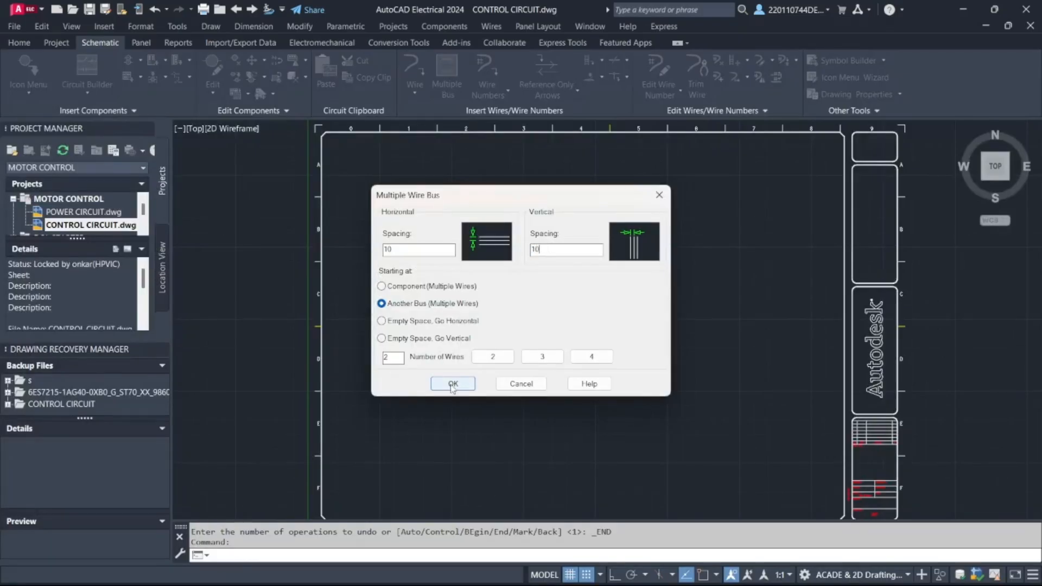
Draw a two-wire horizontal bus with 10 spacing from empty space, running from column 0 to column 4 in row A.
{"action": "left_click", "coordinate": [451, 384]}
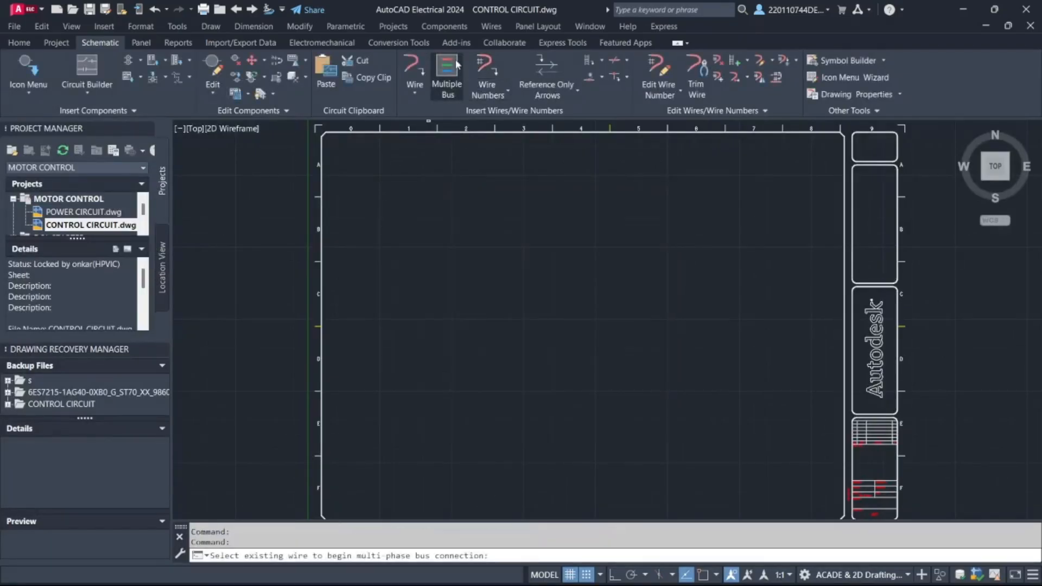
{"action": "left_click", "coordinate": [446, 76]}
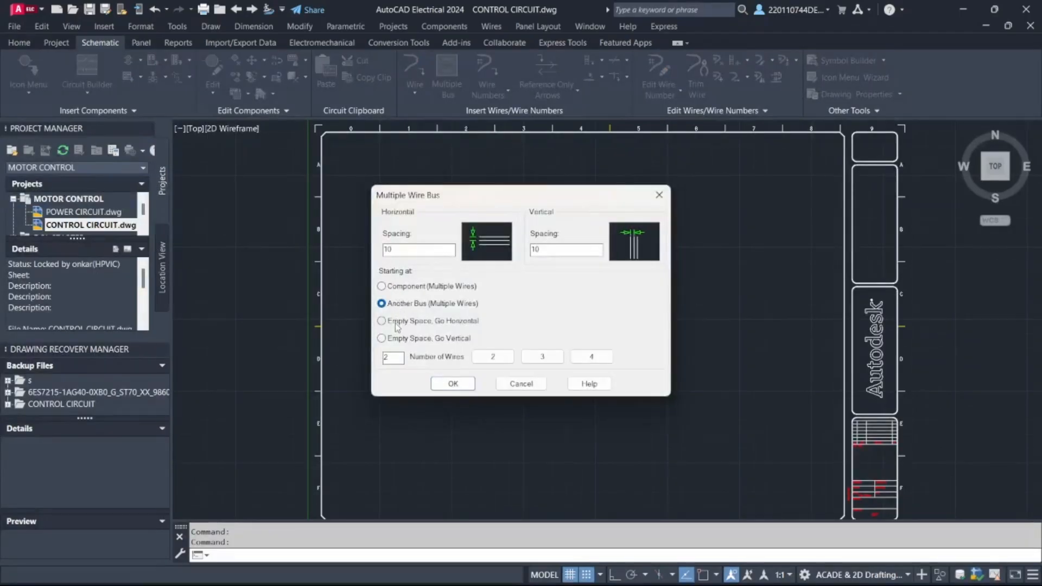
{"action": "left_click", "coordinate": [452, 384]}
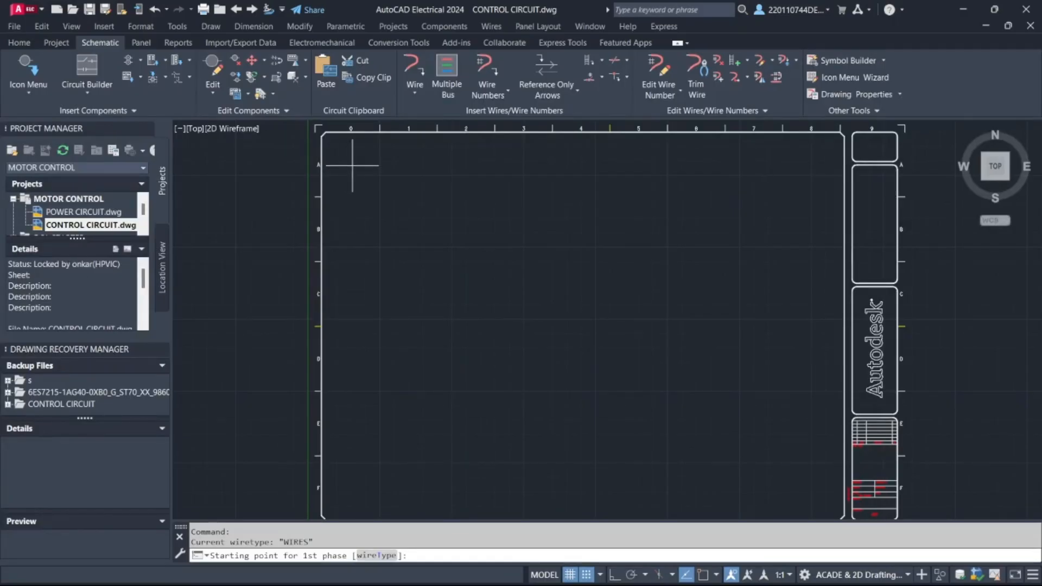
{"action": "left_click", "coordinate": [351, 165]}
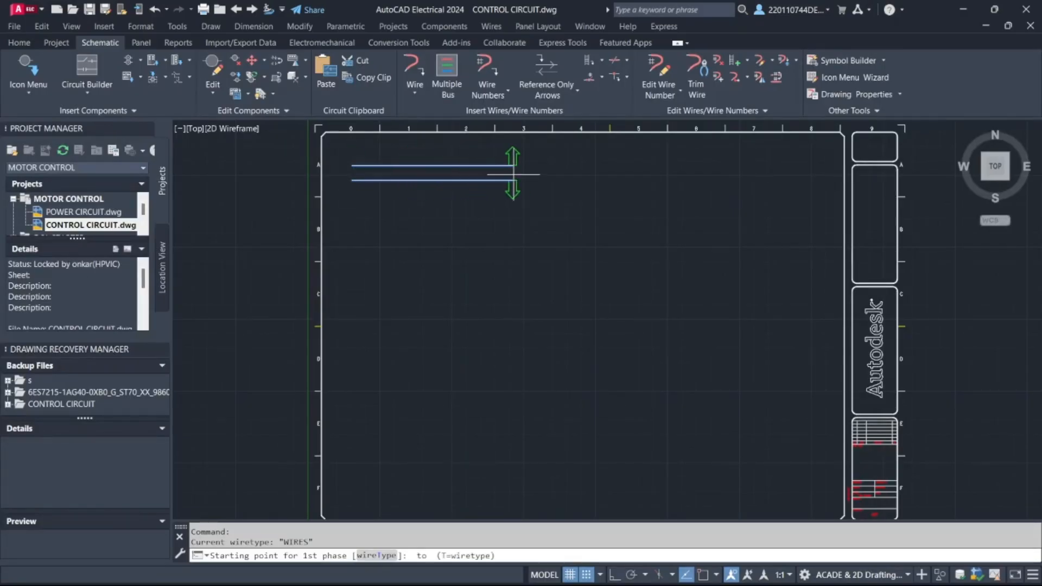
{"action": "left_click", "coordinate": [584, 170]}
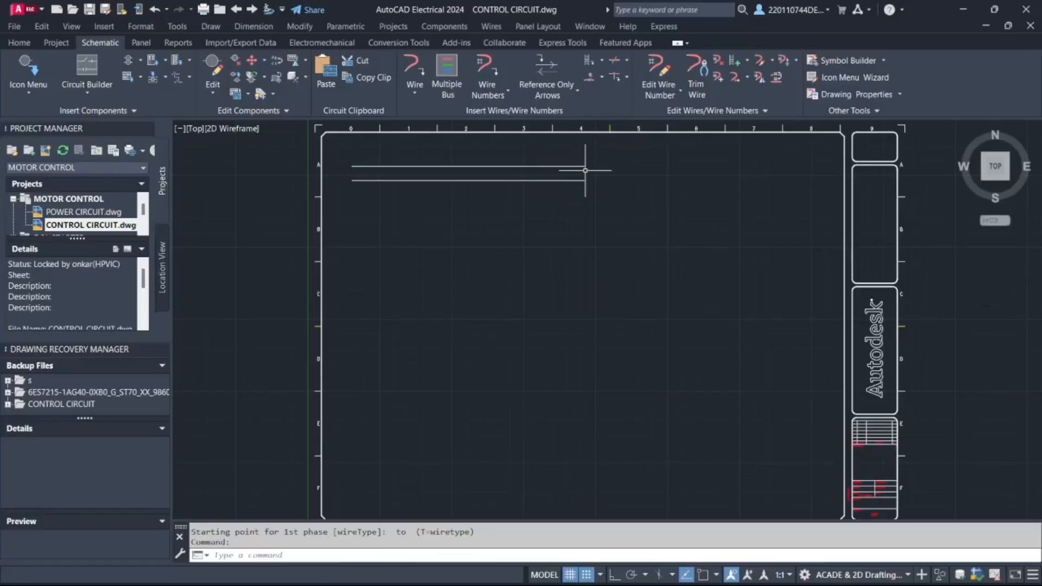
Insert a destination arrow on the start of the upper bus wire, linked to the project's source signal code 5.
{"action": "scroll", "coordinate": [433, 291], "scroll_direction": "down", "scroll_amount": 1}
{"action": "scroll", "coordinate": [432, 289], "scroll_direction": "up", "scroll_amount": 1}
{"action": "middle_click_drag", "start_coordinate": [431, 289], "coordinate": [460, 396]}
{"action": "scroll", "coordinate": [400, 308], "scroll_direction": "up", "scroll_amount": 1}
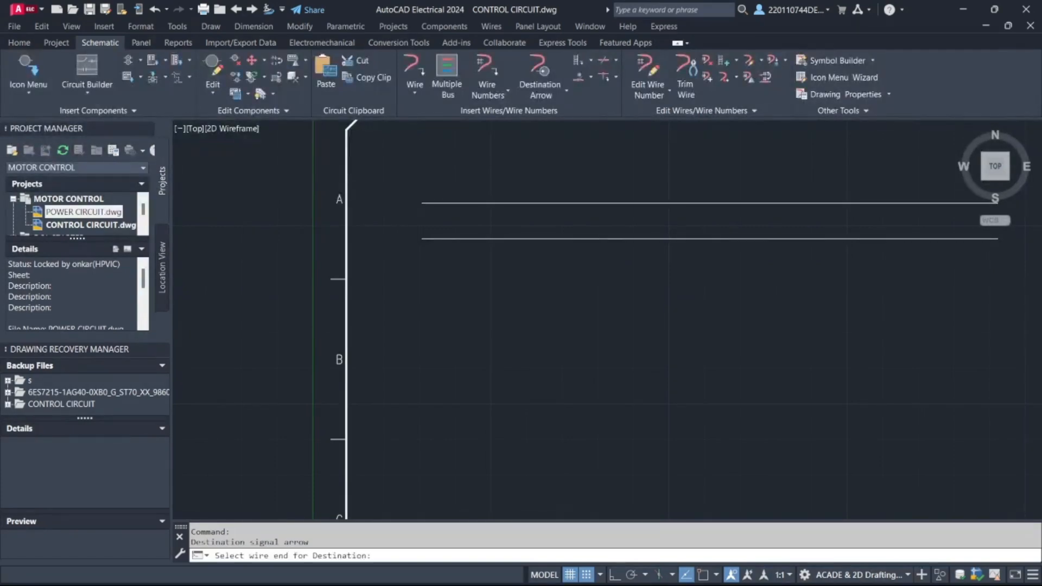
{"action": "left_click", "coordinate": [423, 204]}
{"action": "left_click", "coordinate": [370, 322]}
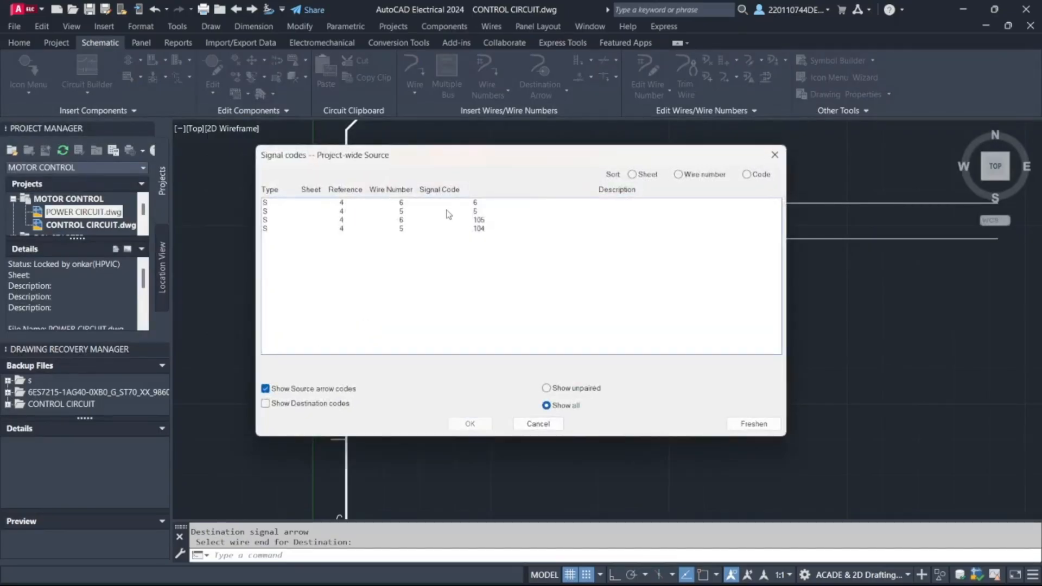
{"action": "left_click", "coordinate": [415, 212]}
{"action": "left_click", "coordinate": [470, 424]}
{"action": "left_click", "coordinate": [485, 385]}
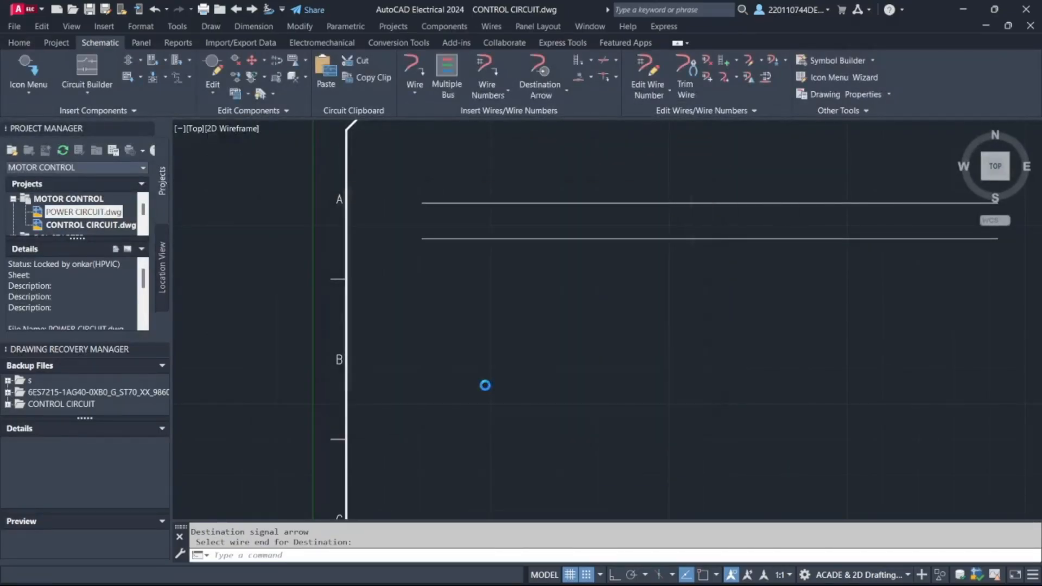
Insert a destination arrow on the start of the lower bus wire, linked to the project's source signal code 6.
{"action": "scroll", "coordinate": [685, 256], "scroll_direction": "down", "scroll_amount": 2}
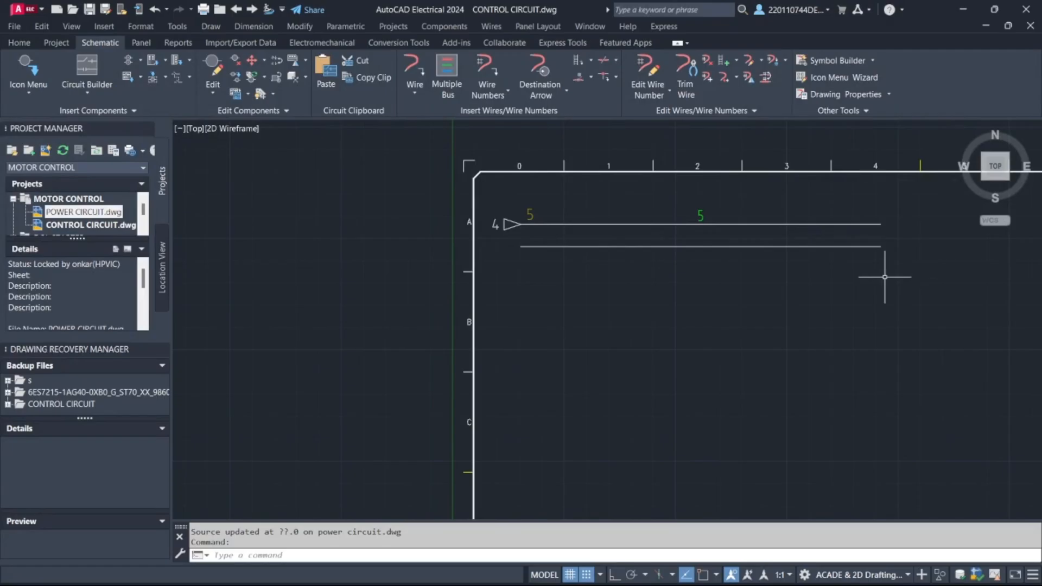
{"action": "key", "text": "Escape"}
{"action": "scroll", "coordinate": [826, 226], "scroll_direction": "up", "scroll_amount": 5}
{"action": "scroll", "coordinate": [658, 184], "scroll_direction": "down", "scroll_amount": 3}
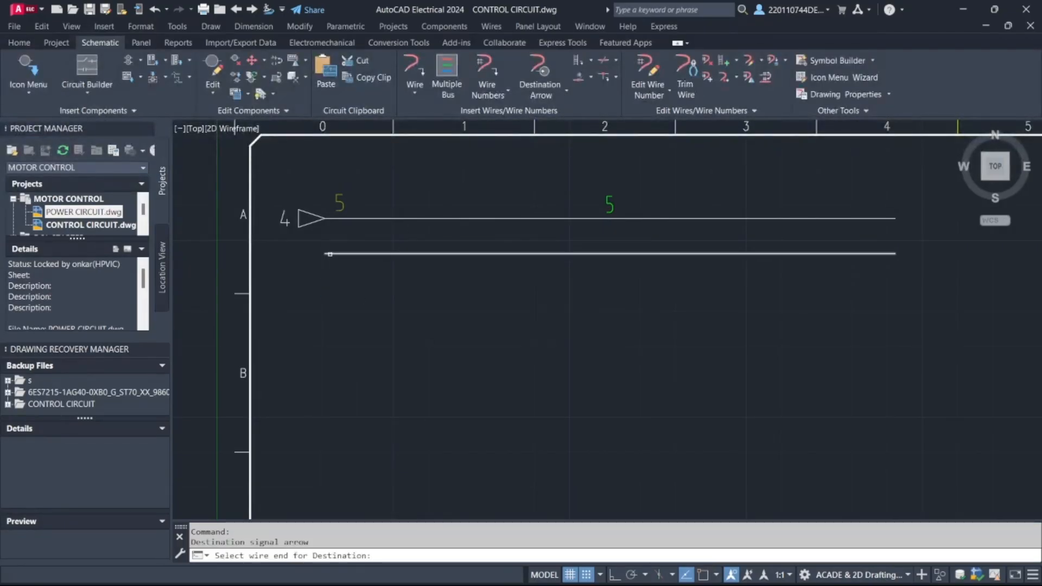
{"action": "left_click", "coordinate": [320, 254]}
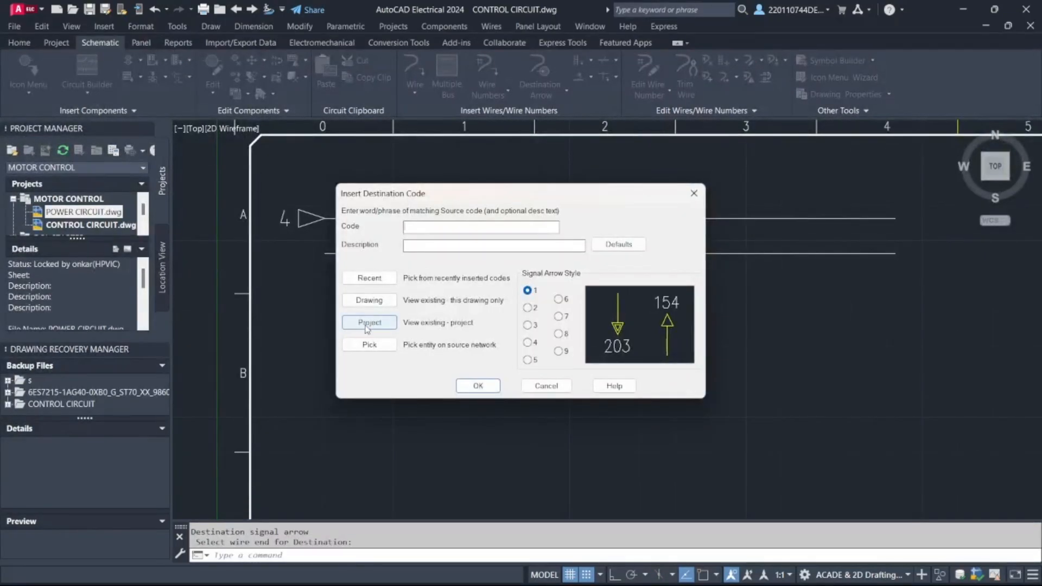
{"action": "left_click", "coordinate": [370, 324]}
{"action": "left_click", "coordinate": [402, 204]}
{"action": "left_click", "coordinate": [469, 424]}
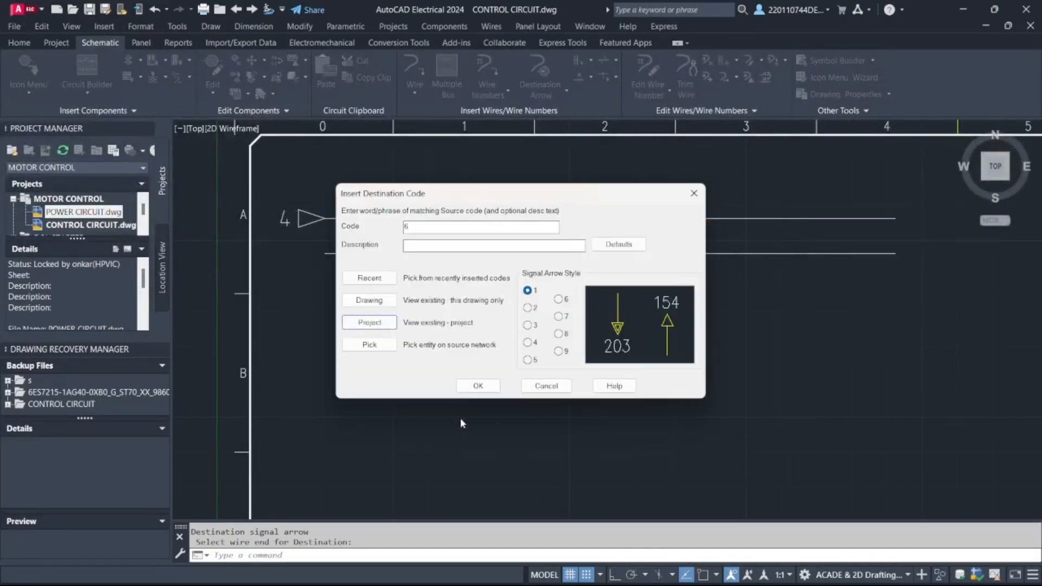
{"action": "left_click", "coordinate": [482, 386]}
{"action": "left_click", "coordinate": [498, 323]}
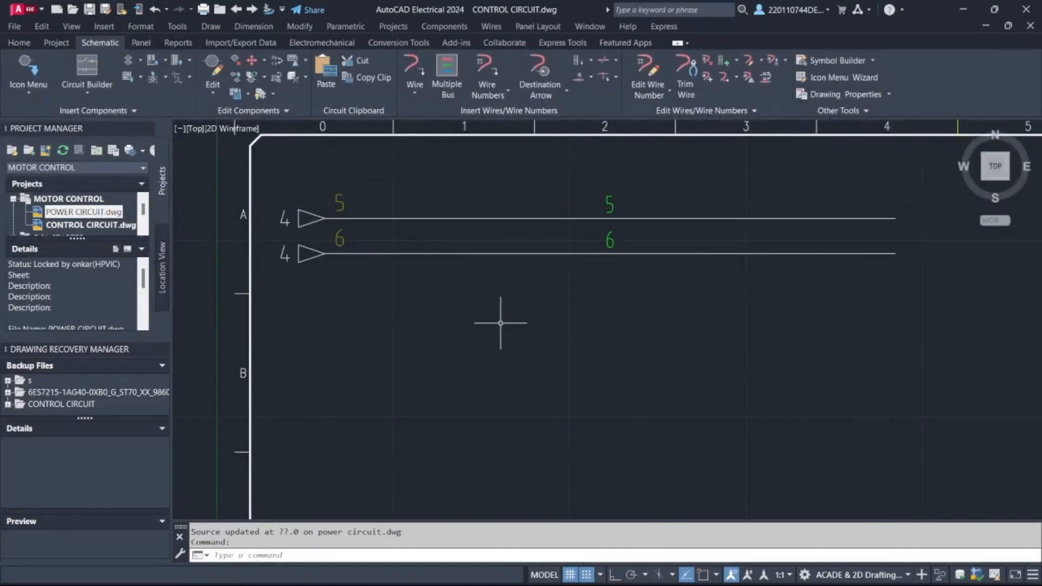
Branch a two-wire vertical bus with 10 spacing from wires 5 and 6 down to about row F.
{"action": "scroll", "coordinate": [600, 281], "scroll_direction": "down", "scroll_amount": 5}
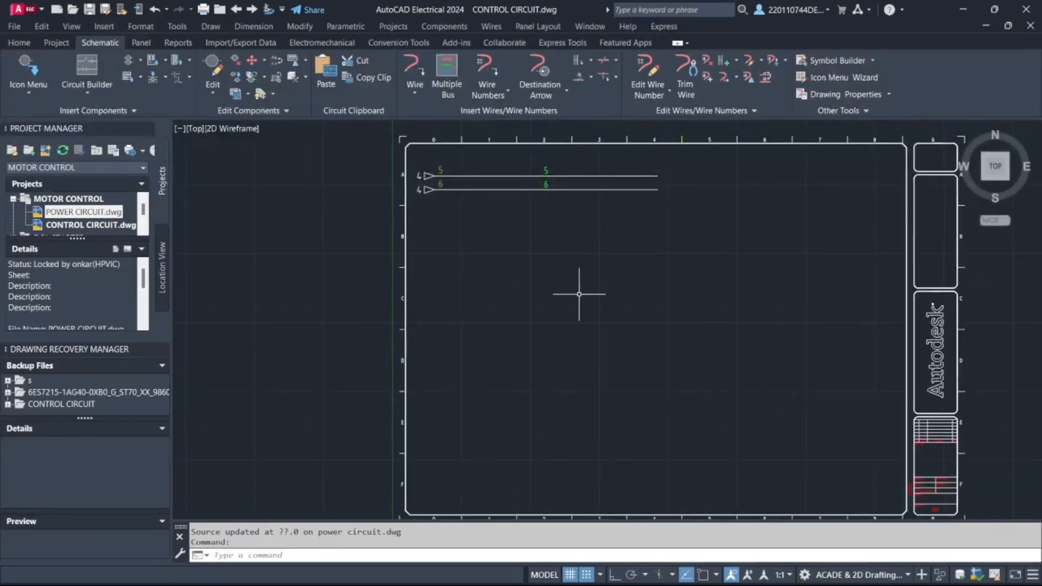
{"action": "left_click", "coordinate": [456, 67]}
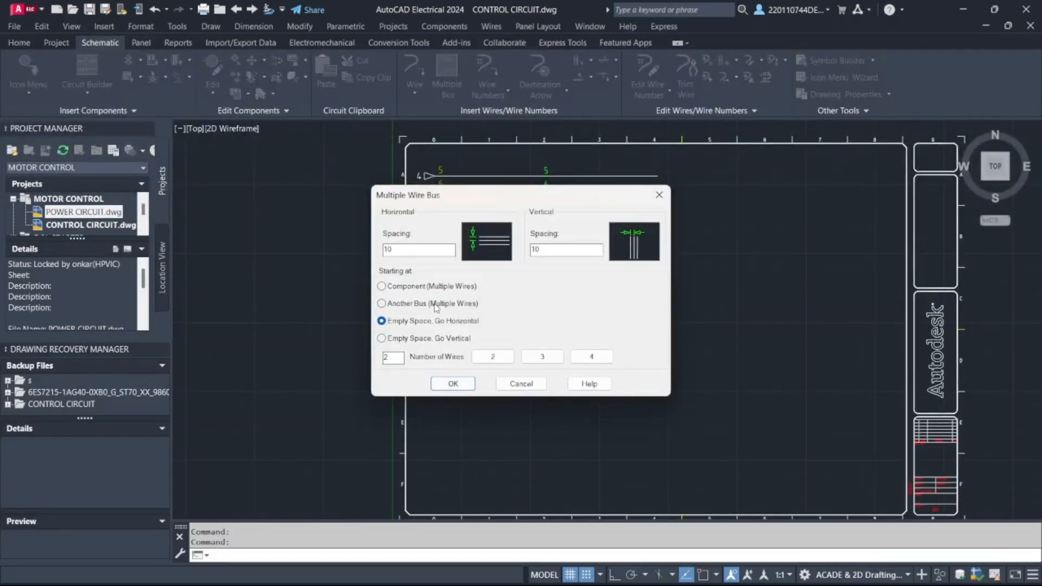
{"action": "left_click", "coordinate": [435, 306]}
{"action": "left_click", "coordinate": [453, 384]}
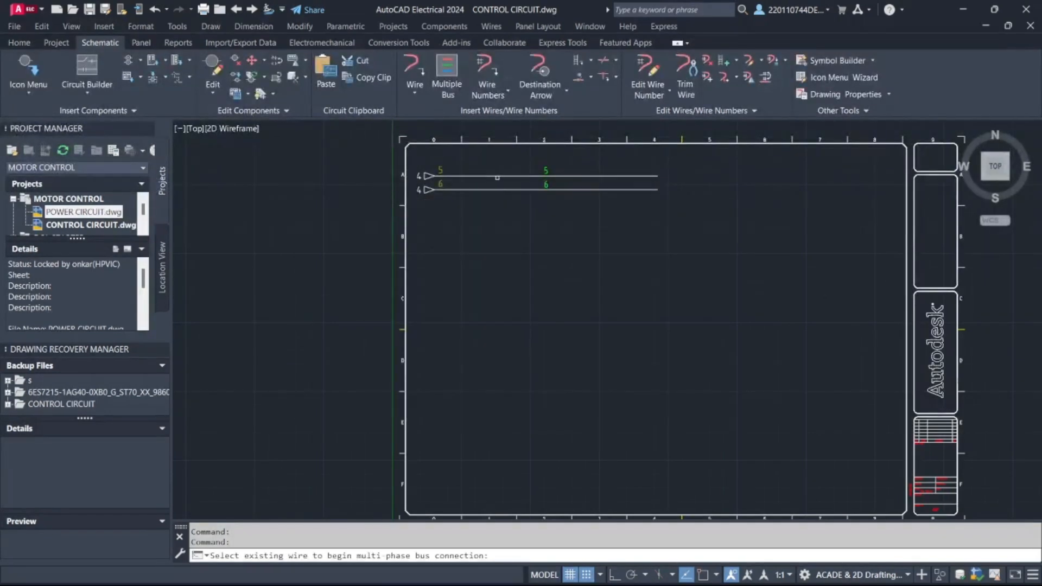
{"action": "left_click", "coordinate": [500, 177]}
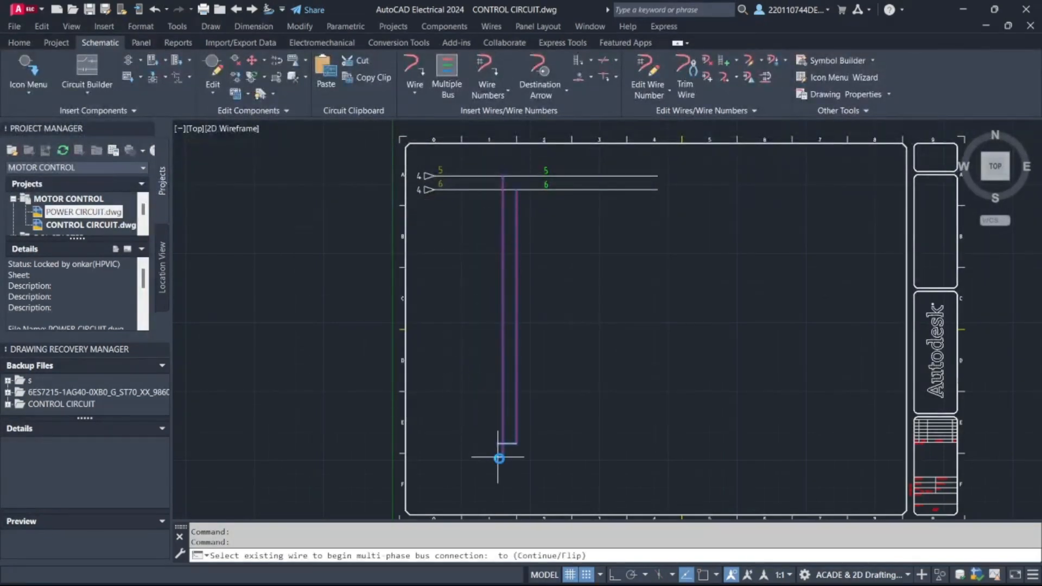
{"action": "key", "text": "Escape"}
{"action": "scroll", "coordinate": [505, 217], "scroll_direction": "down", "scroll_amount": 1}
{"action": "scroll", "coordinate": [493, 244], "scroll_direction": "up", "scroll_amount": 1}
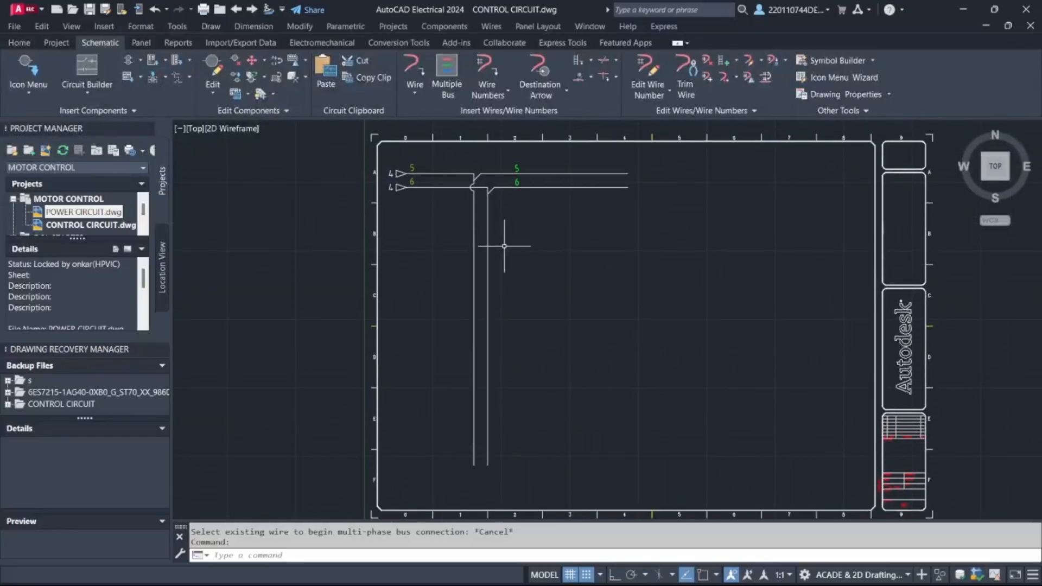
Insert a single transformer on the vertical wires at row C with the description CONTROL TRANSFORMER.
{"action": "scroll", "coordinate": [501, 241], "scroll_direction": "up", "scroll_amount": 2}
{"action": "scroll", "coordinate": [516, 351], "scroll_direction": "down", "scroll_amount": 2}
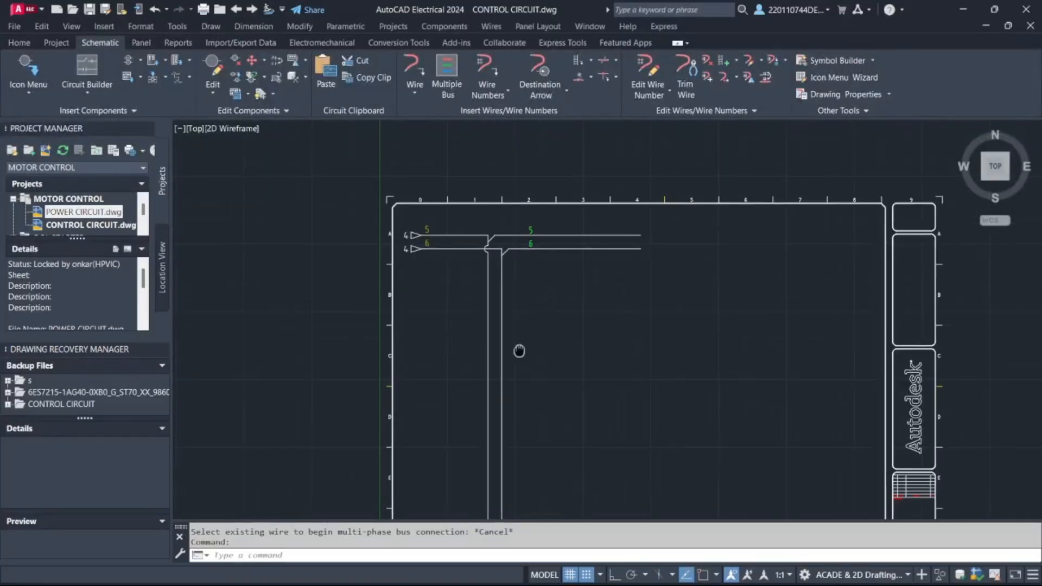
{"action": "middle_click_drag", "start_coordinate": [515, 351], "coordinate": [482, 309]}
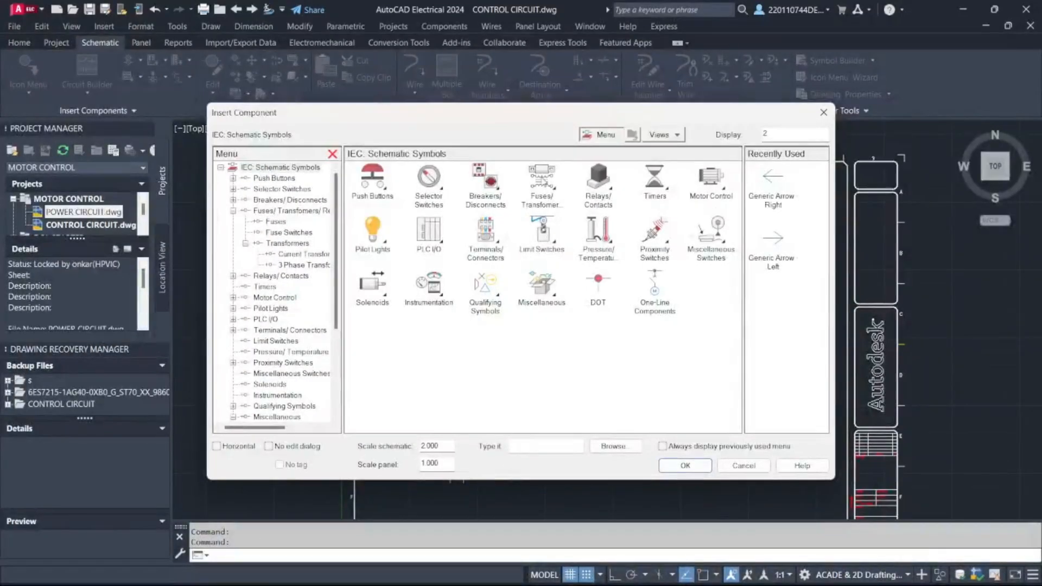
{"action": "left_click", "coordinate": [541, 176]}
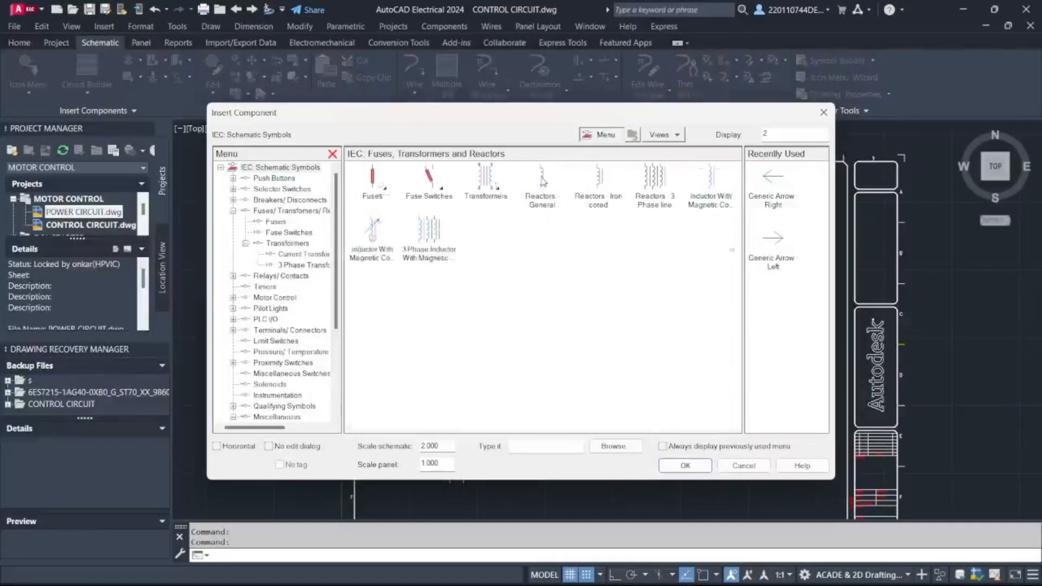
{"action": "left_click", "coordinate": [489, 181]}
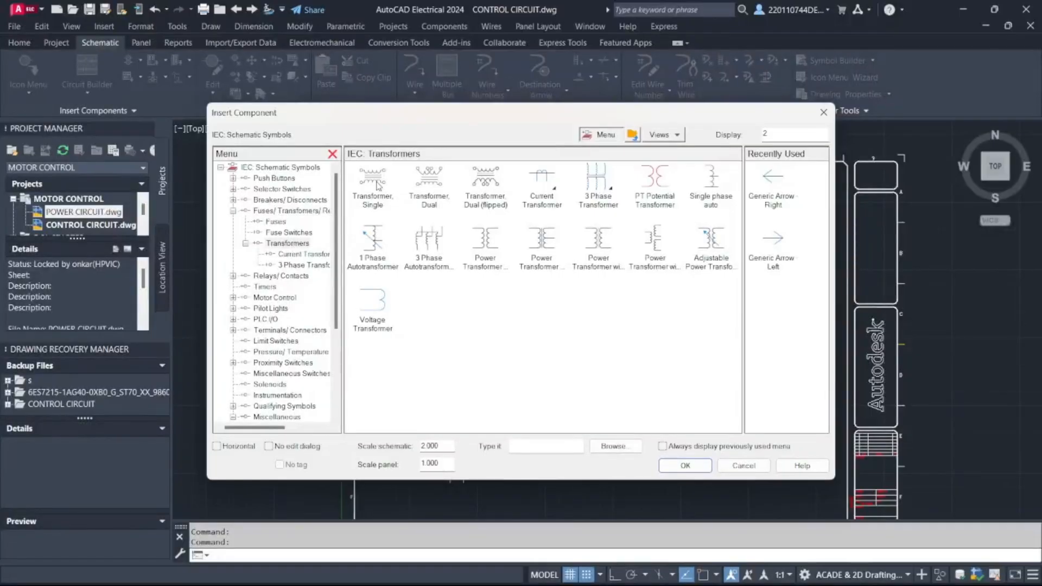
{"action": "left_click", "coordinate": [484, 188]}
{"action": "scroll", "coordinate": [450, 286], "scroll_direction": "up", "scroll_amount": 5}
{"action": "scroll", "coordinate": [450, 286], "scroll_direction": "down", "scroll_amount": 6}
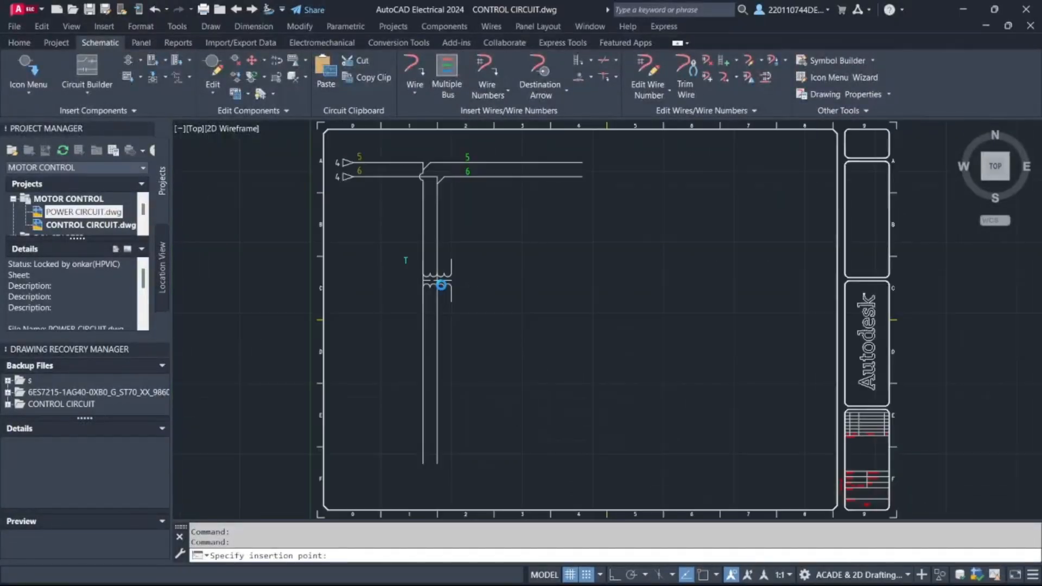
{"action": "left_click", "coordinate": [468, 292]}
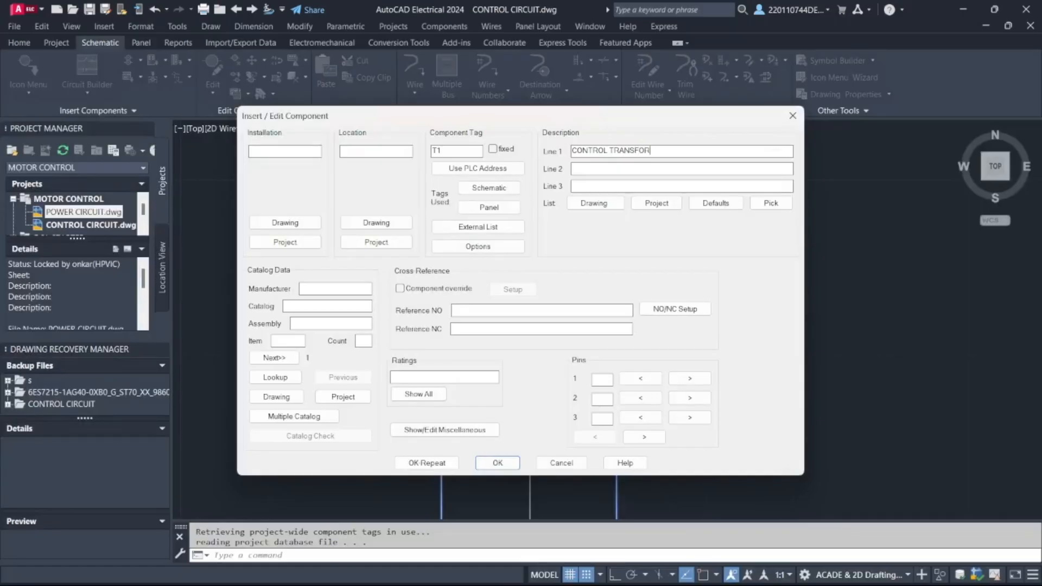
{"action": "left_click", "coordinate": [492, 466]}
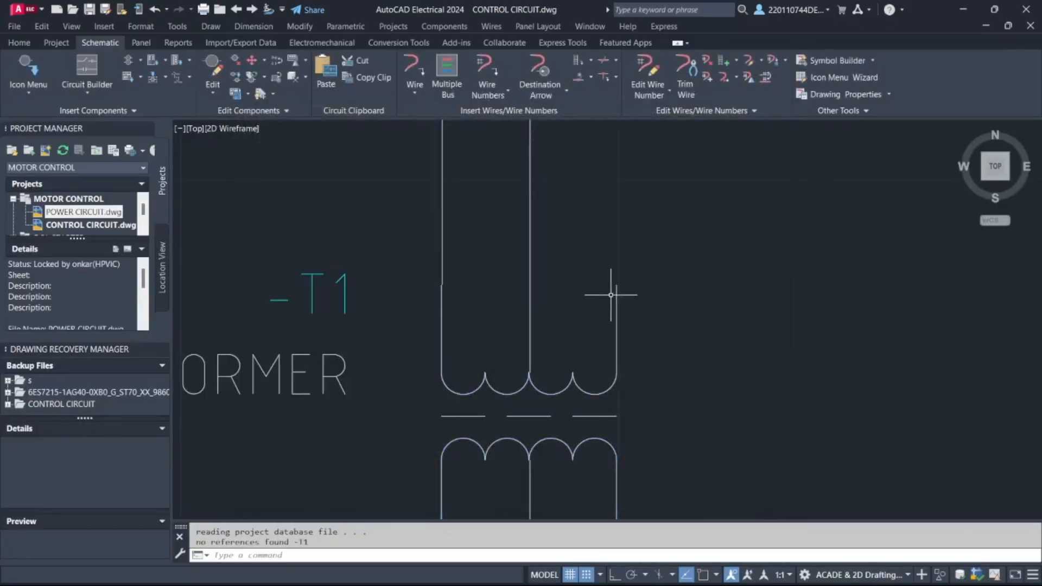
Erase the vertical wire segments above and below the middle of the control transformer.
{"action": "scroll", "coordinate": [610, 295], "scroll_direction": "down", "scroll_amount": 5}
{"action": "left_click", "coordinate": [590, 246]}
{"action": "key", "text": "Escape"}
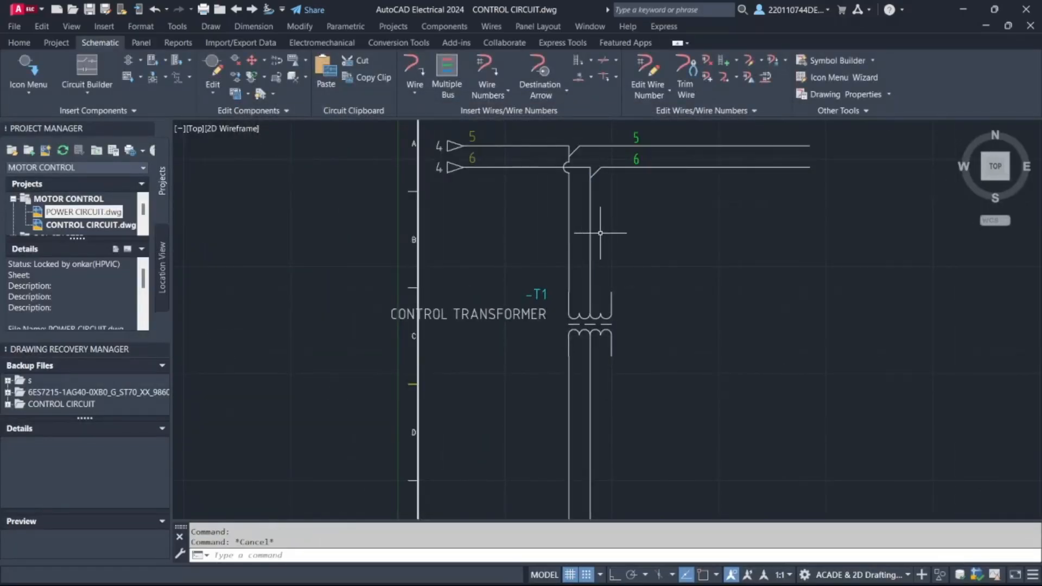
{"action": "scroll", "coordinate": [694, 353], "scroll_direction": "down", "scroll_amount": 2}
{"action": "mouse_move", "coordinate": [693, 354]}
{"action": "middle_mouse_down"}
{"action": "mouse_move", "coordinate": [577, 260]}
{"action": "mouse_move", "coordinate": [584, 294]}
{"action": "middle_mouse_up"}
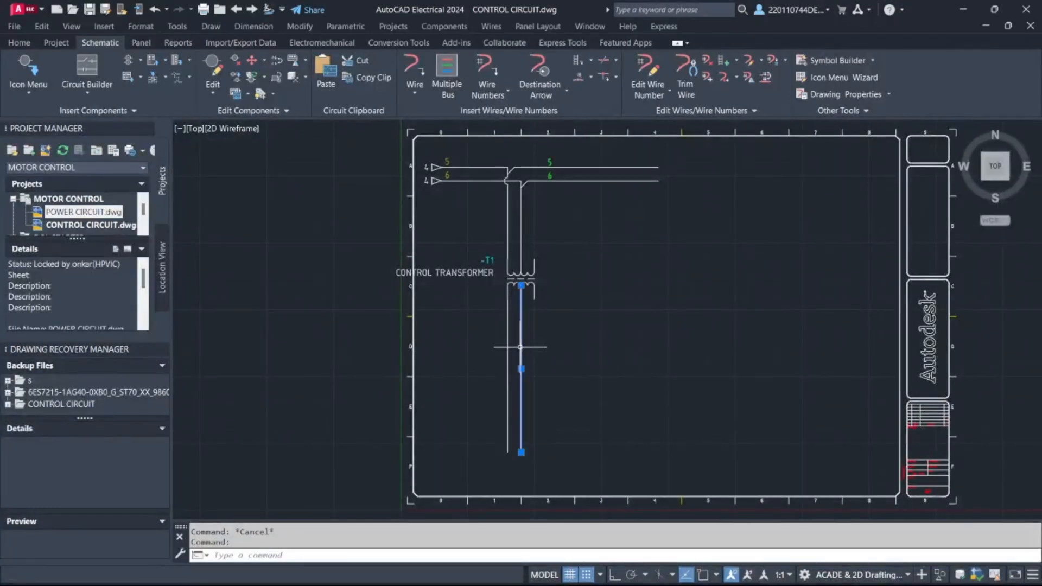
{"action": "left_click_drag", "start_coordinate": [537, 352], "coordinate": [534, 350]}
{"action": "left_click", "coordinate": [536, 344]}
{"action": "key", "text": "Delete"}
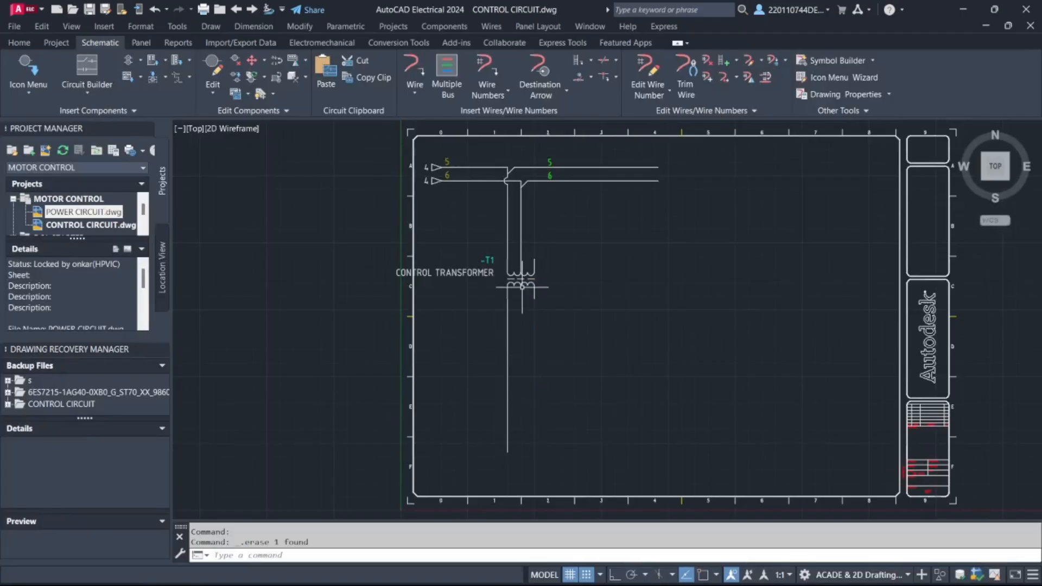
Draw a wire across the gap in horizontal wire 6 to rejoin its two ends.
{"action": "scroll", "coordinate": [521, 182], "scroll_direction": "up", "scroll_amount": 8}
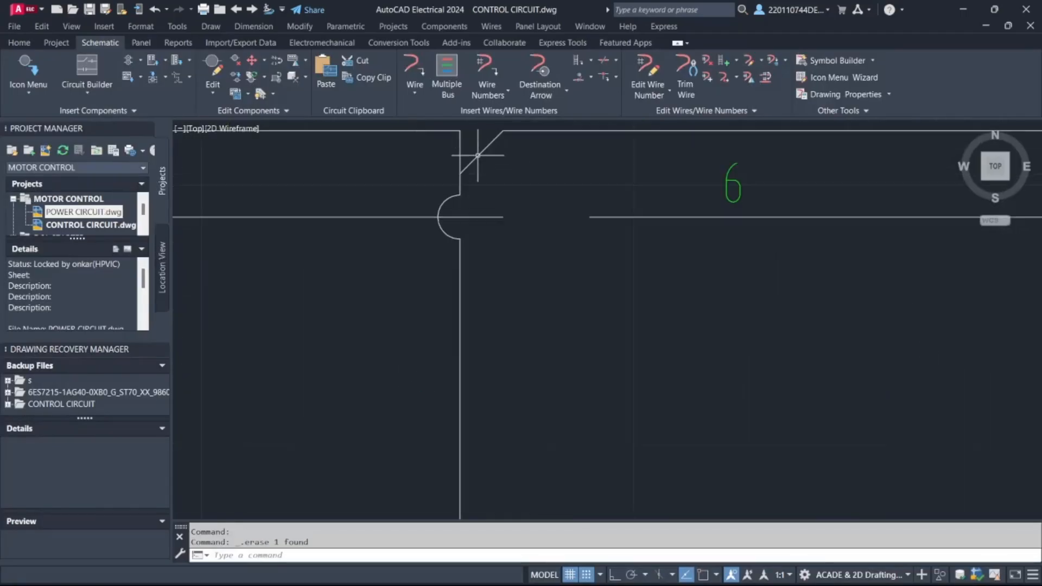
{"action": "left_click", "coordinate": [414, 73]}
{"action": "left_click", "coordinate": [503, 217]}
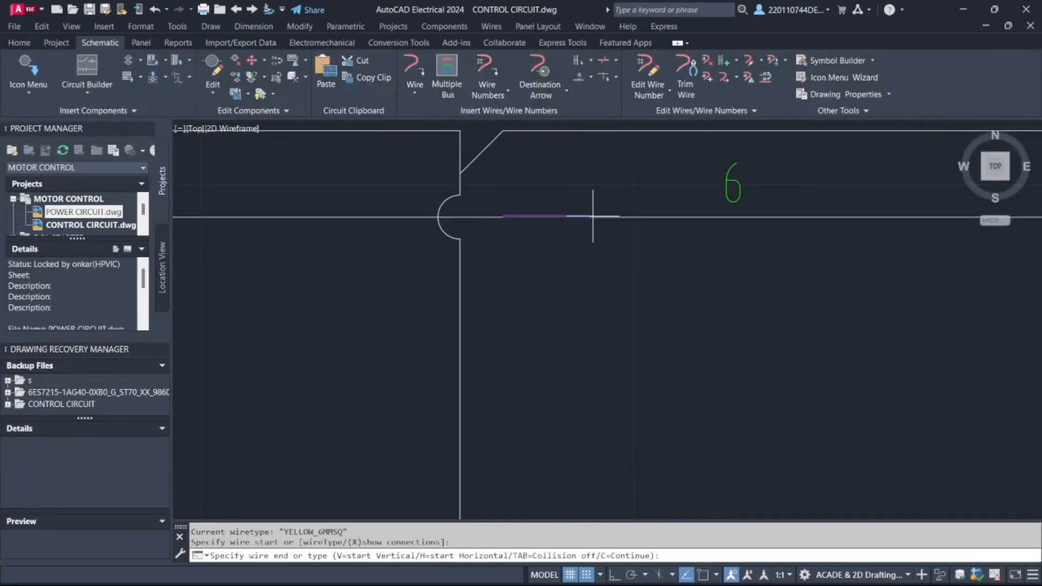
{"action": "scroll", "coordinate": [592, 220], "scroll_direction": "up", "scroll_amount": 5}
{"action": "left_click", "coordinate": [587, 214]}
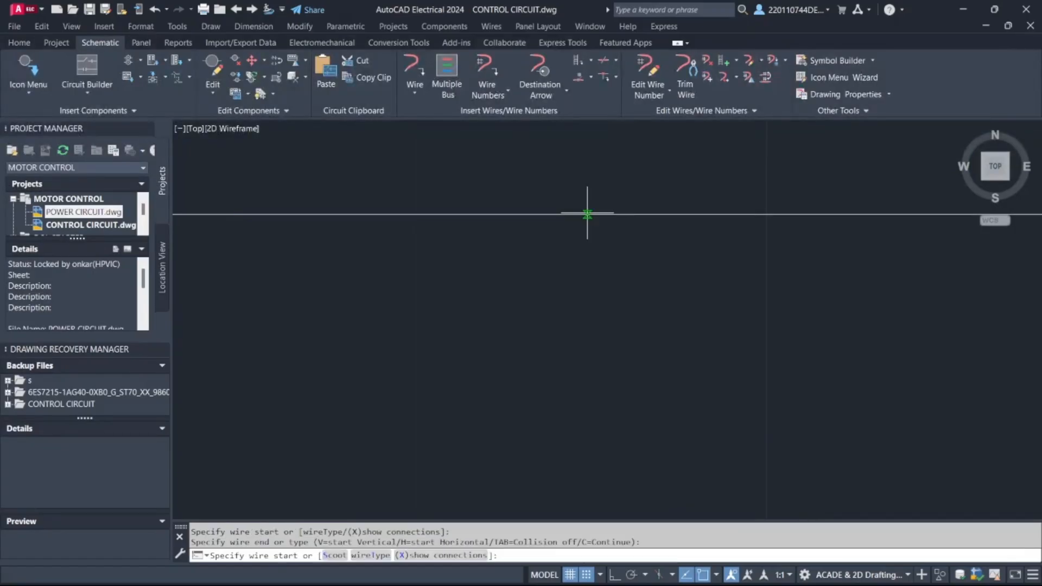
Draw a vertical wire from the transformer's open upper terminal up to wire 6.
{"action": "middle_click_drag", "start_coordinate": [379, 281], "coordinate": [379, 256]}
{"action": "scroll", "coordinate": [308, 163], "scroll_direction": "up", "scroll_amount": 5}
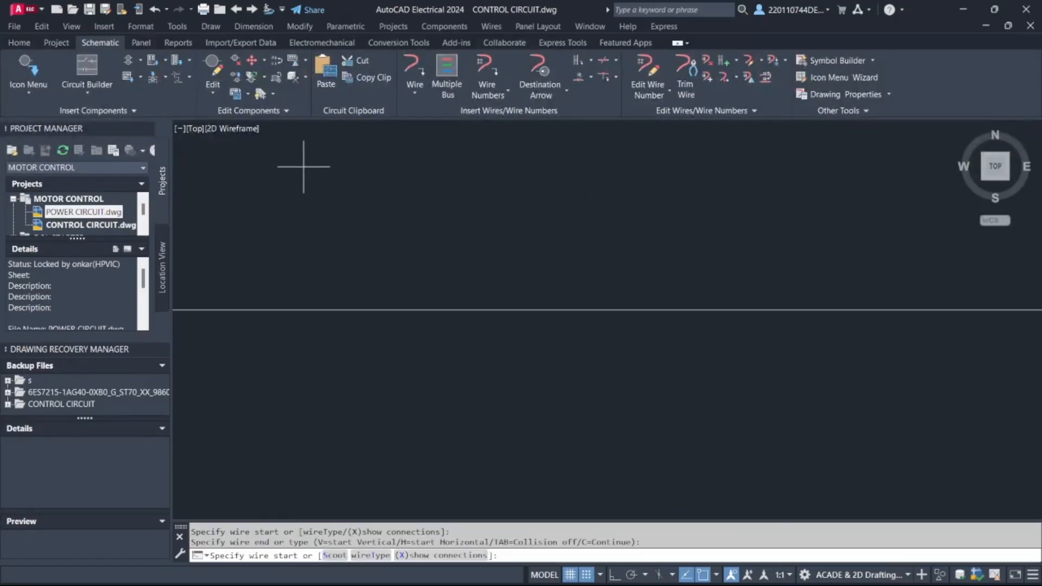
{"action": "scroll", "coordinate": [304, 175], "scroll_direction": "down", "scroll_amount": 12}
{"action": "middle_click_drag", "start_coordinate": [356, 353], "coordinate": [414, 328]}
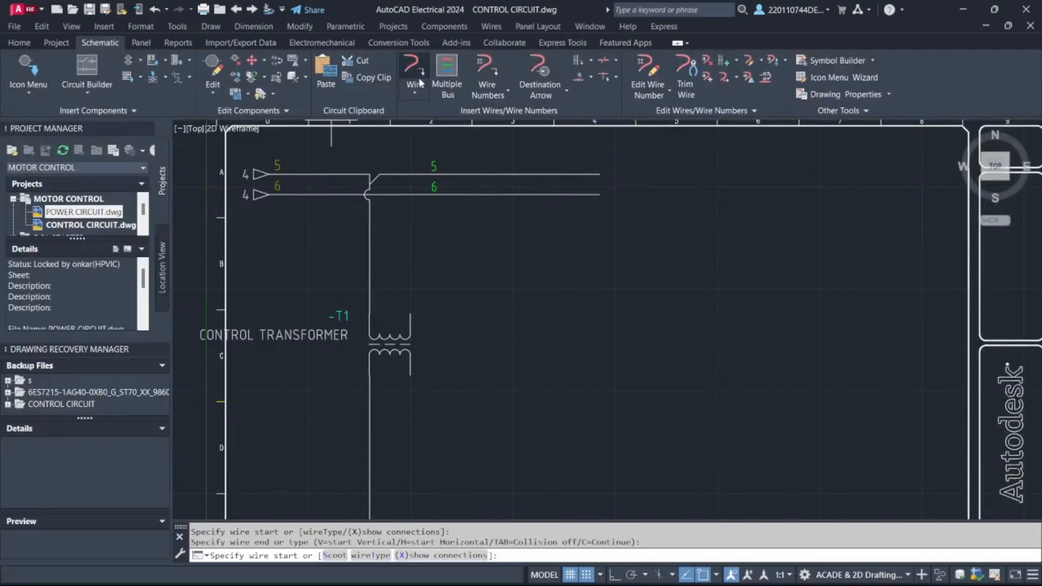
{"action": "key", "text": "Escape"}
{"action": "key", "text": "Return"}
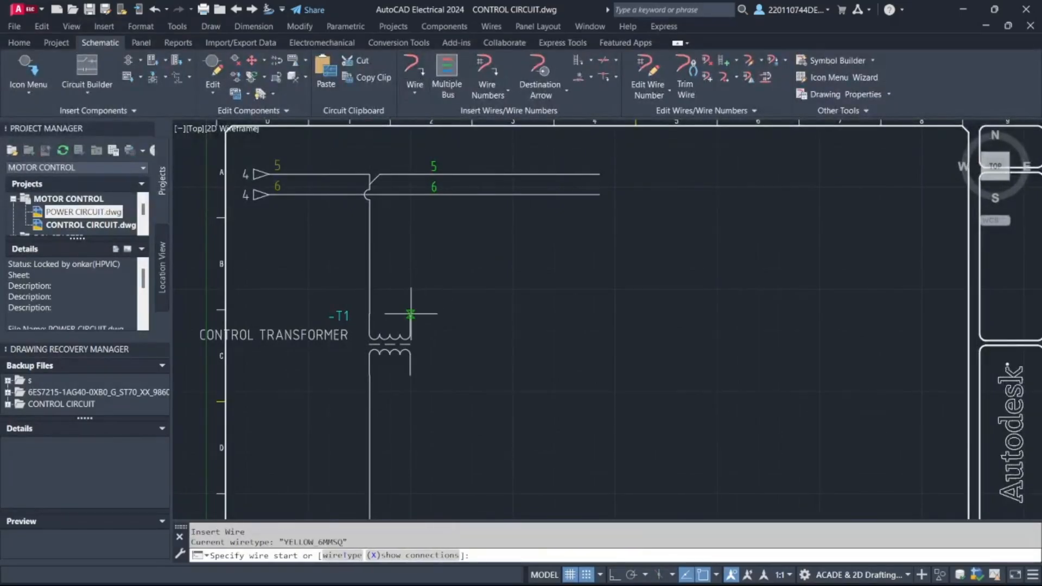
{"action": "left_click", "coordinate": [410, 315]}
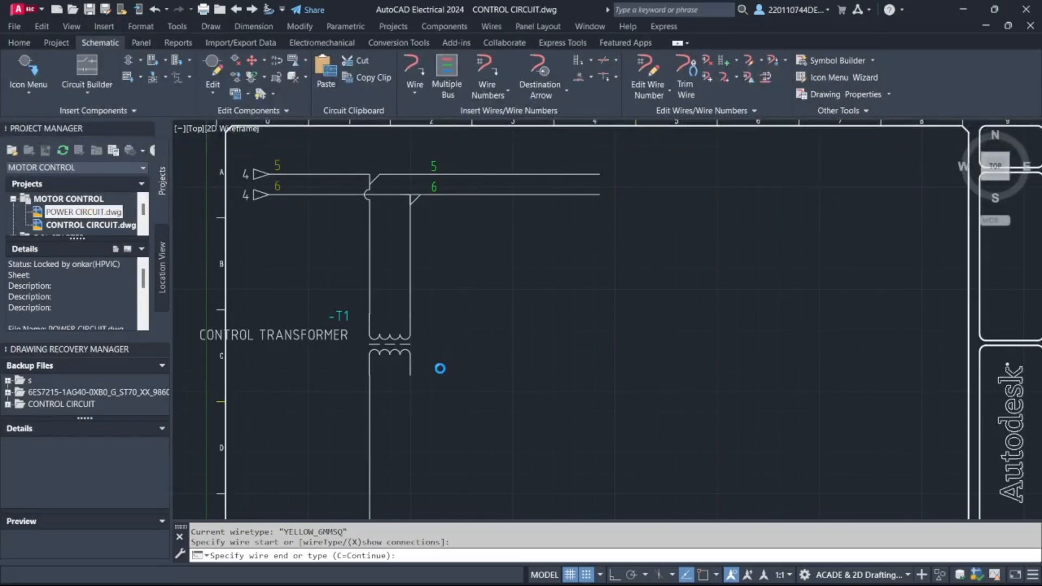
Draw a vertical wire from the transformer's open lower terminal down level with the neighbouring wire and delete the stray horizontal stub.
{"action": "middle_click_drag", "start_coordinate": [440, 368], "coordinate": [482, 221]}
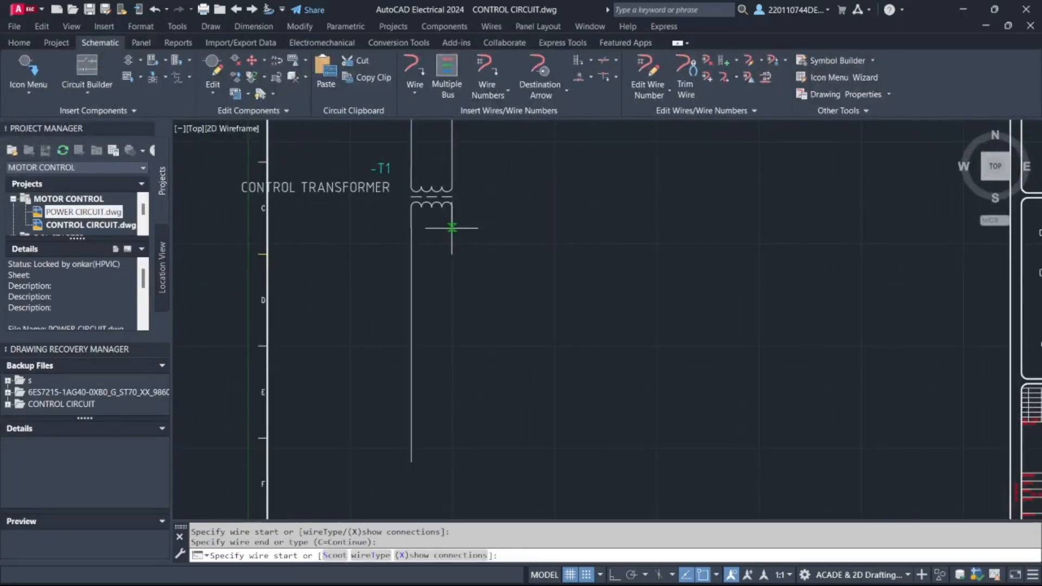
{"action": "left_click", "coordinate": [446, 460]}
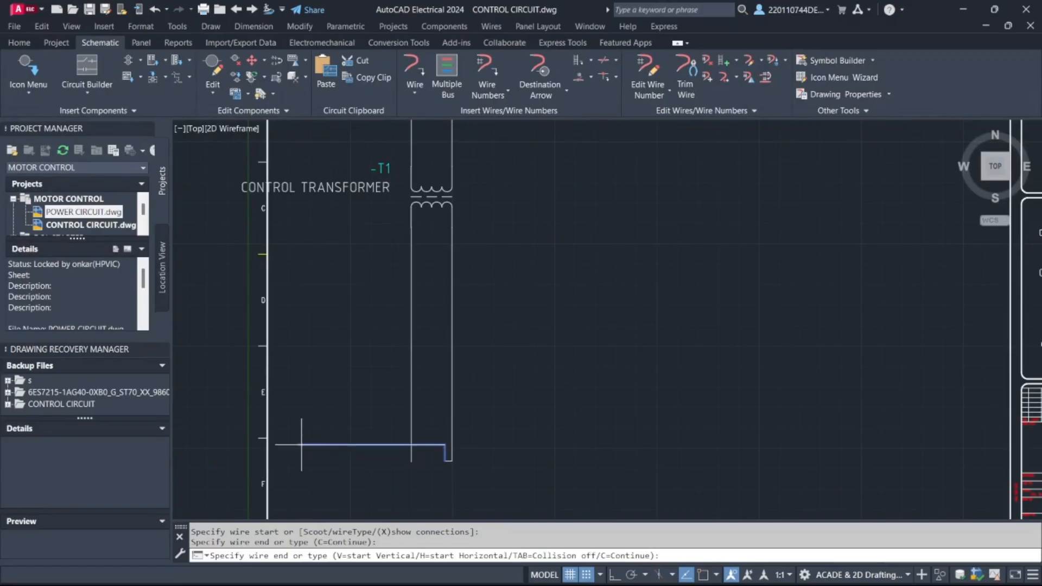
{"action": "key", "text": "Escape"}
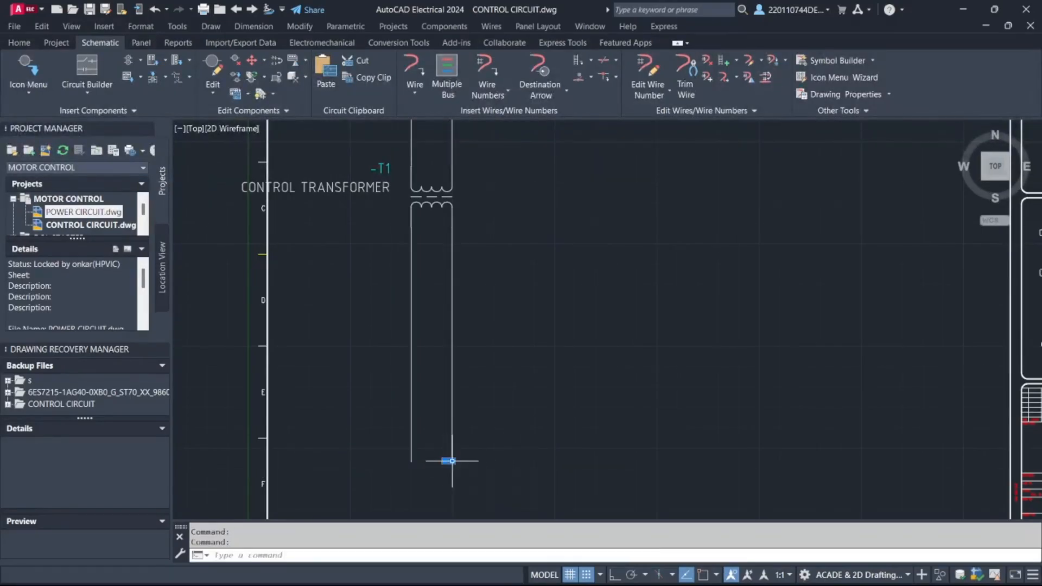
{"action": "key", "text": "Delete"}
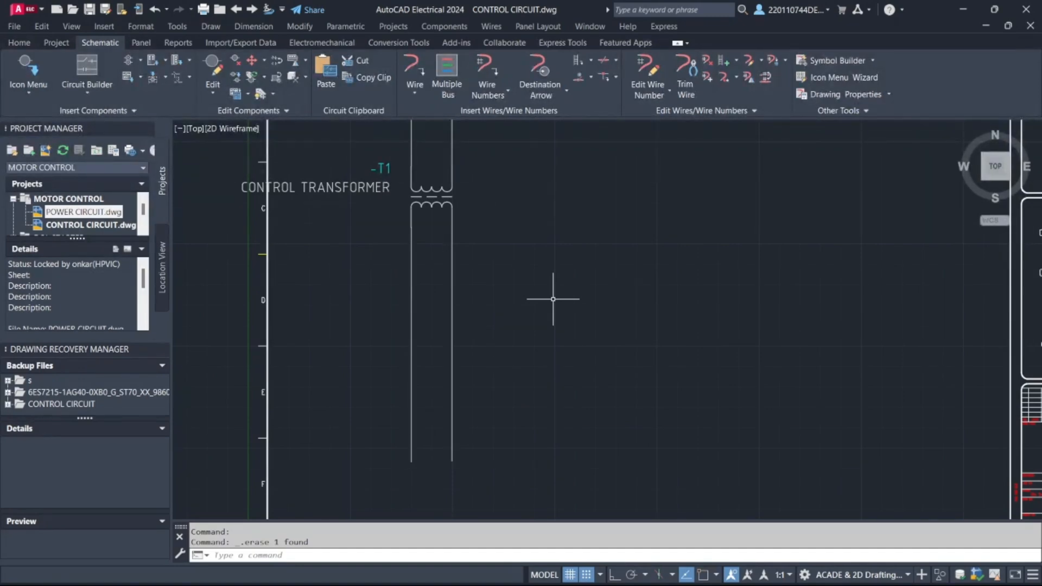
Draw a two-wire multiple bus from the vertical wires below the transformer, branching horizontally at row D into column 3.
{"action": "scroll", "coordinate": [557, 260], "scroll_direction": "down", "scroll_amount": 2}
{"action": "scroll", "coordinate": [561, 242], "scroll_direction": "up", "scroll_amount": 2}
{"action": "scroll", "coordinate": [577, 307], "scroll_direction": "down", "scroll_amount": 2}
{"action": "mouse_move", "coordinate": [560, 241]}
{"action": "middle_mouse_down"}
{"action": "mouse_move", "coordinate": [576, 307]}
{"action": "mouse_move", "coordinate": [550, 240]}
{"action": "mouse_move", "coordinate": [554, 274]}
{"action": "middle_mouse_up"}
{"action": "scroll", "coordinate": [555, 274], "scroll_direction": "up", "scroll_amount": 2}
{"action": "middle_click_drag", "start_coordinate": [513, 337], "coordinate": [533, 254]}
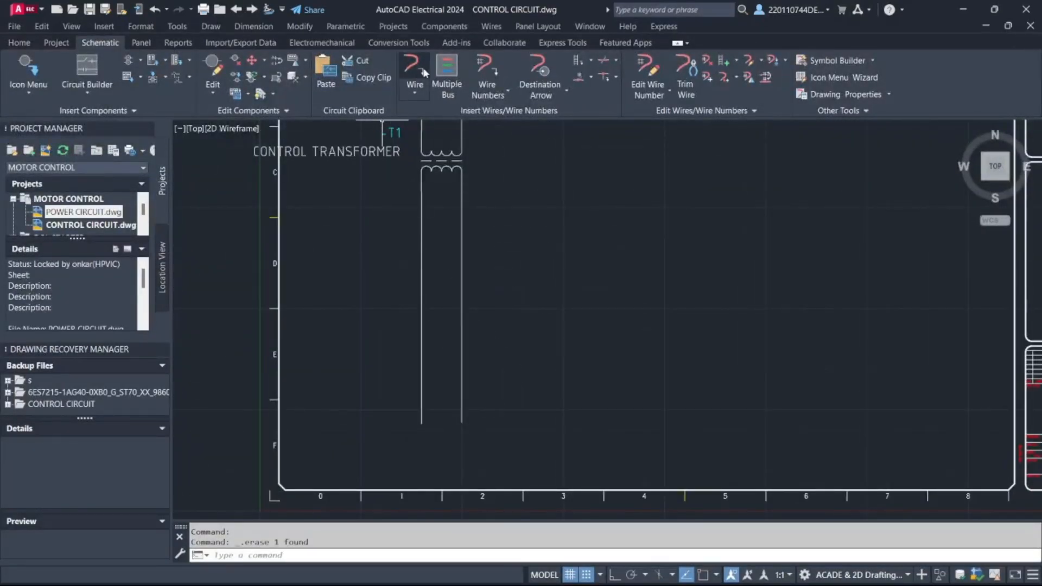
{"action": "left_click", "coordinate": [447, 70]}
{"action": "left_click", "coordinate": [453, 384]}
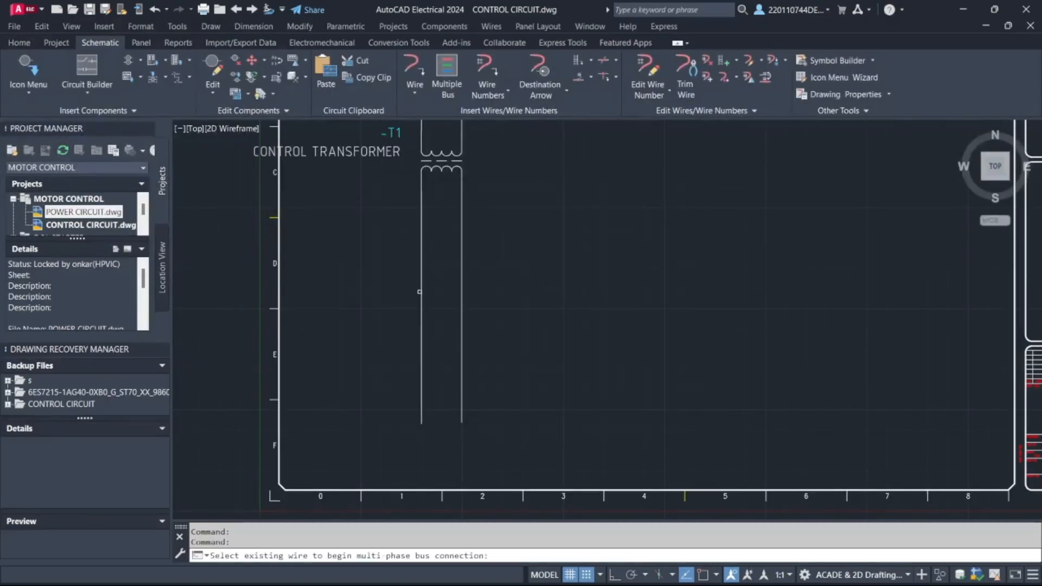
{"action": "left_click", "coordinate": [421, 281]}
{"action": "left_click", "coordinate": [553, 295]}
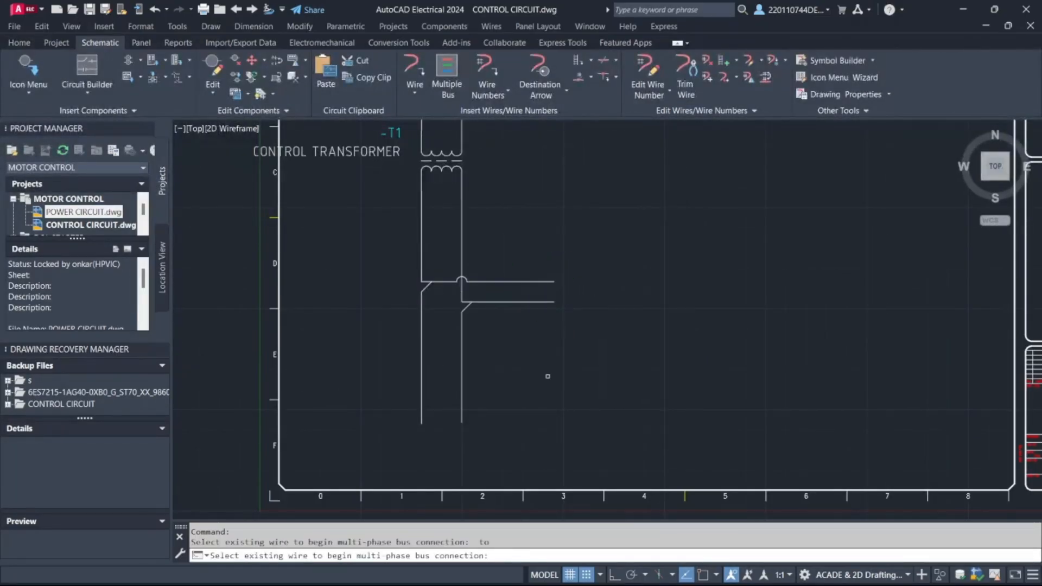
{"action": "scroll", "coordinate": [540, 313], "scroll_direction": "down", "scroll_amount": 2}
{"action": "scroll", "coordinate": [586, 364], "scroll_direction": "up", "scroll_amount": 2}
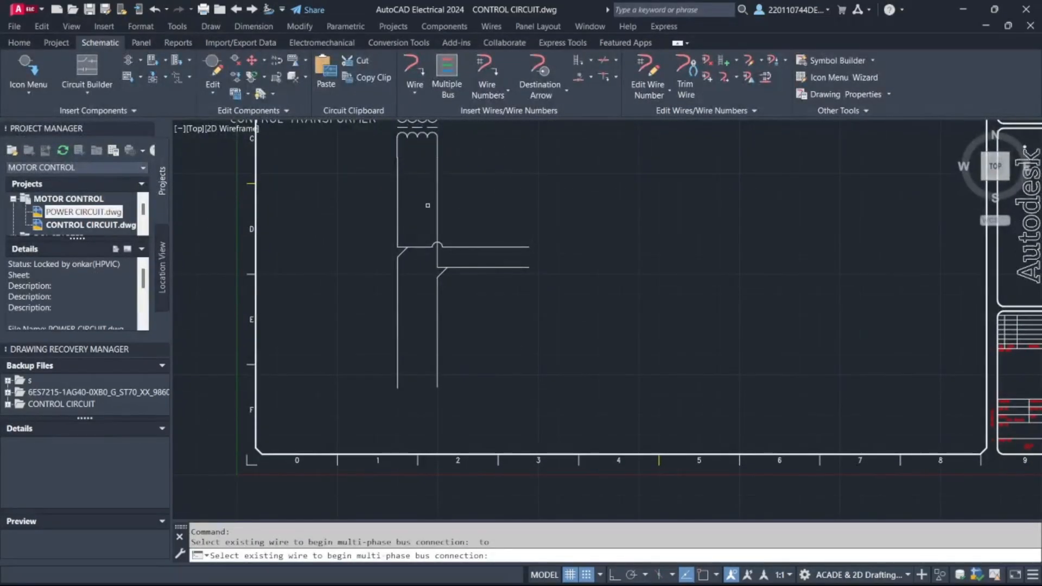
{"action": "key", "text": "Escape"}
Insert a round terminal with terminal number A at the end of the upper horizontal branch wire.
{"action": "left_click", "coordinate": [28, 92]}
{"action": "left_click", "coordinate": [39, 121]}
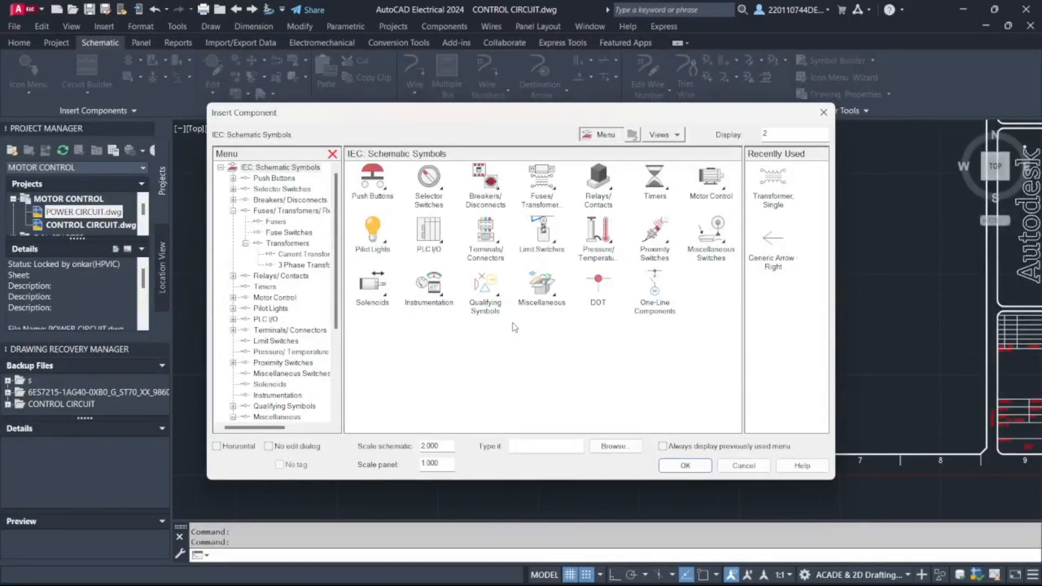
{"action": "left_click", "coordinate": [545, 285]}
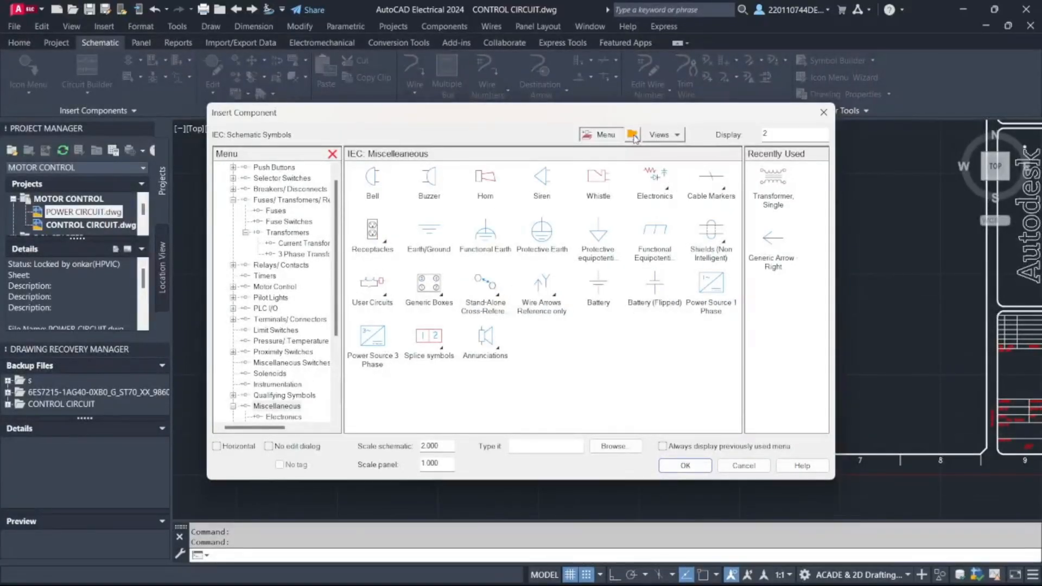
{"action": "left_click", "coordinate": [633, 136]}
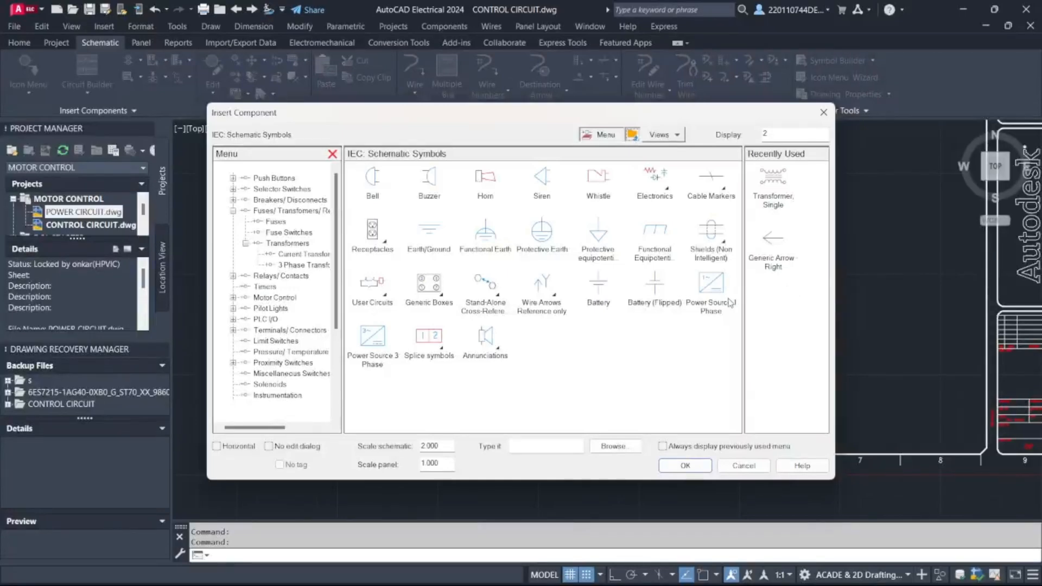
{"action": "left_click", "coordinate": [486, 233]}
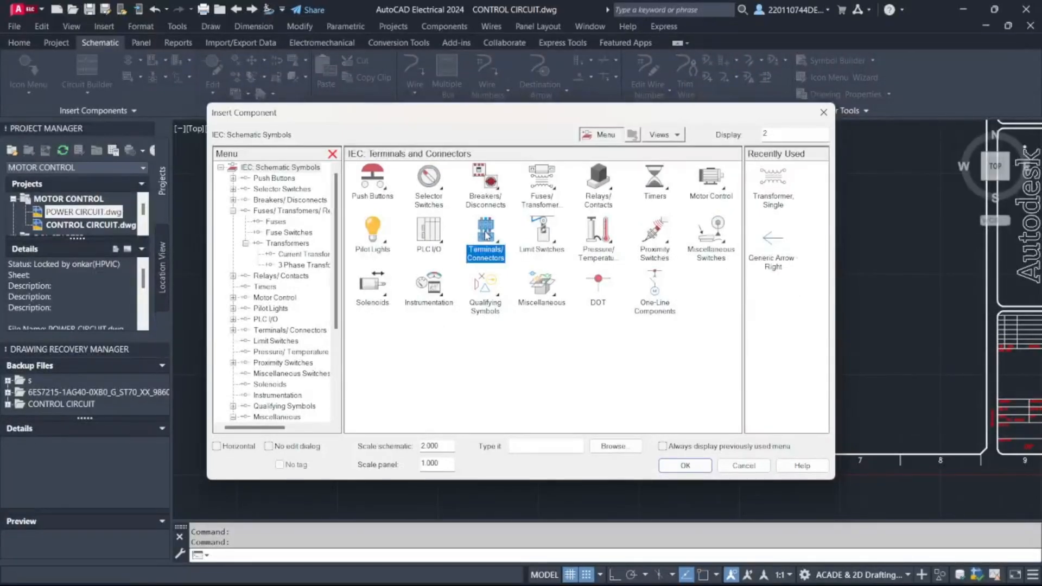
{"action": "left_click", "coordinate": [611, 182]}
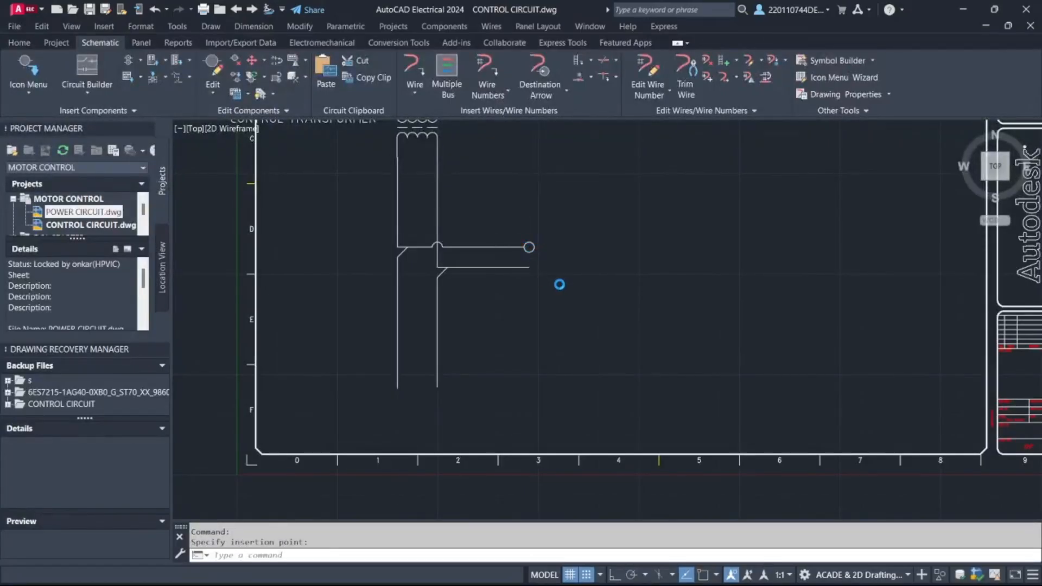
{"action": "left_click", "coordinate": [559, 282]}
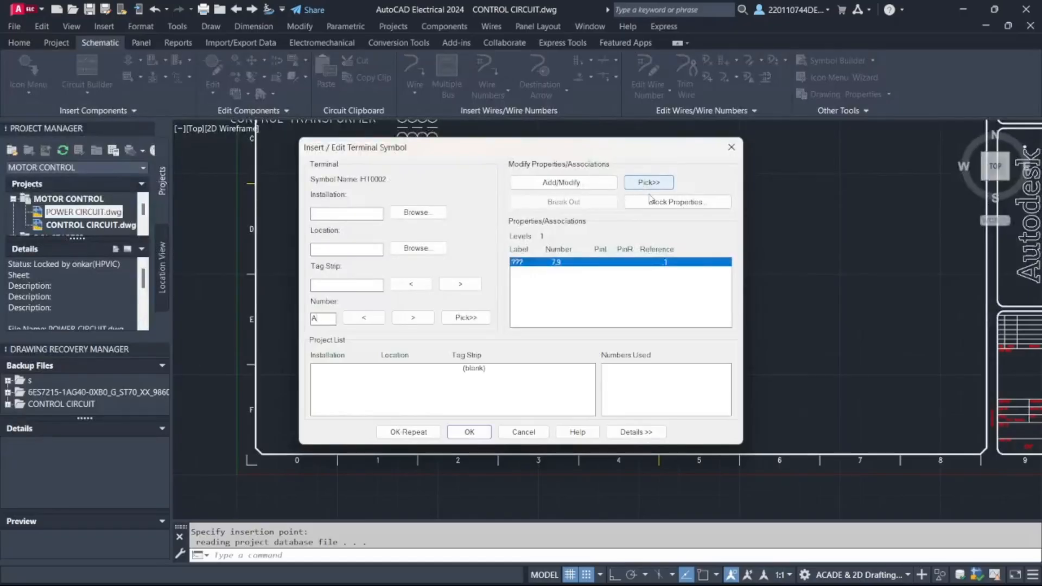
Accept terminal A's association and set its terminal block properties to 3 levels.
{"action": "left_click", "coordinate": [562, 182]}
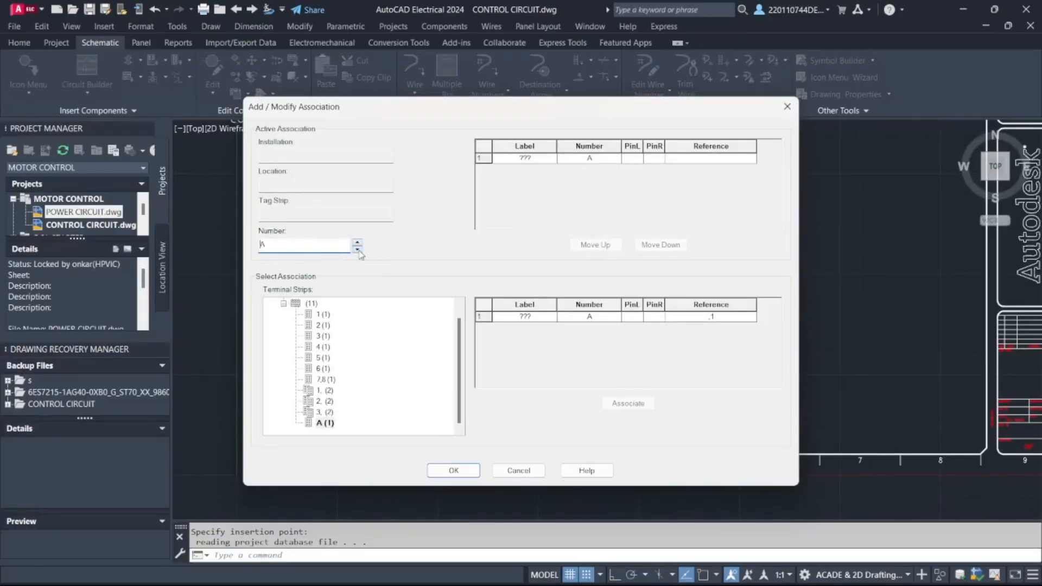
{"action": "left_click", "coordinate": [531, 317]}
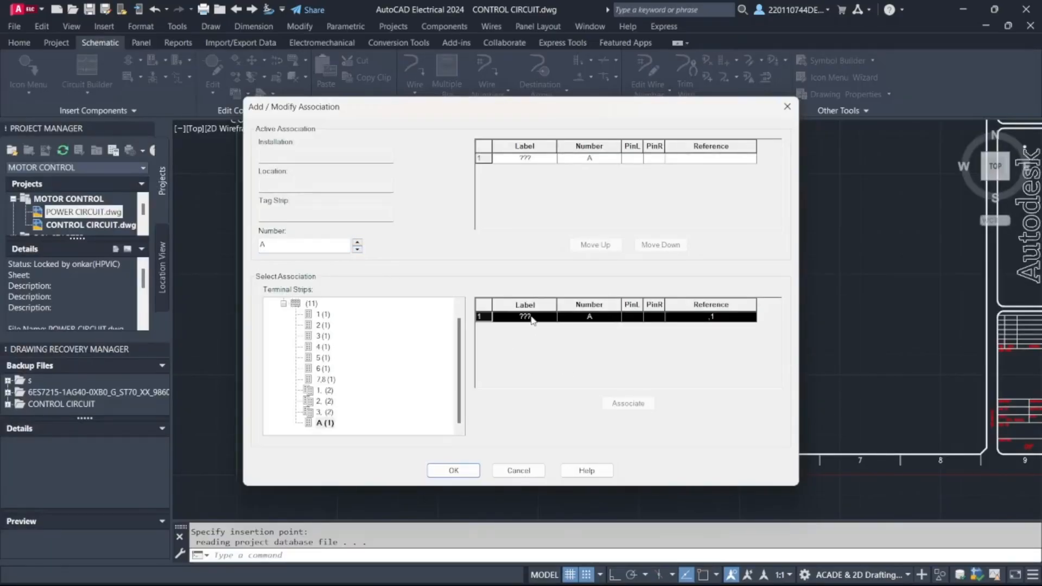
{"action": "left_click", "coordinate": [453, 471]}
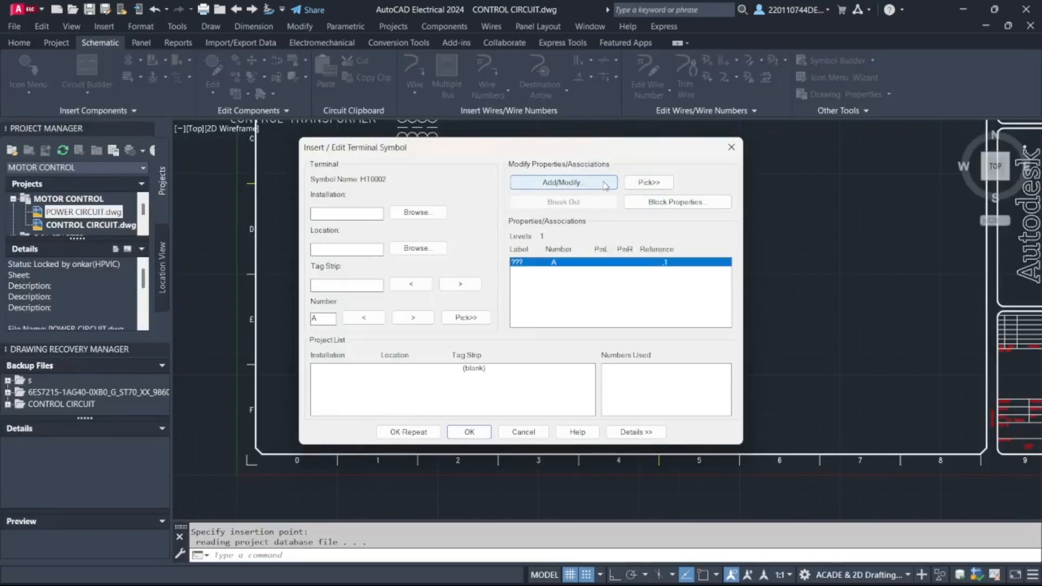
{"action": "left_click", "coordinate": [636, 205]}
{"action": "left_click", "coordinate": [408, 278]}
{"action": "left_click", "coordinate": [408, 278]}
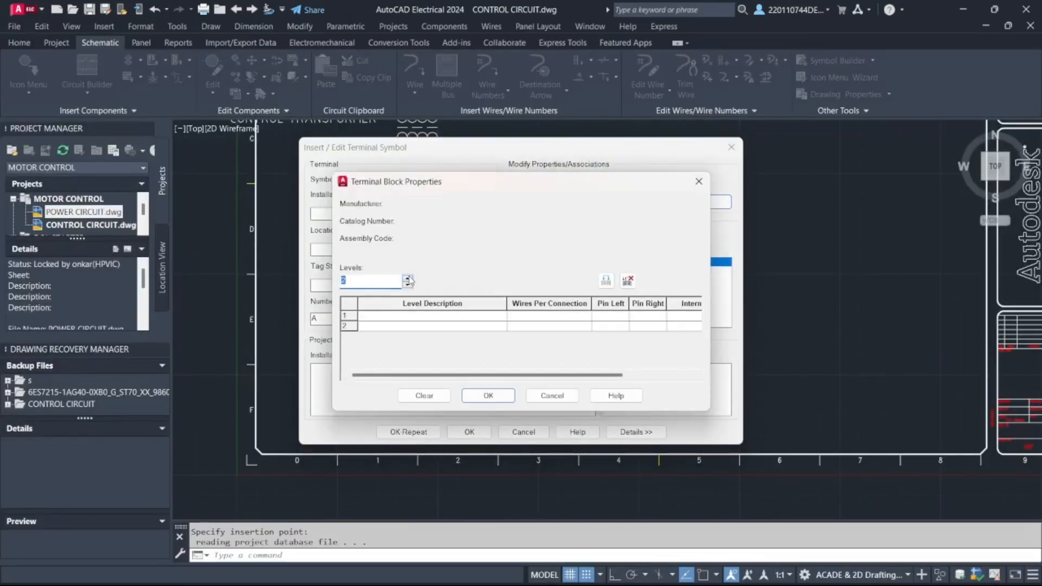
{"action": "left_click", "coordinate": [408, 278]}
{"action": "left_click", "coordinate": [487, 395]}
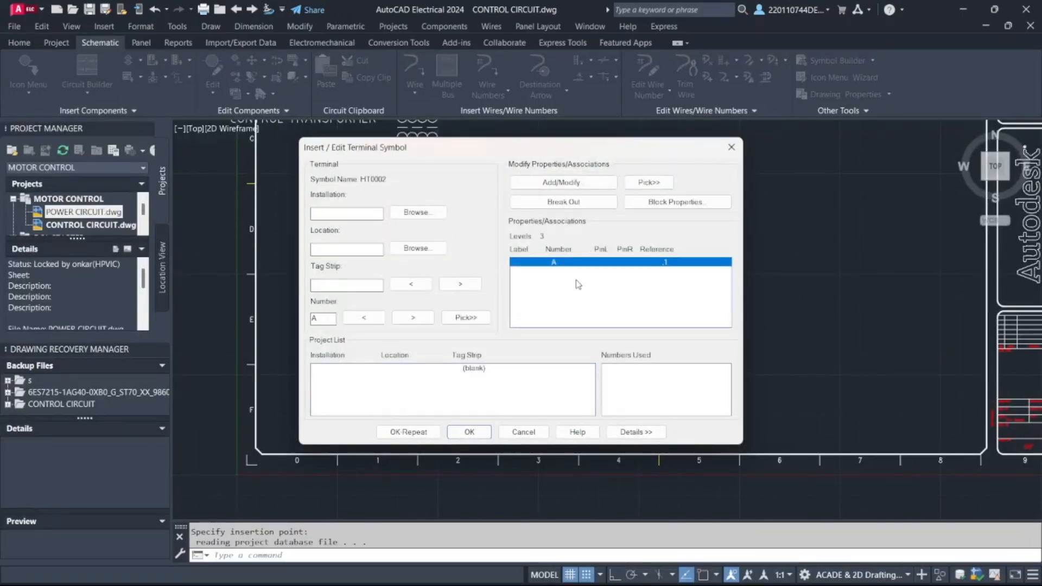
{"action": "left_click", "coordinate": [470, 432]}
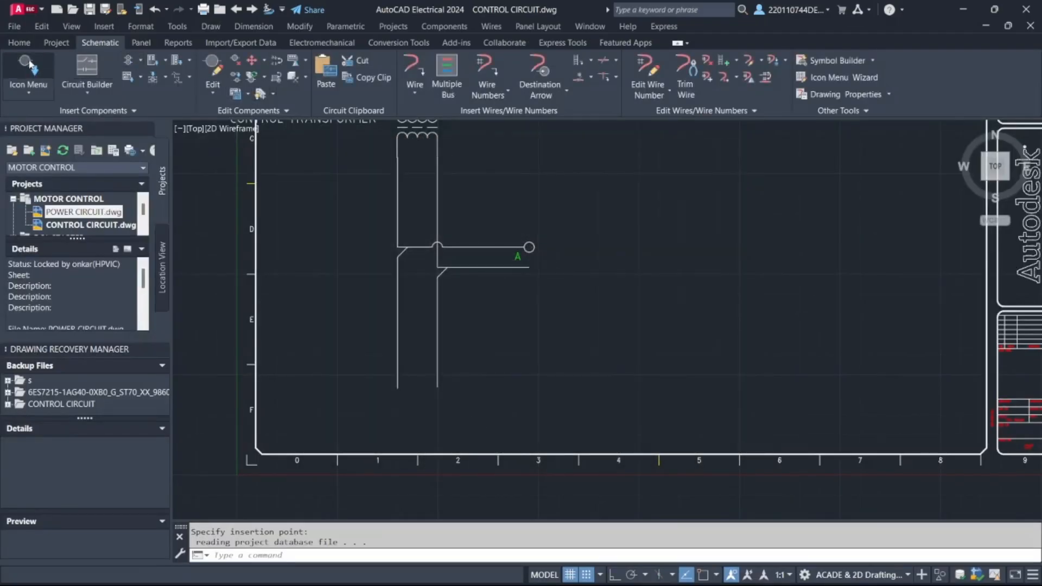
Insert a round terminal with number B and 3 block levels at the end of the lower horizontal branch wire.
{"action": "left_click", "coordinate": [47, 106]}
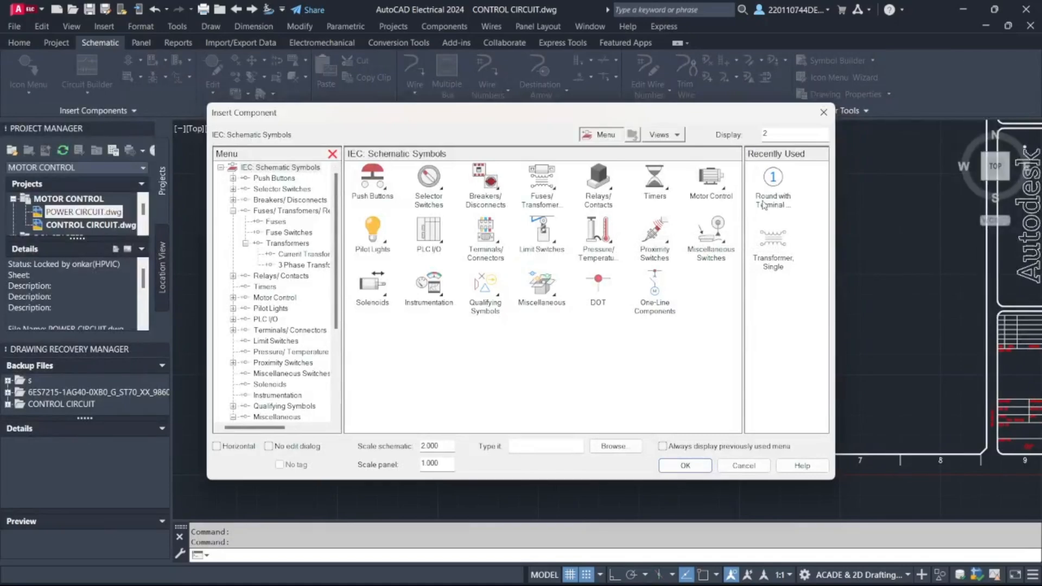
{"action": "left_click", "coordinate": [770, 187]}
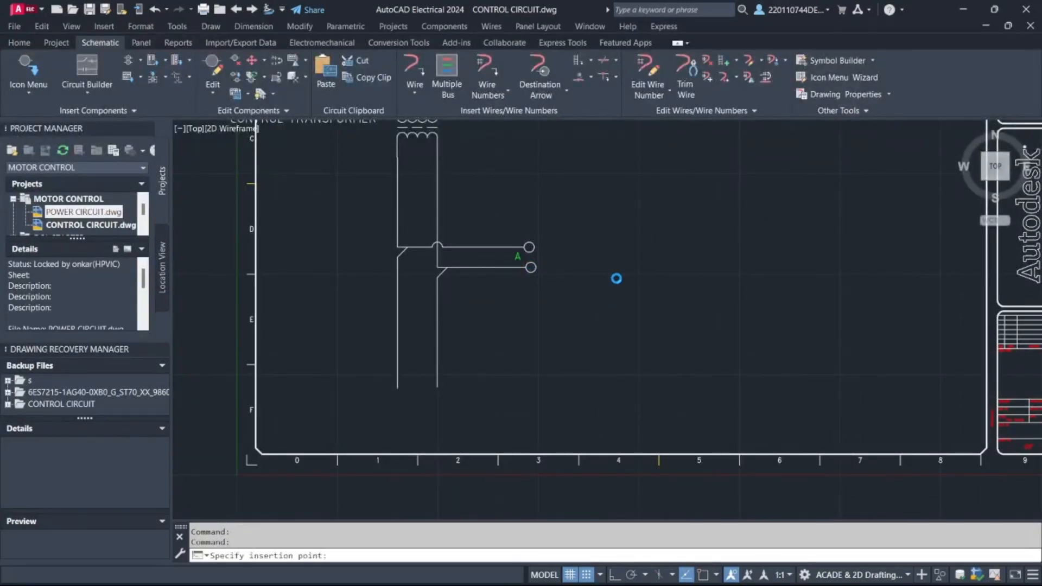
{"action": "left_click", "coordinate": [616, 279]}
{"action": "left_click", "coordinate": [676, 202]}
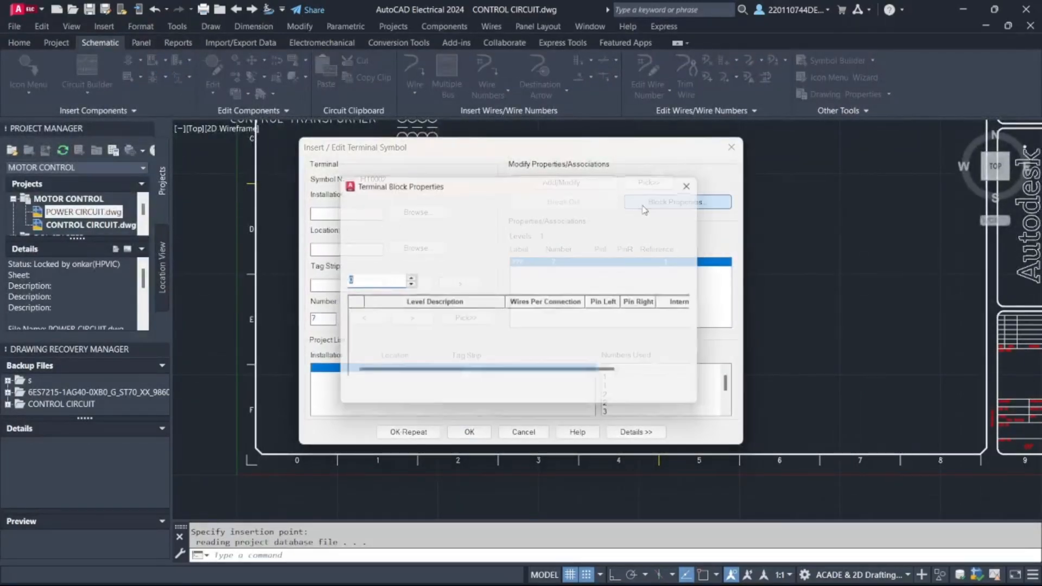
{"action": "double_click", "coordinate": [408, 277]}
{"action": "left_click", "coordinate": [470, 395]}
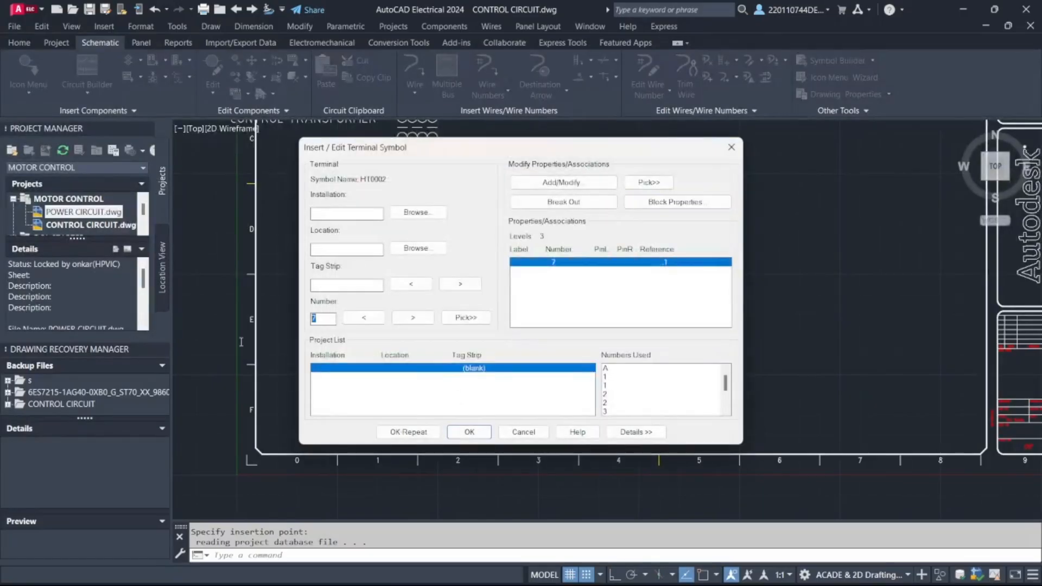
{"action": "type", "text": "B"}
{"action": "left_click", "coordinate": [468, 431]}
{"action": "scroll", "coordinate": [564, 349], "scroll_direction": "down", "scroll_amount": 5}
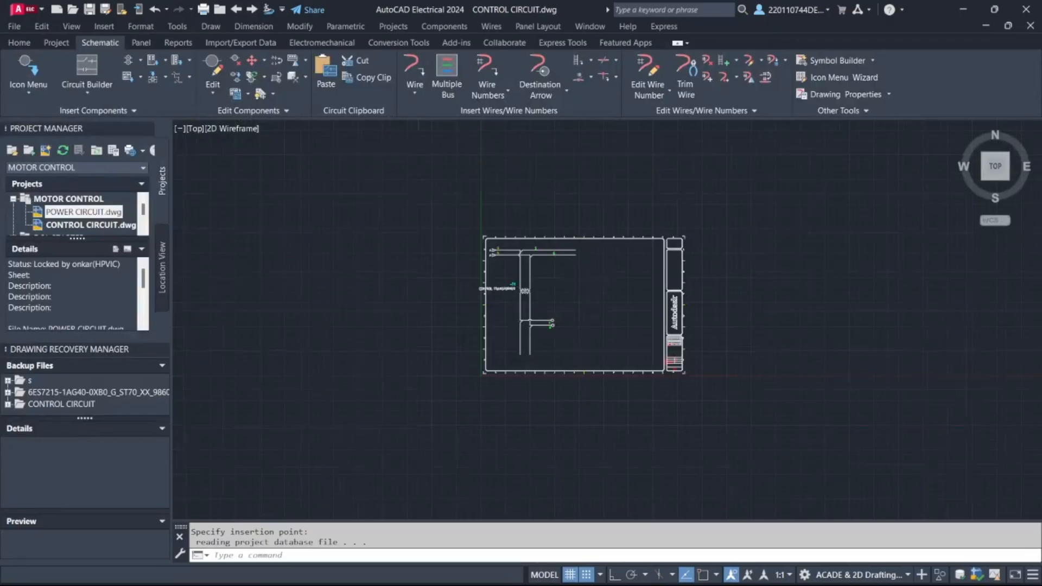
{"action": "scroll", "coordinate": [542, 349], "scroll_direction": "up", "scroll_amount": 10}
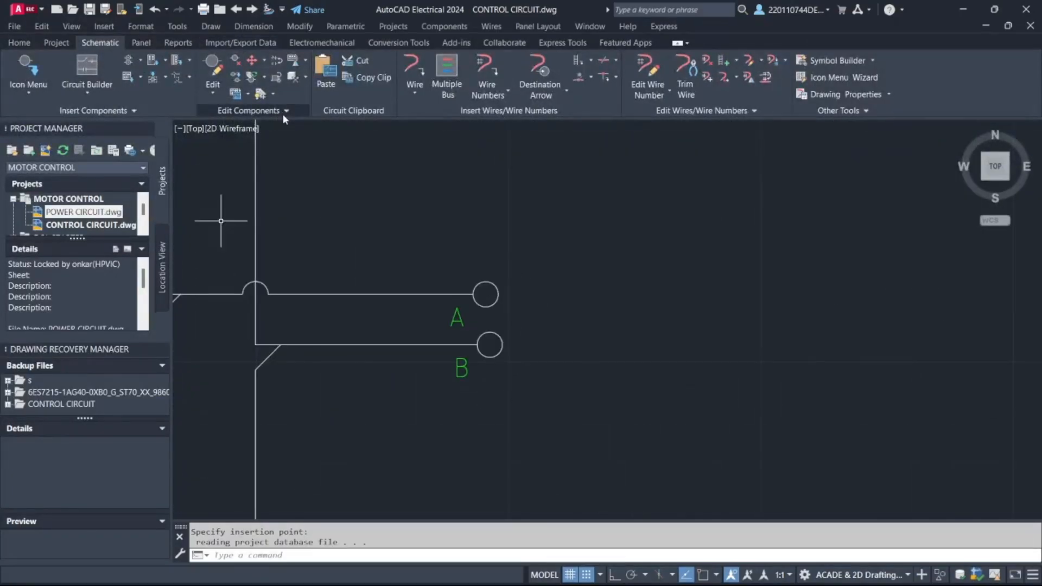
{"action": "type", "text": "R"}
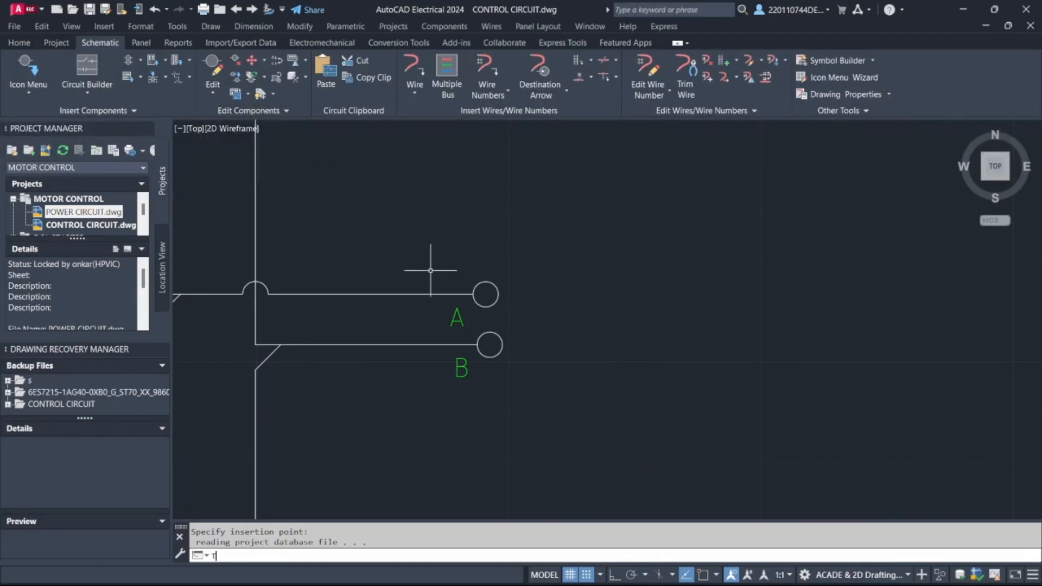
{"action": "type", "text": "EX"}
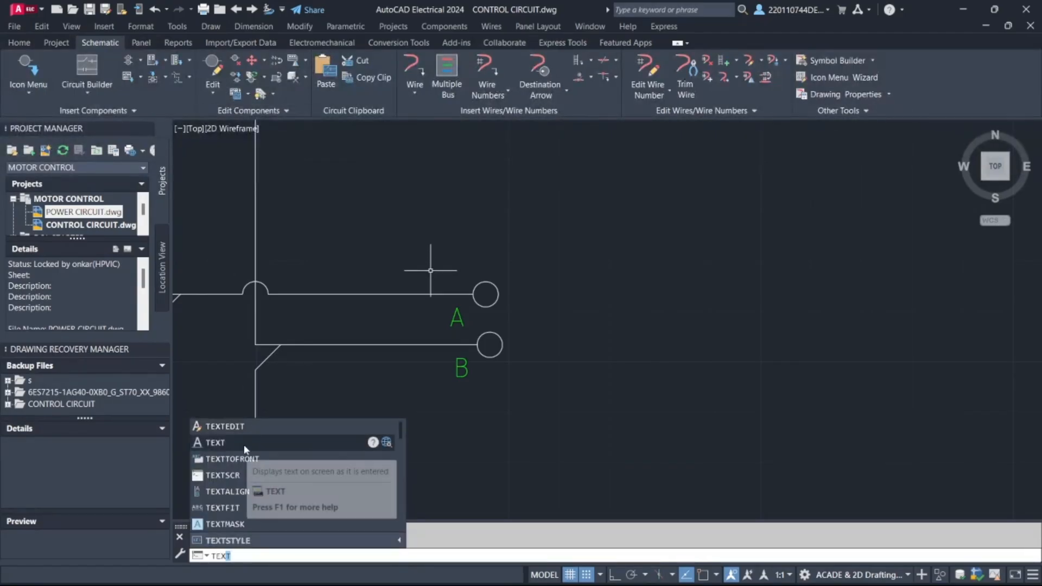
{"action": "left_click", "coordinate": [244, 444]}
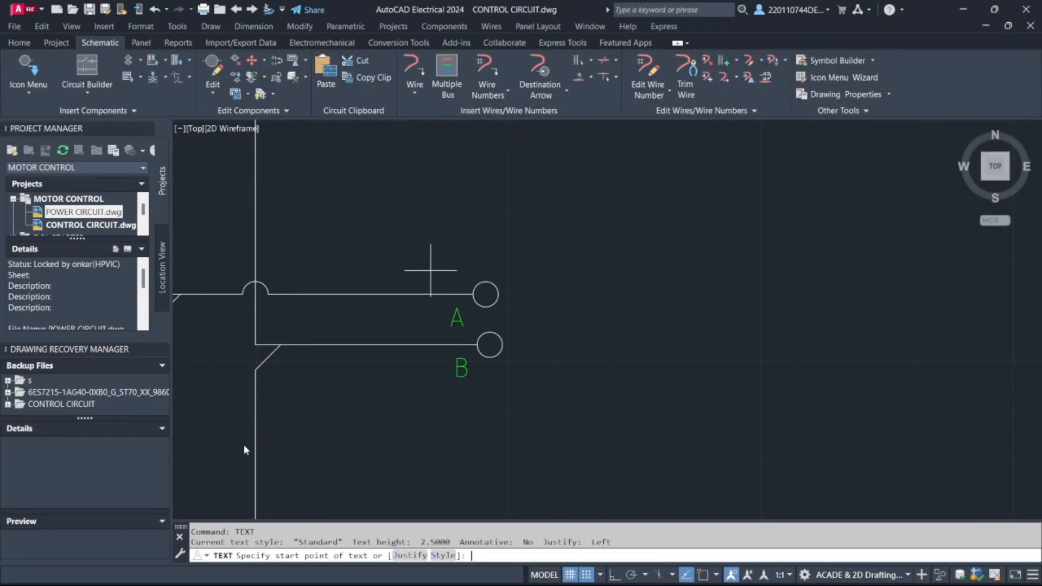
{"action": "left_click", "coordinate": [520, 313]}
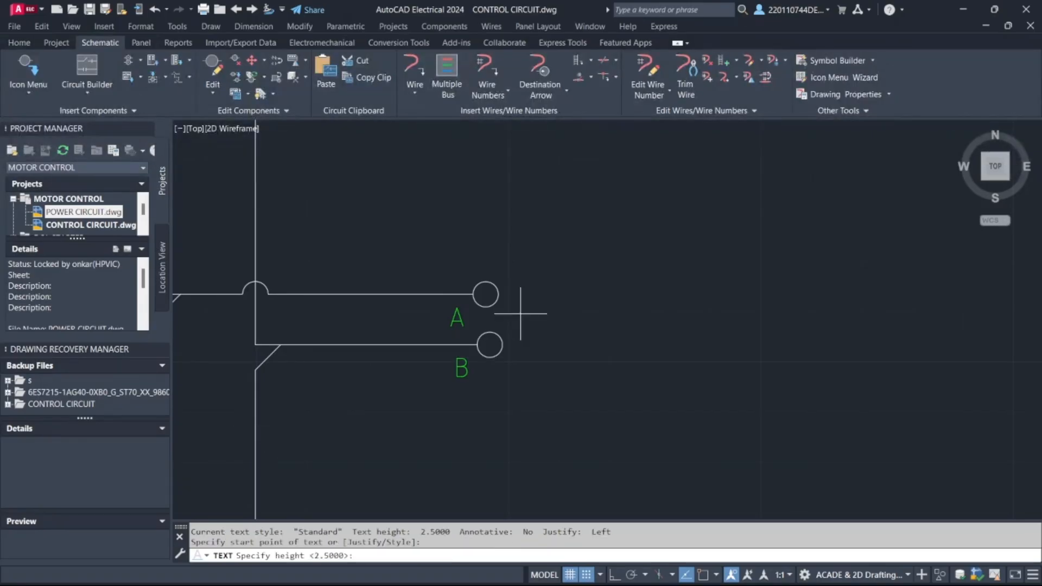
{"action": "key", "text": "Return"}
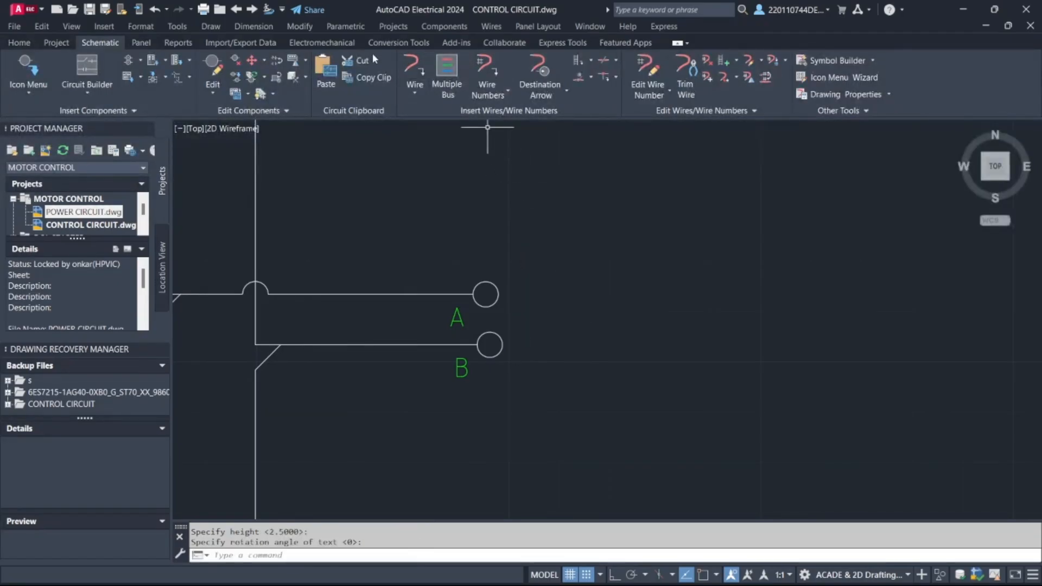
Insert a round terminal with number C and 3 block levels at the lower end of the transformer's left vertical wire.
{"action": "scroll", "coordinate": [542, 267], "scroll_direction": "down", "scroll_amount": 6}
{"action": "scroll", "coordinate": [504, 341], "scroll_direction": "up", "scroll_amount": 3}
{"action": "scroll", "coordinate": [449, 321], "scroll_direction": "up", "scroll_amount": 2}
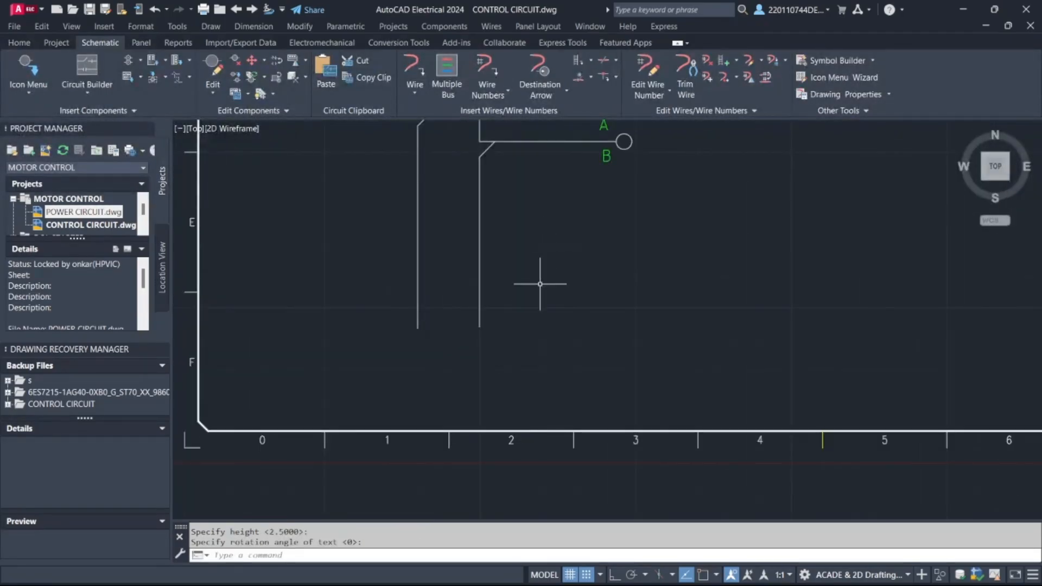
{"action": "scroll", "coordinate": [539, 283], "scroll_direction": "down", "scroll_amount": 2}
{"action": "middle_click_drag", "start_coordinate": [554, 247], "coordinate": [549, 273]}
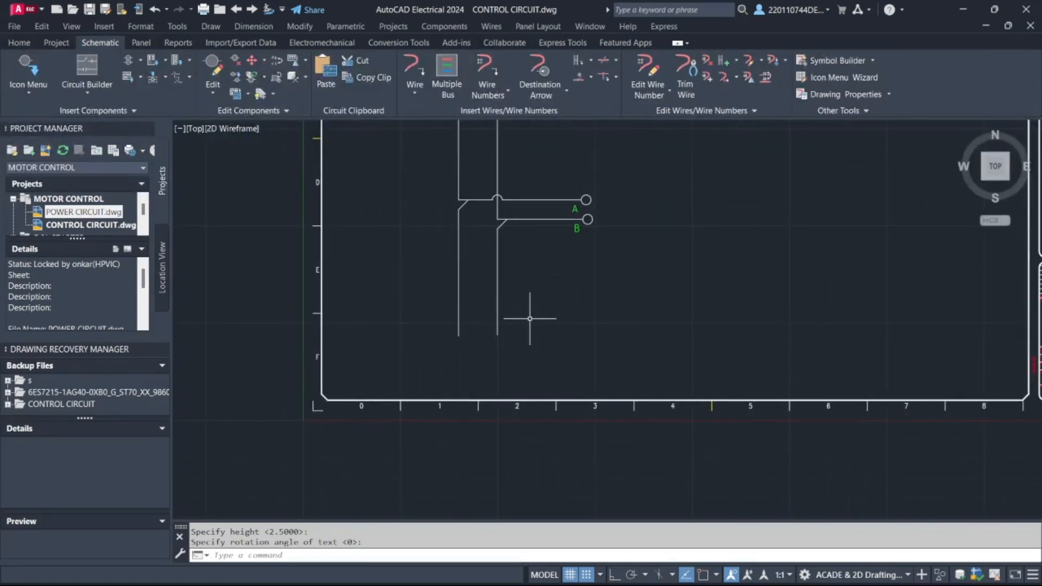
{"action": "key", "text": "Escape"}
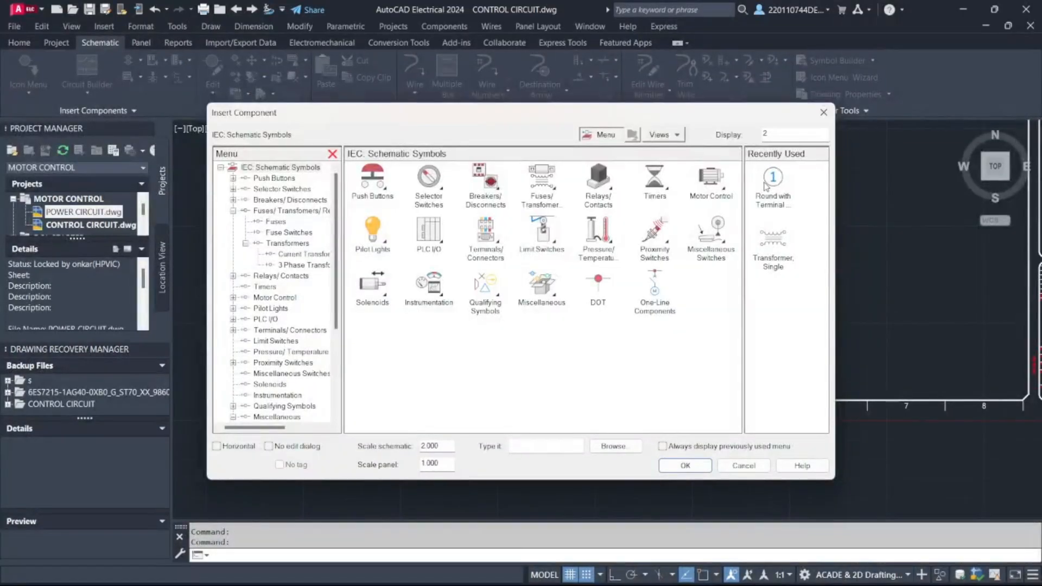
{"action": "left_click", "coordinate": [766, 184]}
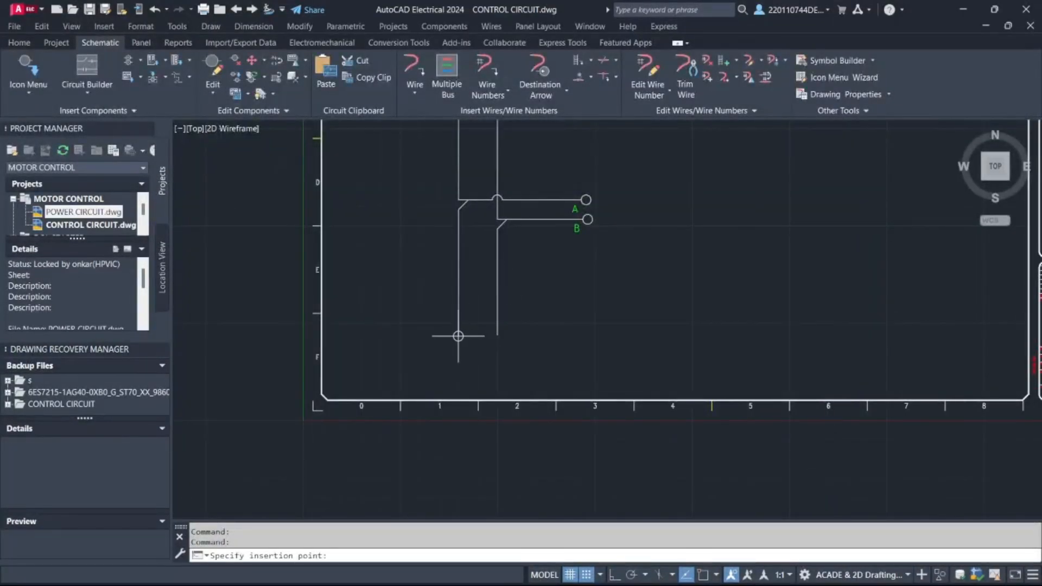
{"action": "left_click", "coordinate": [457, 336]}
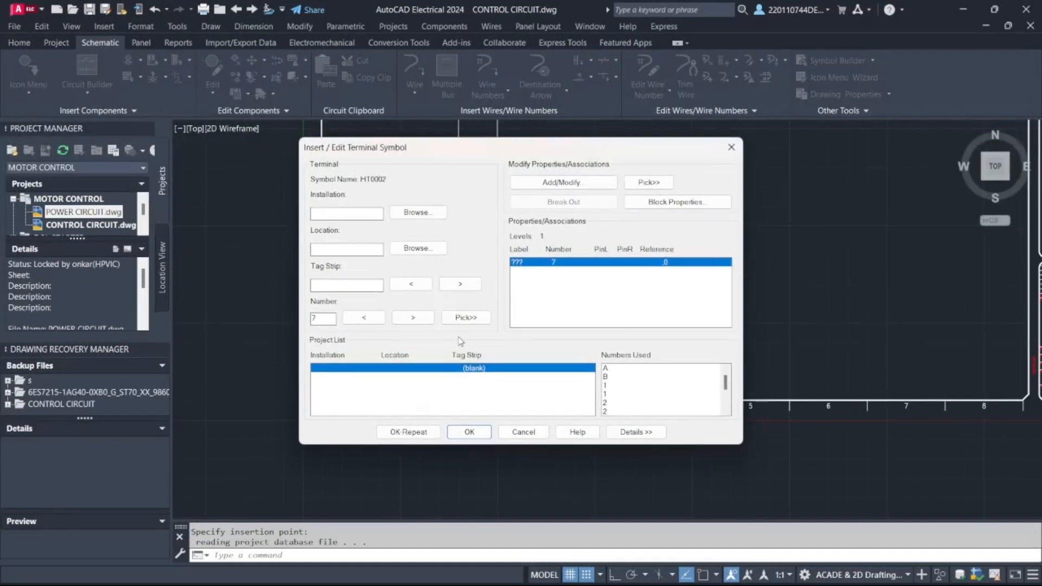
{"action": "left_click", "coordinate": [675, 202]}
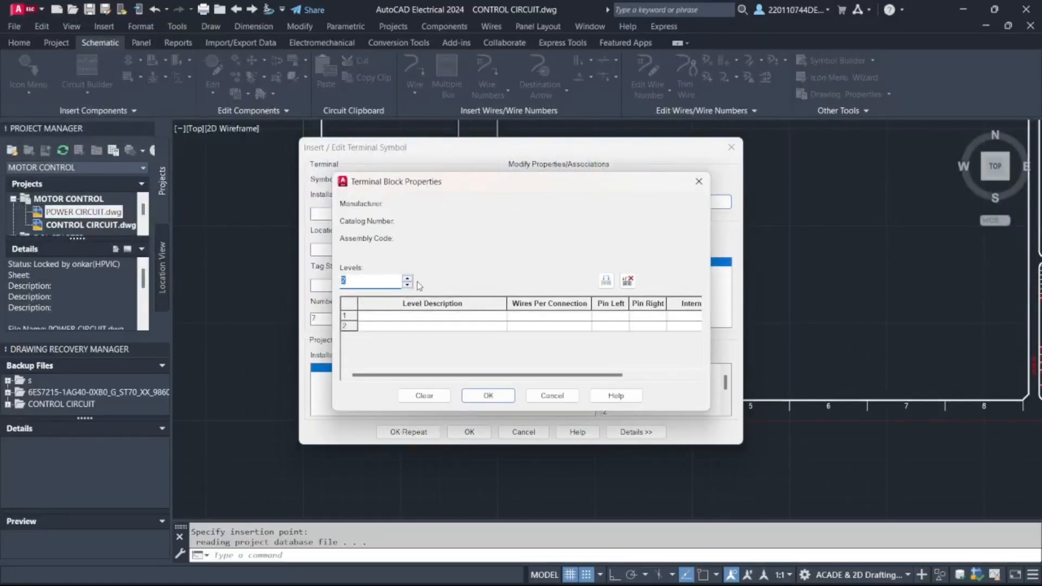
{"action": "left_click", "coordinate": [487, 396]}
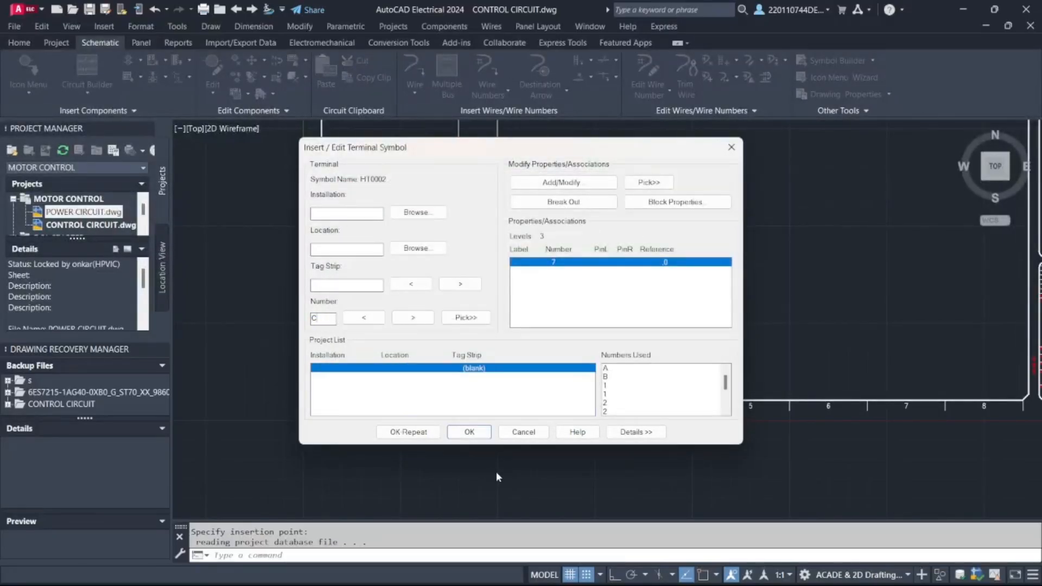
{"action": "left_click", "coordinate": [469, 431]}
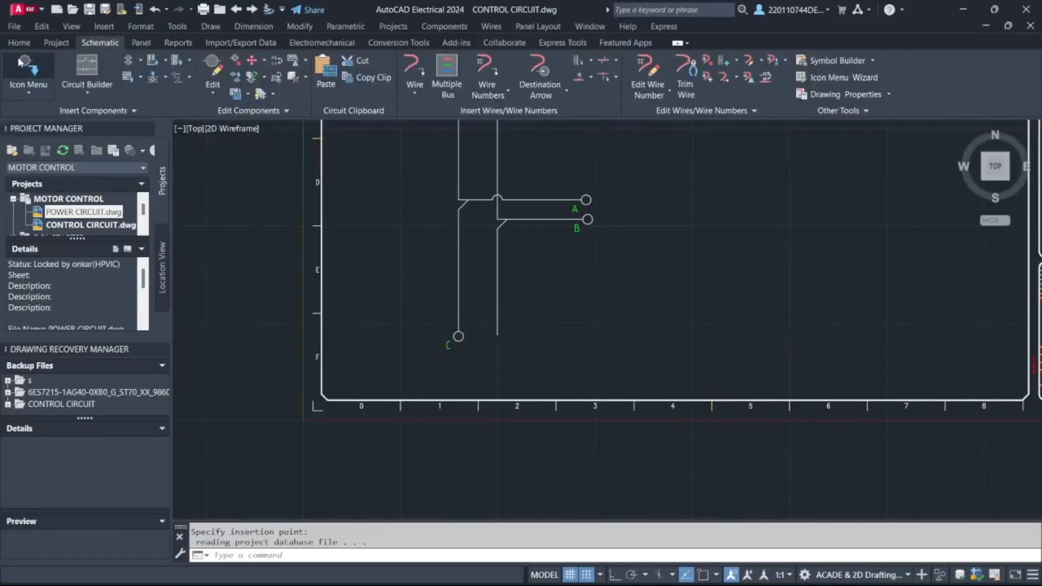
{"action": "left_click", "coordinate": [18, 95]}
{"action": "left_click", "coordinate": [774, 179]}
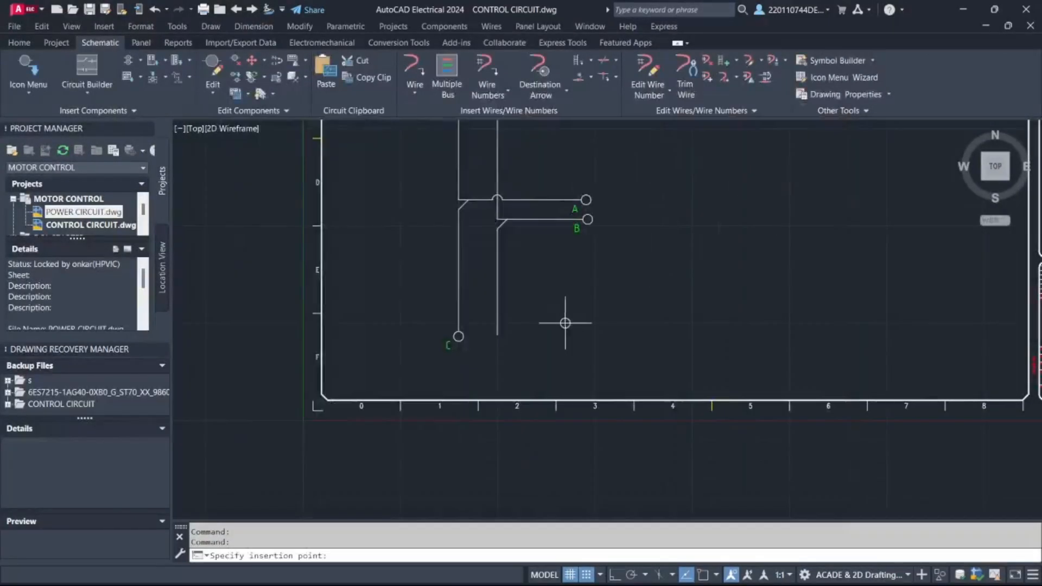
{"action": "left_click", "coordinate": [497, 335]}
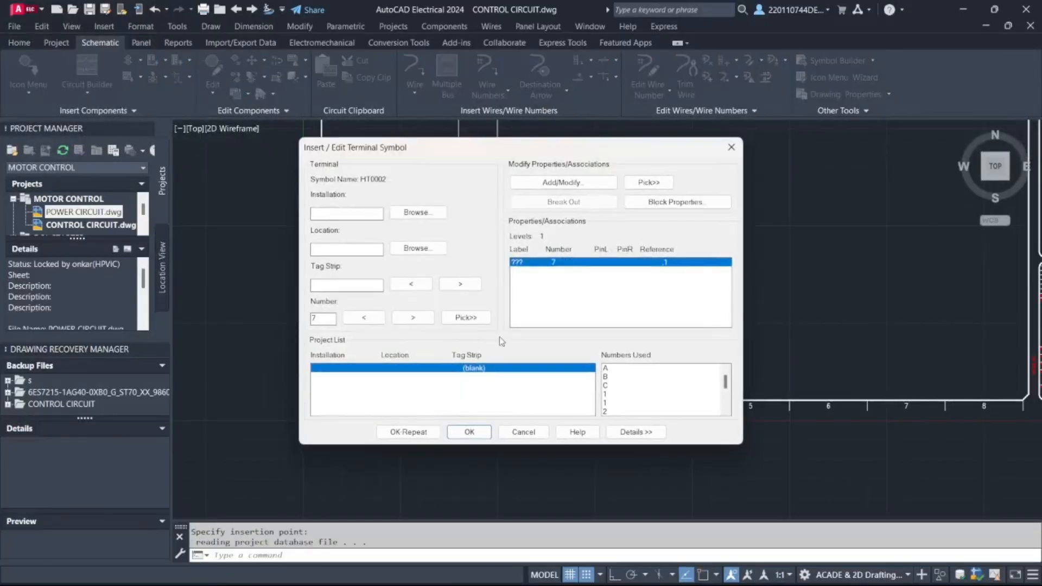
{"action": "left_click", "coordinate": [731, 147]}
{"action": "scroll", "coordinate": [597, 271], "scroll_direction": "down", "scroll_amount": 3}
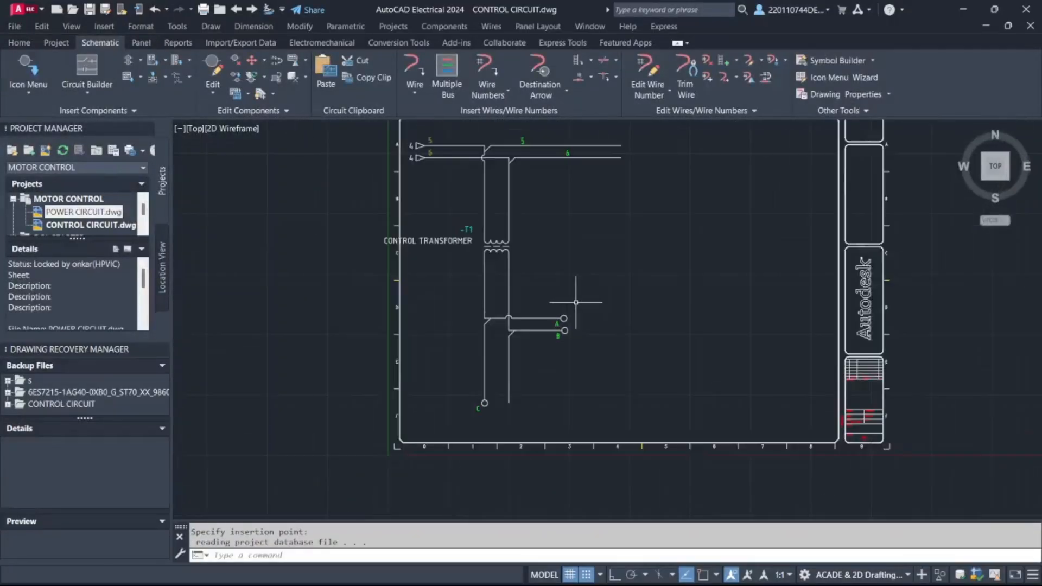
{"action": "left_click", "coordinate": [600, 342]}
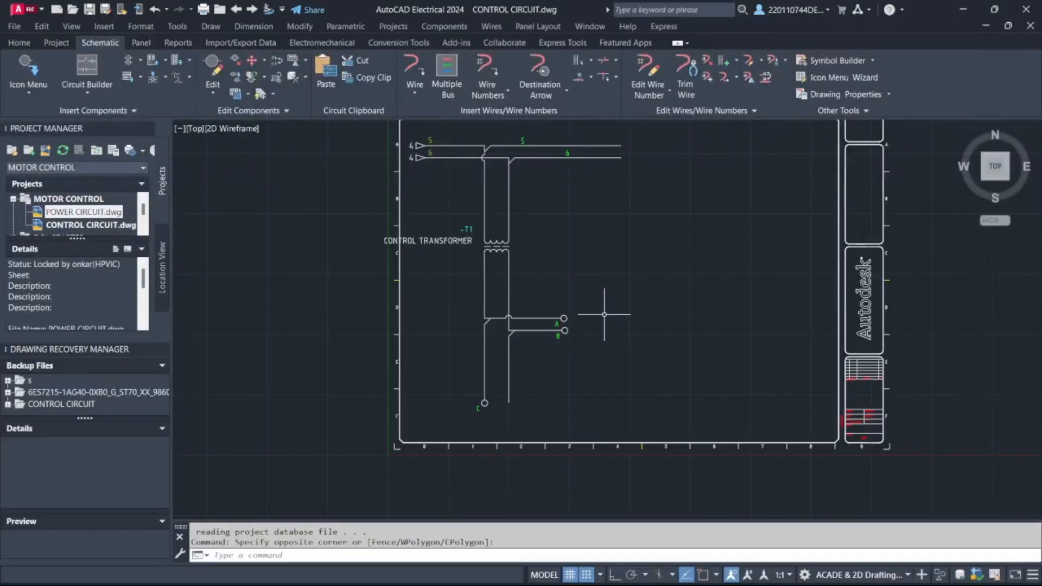
Insert a round terminal with number D and 3 block levels at the lower end of the transformer's right vertical wire.
{"action": "scroll", "coordinate": [502, 415], "scroll_direction": "up", "scroll_amount": 4}
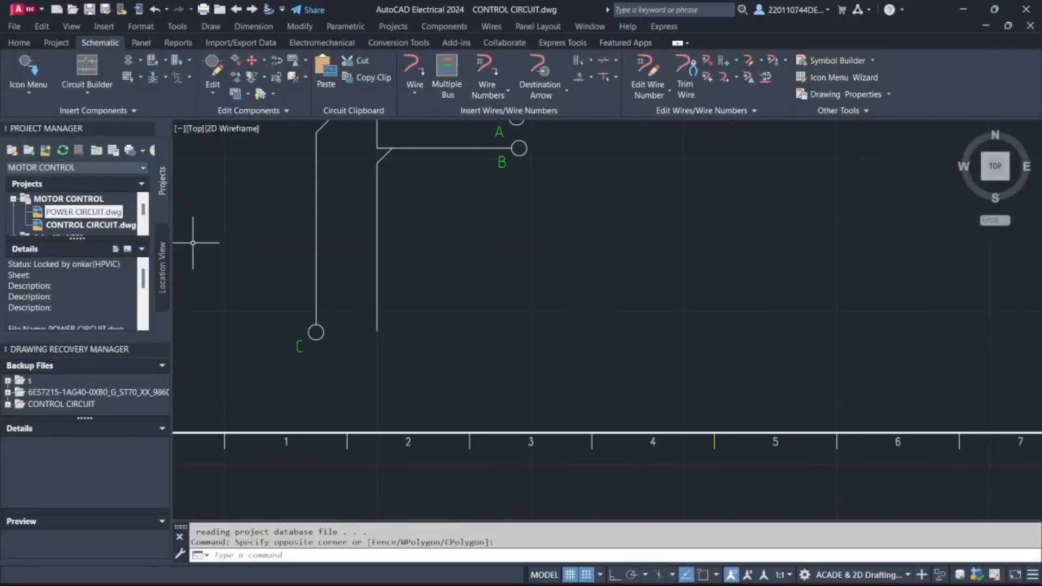
{"action": "scroll", "coordinate": [266, 258], "scroll_direction": "down", "scroll_amount": 3}
{"action": "scroll", "coordinate": [293, 283], "scroll_direction": "up", "scroll_amount": 3}
{"action": "left_click", "coordinate": [28, 92]}
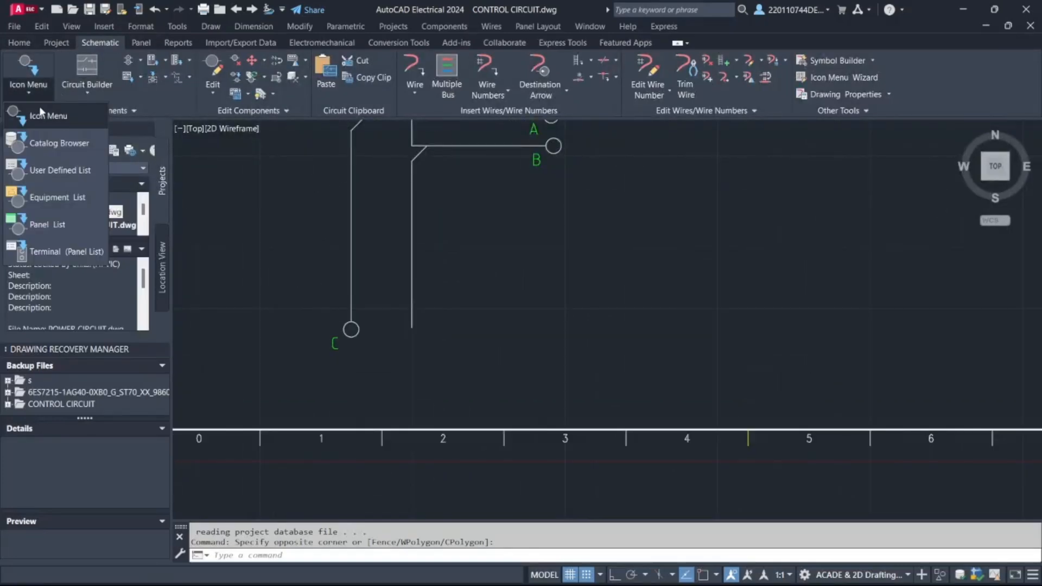
{"action": "left_click", "coordinate": [44, 115]}
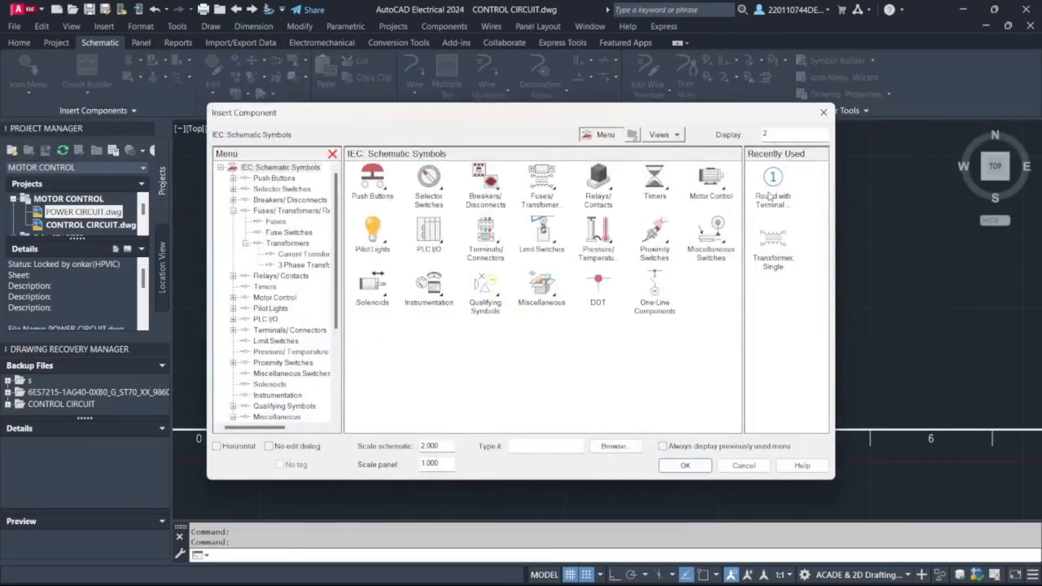
{"action": "left_click", "coordinate": [769, 196]}
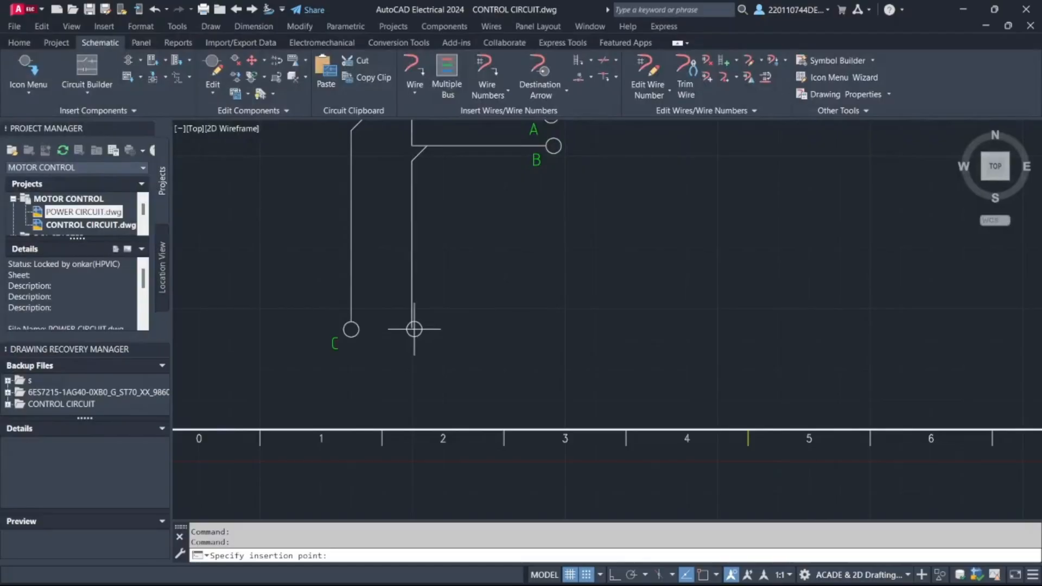
{"action": "left_click", "coordinate": [400, 356]}
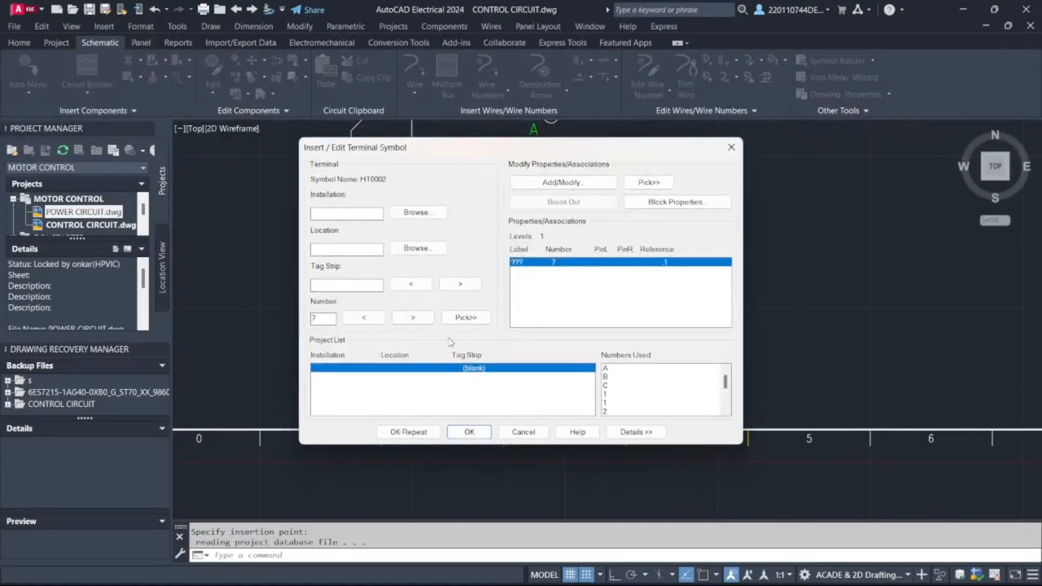
{"action": "left_click", "coordinate": [676, 202]}
{"action": "key", "text": "Up"}
{"action": "key", "text": "Up"}
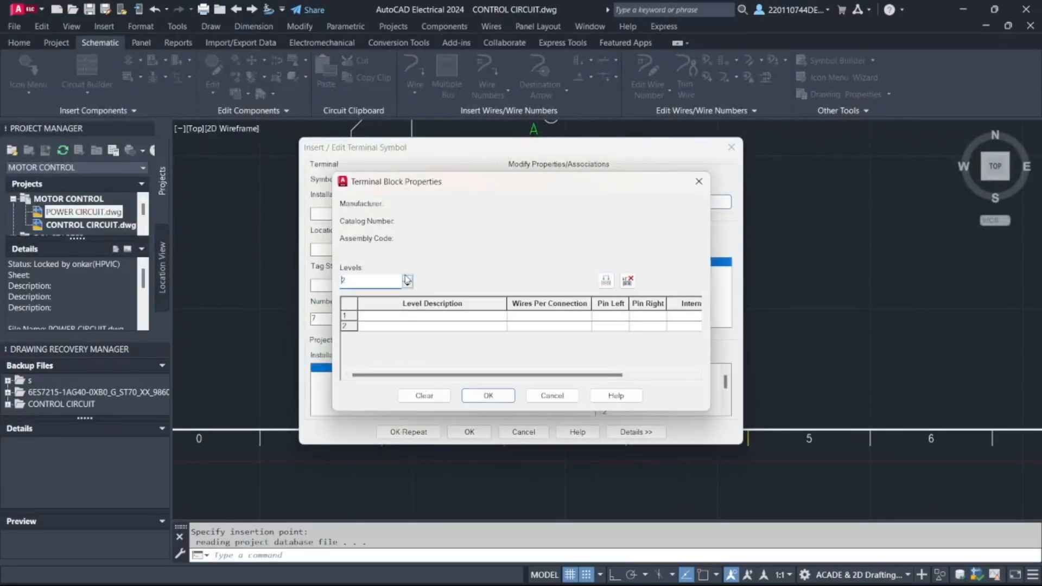
{"action": "key", "text": "Return"}
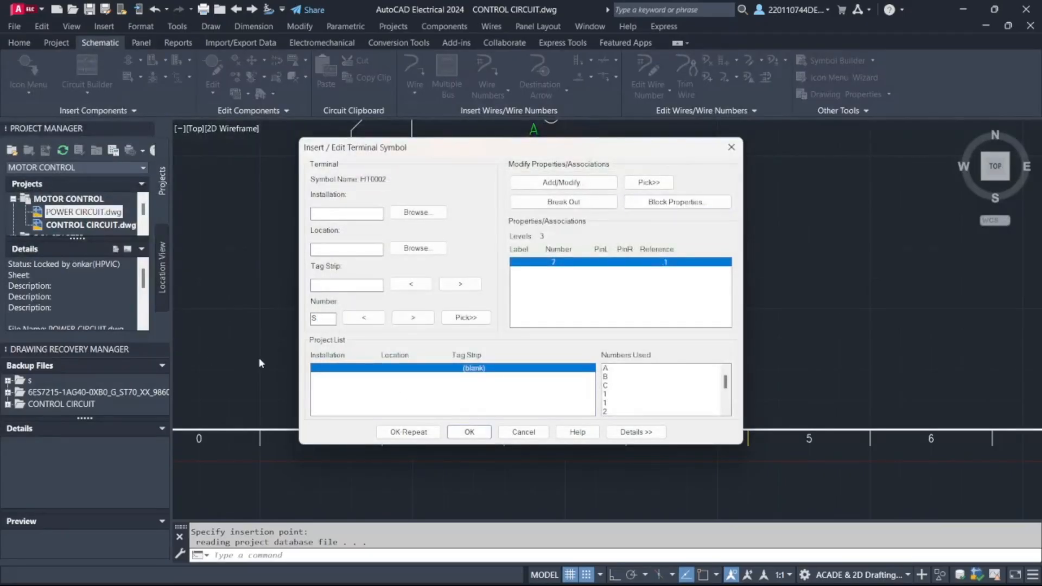
{"action": "left_click", "coordinate": [469, 432]}
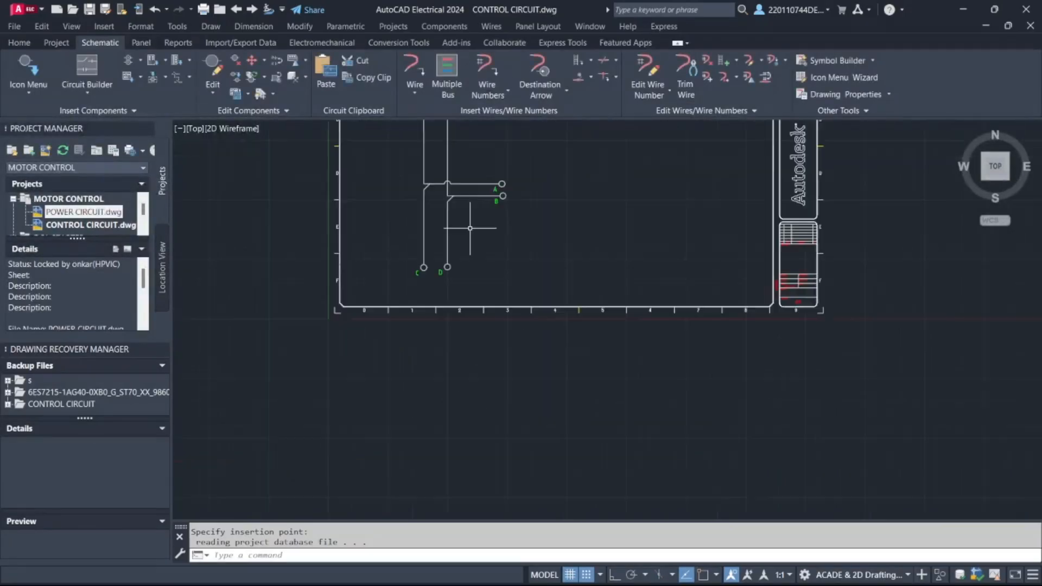
{"action": "key", "text": "Escape"}
{"action": "middle_click_drag", "start_coordinate": [529, 246], "coordinate": [485, 402]}
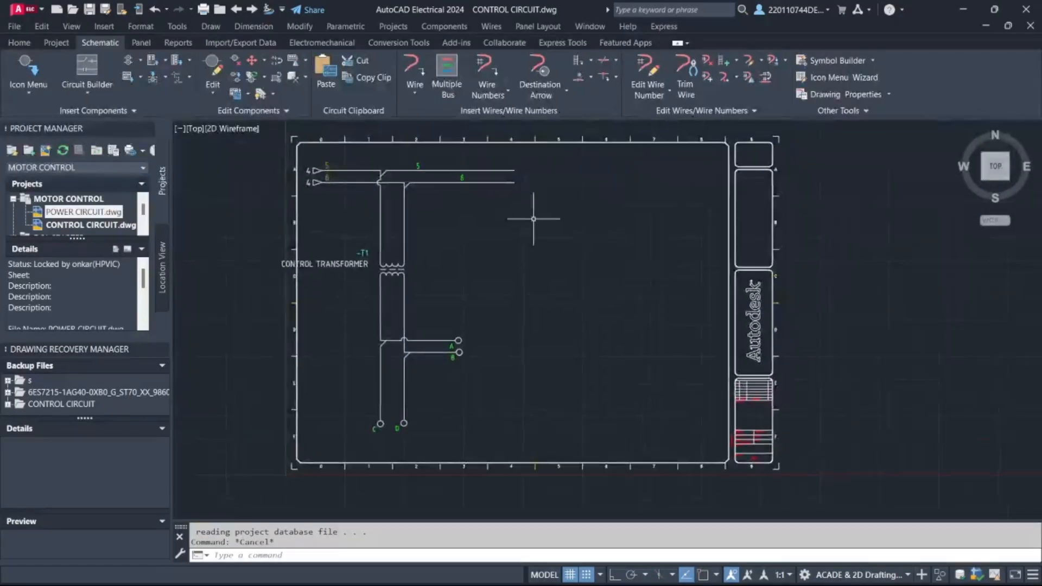
Try erasing the horizontal runs of wires 5 and 6 beyond the transformer branches with their wire numbers, and undo the erasures.
{"action": "left_click", "coordinate": [499, 181]}
{"action": "left_click", "coordinate": [480, 170]}
{"action": "key", "text": "Escape"}
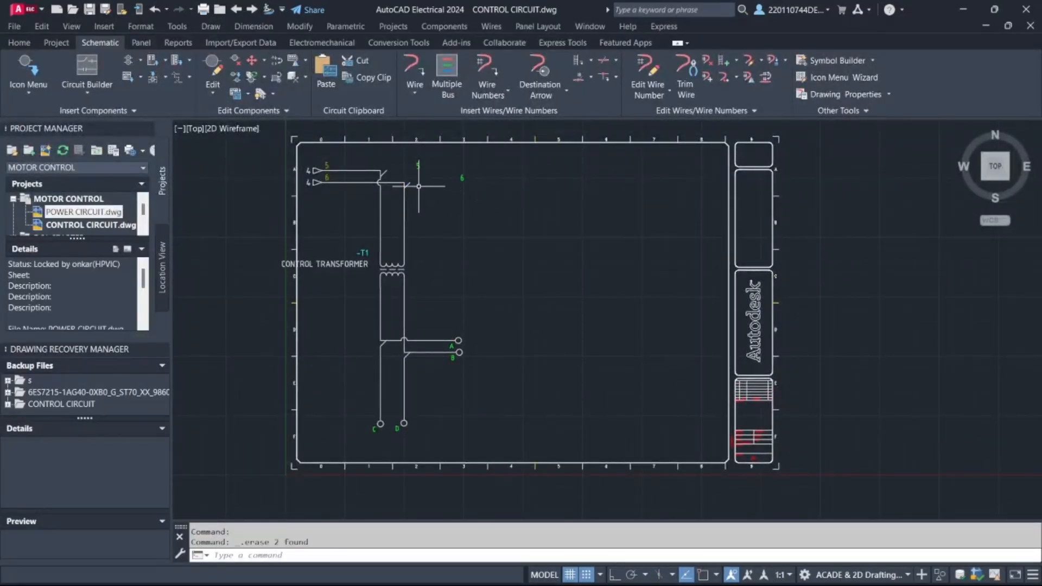
{"action": "left_click_drag", "start_coordinate": [484, 158], "coordinate": [407, 197]}
{"action": "key", "text": "Delete"}
{"action": "left_click", "coordinate": [411, 182]}
{"action": "key", "text": "Delete"}
{"action": "key", "text": "ctrl+z"}
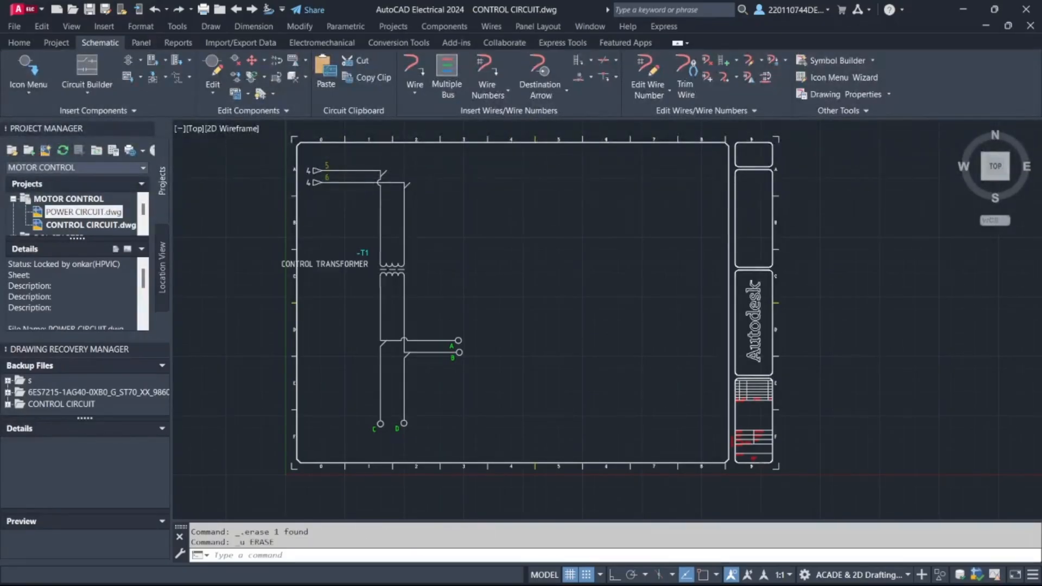
{"action": "key", "text": "ctrl+z"}
Draw a two-wire multiple bus with spacing 10, starting horizontally in empty space in column 5 and turning down to row F.
{"action": "scroll", "coordinate": [521, 310], "scroll_direction": "up", "scroll_amount": 3}
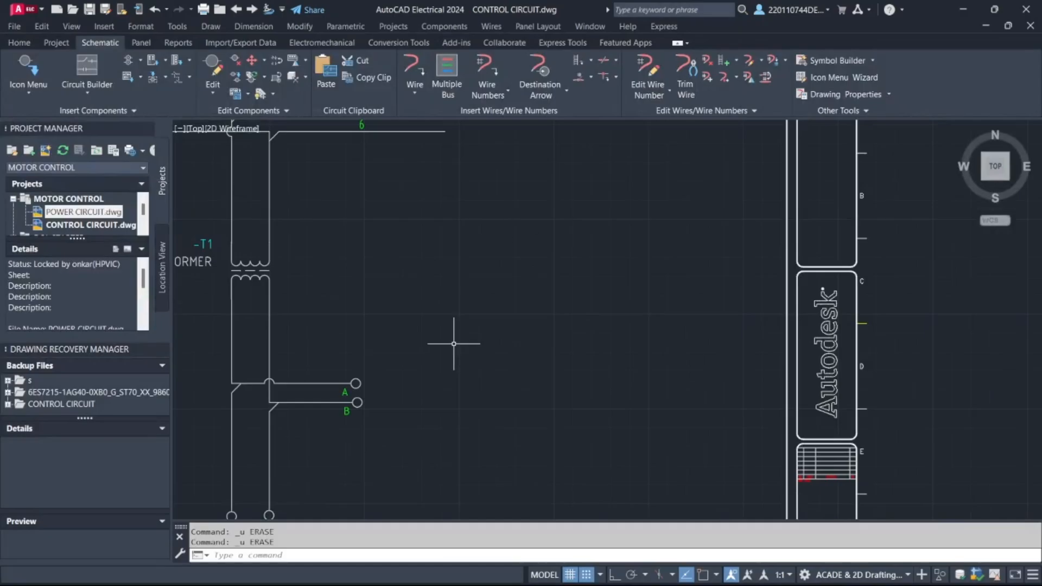
{"action": "scroll", "coordinate": [454, 343], "scroll_direction": "down", "scroll_amount": 3}
{"action": "left_click", "coordinate": [446, 73]}
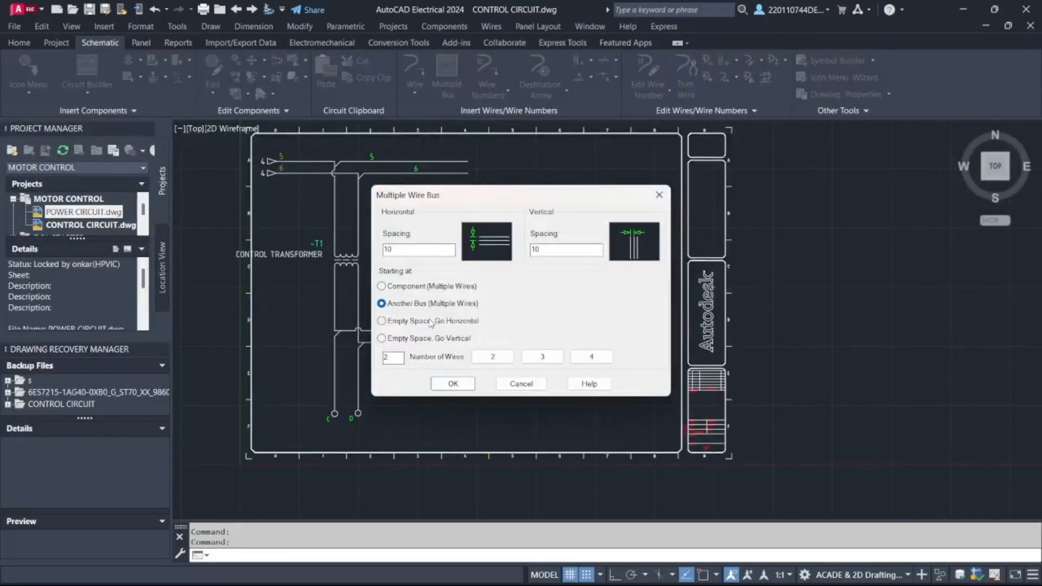
{"action": "left_click", "coordinate": [432, 321]}
{"action": "left_click", "coordinate": [453, 384]}
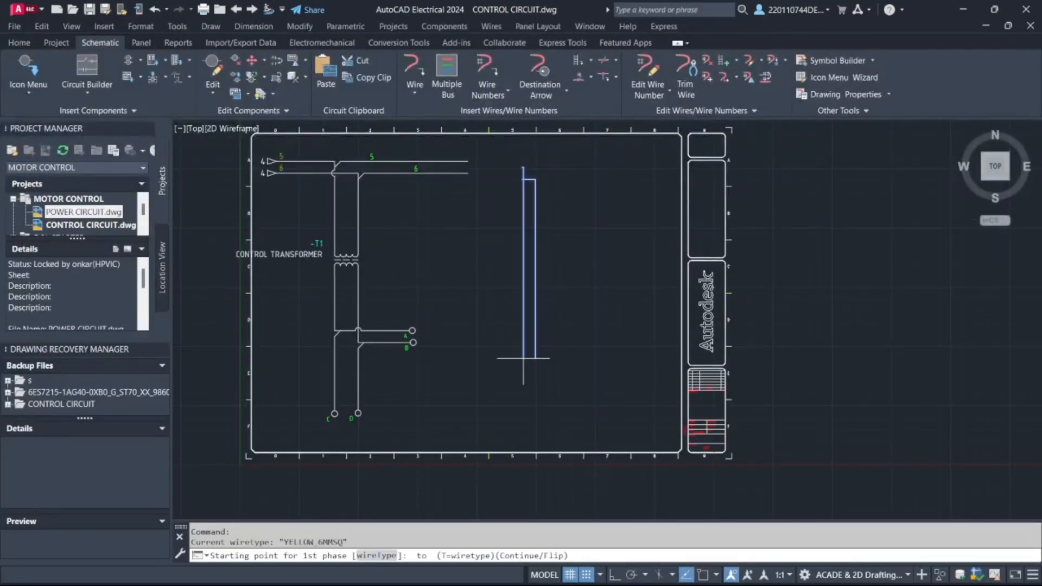
{"action": "key", "text": "Escape"}
{"action": "left_click", "coordinate": [446, 73]}
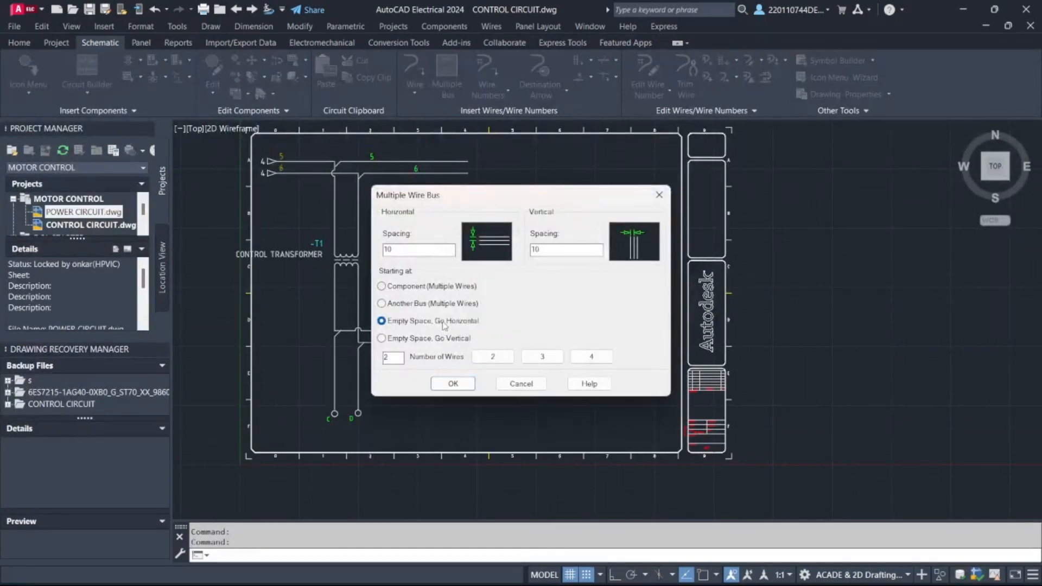
{"action": "left_click", "coordinate": [453, 384]}
{"action": "left_click", "coordinate": [513, 161]}
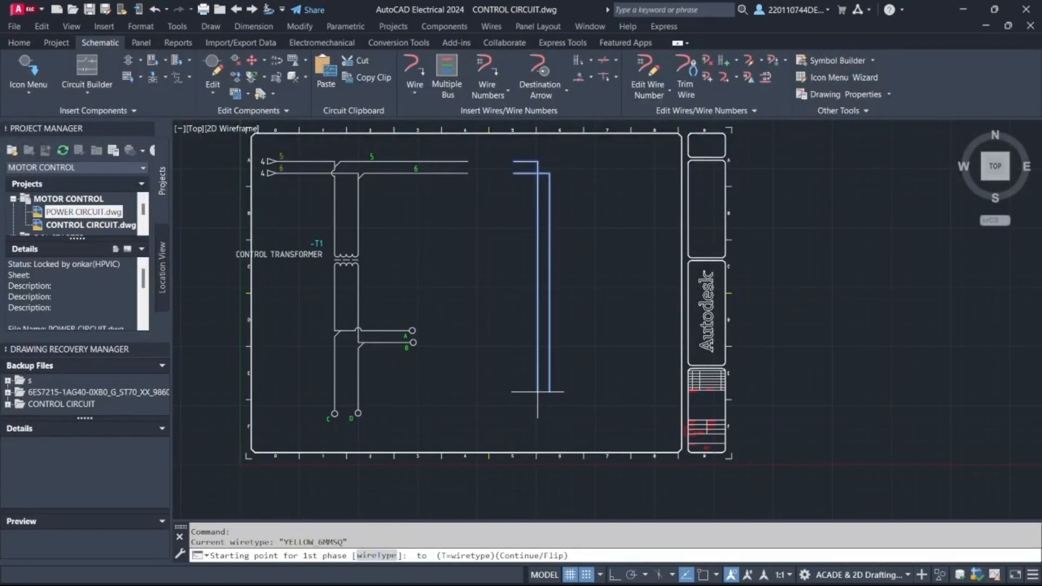
{"action": "left_click", "coordinate": [537, 409]}
Erase the short horizontal stubs and the crossing loop at the upper end of the new bus, keeping its two vertical wires.
{"action": "scroll", "coordinate": [535, 173], "scroll_direction": "up", "scroll_amount": 4}
{"action": "left_click", "coordinate": [546, 163]}
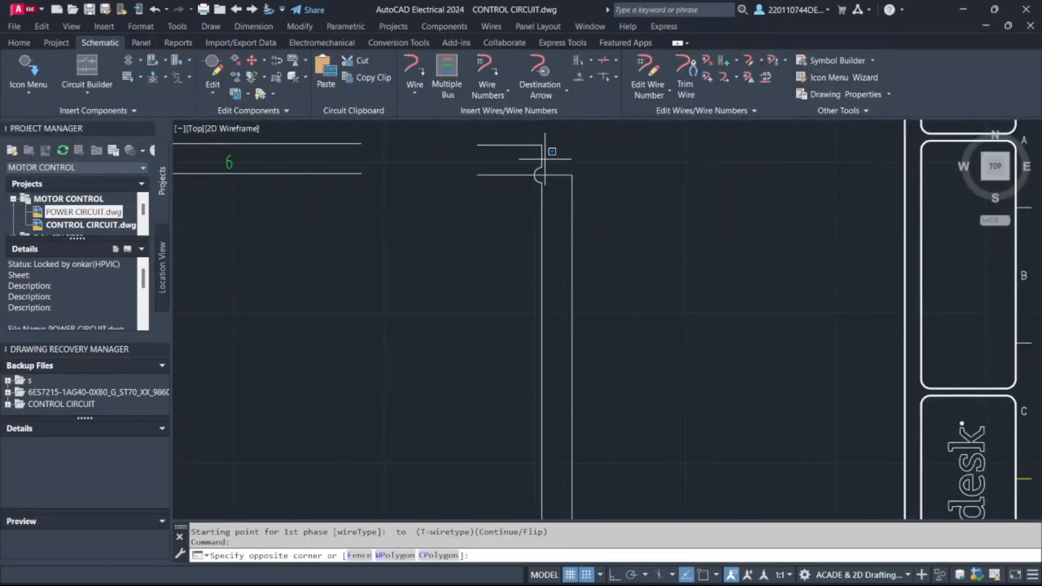
{"action": "left_click", "coordinate": [477, 144]}
{"action": "key", "text": "Delete"}
{"action": "left_click", "coordinate": [538, 175]}
{"action": "key", "text": "Delete"}
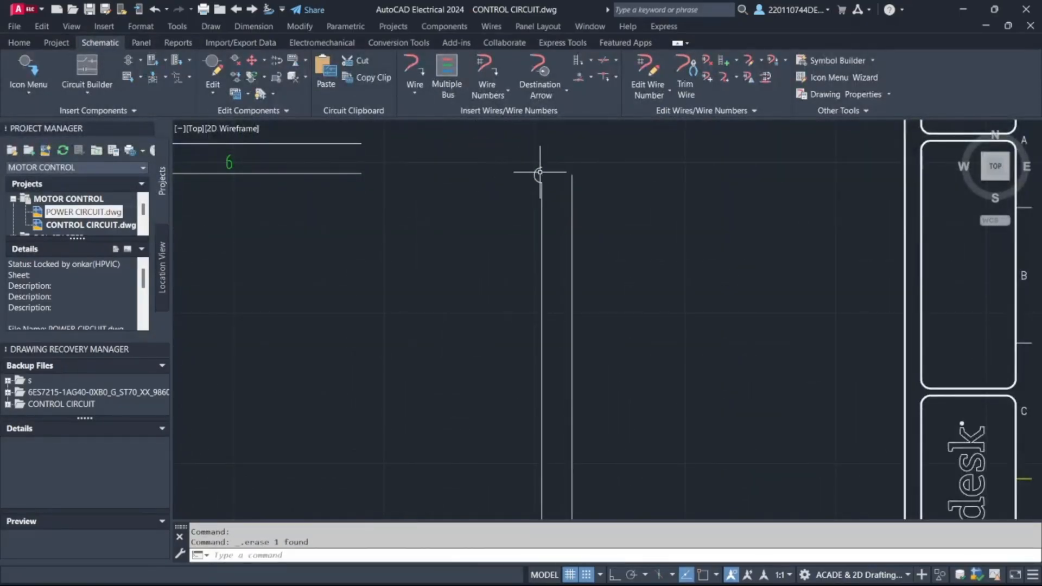
{"action": "left_click", "coordinate": [539, 174]}
Stretch the right vertical bus wire's upper end level with the left one, undoing any accidental erasure of a vertical wire.
{"action": "left_click", "coordinate": [573, 183]}
{"action": "left_click", "coordinate": [572, 175]}
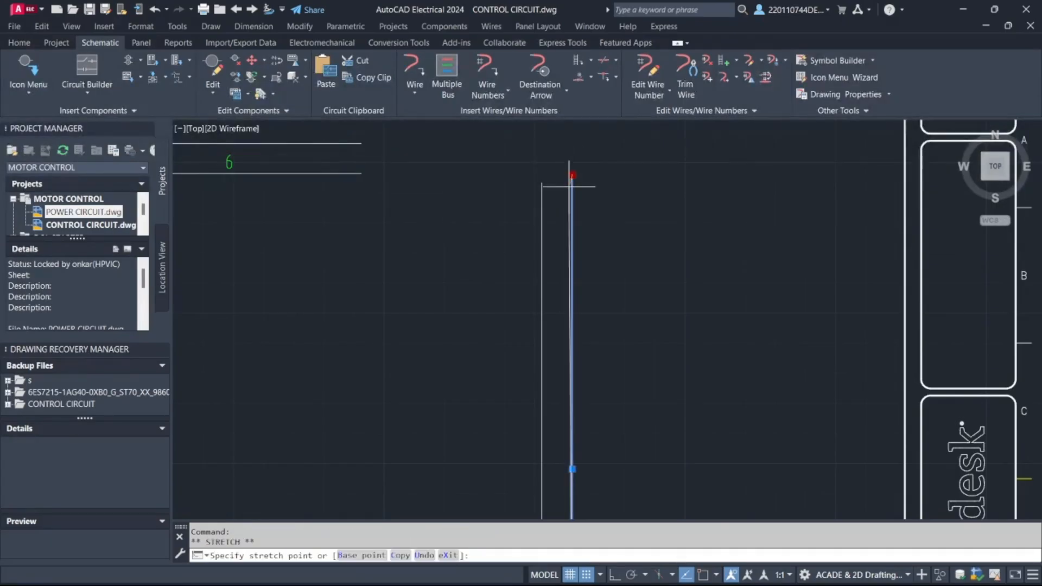
{"action": "scroll", "coordinate": [633, 216], "scroll_direction": "down", "scroll_amount": 4}
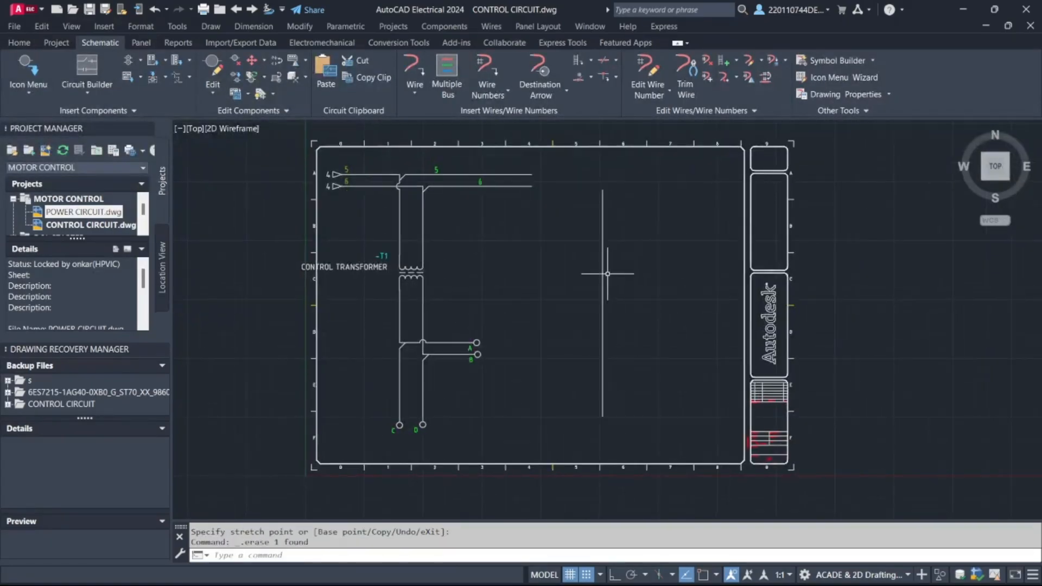
{"action": "key", "text": "ctrl+z"}
{"action": "key", "text": "ctrl+z"}
{"action": "scroll", "coordinate": [234, 193], "scroll_direction": "down", "scroll_amount": 5}
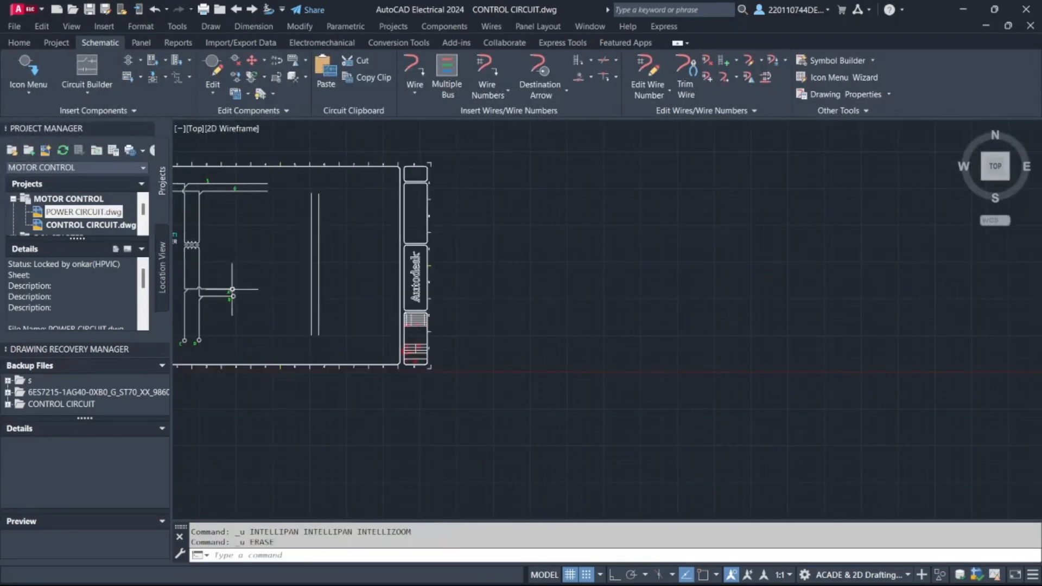
{"action": "scroll", "coordinate": [233, 288], "scroll_direction": "up", "scroll_amount": 5}
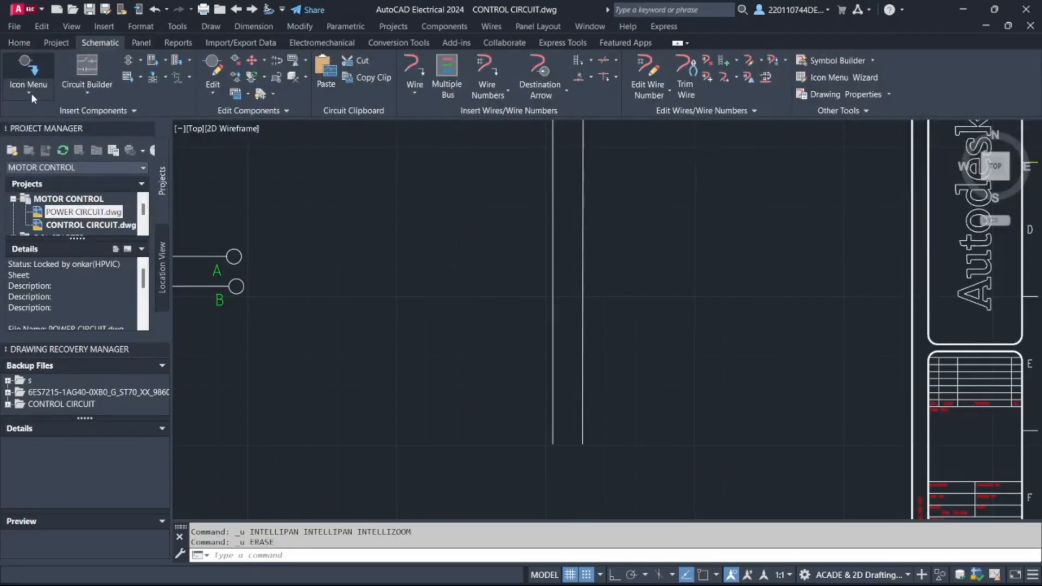
{"action": "left_click", "coordinate": [29, 72]}
{"action": "left_click", "coordinate": [782, 174]}
{"action": "left_click", "coordinate": [766, 182]}
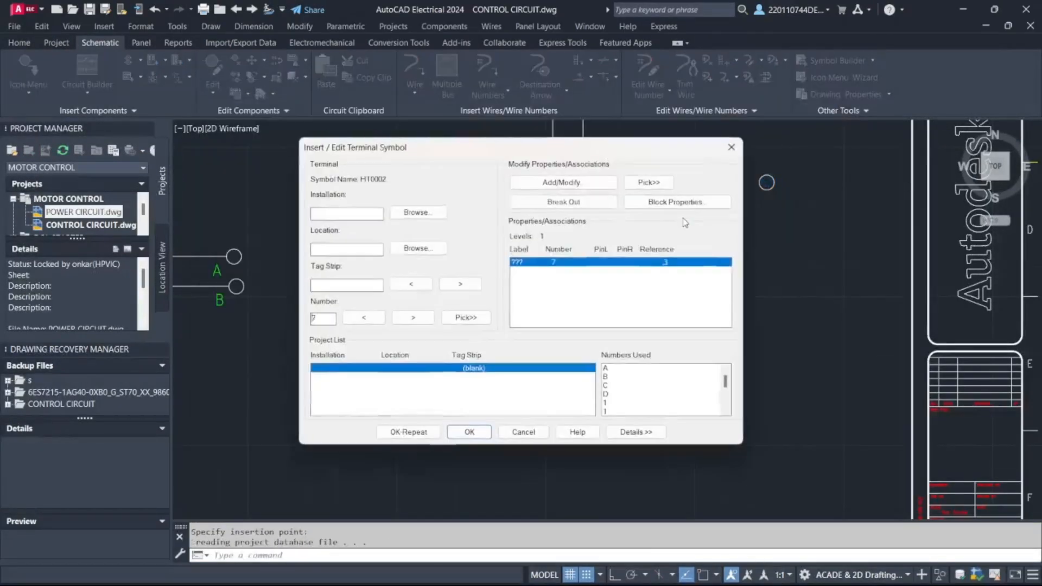
{"action": "left_click", "coordinate": [731, 147]}
Insert a round terminal with terminal number at the upper end of the left vertical bus wire.
{"action": "scroll", "coordinate": [551, 208], "scroll_direction": "down", "scroll_amount": 6}
{"action": "middle_click_drag", "start_coordinate": [572, 161], "coordinate": [557, 243]}
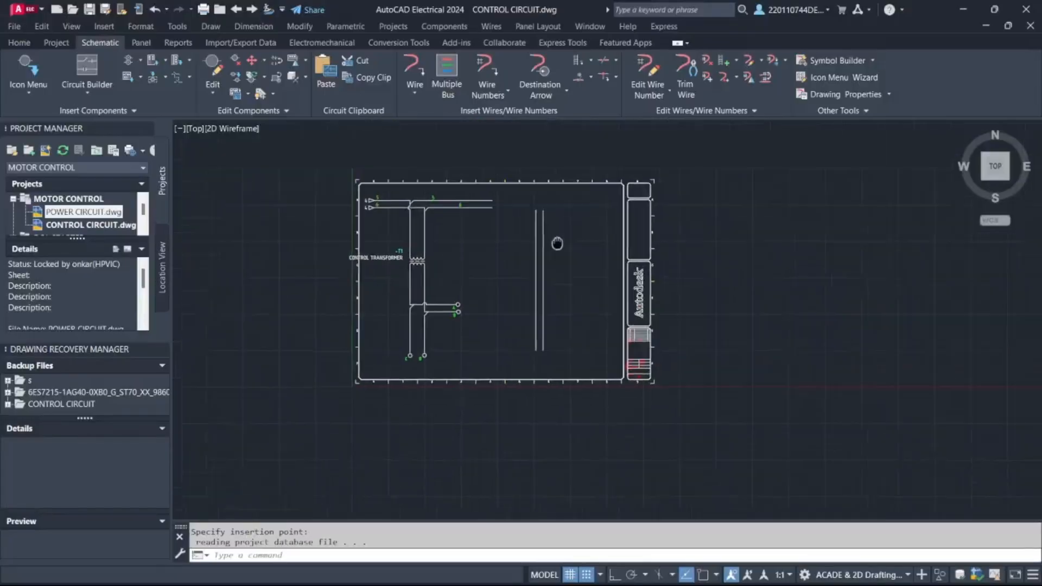
{"action": "scroll", "coordinate": [551, 180], "scroll_direction": "up", "scroll_amount": 4}
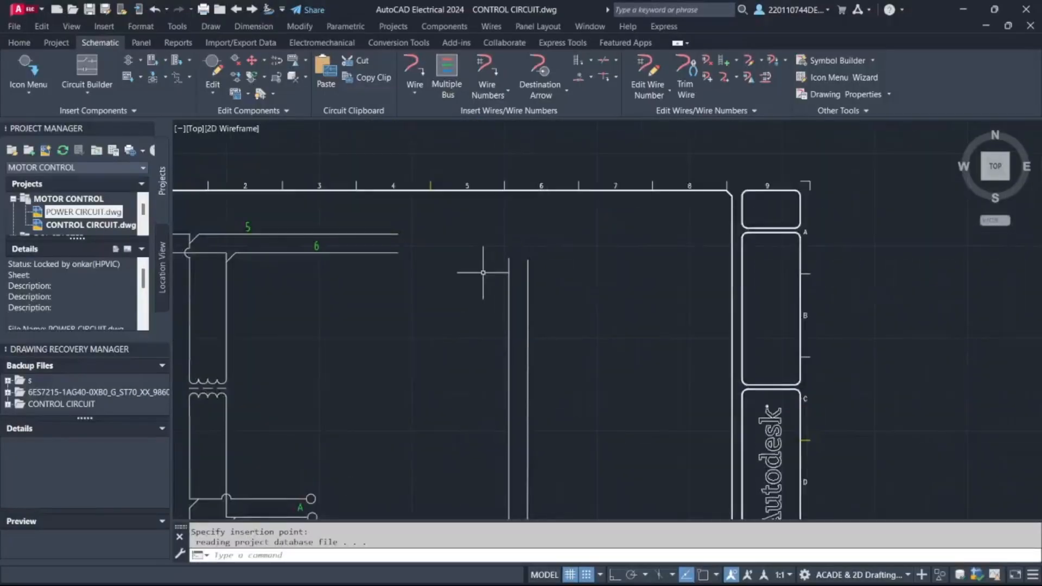
{"action": "left_click", "coordinate": [20, 68]}
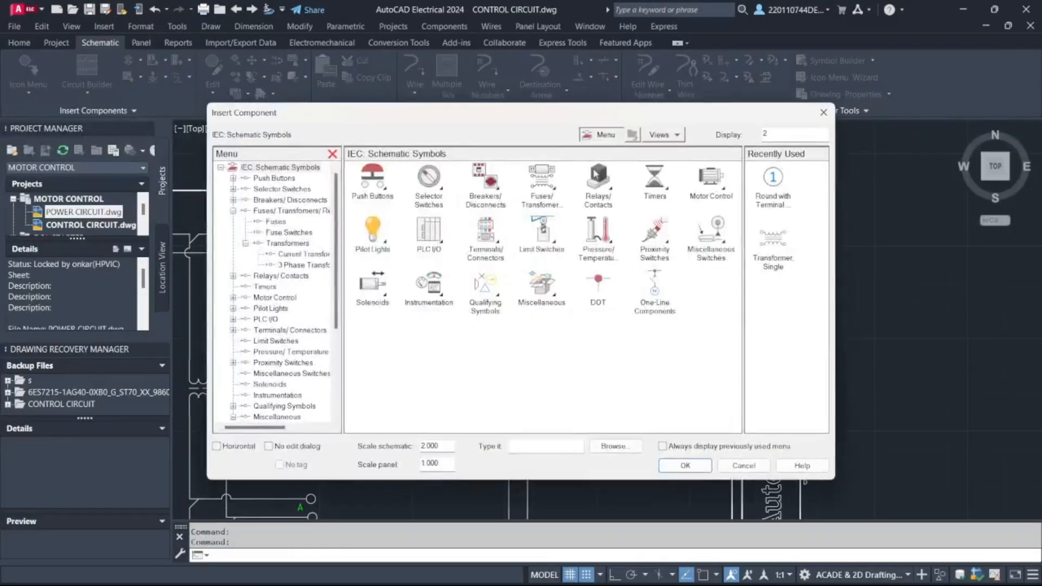
{"action": "left_click", "coordinate": [782, 175]}
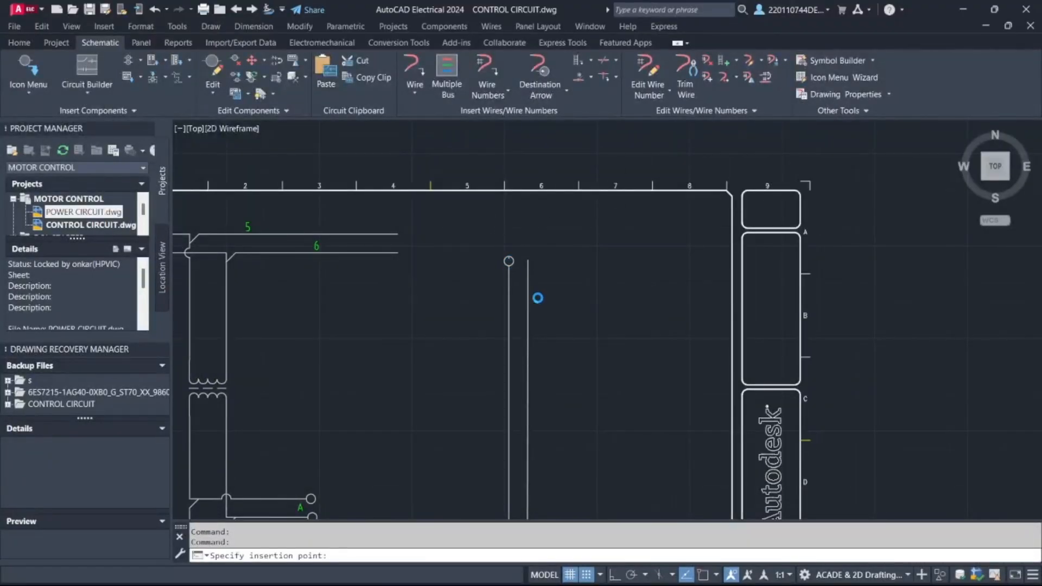
{"action": "left_click", "coordinate": [537, 291]}
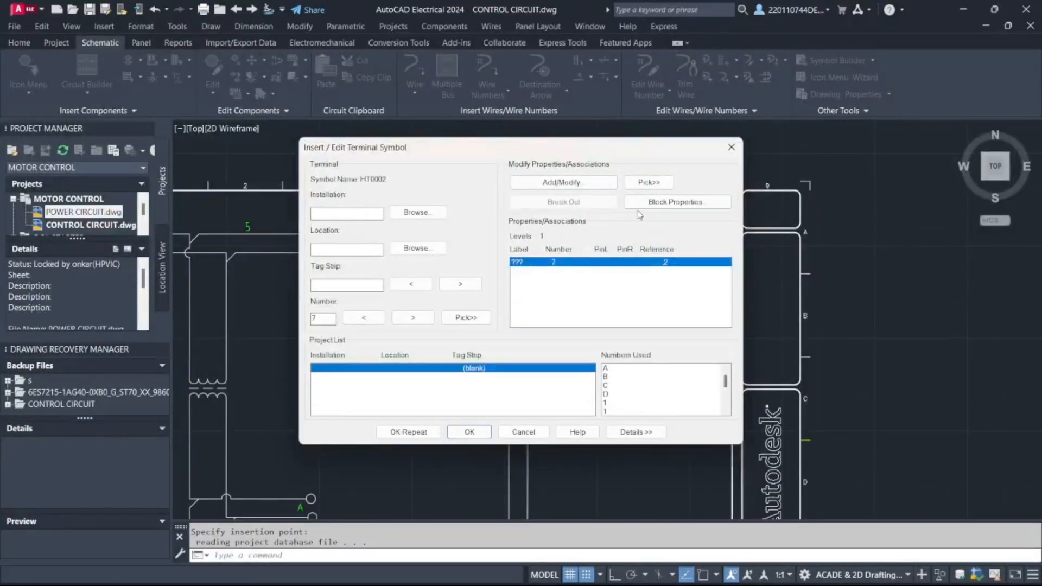
Set the new terminal's block levels to 3 and assign it terminal number A.
{"action": "left_click", "coordinate": [639, 209]}
{"action": "left_click", "coordinate": [407, 278]}
{"action": "left_click", "coordinate": [407, 278]}
{"action": "left_click", "coordinate": [407, 278]}
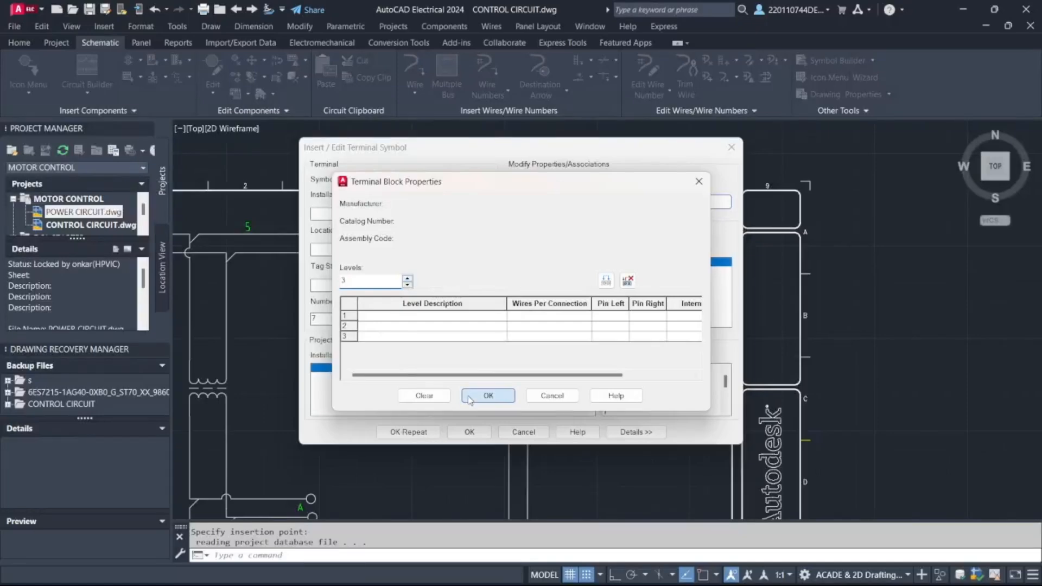
{"action": "left_click", "coordinate": [488, 395]}
{"action": "left_click", "coordinate": [469, 432]}
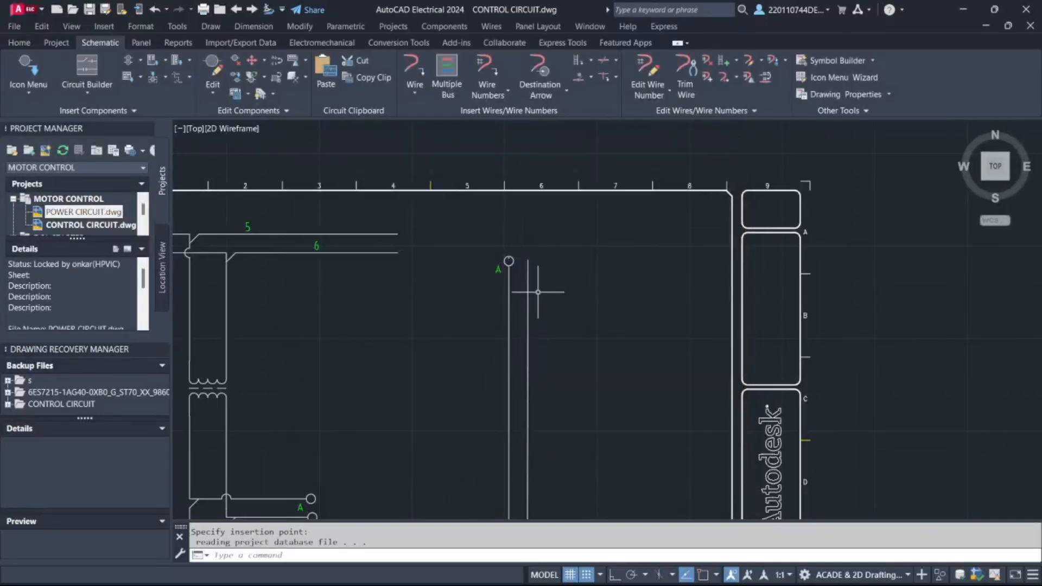
Erase the short leftover wire stub inside the circle of terminal A on the left vertical wire.
{"action": "scroll", "coordinate": [452, 258], "scroll_direction": "up", "scroll_amount": 3}
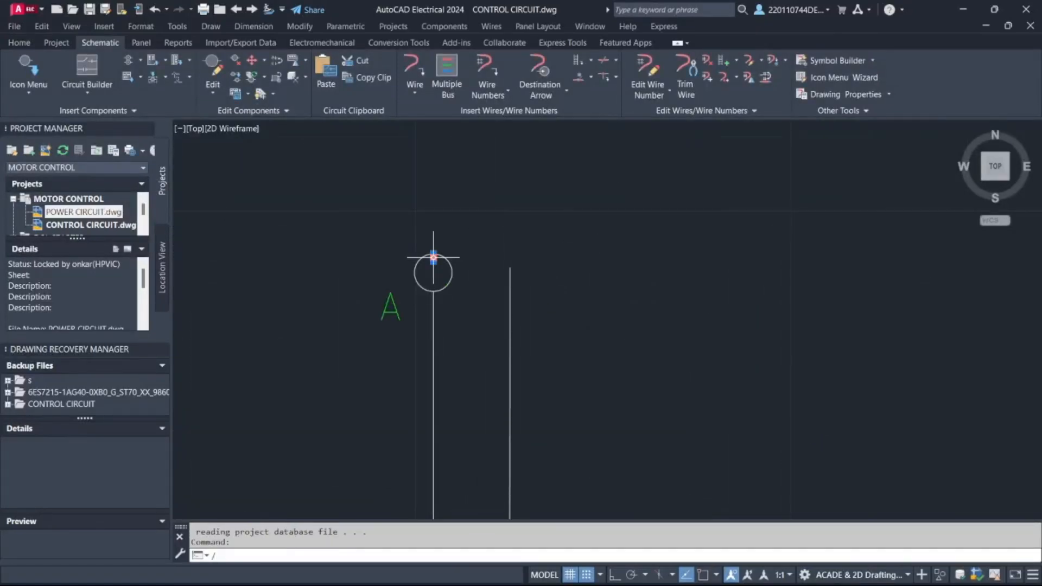
{"action": "key", "text": "Escape"}
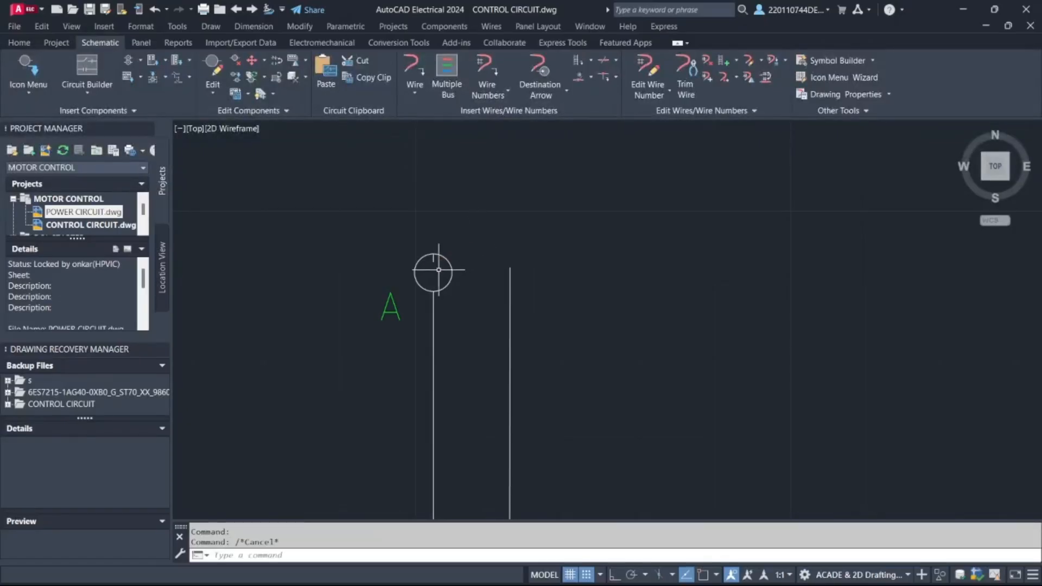
{"action": "left_click", "coordinate": [434, 262]}
{"action": "left_click", "coordinate": [491, 221]}
{"action": "key", "text": "Delete"}
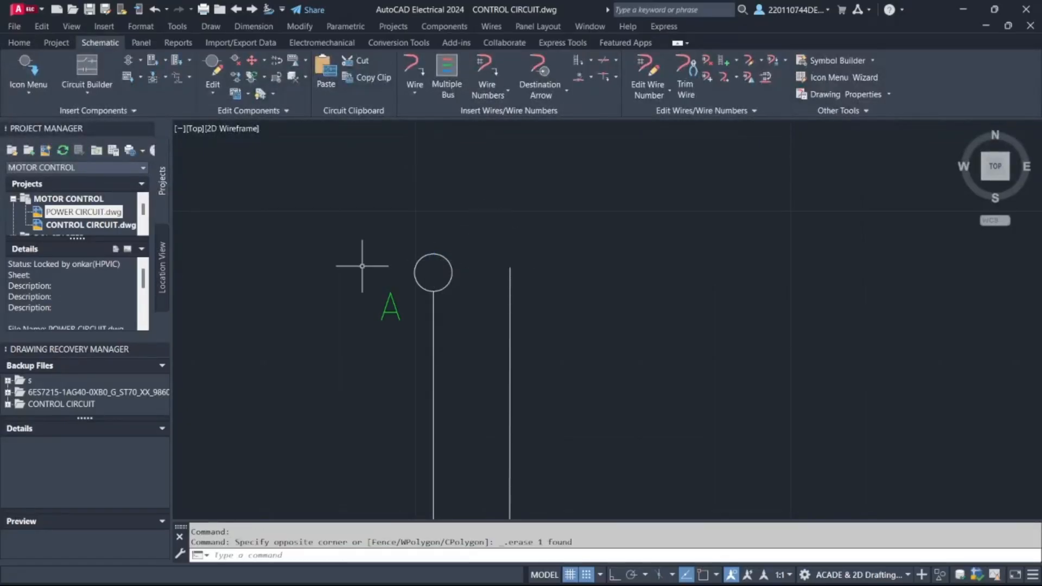
Insert a round terminal at the upper end of the right vertical wire with 3 levels and number B.
{"action": "left_click", "coordinate": [32, 88]}
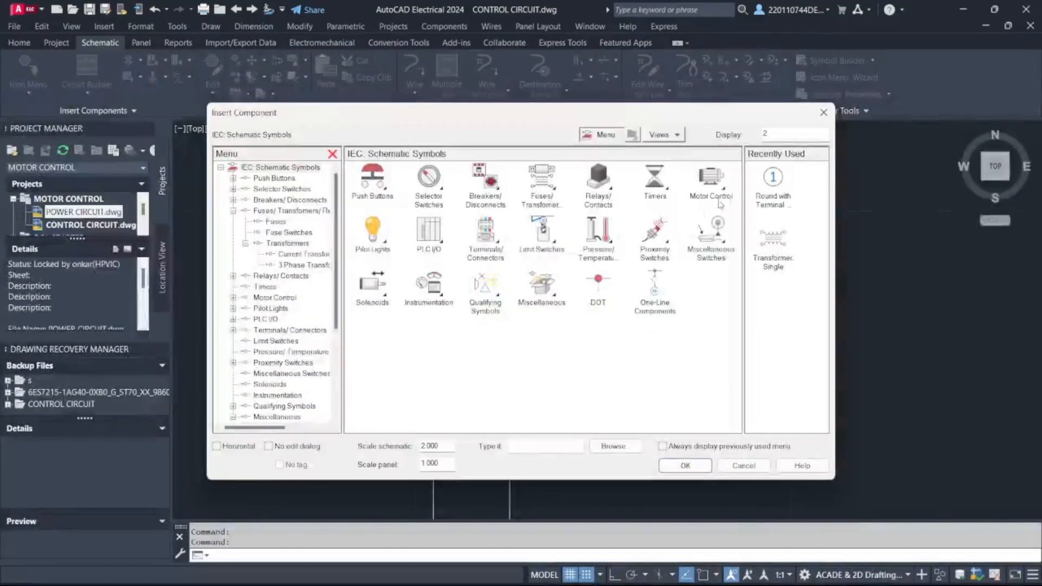
{"action": "left_click", "coordinate": [761, 190]}
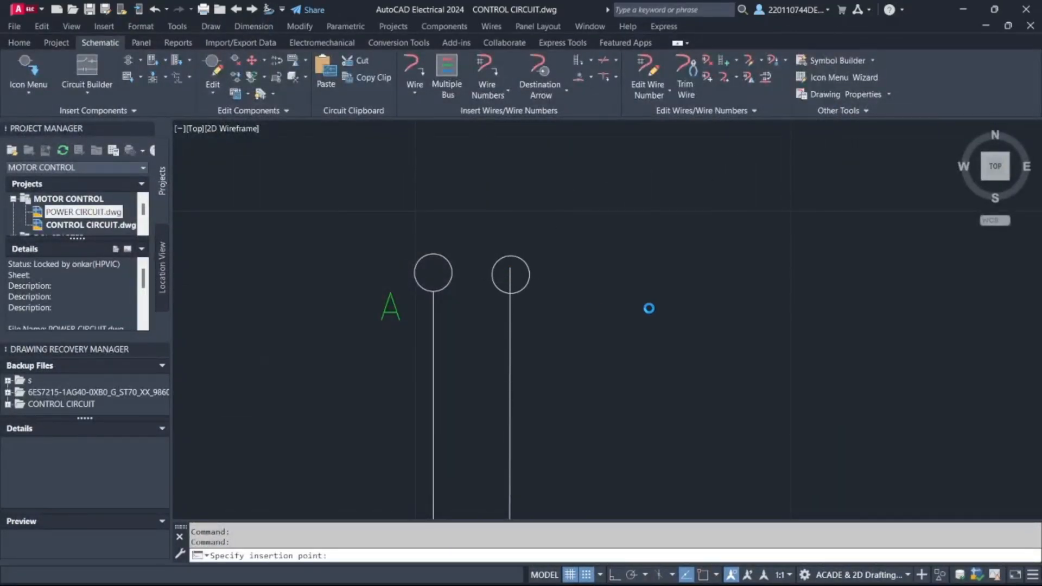
{"action": "left_click", "coordinate": [510, 274]}
{"action": "left_click", "coordinate": [673, 202]}
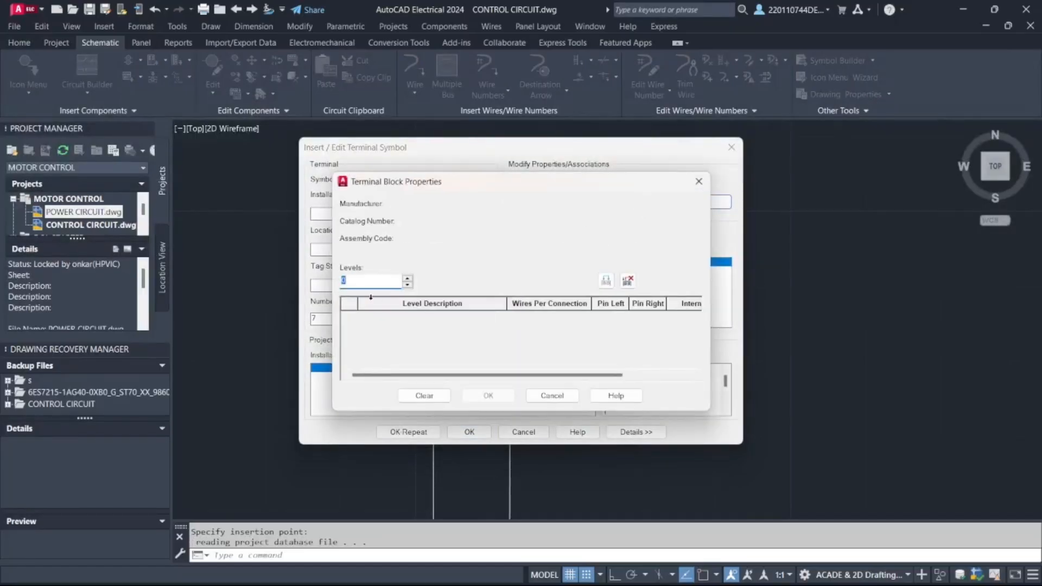
{"action": "double_click", "coordinate": [407, 277]}
{"action": "left_click", "coordinate": [407, 278]}
{"action": "left_click", "coordinate": [487, 395]}
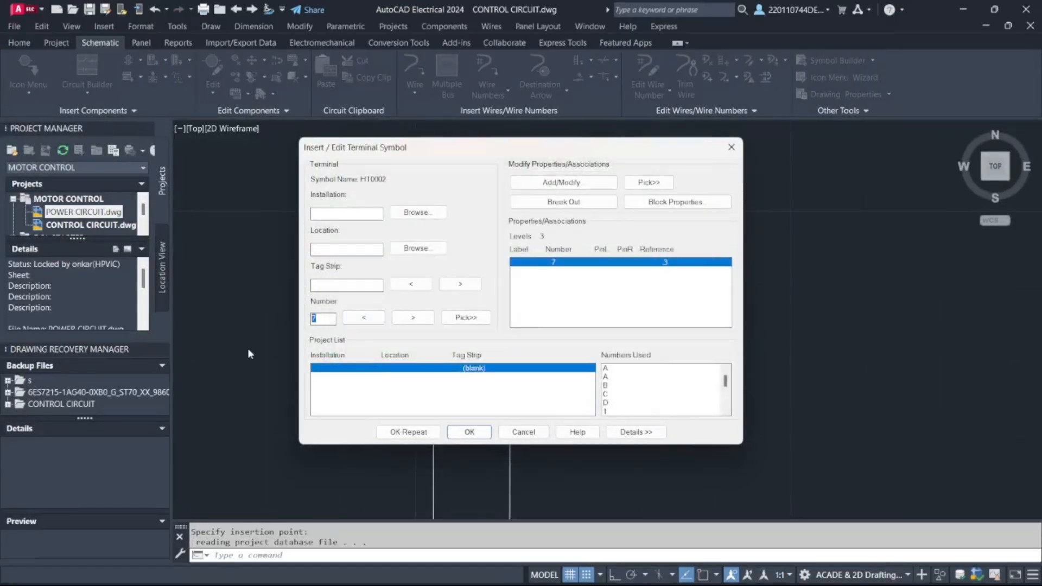
{"action": "left_click", "coordinate": [605, 385]}
{"action": "left_click", "coordinate": [469, 432]}
Examine the two vertical bus wires and the terminals at their upper ends.
{"action": "scroll", "coordinate": [467, 412], "scroll_direction": "down", "scroll_amount": 5}
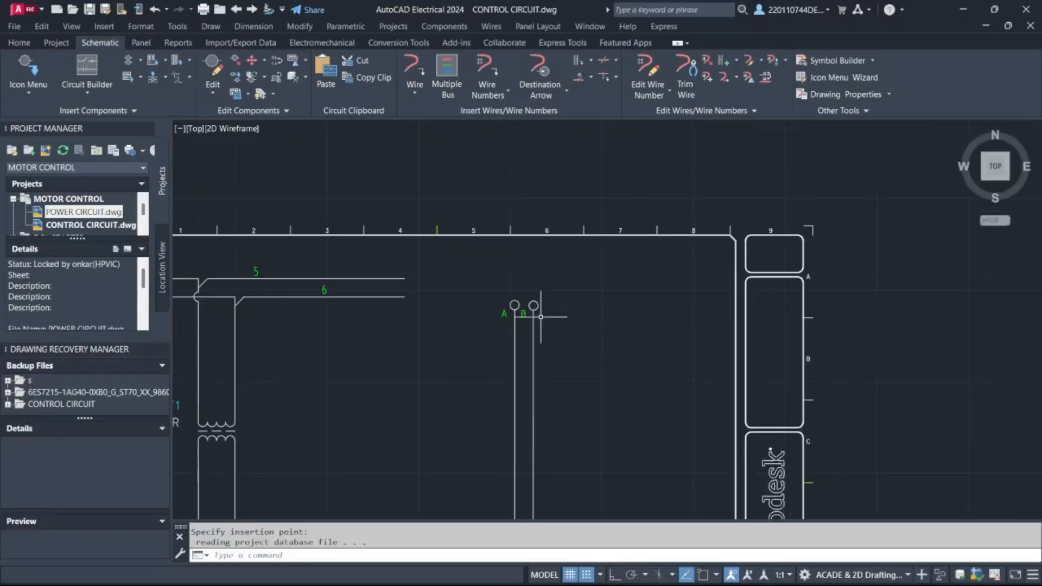
{"action": "scroll", "coordinate": [464, 398], "scroll_direction": "up", "scroll_amount": 8}
{"action": "scroll", "coordinate": [464, 398], "scroll_direction": "up", "scroll_amount": 4}
{"action": "scroll", "coordinate": [467, 380], "scroll_direction": "down", "scroll_amount": 6}
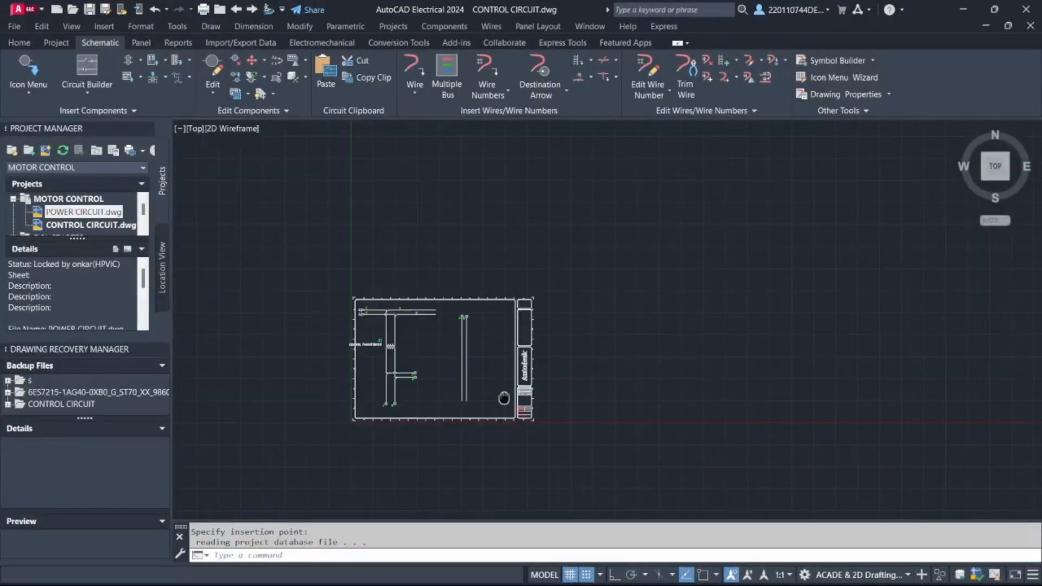
{"action": "scroll", "coordinate": [477, 349], "scroll_direction": "up", "scroll_amount": 5}
{"action": "scroll", "coordinate": [477, 349], "scroll_direction": "up", "scroll_amount": 2}
{"action": "mouse_move", "coordinate": [477, 349]}
{"action": "middle_mouse_down"}
{"action": "mouse_move", "coordinate": [464, 250]}
{"action": "mouse_move", "coordinate": [472, 270]}
{"action": "middle_mouse_up"}
{"action": "scroll", "coordinate": [472, 273], "scroll_direction": "down", "scroll_amount": 2}
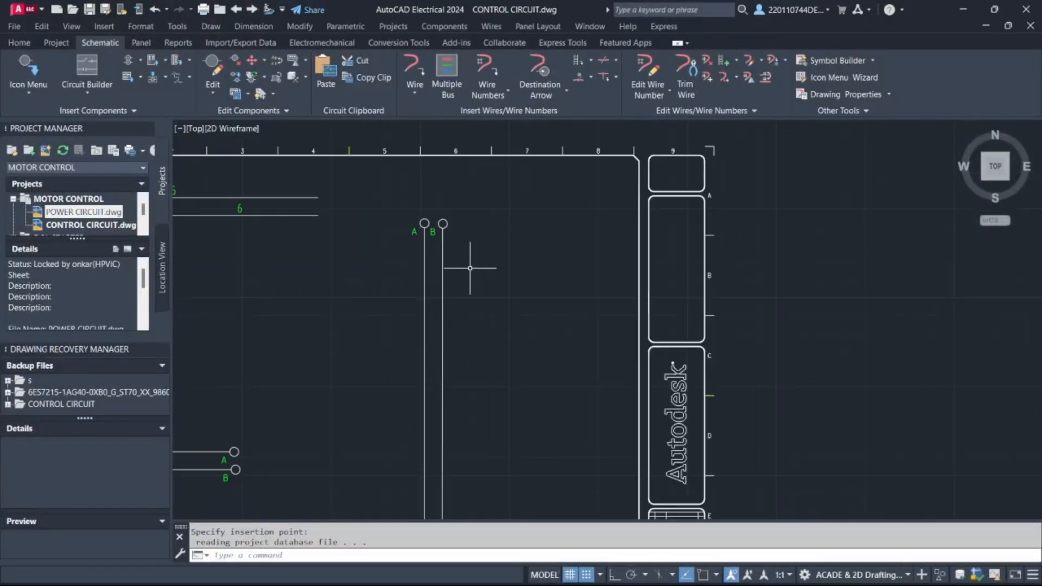
{"action": "scroll", "coordinate": [499, 342], "scroll_direction": "down", "scroll_amount": 2}
{"action": "scroll", "coordinate": [481, 308], "scroll_direction": "up", "scroll_amount": 4}
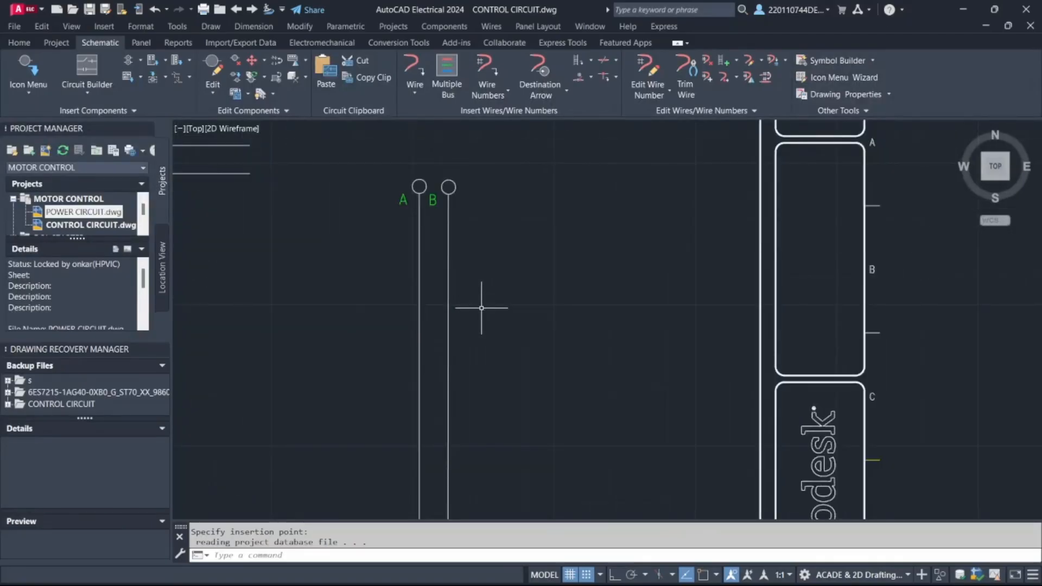
{"action": "scroll", "coordinate": [482, 308], "scroll_direction": "down", "scroll_amount": 2}
{"action": "middle_click_drag", "start_coordinate": [483, 344], "coordinate": [498, 271]}
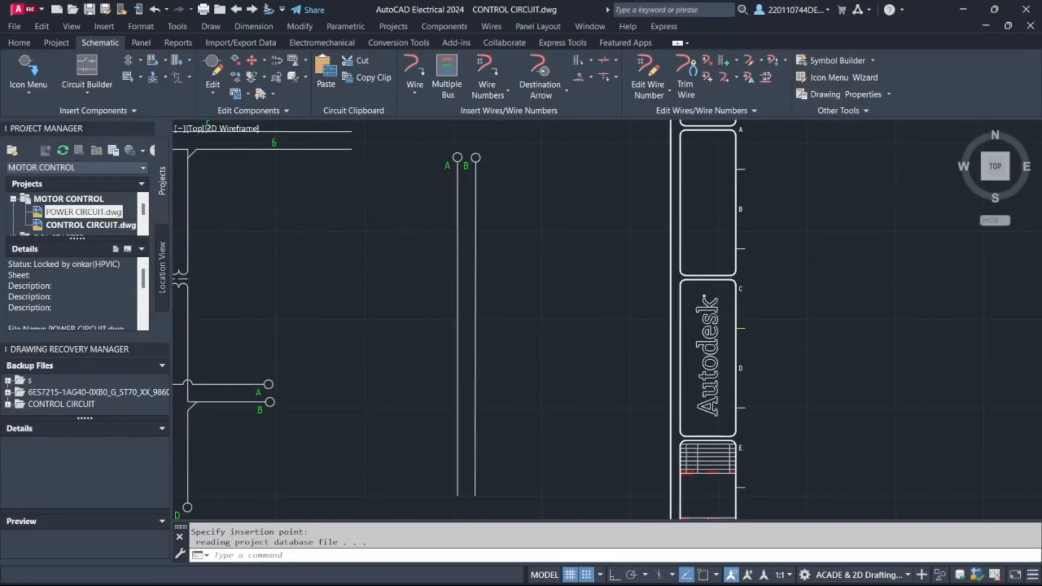
Erase the right vertical wire together with its terminal B, keeping the left wire with terminal A.
{"action": "left_click", "coordinate": [475, 209]}
{"action": "left_click", "coordinate": [475, 158]}
{"action": "key", "text": "Delete"}
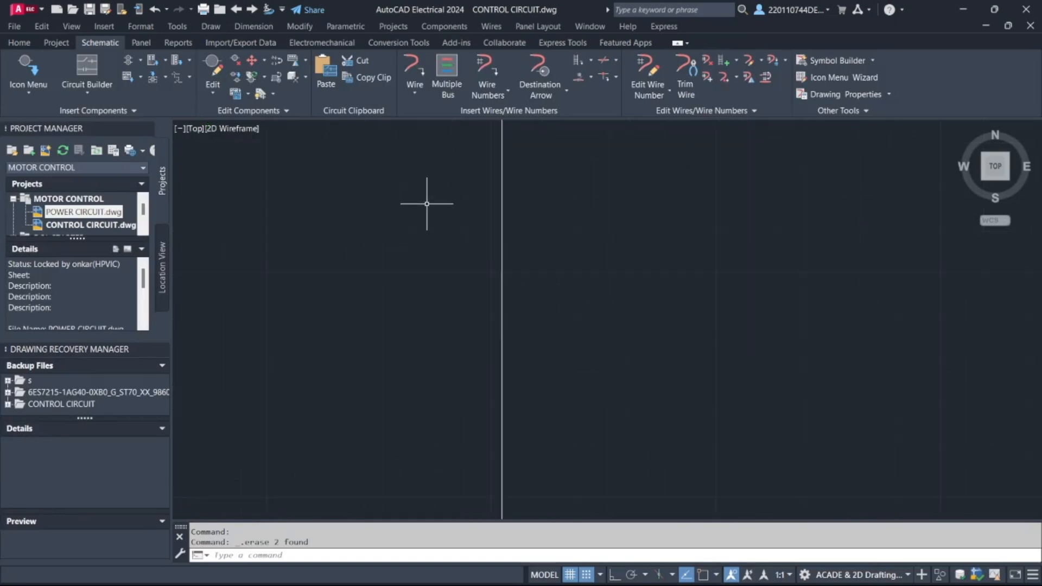
{"action": "middle_click_drag", "start_coordinate": [426, 205], "coordinate": [430, 240]}
{"action": "left_click", "coordinate": [97, 92]}
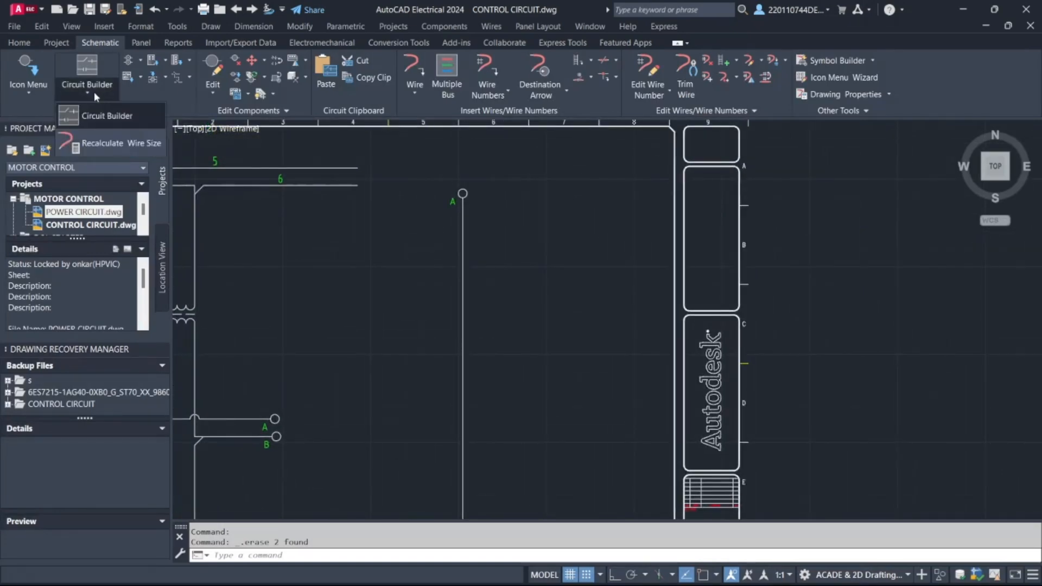
{"action": "left_click", "coordinate": [86, 112]}
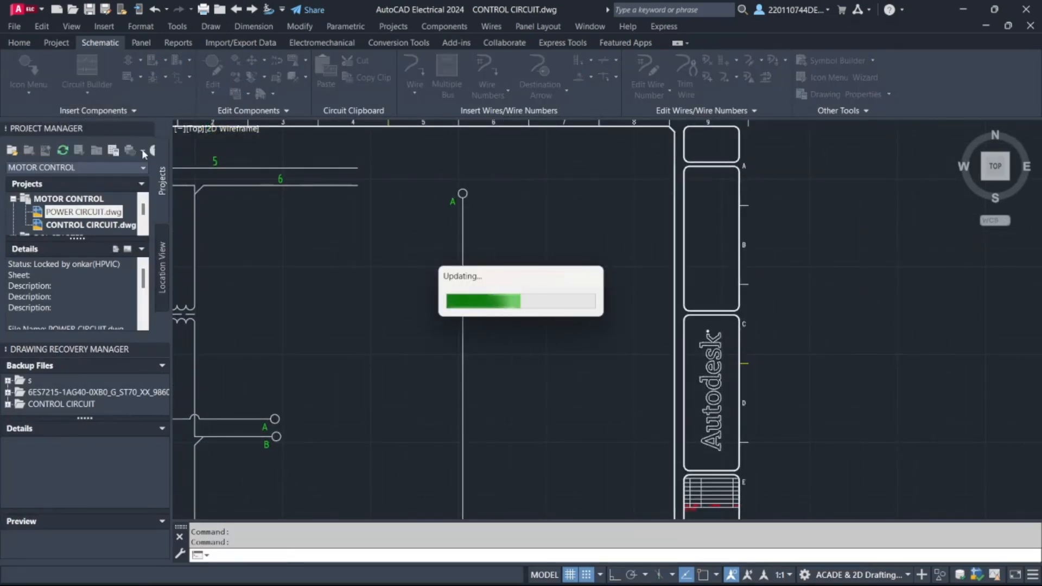
{"action": "key", "text": "Escape"}
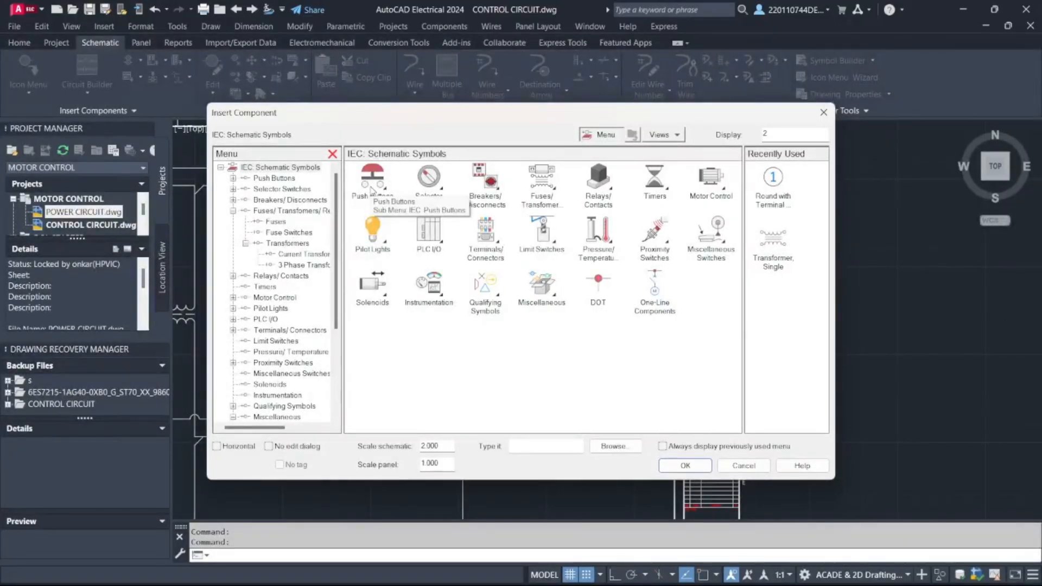
Insert a normally closed momentary push button S1 on the vertical wire below terminal A, described as "STOP PB".
{"action": "left_click", "coordinate": [382, 188]}
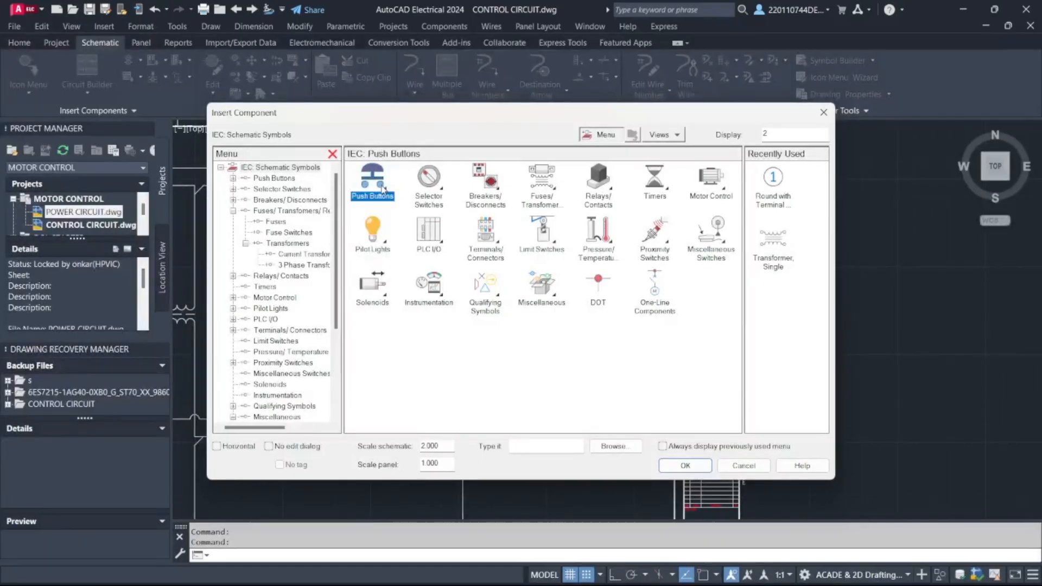
{"action": "left_click", "coordinate": [375, 184]}
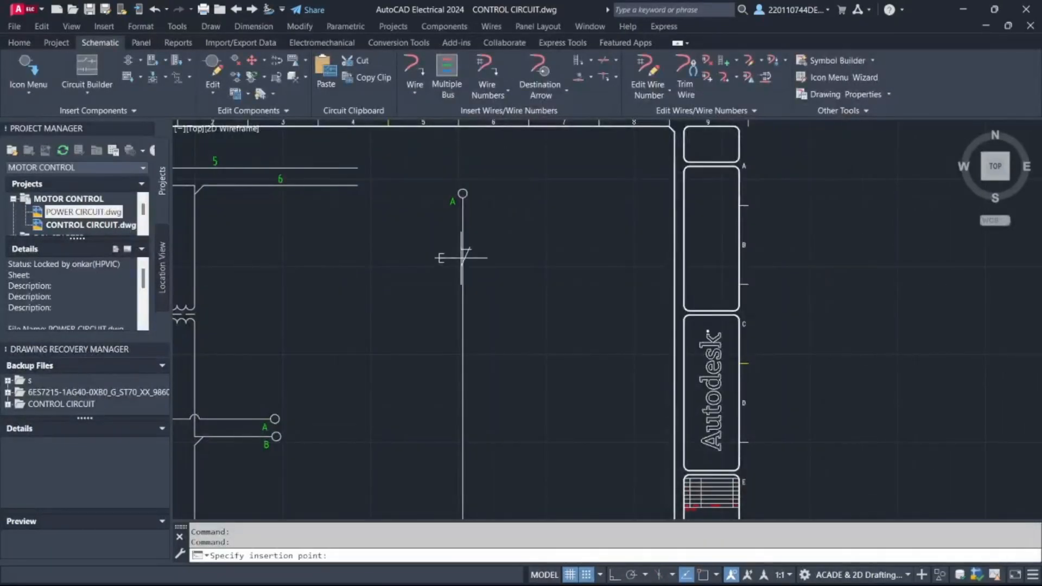
{"action": "left_click", "coordinate": [464, 233]}
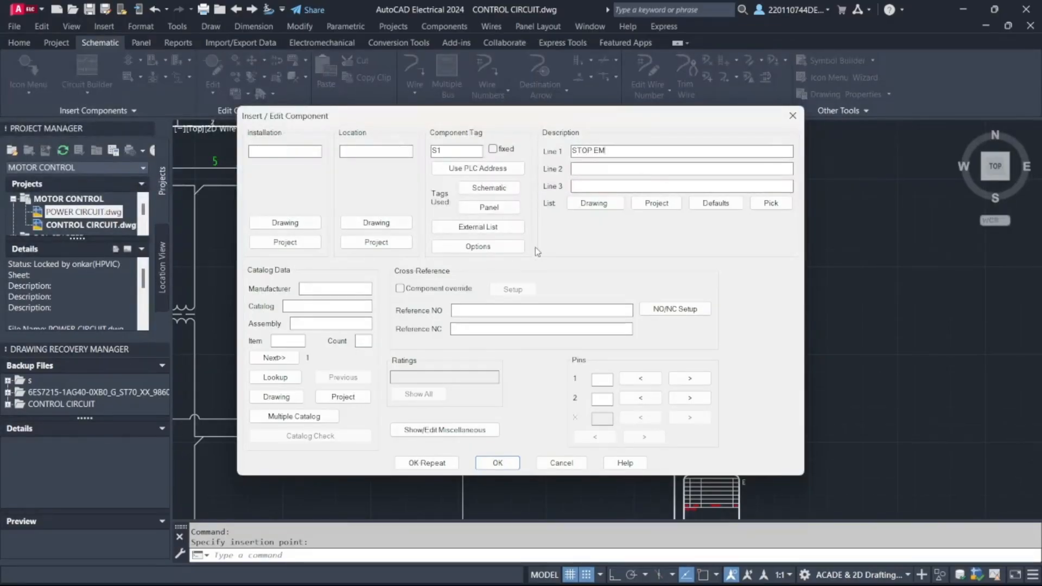
{"action": "key", "text": "BackSpace"}
{"action": "key", "text": "BackSpace"}
{"action": "type", "text": "PB"}
{"action": "left_click", "coordinate": [510, 461]}
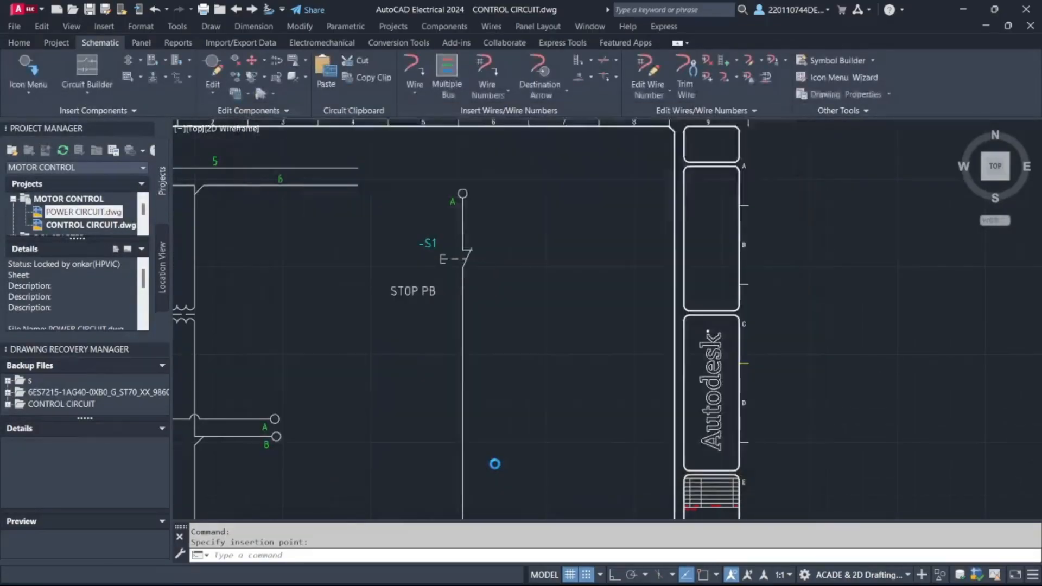
Insert a normally open push button S2 on the vertical wire below the stop button, described as "START PB".
{"action": "left_click", "coordinate": [19, 79]}
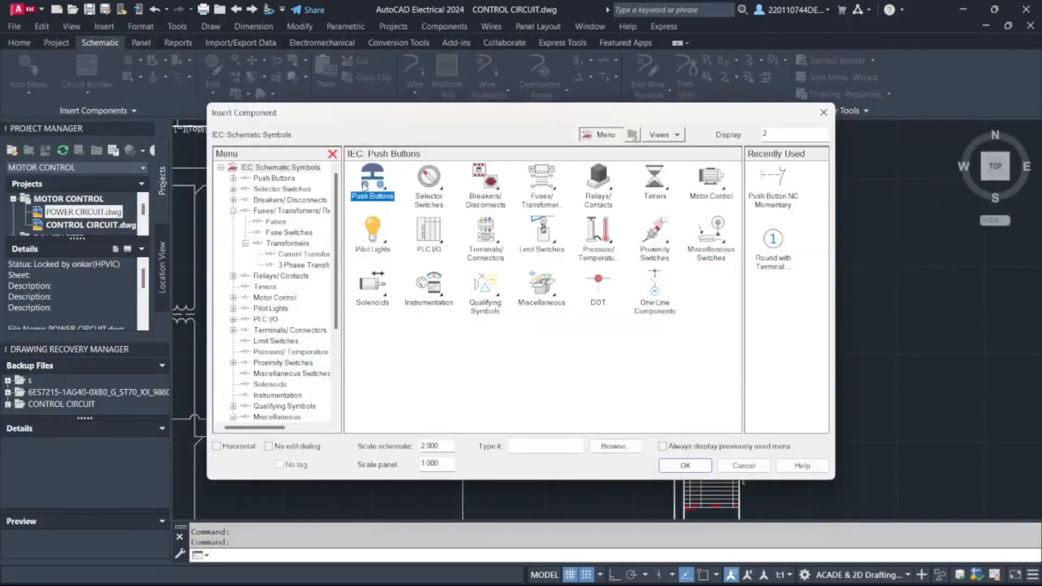
{"action": "left_click", "coordinate": [364, 185]}
{"action": "left_click", "coordinate": [390, 190]}
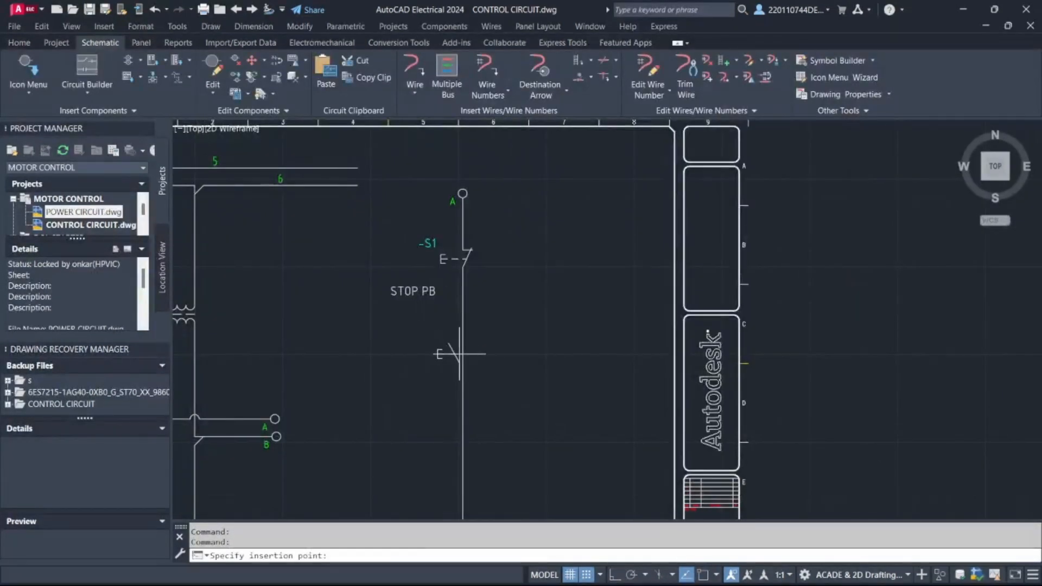
{"action": "left_click", "coordinate": [463, 355]}
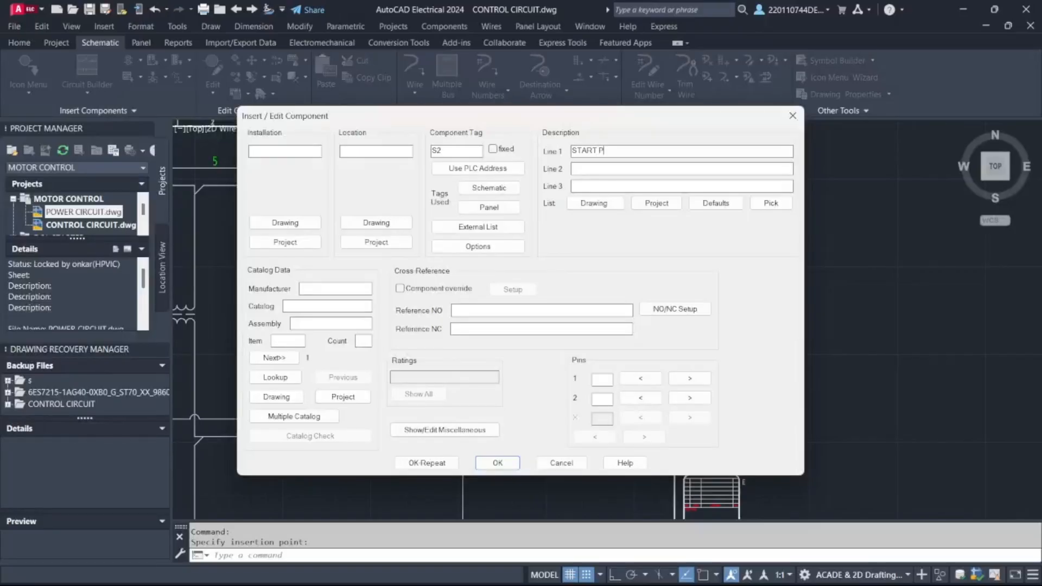
{"action": "left_click", "coordinate": [497, 463]}
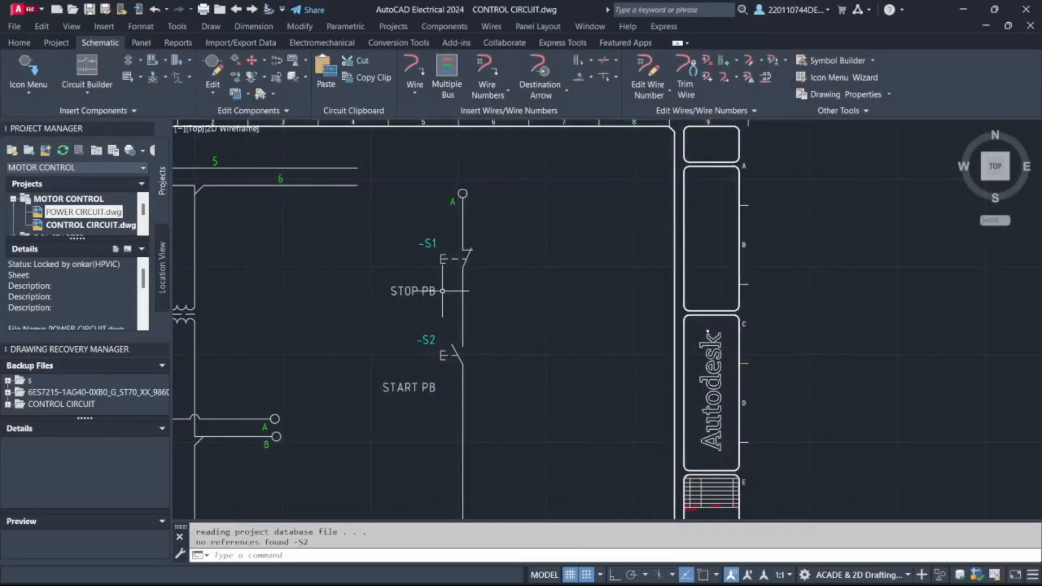
{"action": "scroll", "coordinate": [473, 248], "scroll_direction": "down", "scroll_amount": 2}
{"action": "scroll", "coordinate": [473, 248], "scroll_direction": "up", "scroll_amount": 3}
{"action": "scroll", "coordinate": [473, 248], "scroll_direction": "up", "scroll_amount": 2}
{"action": "middle_click_drag", "start_coordinate": [474, 249], "coordinate": [498, 222]}
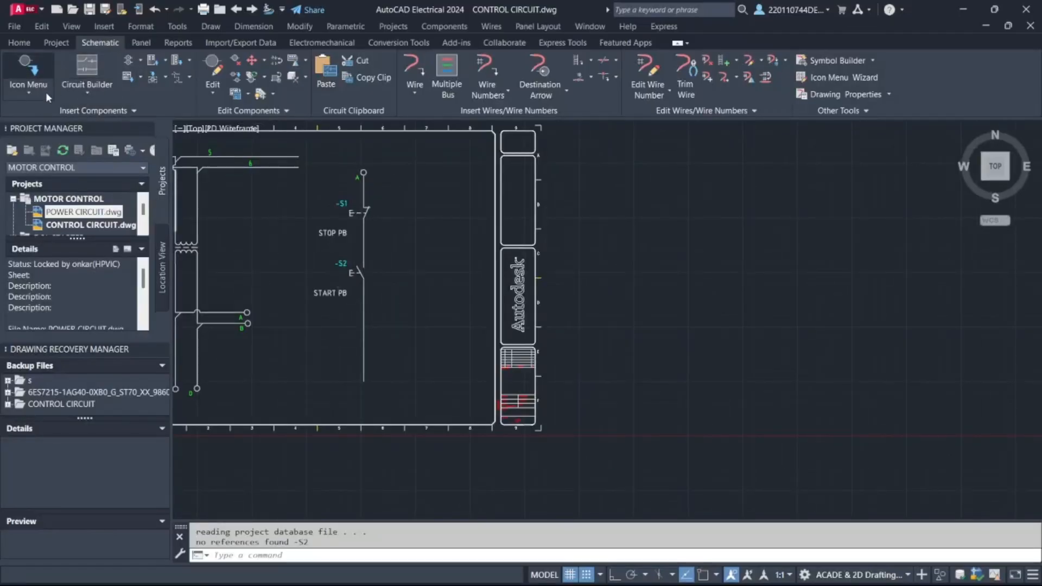
{"action": "left_click", "coordinate": [27, 69]}
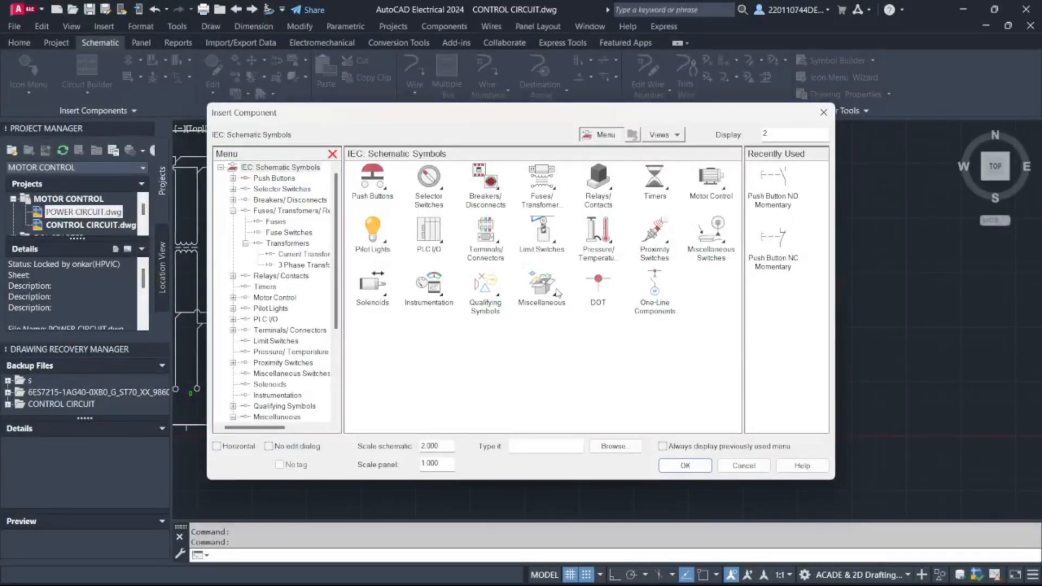
{"action": "left_click", "coordinate": [558, 293]}
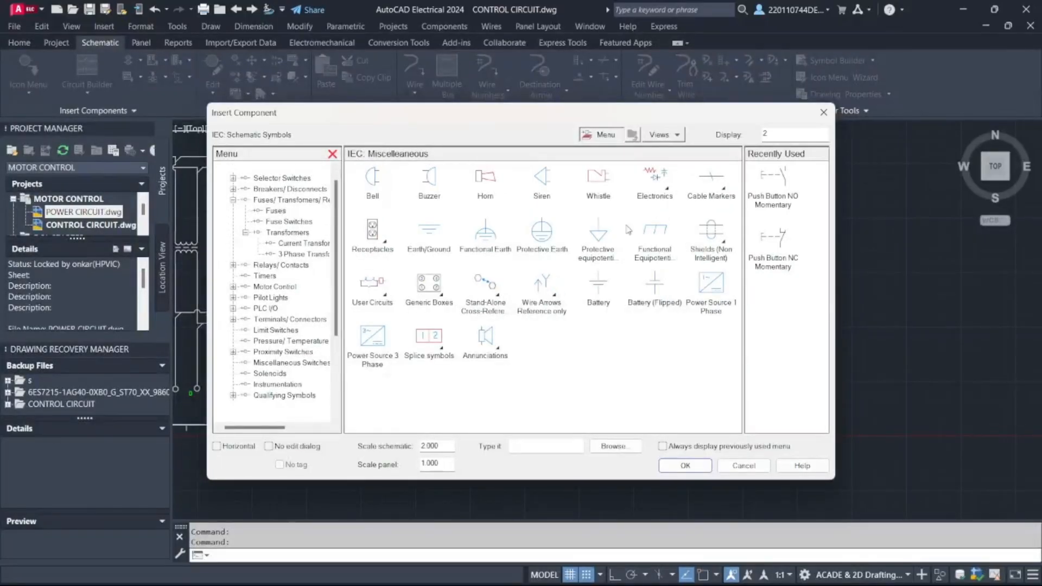
{"action": "left_click", "coordinate": [711, 282]}
{"action": "scroll", "coordinate": [488, 271], "scroll_direction": "up", "scroll_amount": 4}
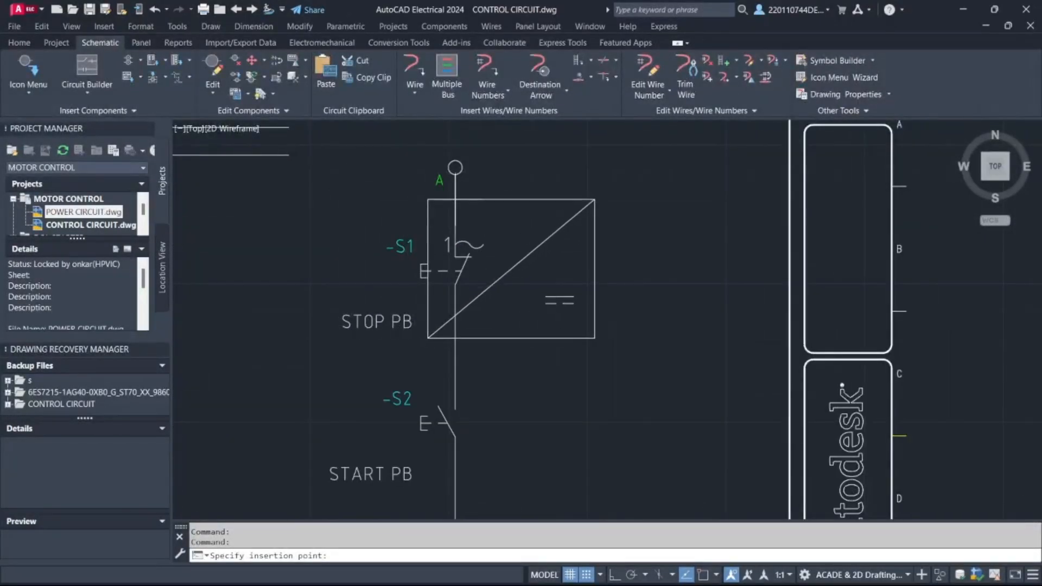
{"action": "key", "text": "Escape"}
{"action": "scroll", "coordinate": [507, 379], "scroll_direction": "down", "scroll_amount": 4}
{"action": "scroll", "coordinate": [488, 379], "scroll_direction": "up", "scroll_amount": 4}
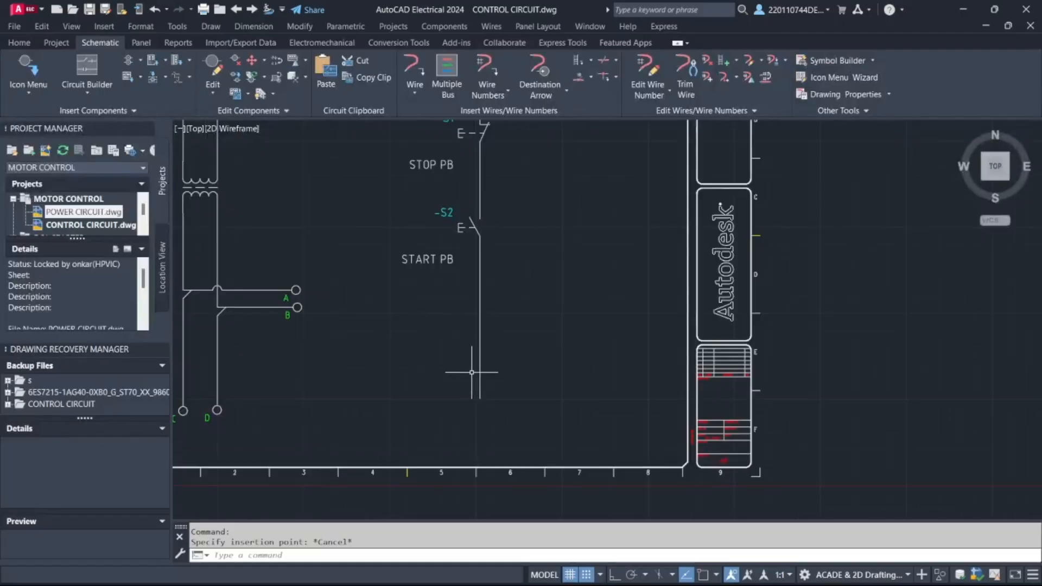
{"action": "scroll", "coordinate": [471, 373], "scroll_direction": "down", "scroll_amount": 3}
{"action": "scroll", "coordinate": [413, 348], "scroll_direction": "up", "scroll_amount": 3}
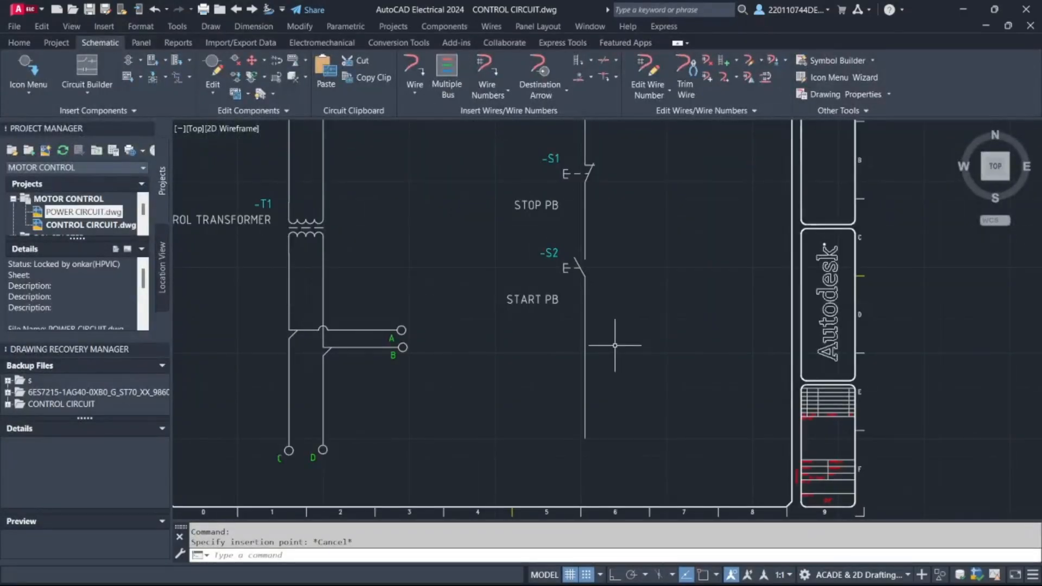
{"action": "scroll", "coordinate": [615, 345], "scroll_direction": "down", "scroll_amount": 3}
{"action": "scroll", "coordinate": [605, 402], "scroll_direction": "up", "scroll_amount": 3}
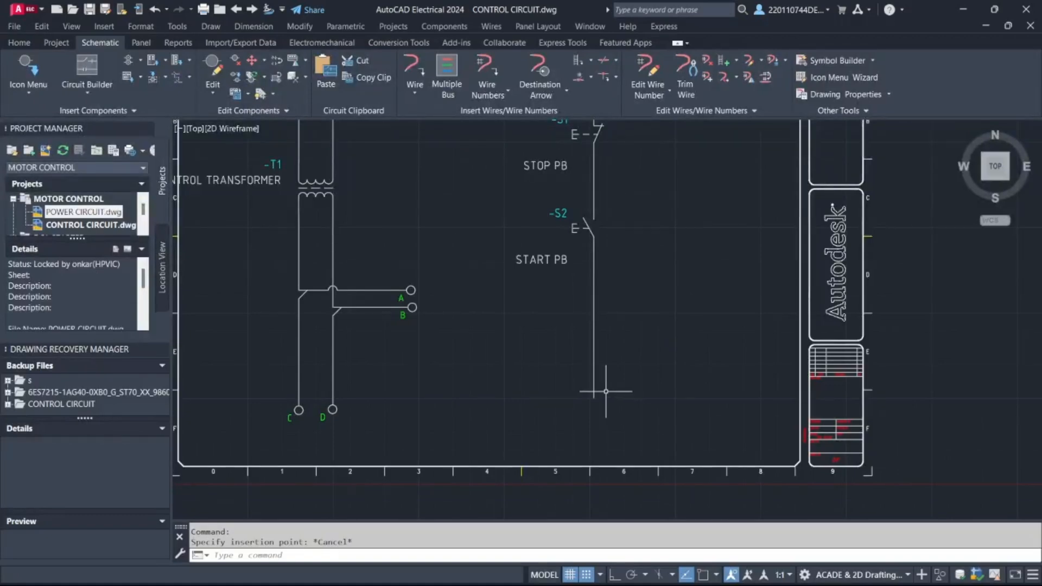
{"action": "scroll", "coordinate": [559, 198], "scroll_direction": "down", "scroll_amount": 3}
{"action": "scroll", "coordinate": [523, 263], "scroll_direction": "up", "scroll_amount": 3}
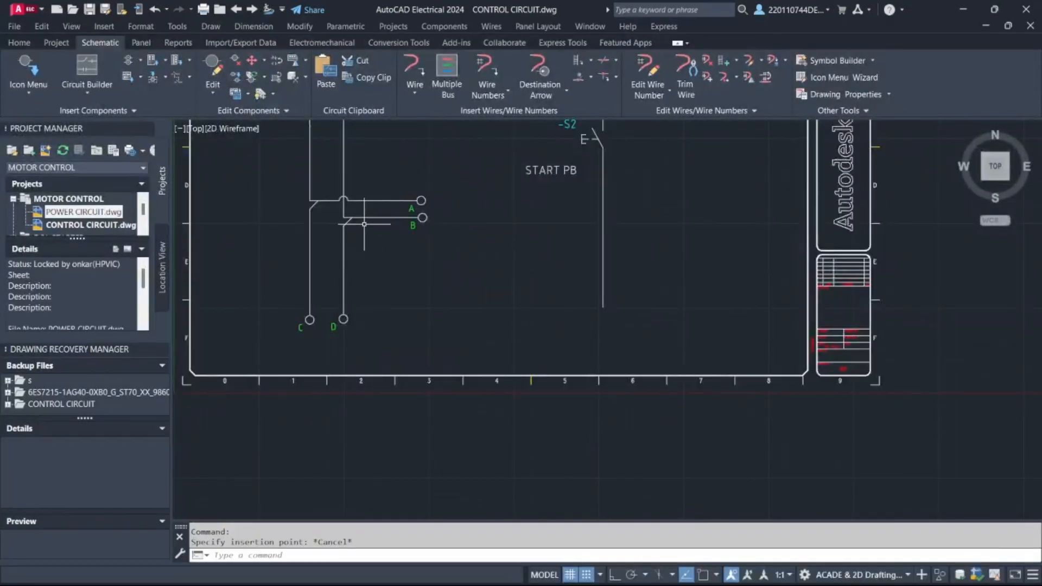
Insert a single-phase power source at schematic and panel scale 0.5 on the two transformer wires leading to terminals A and B.
{"action": "left_click", "coordinate": [28, 92]}
{"action": "left_click", "coordinate": [47, 123]}
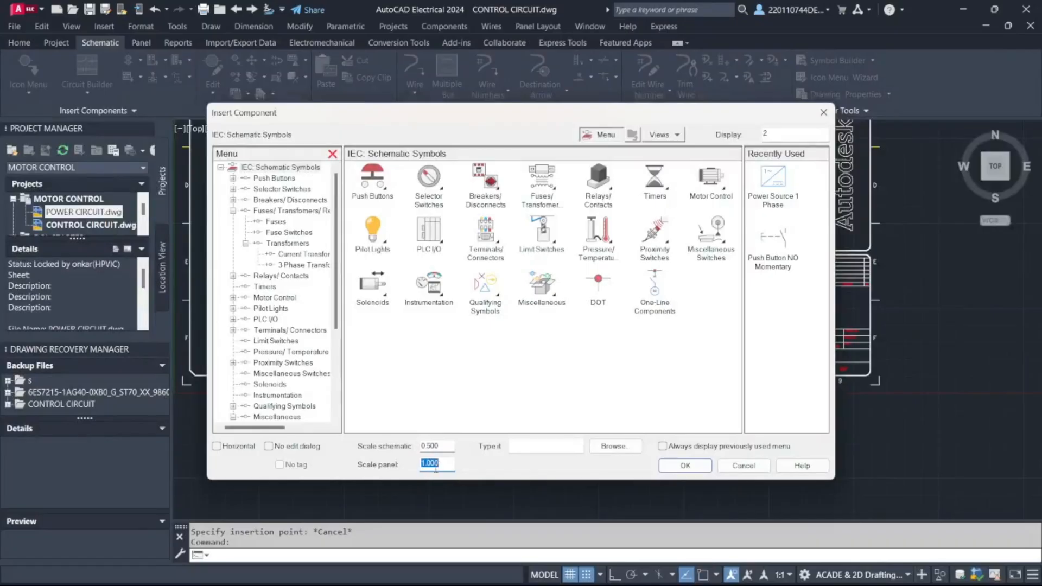
{"action": "type", "text": "0.5"}
{"action": "left_click", "coordinate": [775, 193]}
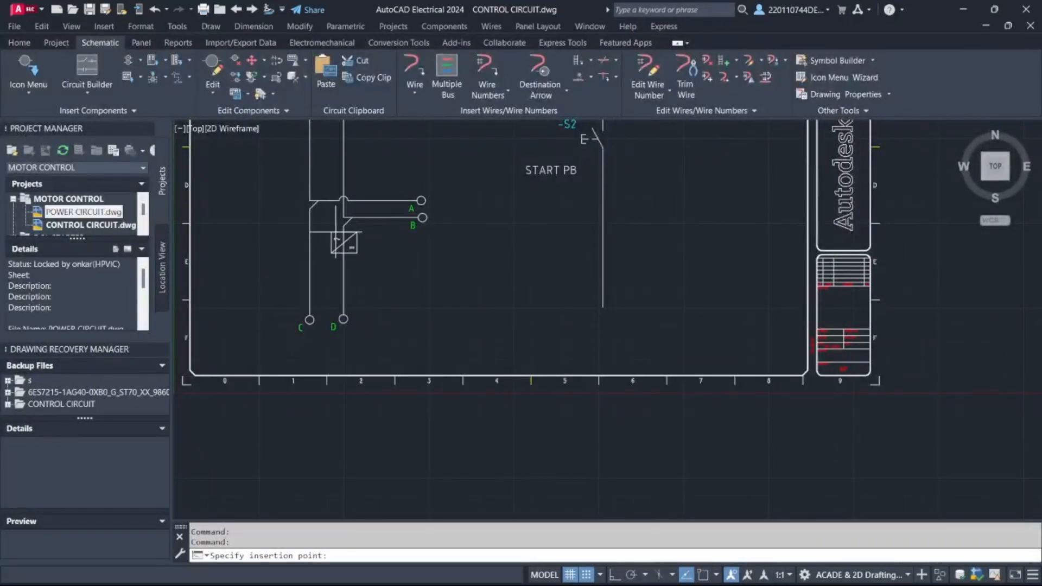
{"action": "middle_click_drag", "start_coordinate": [376, 237], "coordinate": [423, 283]}
{"action": "scroll", "coordinate": [413, 244], "scroll_direction": "up", "scroll_amount": 10}
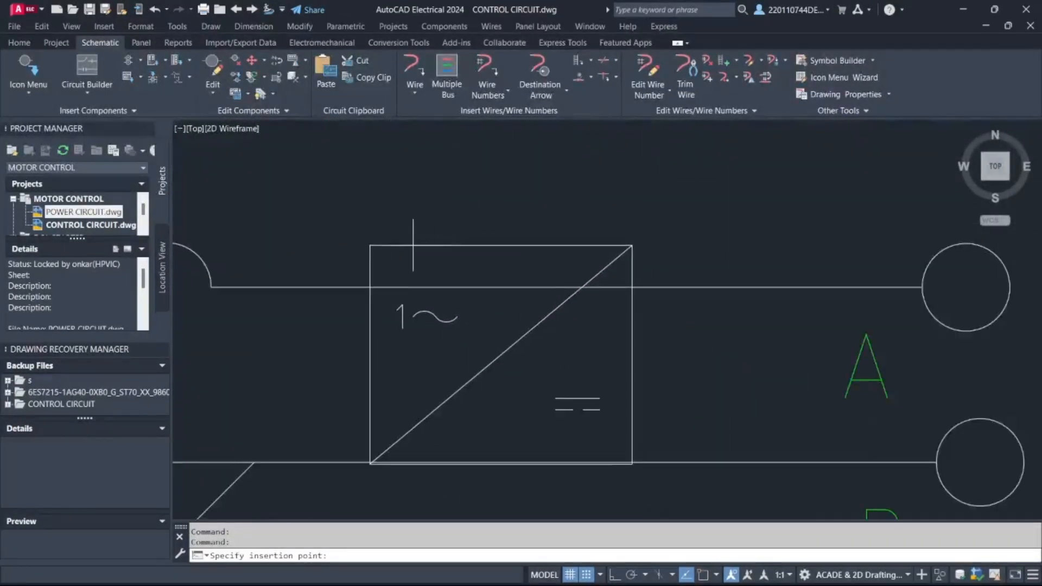
{"action": "left_click", "coordinate": [413, 272]}
{"action": "left_click", "coordinate": [497, 462]}
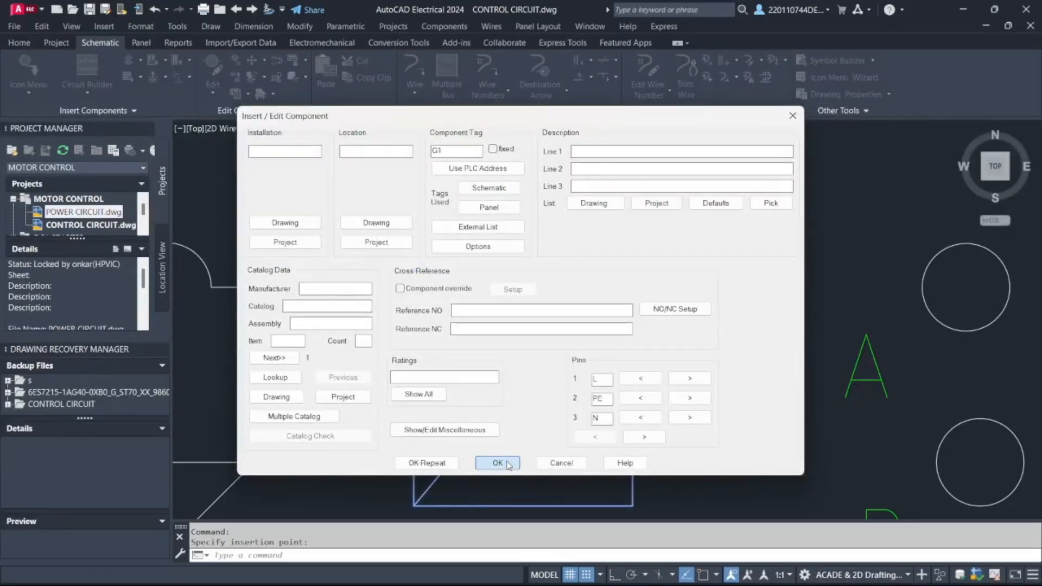
Wire the power source's + output to terminal A.
{"action": "scroll", "coordinate": [641, 349], "scroll_direction": "down", "scroll_amount": 5}
{"action": "scroll", "coordinate": [582, 322], "scroll_direction": "up", "scroll_amount": 3}
{"action": "scroll", "coordinate": [581, 323], "scroll_direction": "up", "scroll_amount": 4}
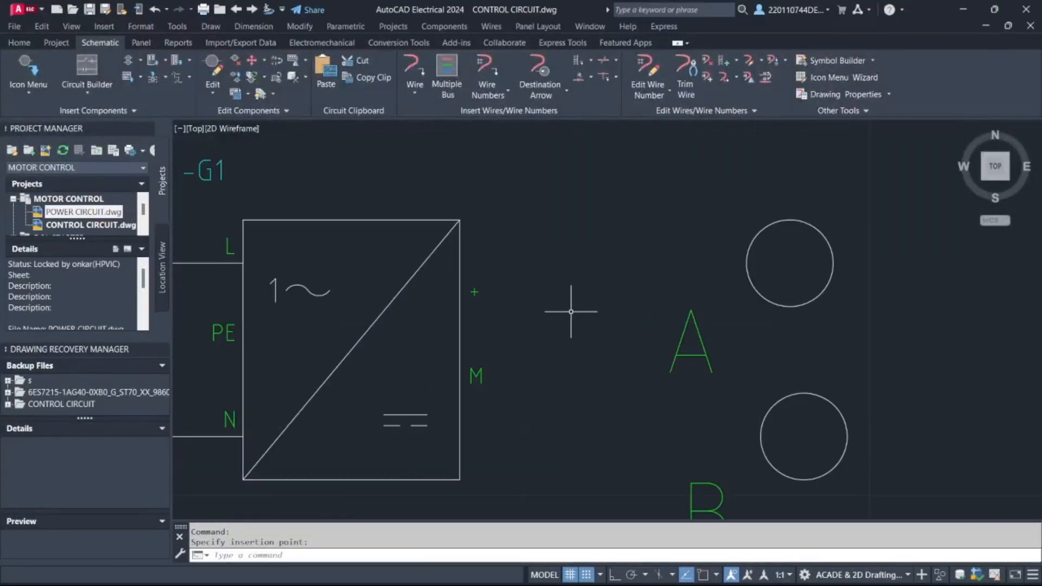
{"action": "scroll", "coordinate": [571, 311], "scroll_direction": "down", "scroll_amount": 3}
{"action": "scroll", "coordinate": [561, 390], "scroll_direction": "down", "scroll_amount": 4}
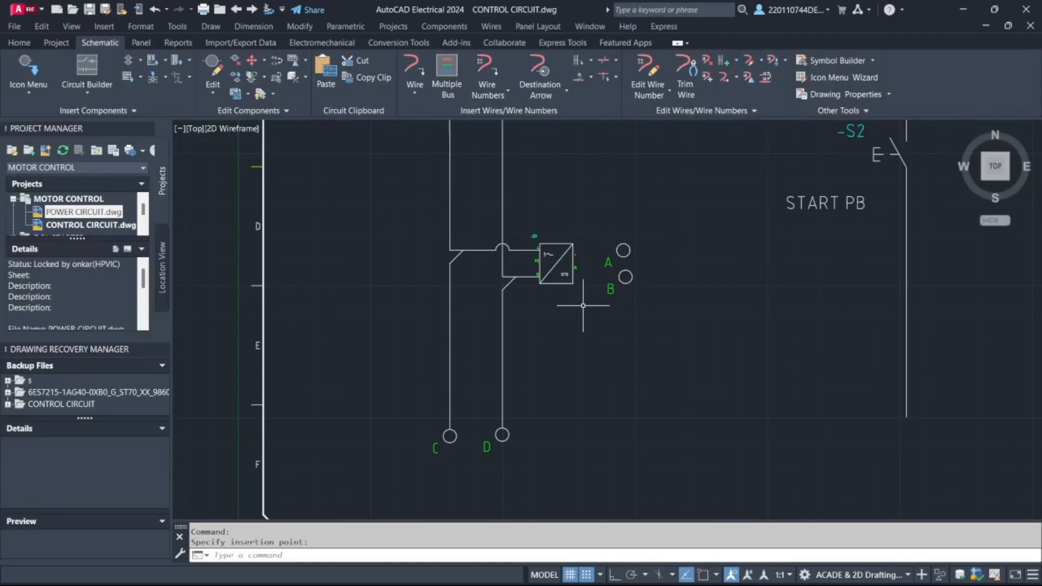
{"action": "scroll", "coordinate": [600, 228], "scroll_direction": "up", "scroll_amount": 5}
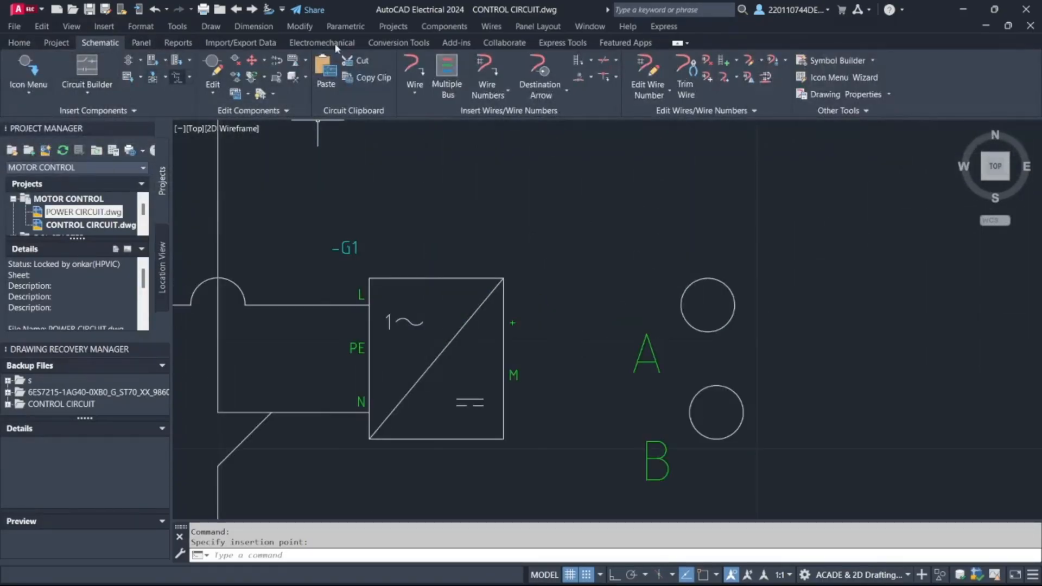
{"action": "left_click", "coordinate": [415, 68]}
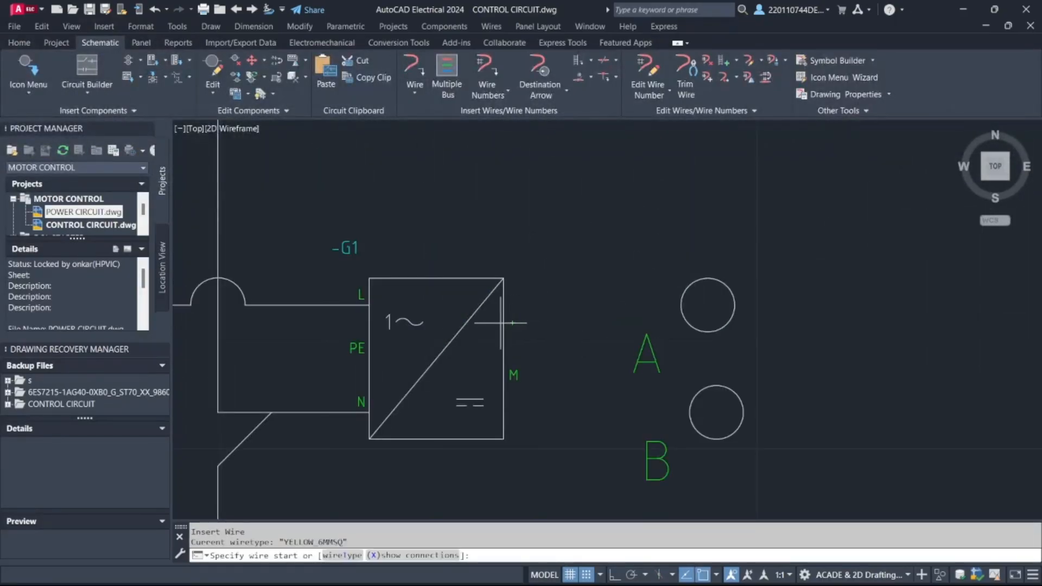
{"action": "left_click", "coordinate": [504, 321]}
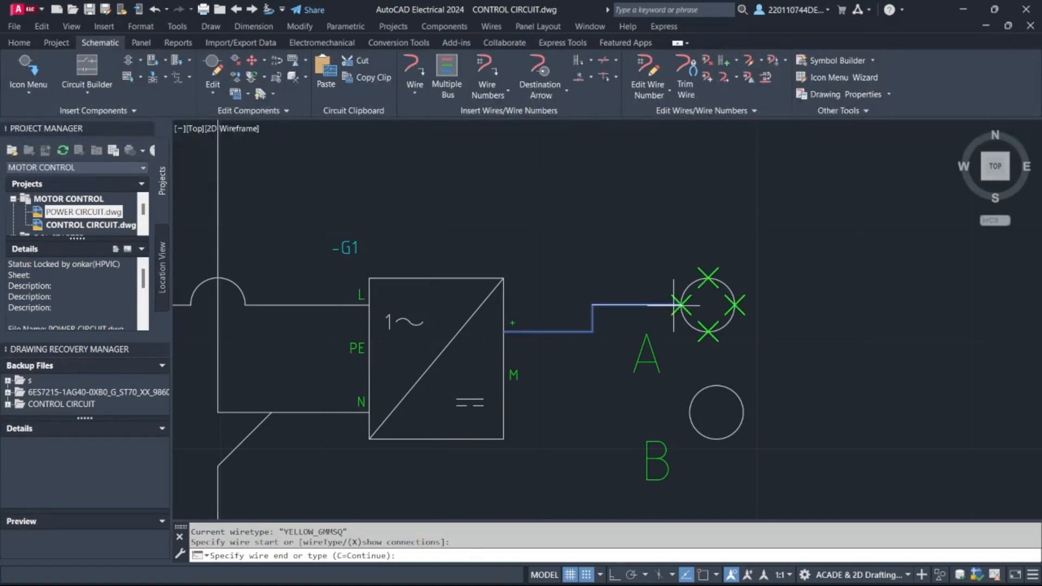
{"action": "left_click", "coordinate": [678, 305]}
{"action": "key", "text": "Escape"}
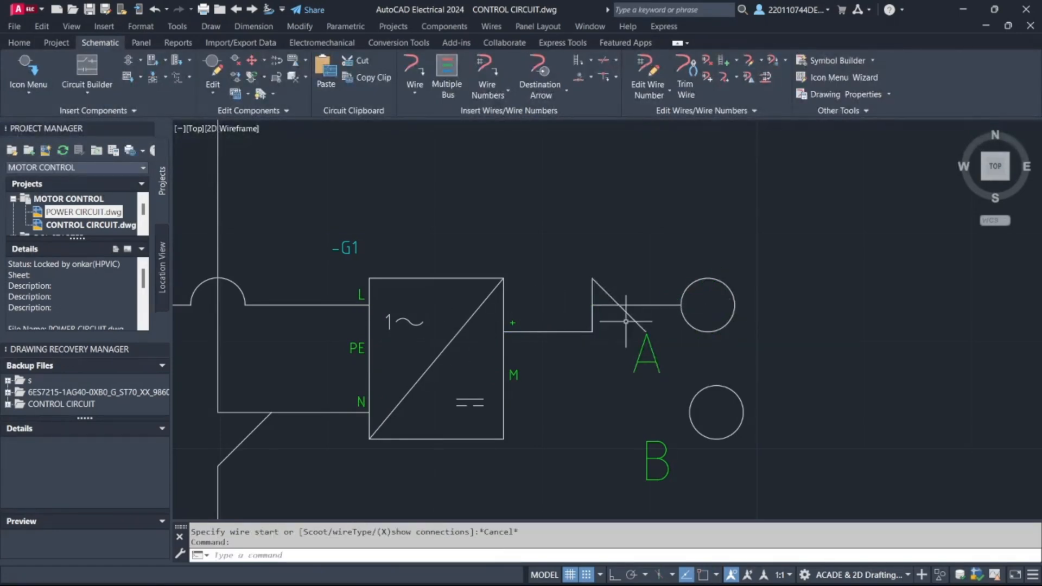
Wire the power source's M output to terminal B.
{"action": "scroll", "coordinate": [628, 305], "scroll_direction": "down", "scroll_amount": 5}
{"action": "scroll", "coordinate": [651, 341], "scroll_direction": "up", "scroll_amount": 3}
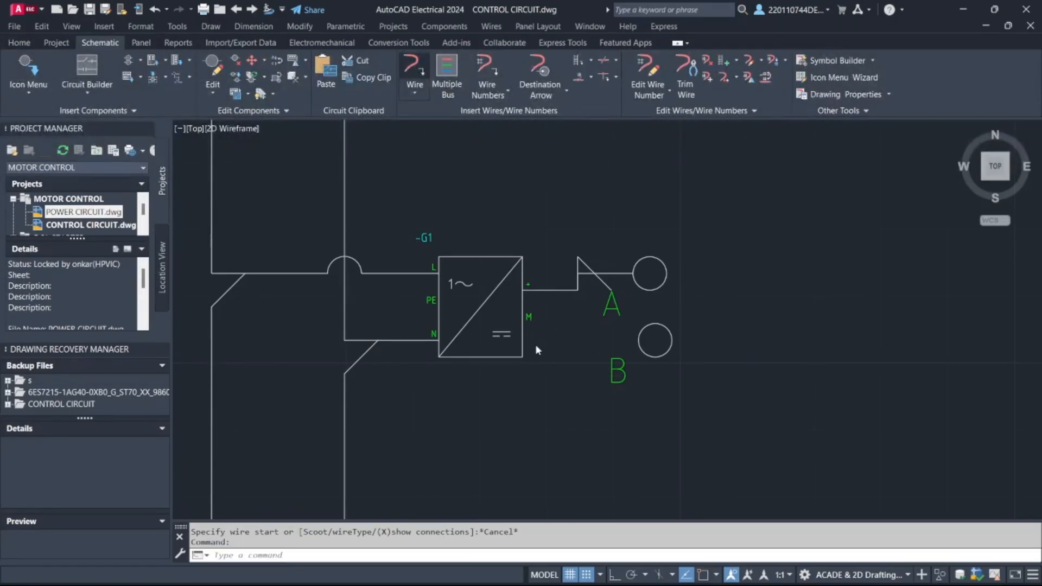
{"action": "key", "text": "Escape"}
{"action": "key", "text": "space"}
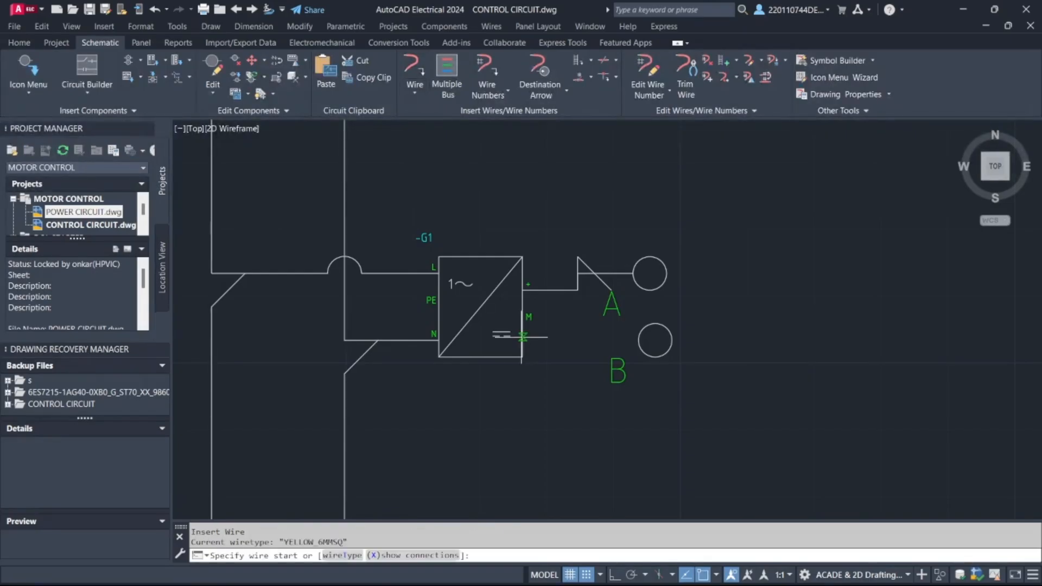
{"action": "left_click", "coordinate": [522, 337]}
{"action": "left_click", "coordinate": [613, 339]}
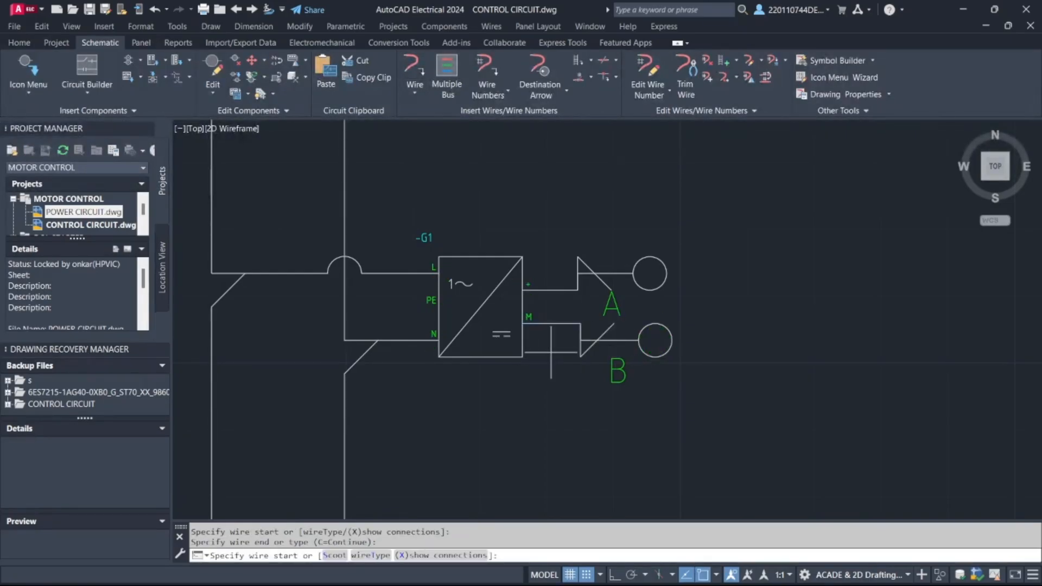
{"action": "key", "text": "Escape"}
{"action": "scroll", "coordinate": [554, 327], "scroll_direction": "down", "scroll_amount": 2}
{"action": "scroll", "coordinate": [663, 321], "scroll_direction": "down", "scroll_amount": 1}
{"action": "scroll", "coordinate": [643, 341], "scroll_direction": "up", "scroll_amount": 1}
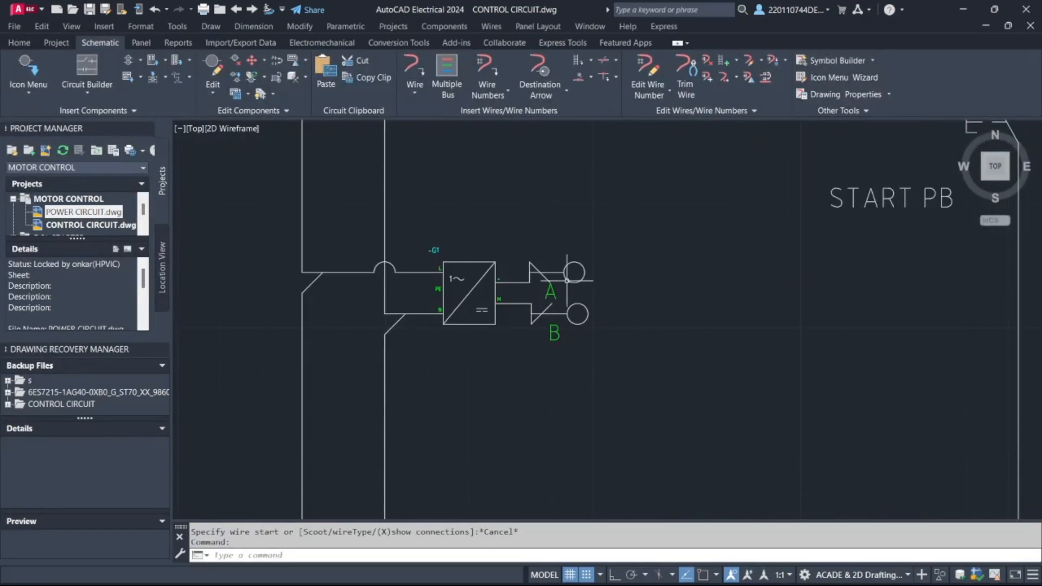
{"action": "scroll", "coordinate": [456, 275], "scroll_direction": "up", "scroll_amount": 1}
{"action": "scroll", "coordinate": [435, 298], "scroll_direction": "down", "scroll_amount": 1}
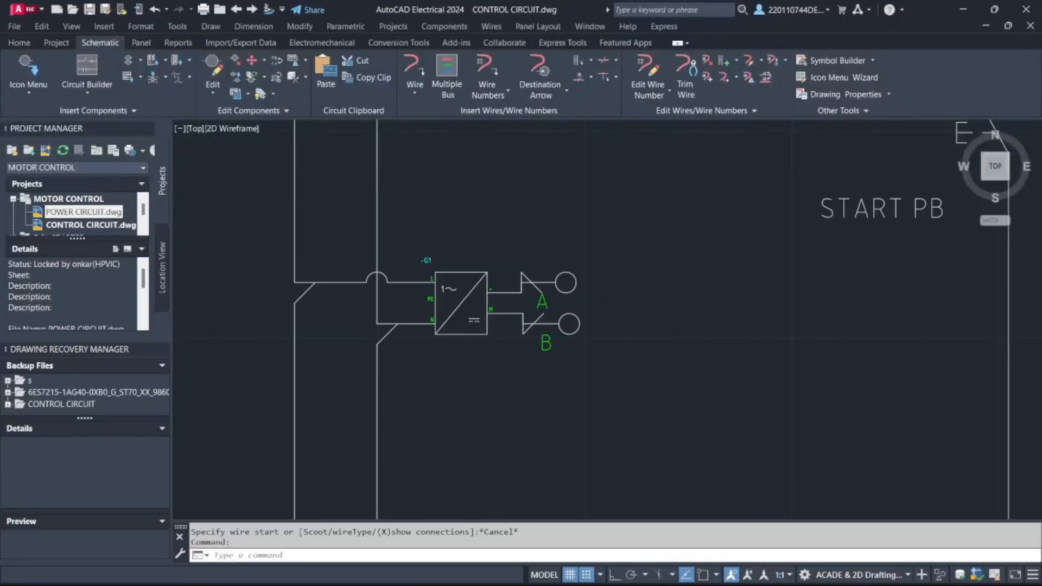
{"action": "scroll", "coordinate": [580, 282], "scroll_direction": "down", "scroll_amount": 2}
{"action": "scroll", "coordinate": [568, 206], "scroll_direction": "up", "scroll_amount": 1}
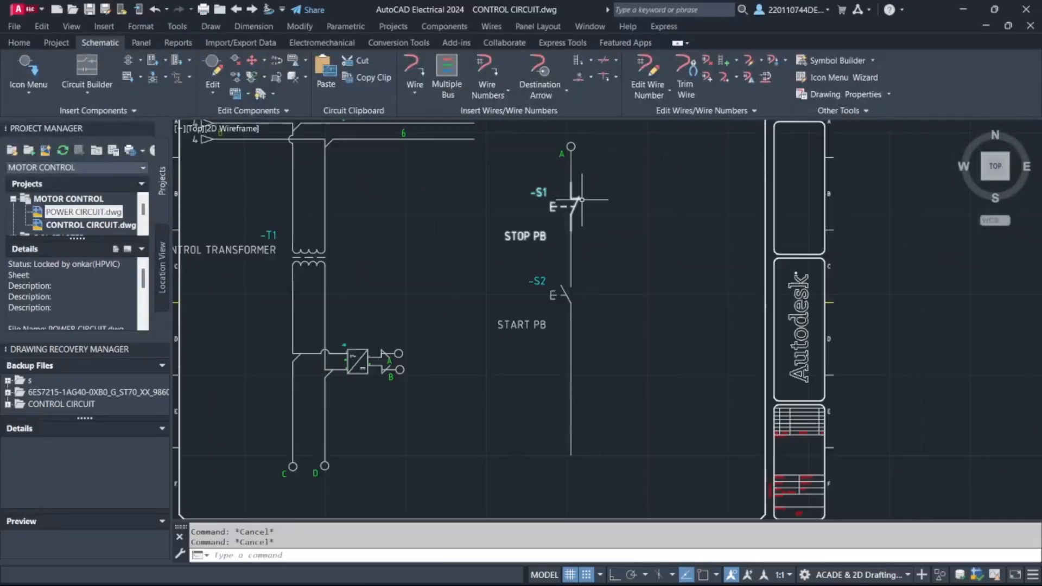
{"action": "left_click", "coordinate": [29, 92]}
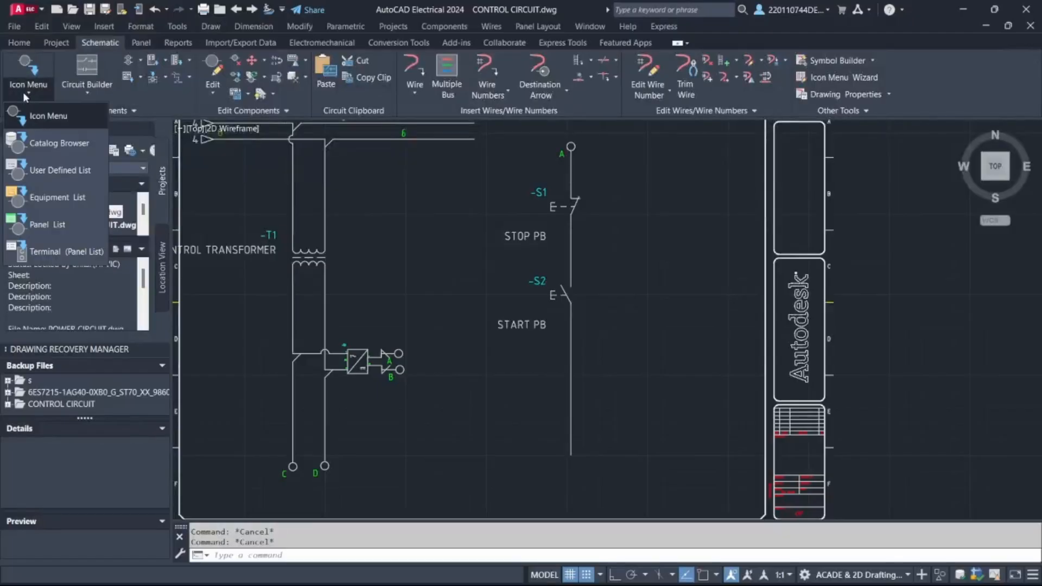
{"action": "left_click", "coordinate": [26, 110]}
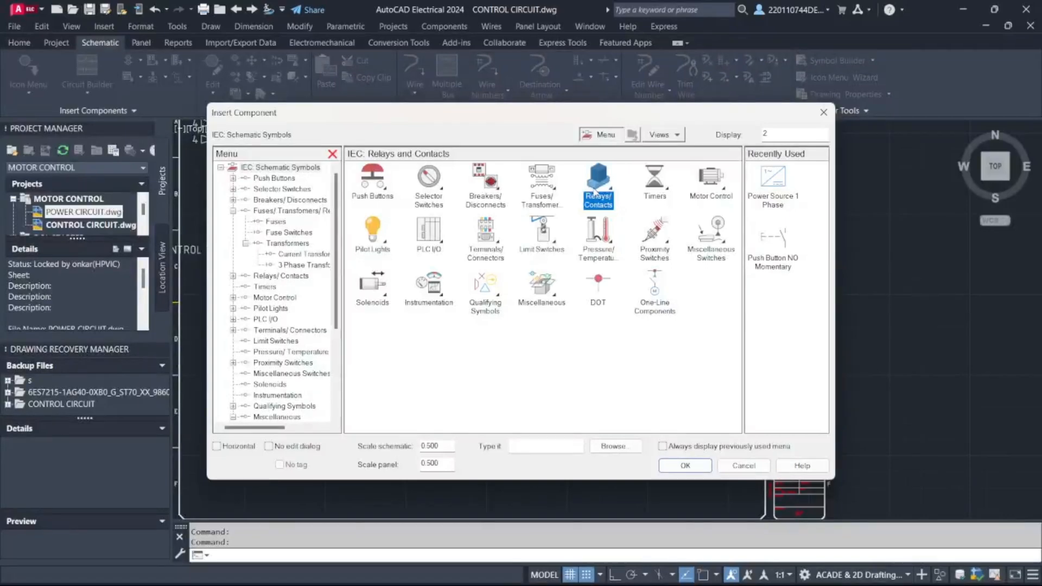
{"action": "left_click", "coordinate": [595, 194]}
{"action": "left_click", "coordinate": [611, 178]}
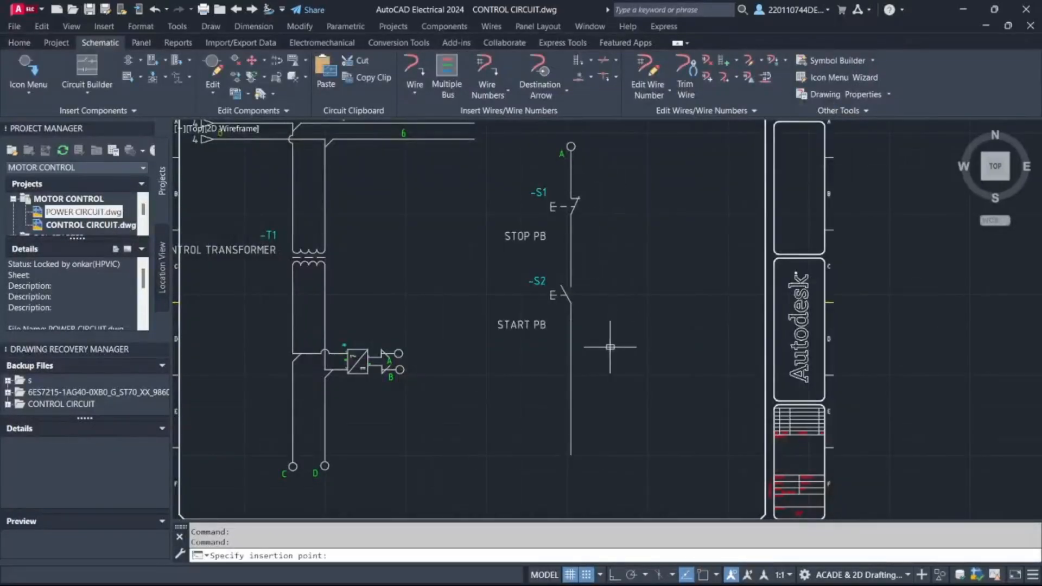
{"action": "key", "text": "Escape"}
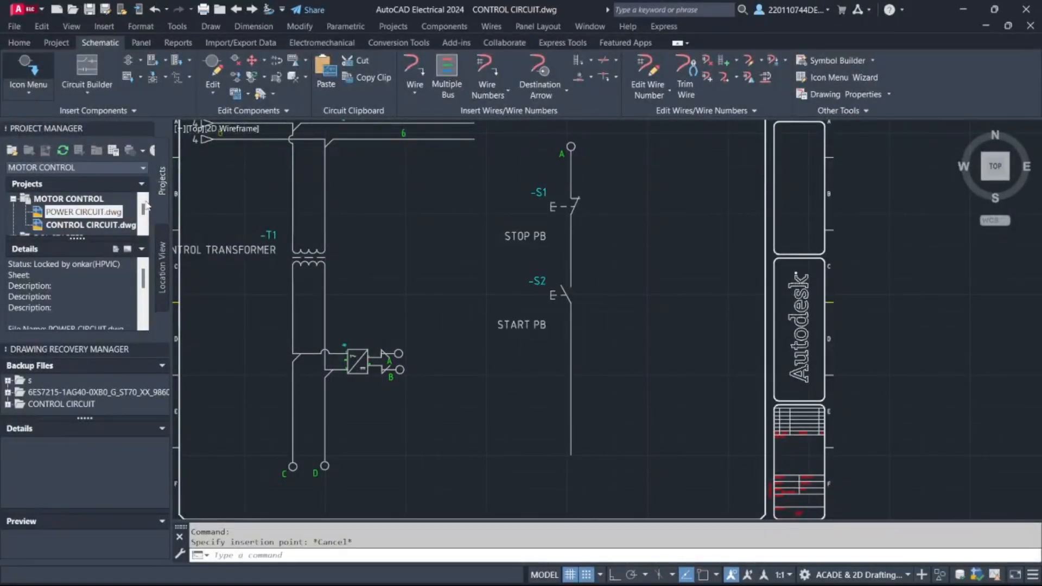
Insert a relay coil at schematic scale 2.00 on the vertical control wire below the start push button.
{"action": "key", "text": "Return"}
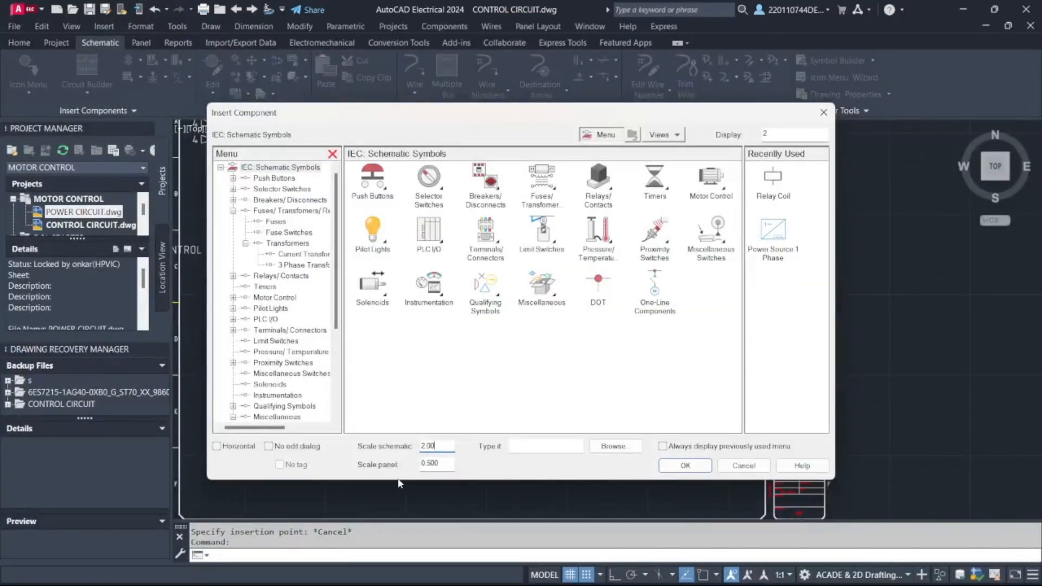
{"action": "key", "text": "Tab"}
{"action": "left_click", "coordinate": [772, 186]}
{"action": "left_click", "coordinate": [629, 439]}
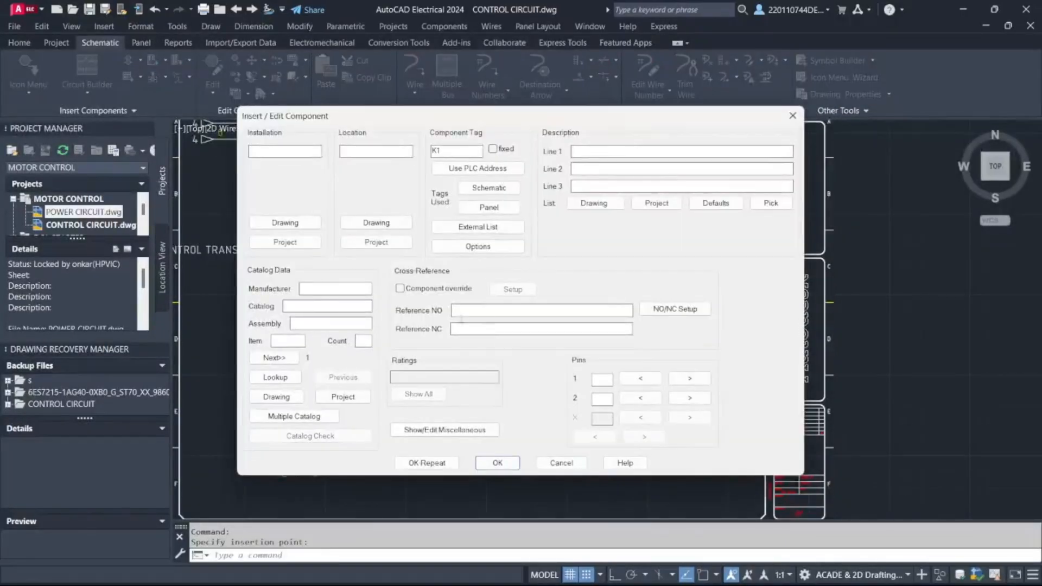
{"action": "left_click", "coordinate": [544, 465]}
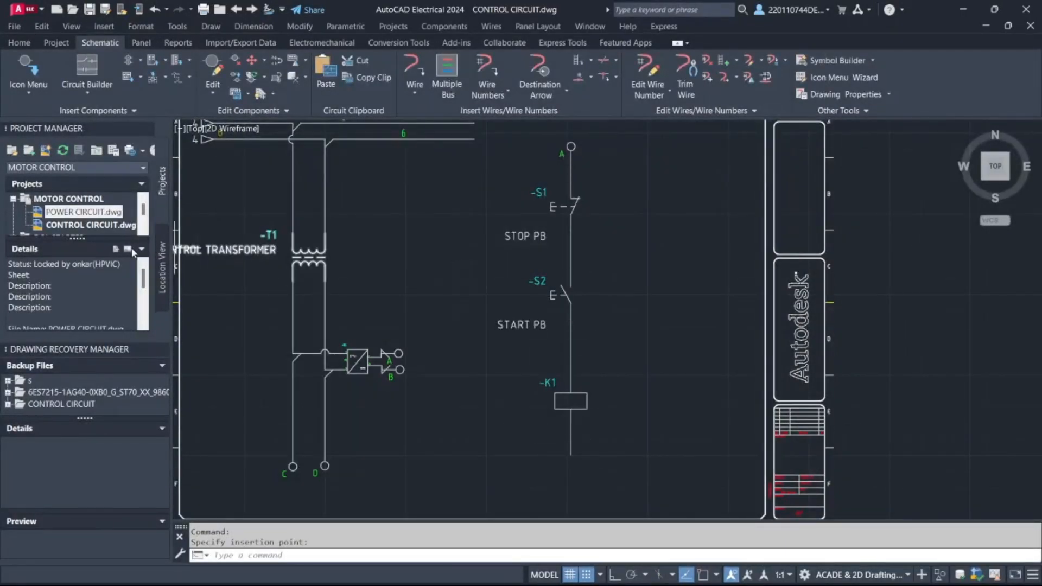
Draw a parallel branch wire around the start push button, from below the stop button to above the relay coil.
{"action": "left_click", "coordinate": [427, 75]}
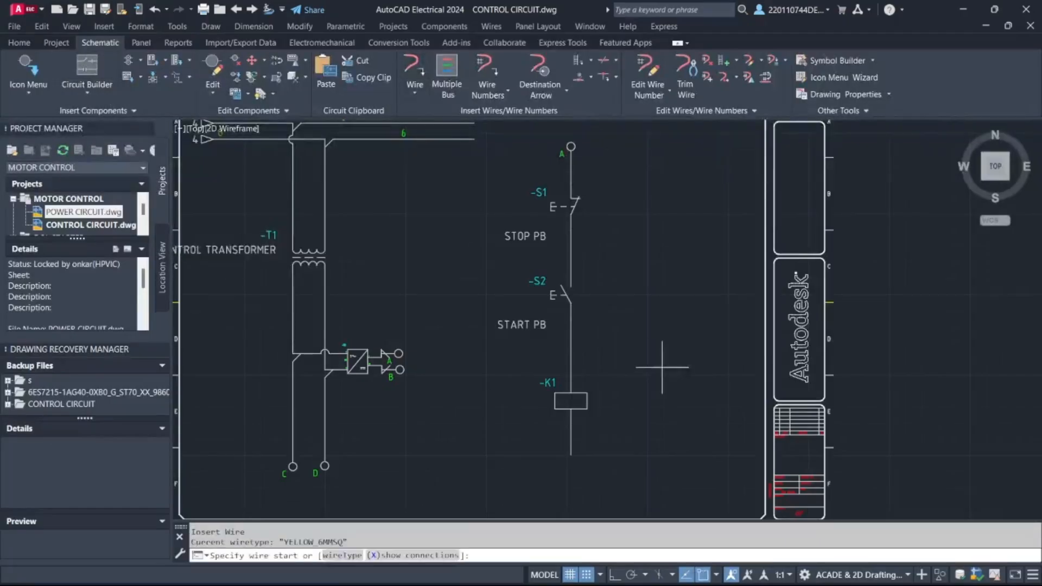
{"action": "left_click", "coordinate": [571, 255]}
{"action": "left_click", "coordinate": [629, 346]}
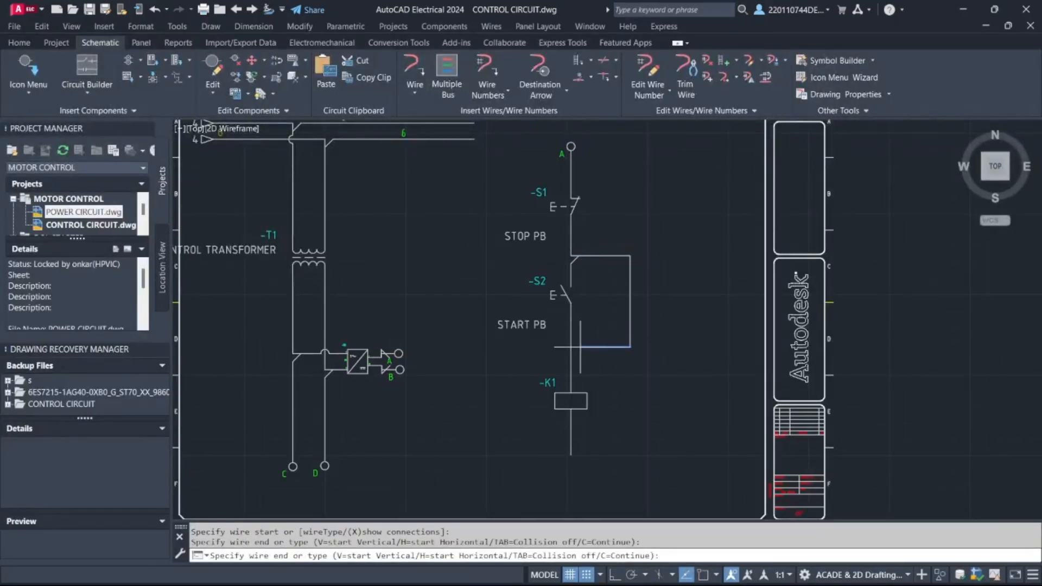
{"action": "left_click", "coordinate": [570, 346]}
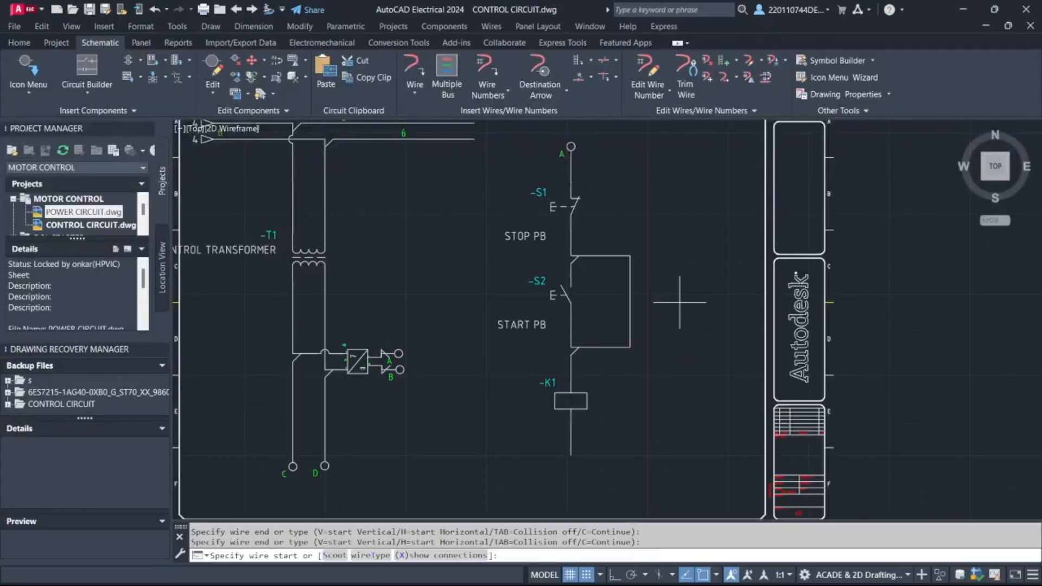
{"action": "key", "text": "Escape"}
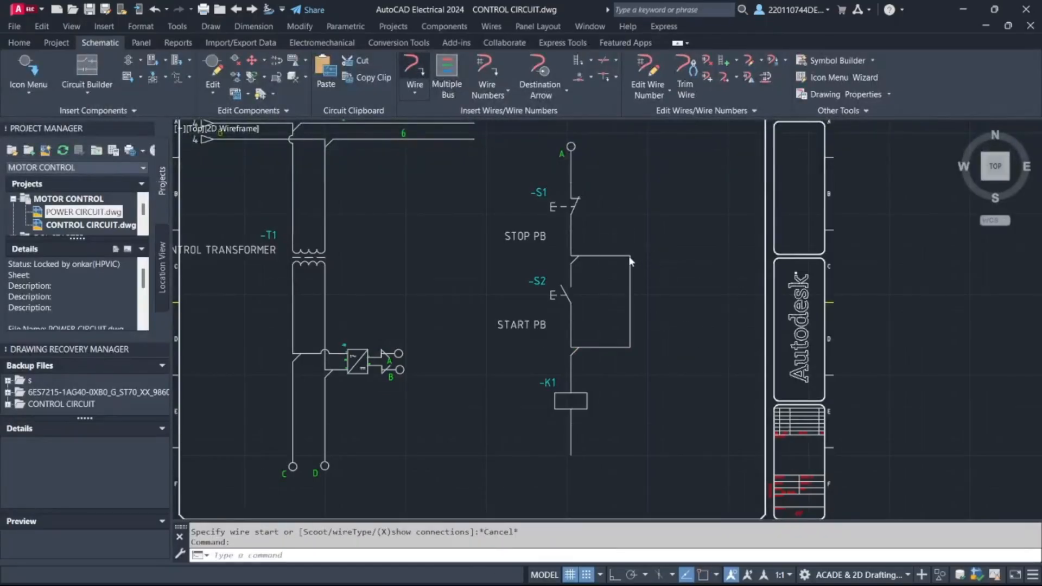
Draw a second parallel branch wire outside the first one, from its upper corner around to its lower corner.
{"action": "key", "text": "Return"}
{"action": "left_click", "coordinate": [629, 256]}
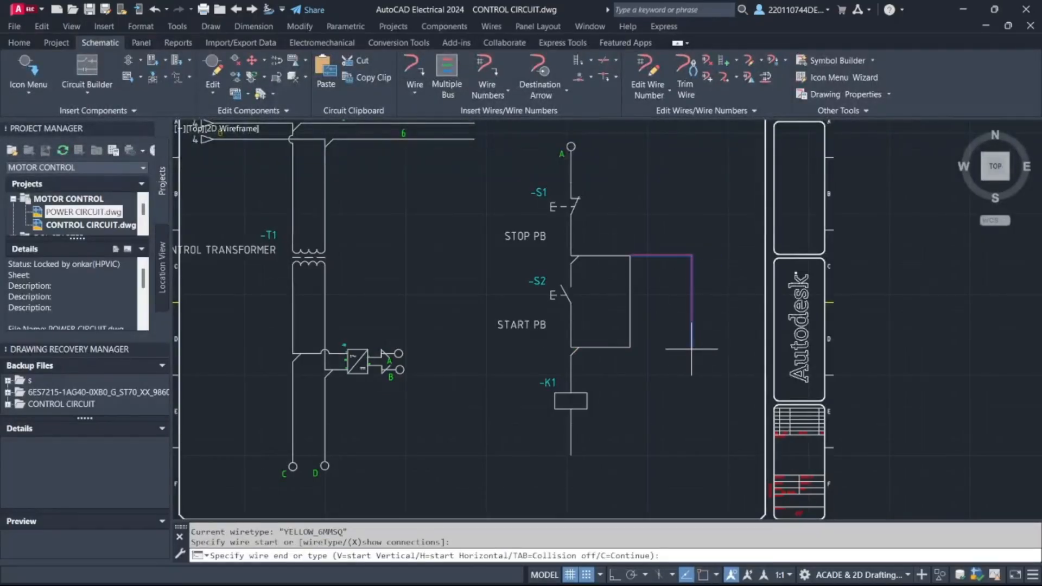
{"action": "left_click", "coordinate": [686, 349]}
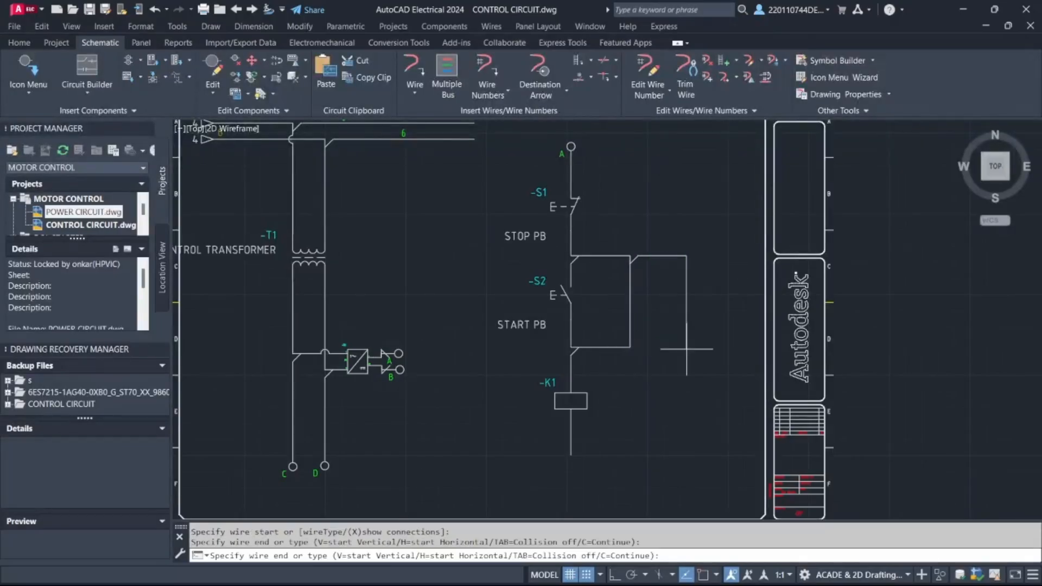
{"action": "scroll", "coordinate": [629, 346], "scroll_direction": "up", "scroll_amount": 5}
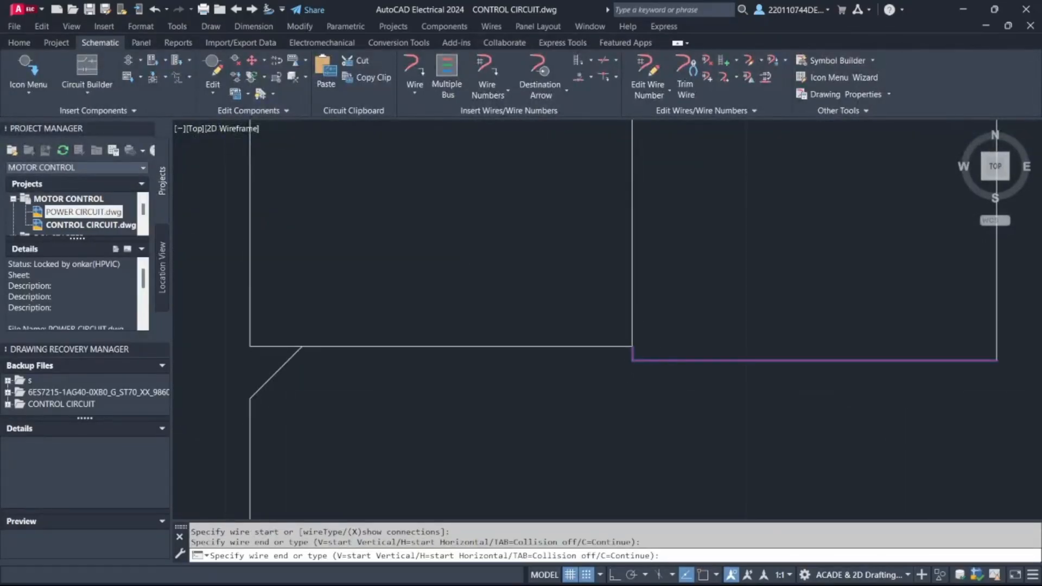
{"action": "left_click", "coordinate": [632, 360]}
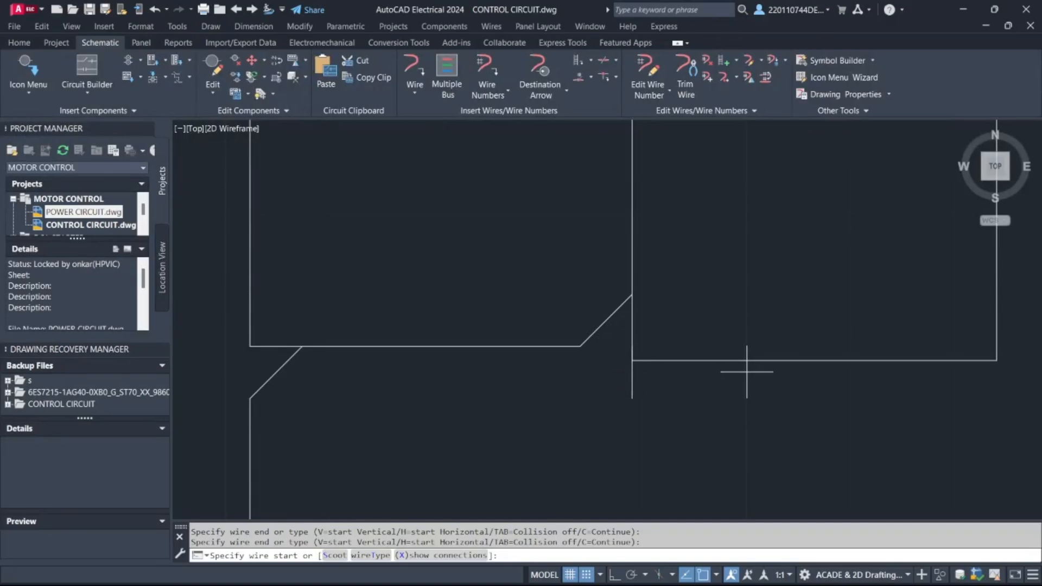
{"action": "scroll", "coordinate": [746, 372], "scroll_direction": "down", "scroll_amount": 8}
{"action": "key", "text": "Escape"}
Insert a Relay NO Contact at schematic scale 2.000 on the inner branch beside the start push button and tag it -K1.
{"action": "scroll", "coordinate": [468, 309], "scroll_direction": "up", "scroll_amount": 6}
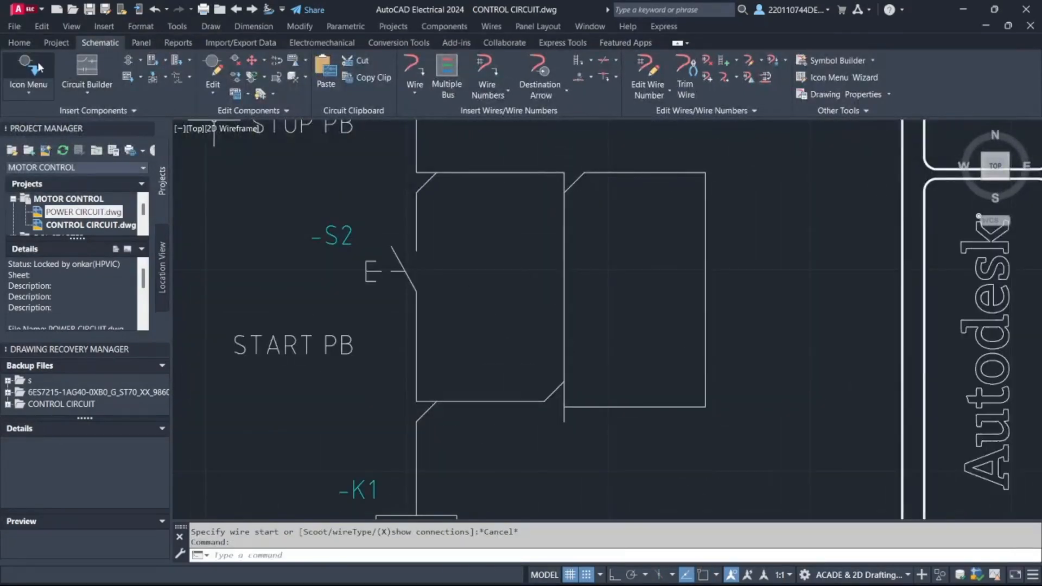
{"action": "left_click", "coordinate": [41, 111]}
{"action": "left_click", "coordinate": [43, 111]}
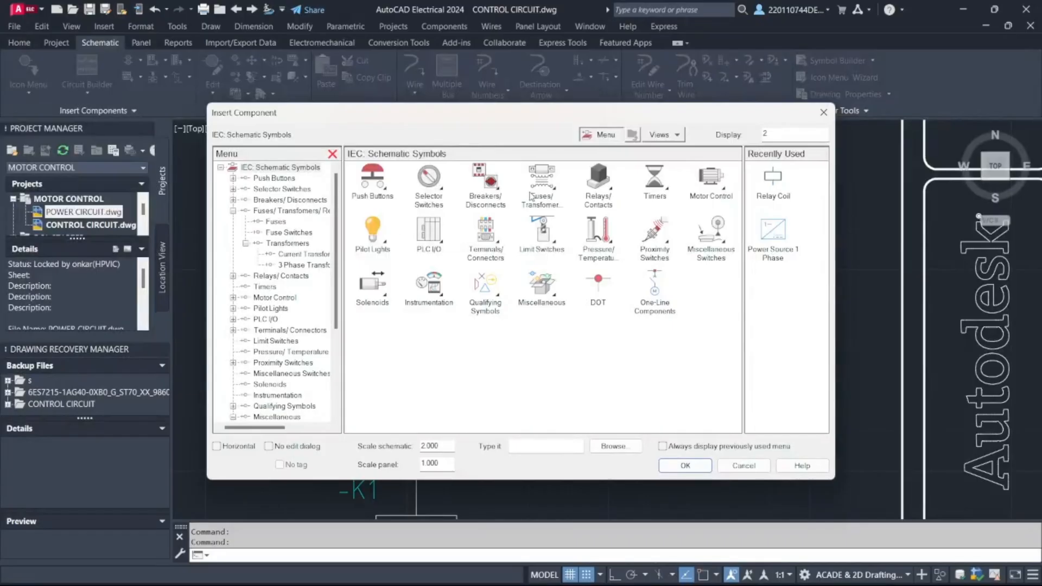
{"action": "left_click", "coordinate": [608, 181]}
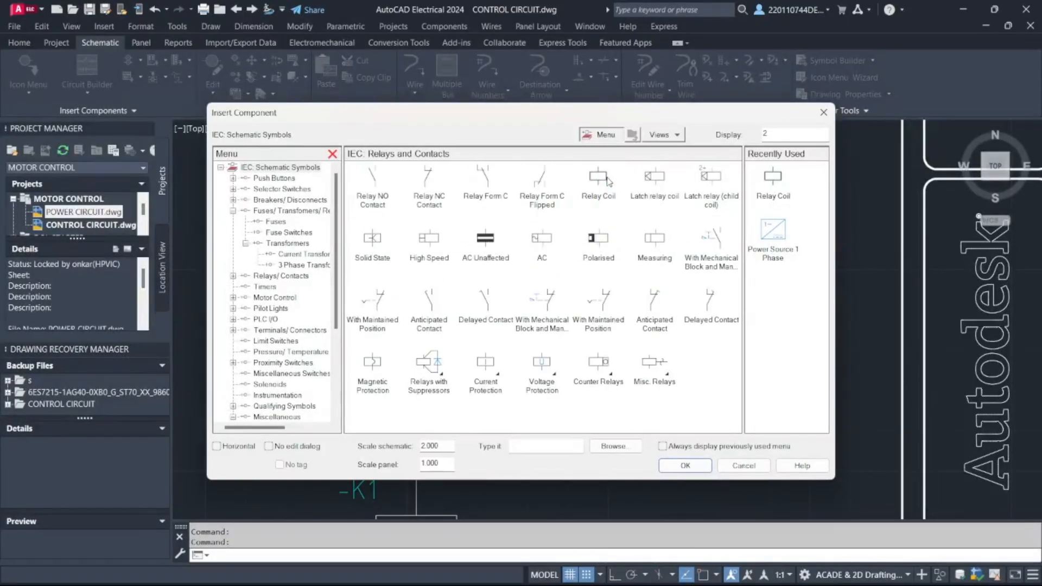
{"action": "left_click", "coordinate": [375, 202]}
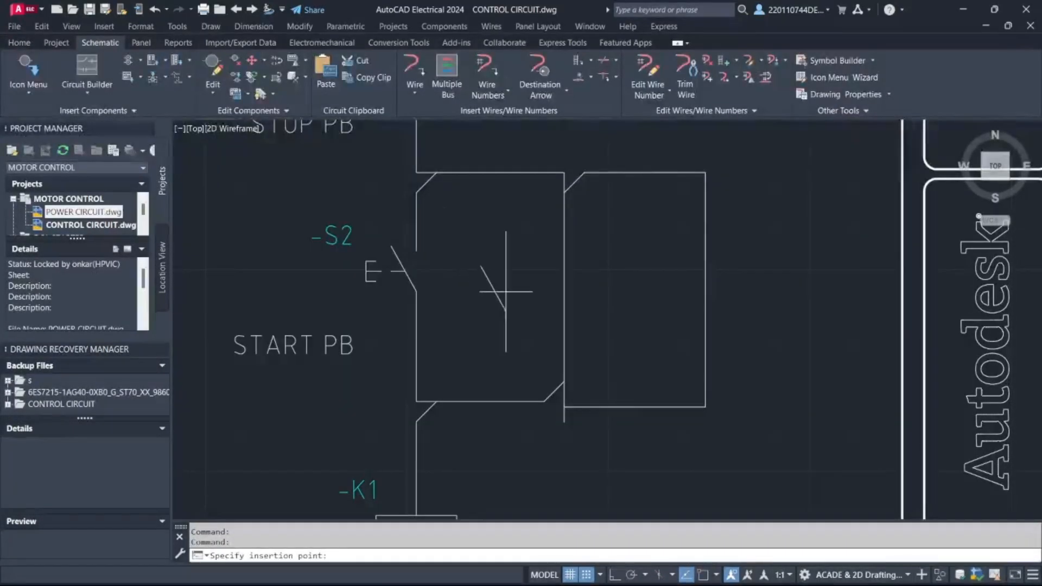
{"action": "left_click", "coordinate": [566, 283]}
{"action": "left_click", "coordinate": [437, 223]}
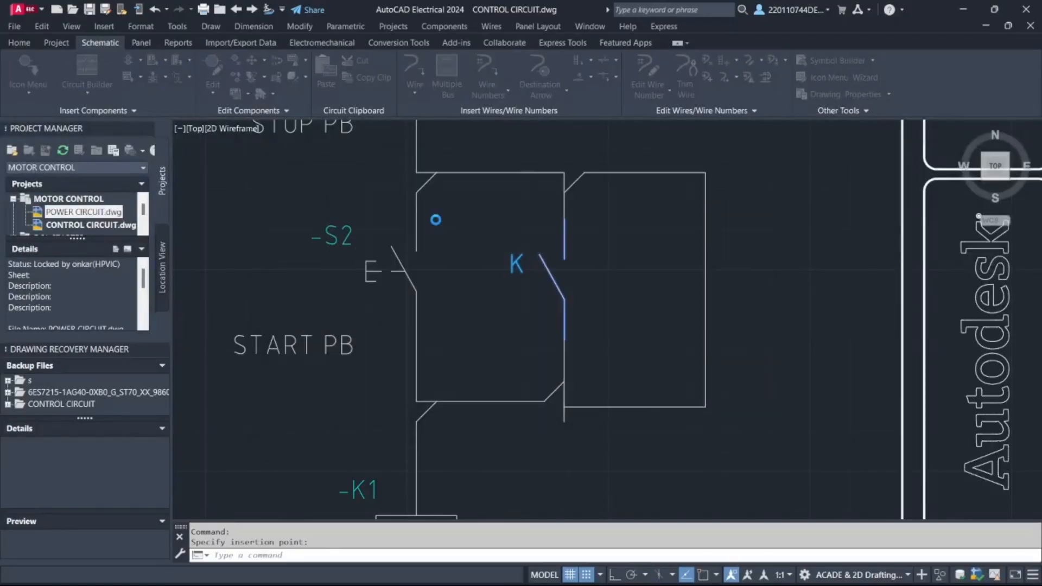
{"action": "left_click", "coordinate": [446, 201]}
{"action": "left_click", "coordinate": [494, 407]}
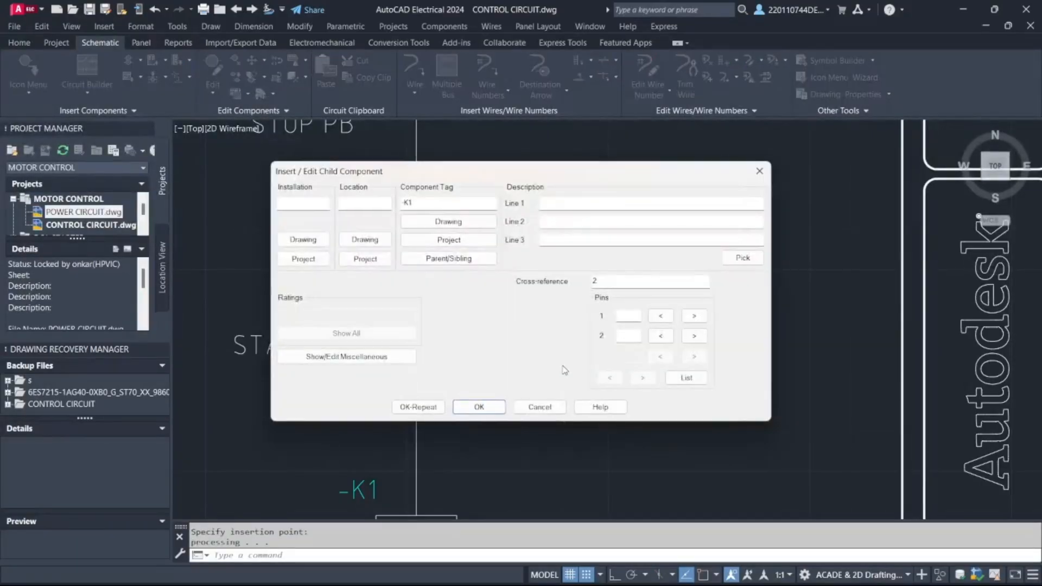
{"action": "left_click", "coordinate": [477, 408]}
{"action": "scroll", "coordinate": [626, 317], "scroll_direction": "down", "scroll_amount": 2}
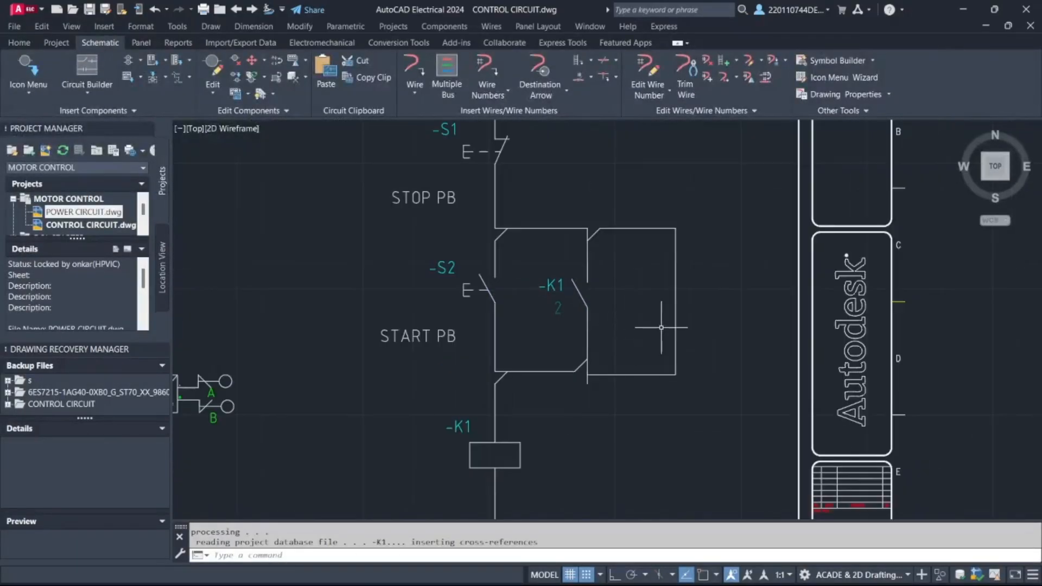
Insert a green standard pilot light at schematic scale 2.000 on the outer branch, with the description GREEN.
{"action": "left_click", "coordinate": [20, 92]}
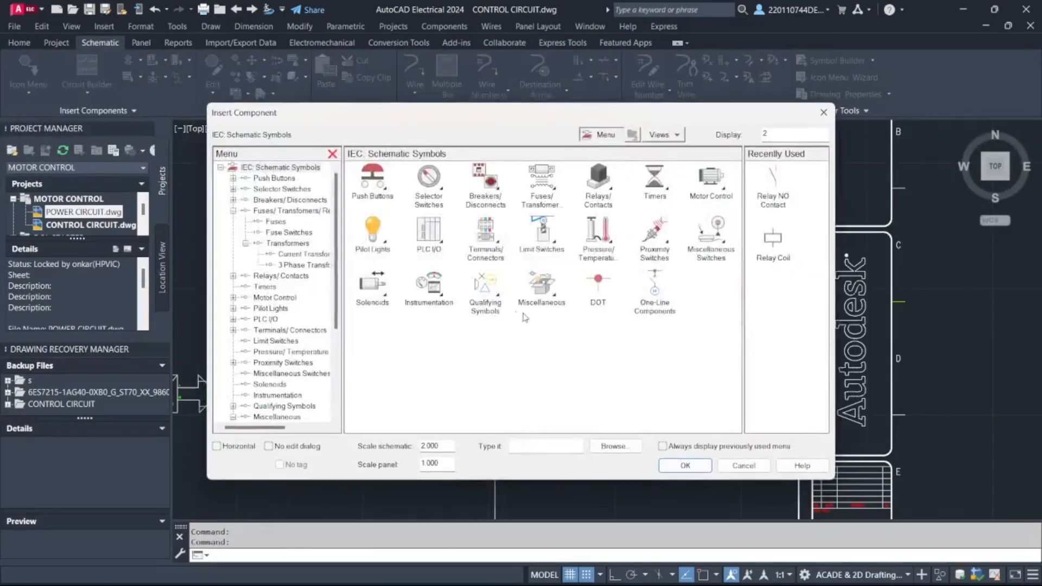
{"action": "left_click", "coordinate": [373, 233]}
{"action": "left_click", "coordinate": [375, 181]}
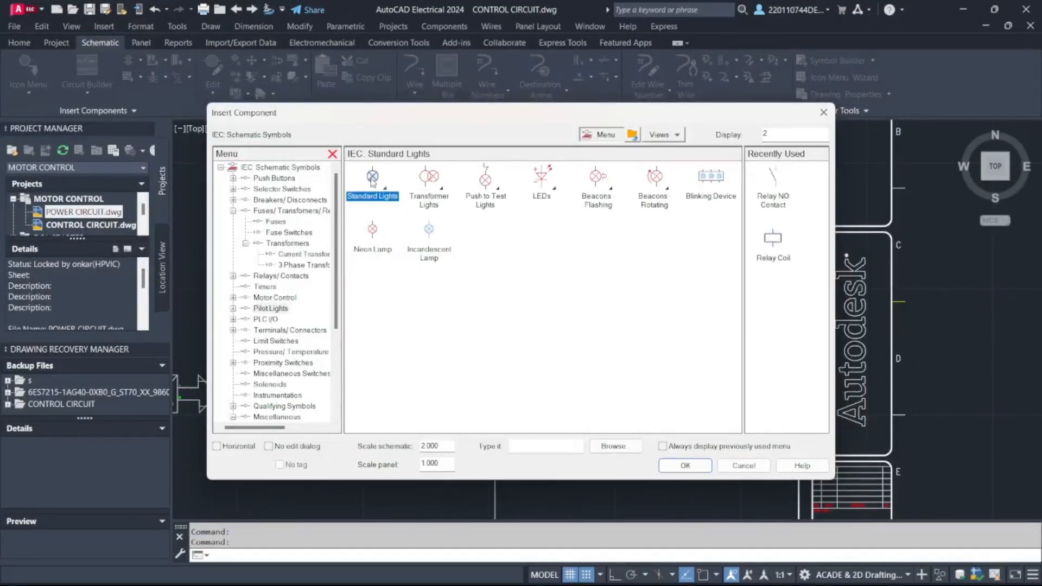
{"action": "left_click", "coordinate": [428, 178]}
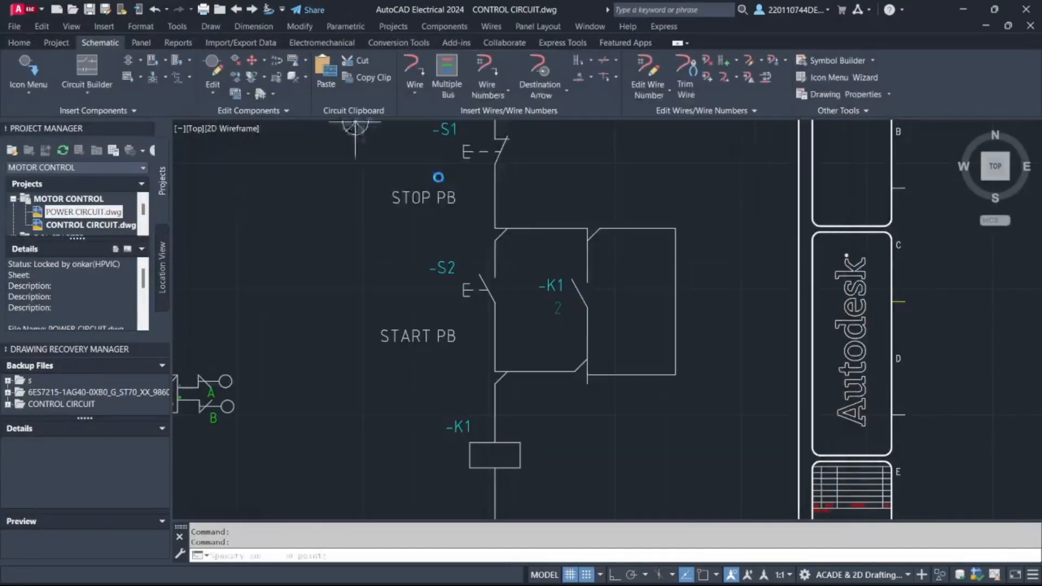
{"action": "left_click", "coordinate": [674, 295]}
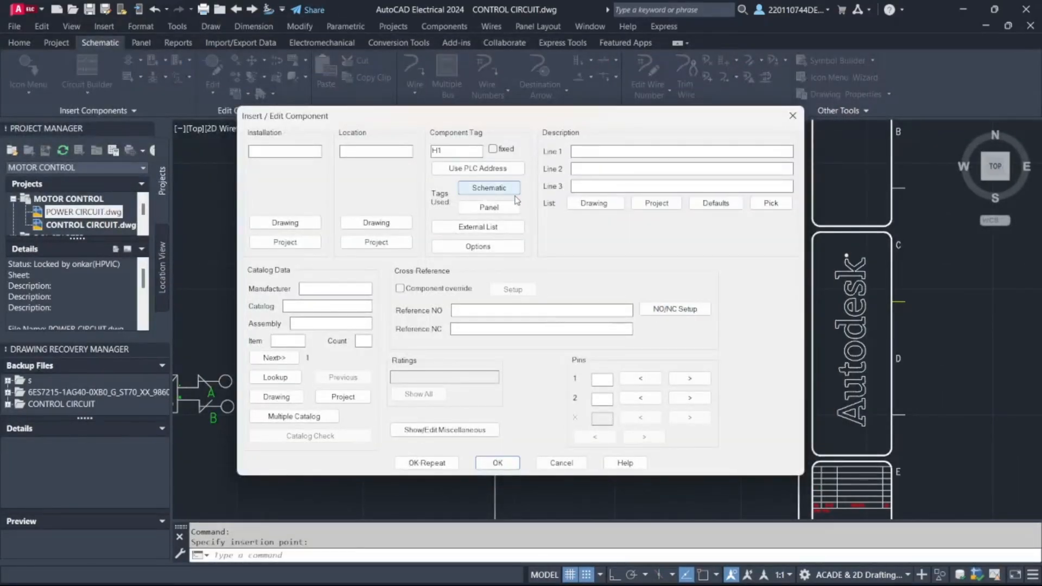
{"action": "type", "text": "GREEN"}
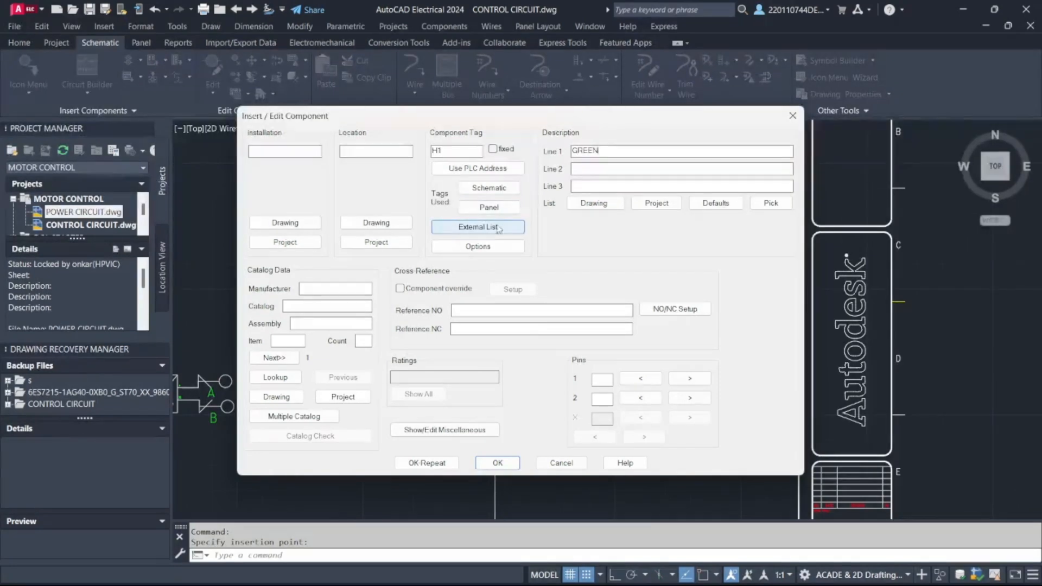
{"action": "left_click", "coordinate": [497, 463]}
{"action": "scroll", "coordinate": [652, 264], "scroll_direction": "down", "scroll_amount": 5}
{"action": "scroll", "coordinate": [652, 264], "scroll_direction": "up", "scroll_amount": 5}
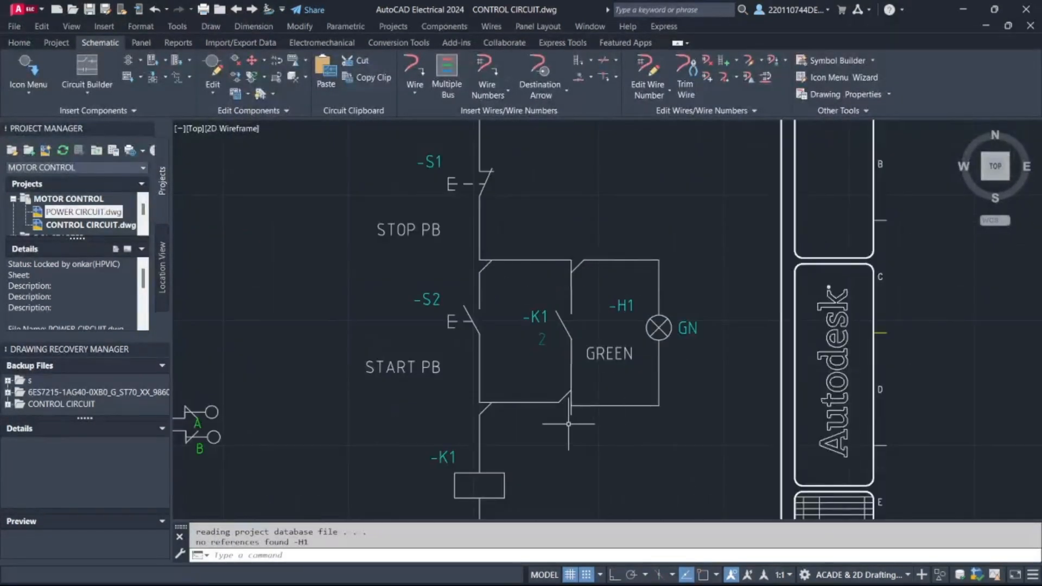
Try to trim the wire stub protruding below the K1 contact's lower junction.
{"action": "type", "text": "TRIM"}
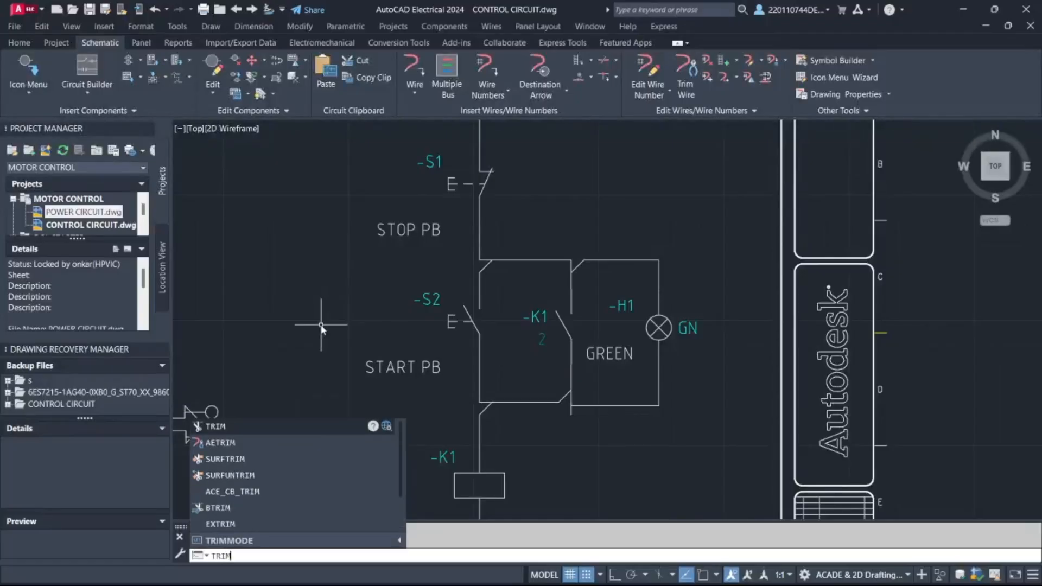
{"action": "key", "text": "Return"}
{"action": "scroll", "coordinate": [517, 410], "scroll_direction": "up", "scroll_amount": 6}
{"action": "left_click", "coordinate": [734, 416]}
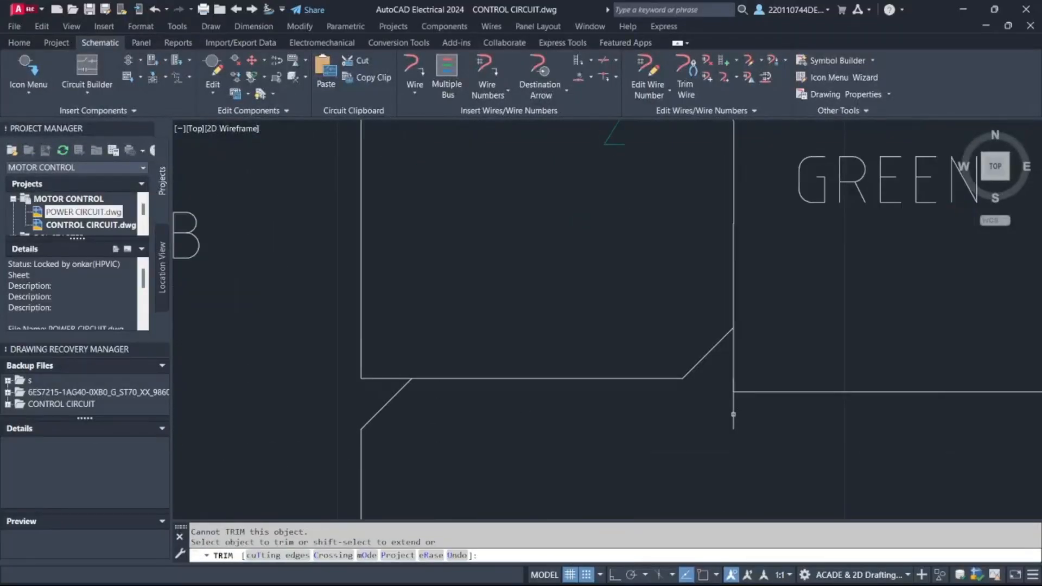
{"action": "scroll", "coordinate": [747, 416], "scroll_direction": "down", "scroll_amount": 4}
{"action": "scroll", "coordinate": [658, 435], "scroll_direction": "up", "scroll_amount": 3}
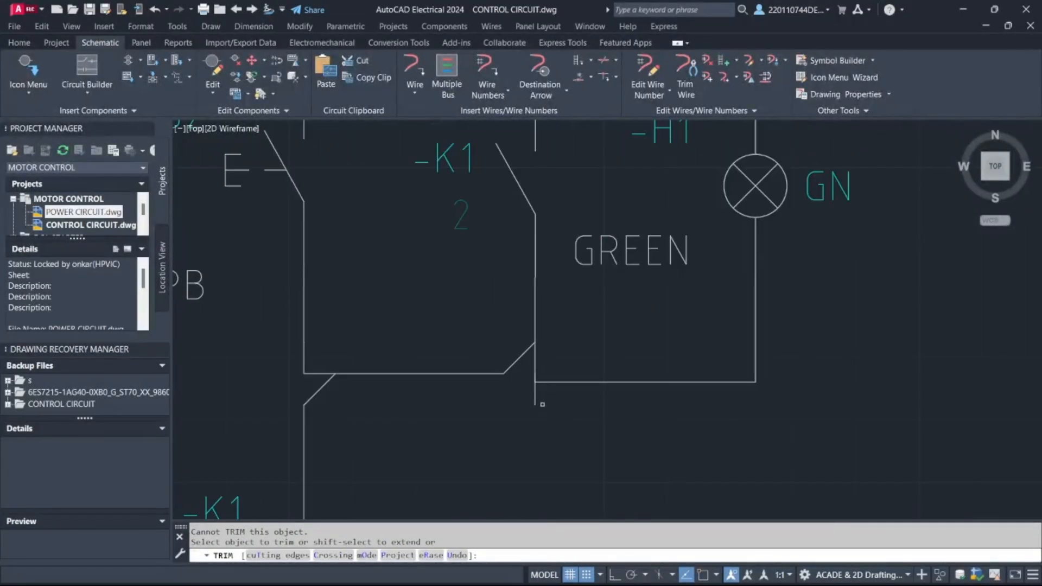
{"action": "left_click", "coordinate": [518, 360]}
{"action": "key", "text": "Return"}
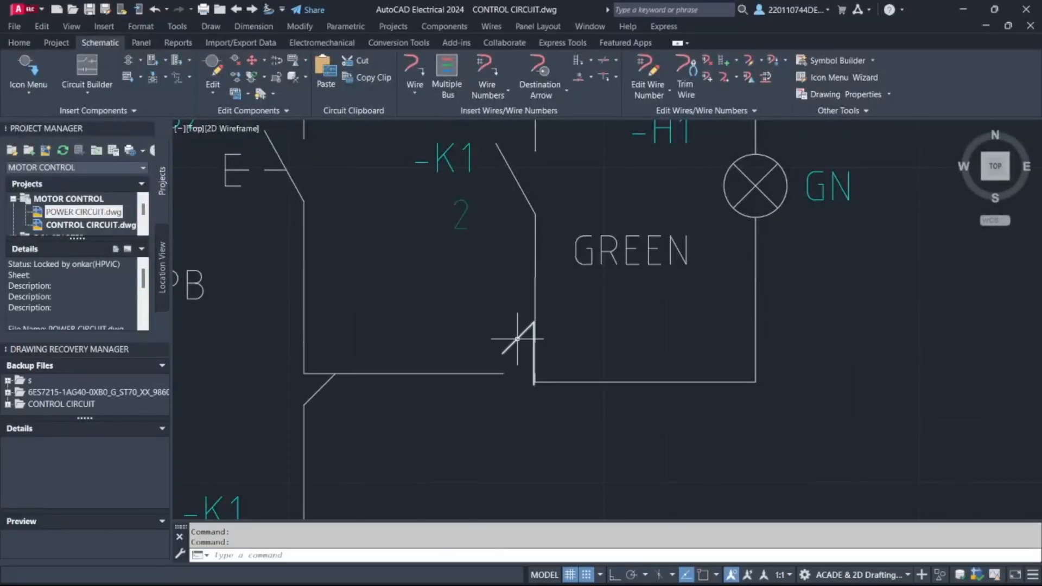
{"action": "key", "text": "ctrl+z"}
Delete the lower junction symbol under the K1 contact and the horizontal wire running from it to the green light's branch.
{"action": "left_click", "coordinate": [536, 394]}
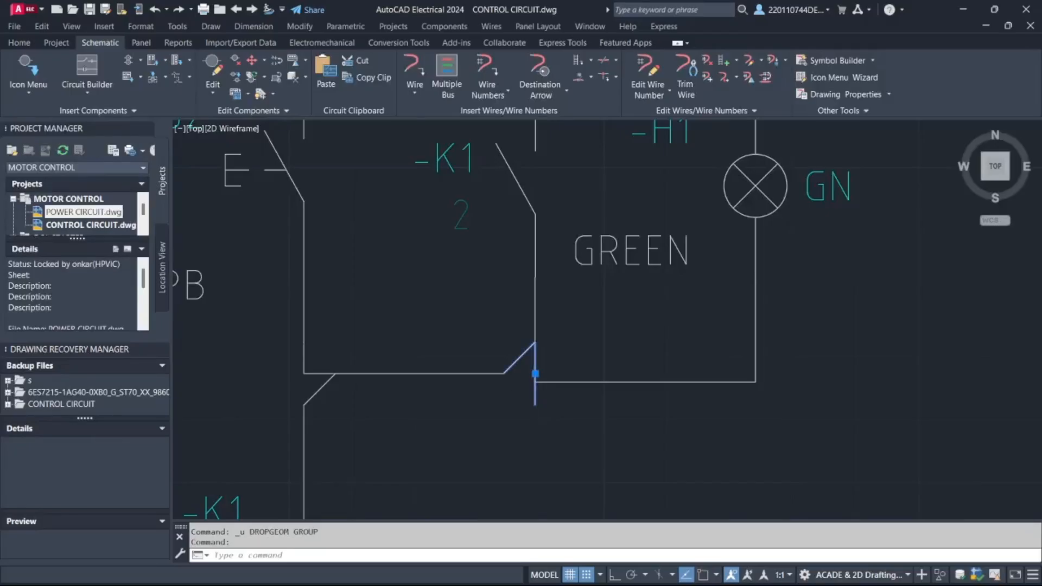
{"action": "key", "text": "Delete"}
{"action": "left_click", "coordinate": [552, 382]}
{"action": "key", "text": "Delete"}
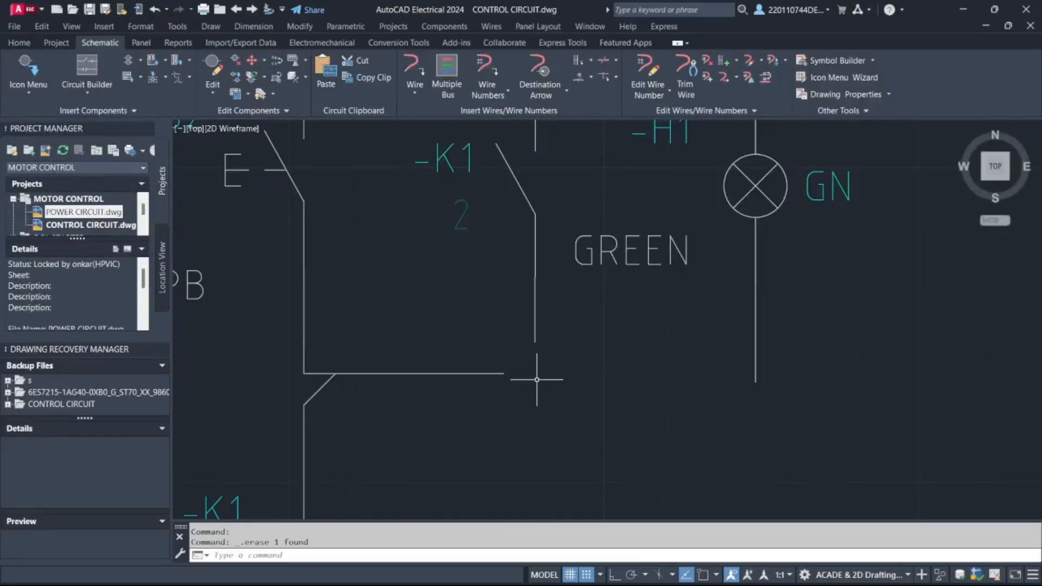
Draw a wire from the open end of the lower horizontal branch wire to the vertical wire below the green light.
{"action": "left_click", "coordinate": [413, 71]}
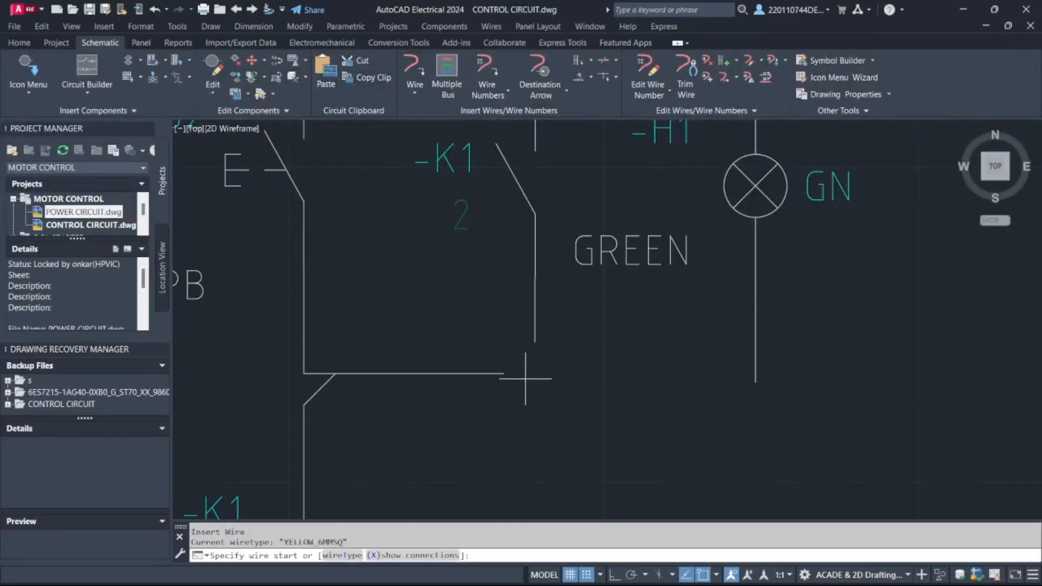
{"action": "left_click", "coordinate": [503, 373]}
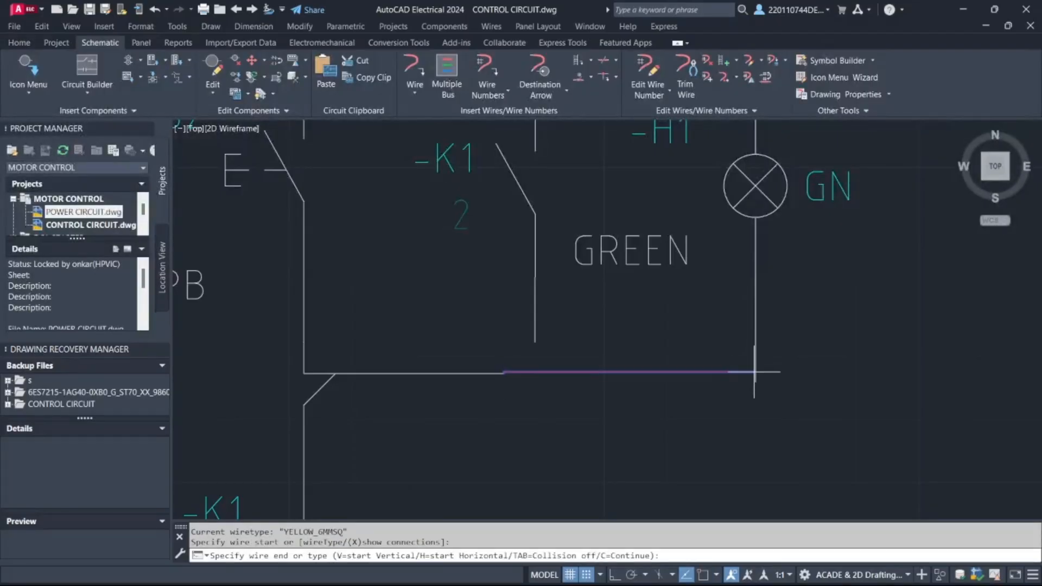
{"action": "left_click", "coordinate": [756, 372]}
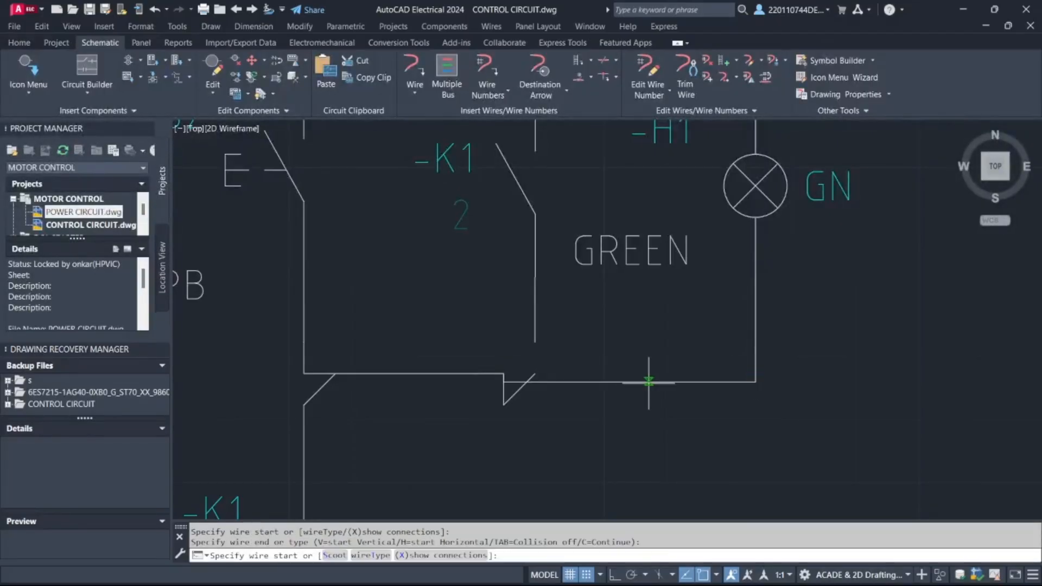
{"action": "key", "text": "Escape"}
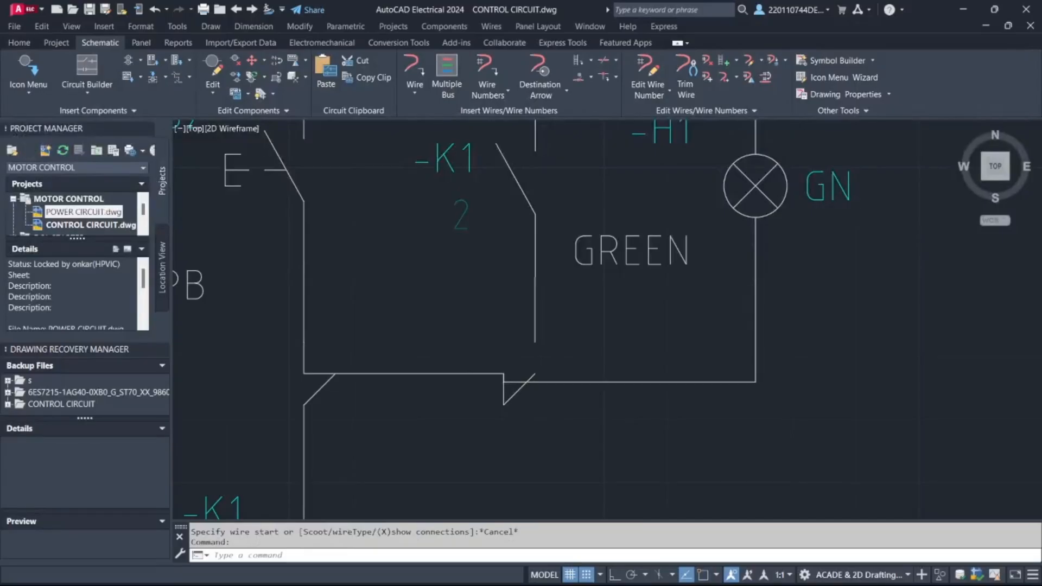
Delete the misaligned horizontal wire, the vertical wire below the green light and the leftover junction symbol.
{"action": "left_click", "coordinate": [560, 382]}
{"action": "key", "text": "Delete"}
{"action": "left_click", "coordinate": [755, 326]}
{"action": "key", "text": "Delete"}
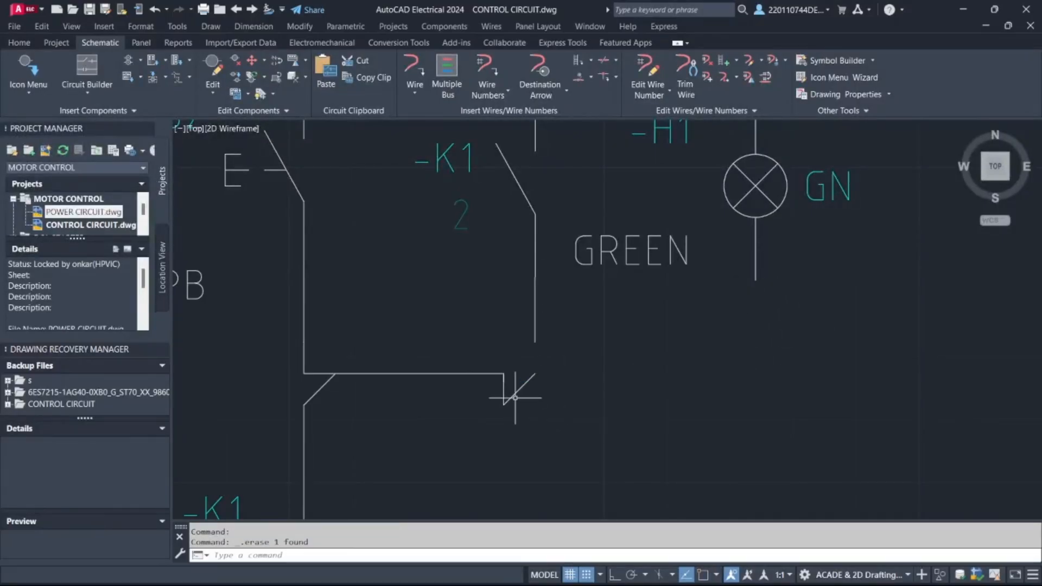
{"action": "left_click", "coordinate": [493, 366]}
{"action": "left_click", "coordinate": [591, 437]}
{"action": "key", "text": "Delete"}
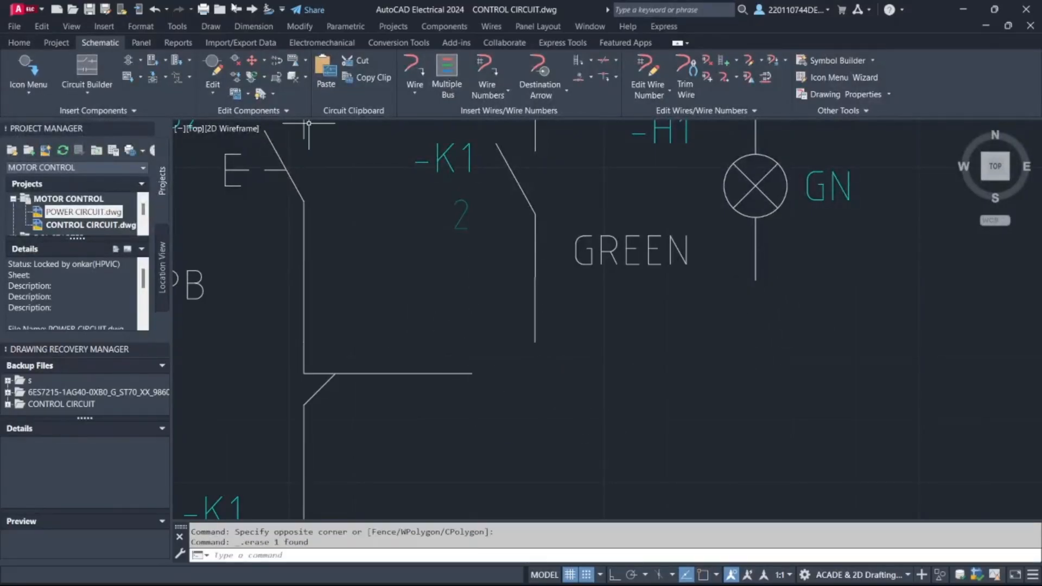
Draw an orthogonal wire from the open end of the lower branch wire across and up to the green light's lower lead.
{"action": "left_click", "coordinate": [415, 71]}
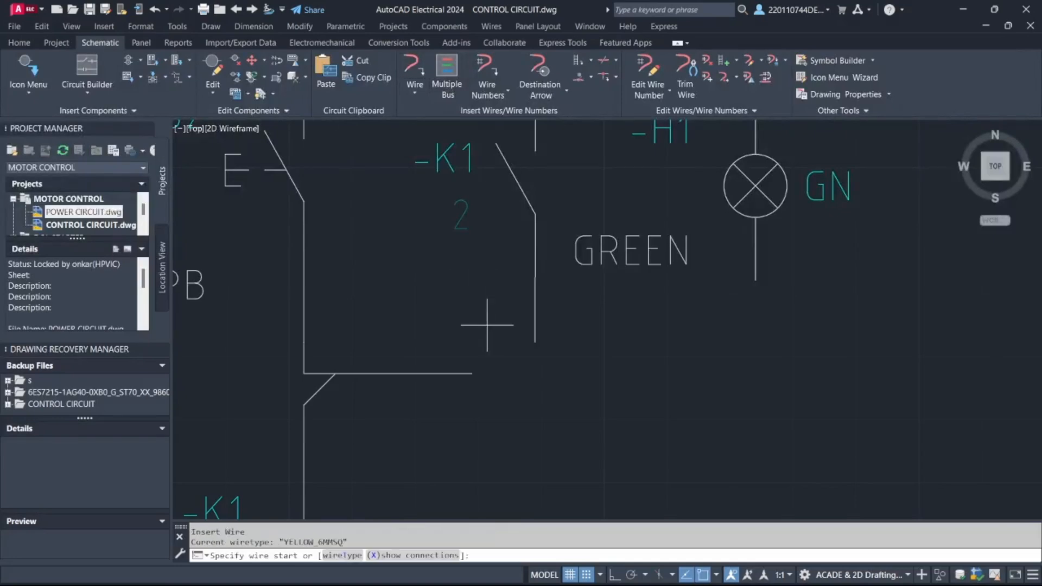
{"action": "left_click", "coordinate": [472, 373]}
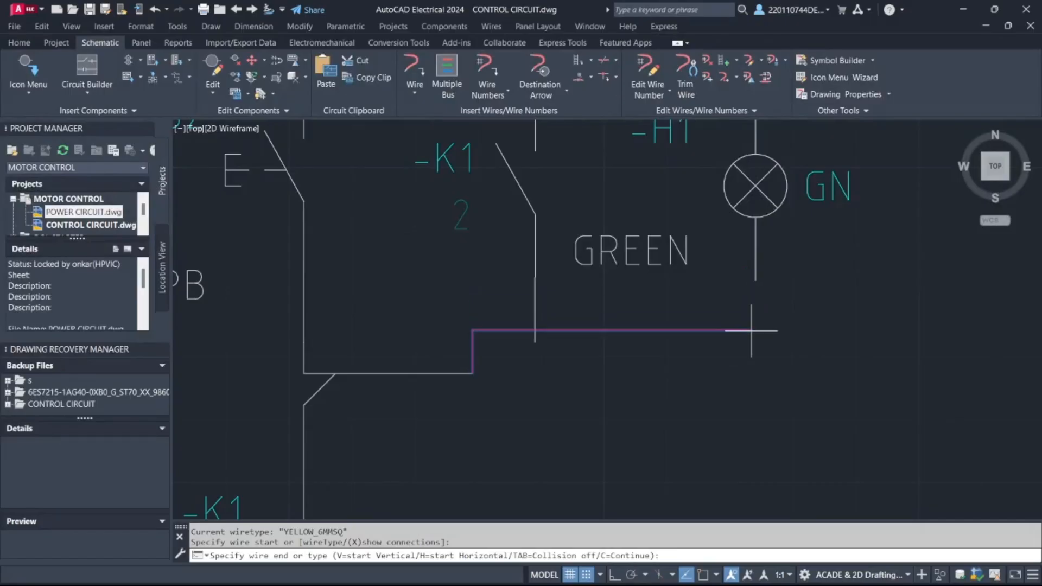
{"action": "mouse_move", "coordinate": [611, 555]}
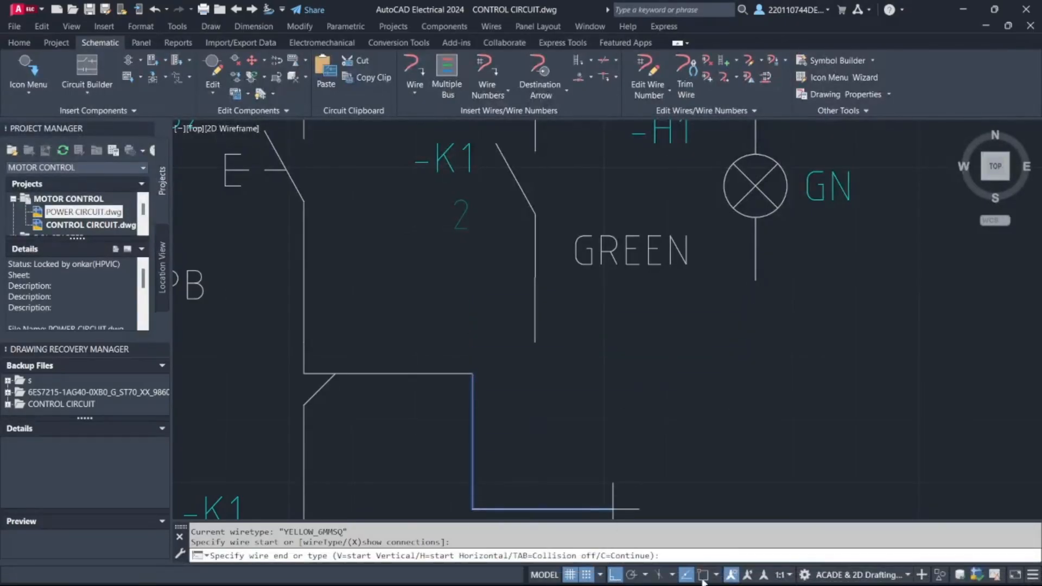
{"action": "type", "text": "2"}
{"action": "key", "text": "Return"}
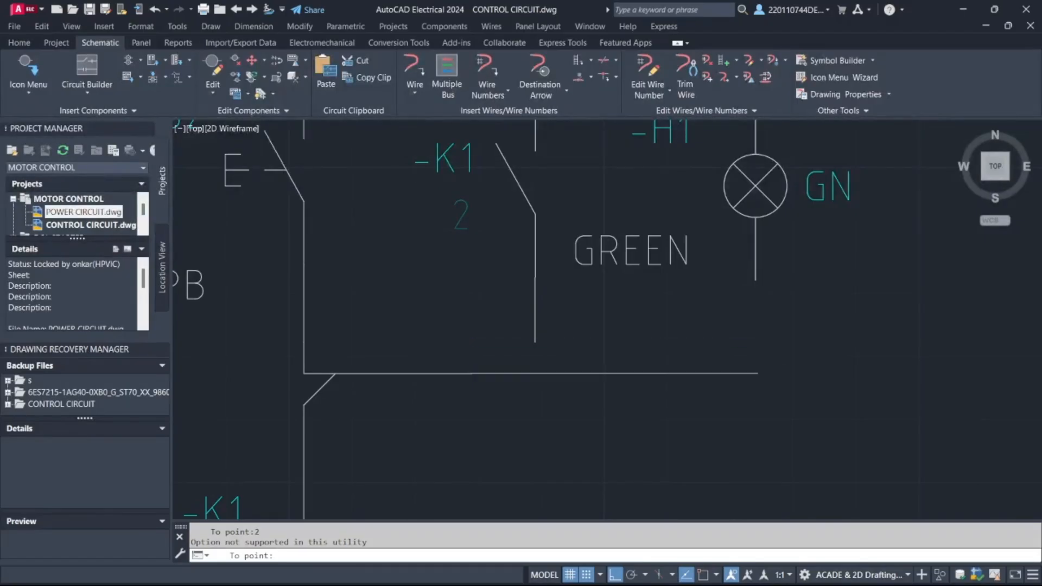
{"action": "left_click", "coordinate": [755, 279]}
{"action": "scroll", "coordinate": [726, 306], "scroll_direction": "up", "scroll_amount": 5}
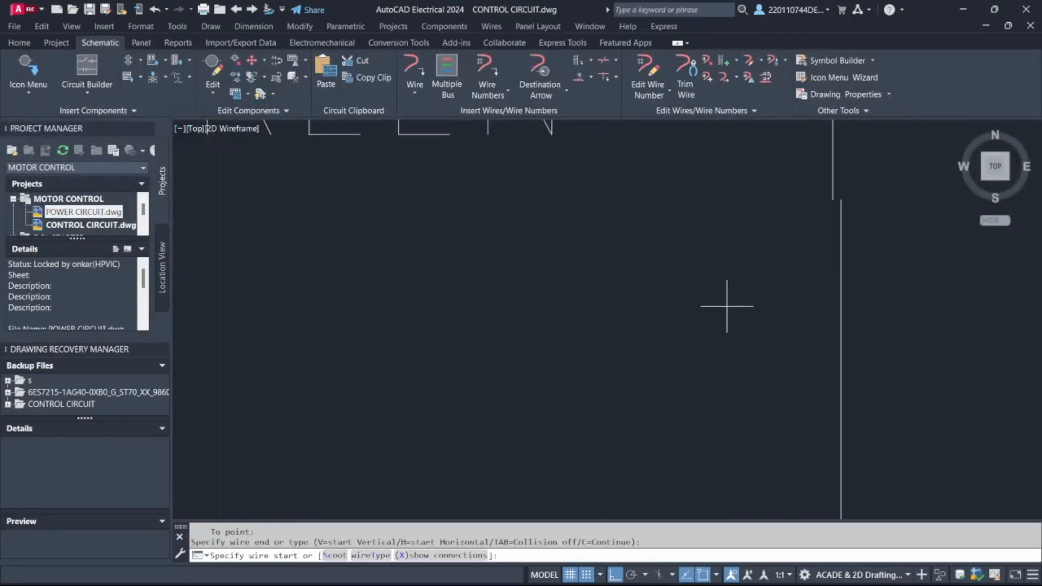
{"action": "scroll", "coordinate": [805, 340], "scroll_direction": "down", "scroll_amount": 2}
{"action": "left_click", "coordinate": [802, 360]}
{"action": "key", "text": "Escape"}
{"action": "scroll", "coordinate": [802, 364], "scroll_direction": "down", "scroll_amount": 4}
{"action": "key", "text": "ctrl+z"}
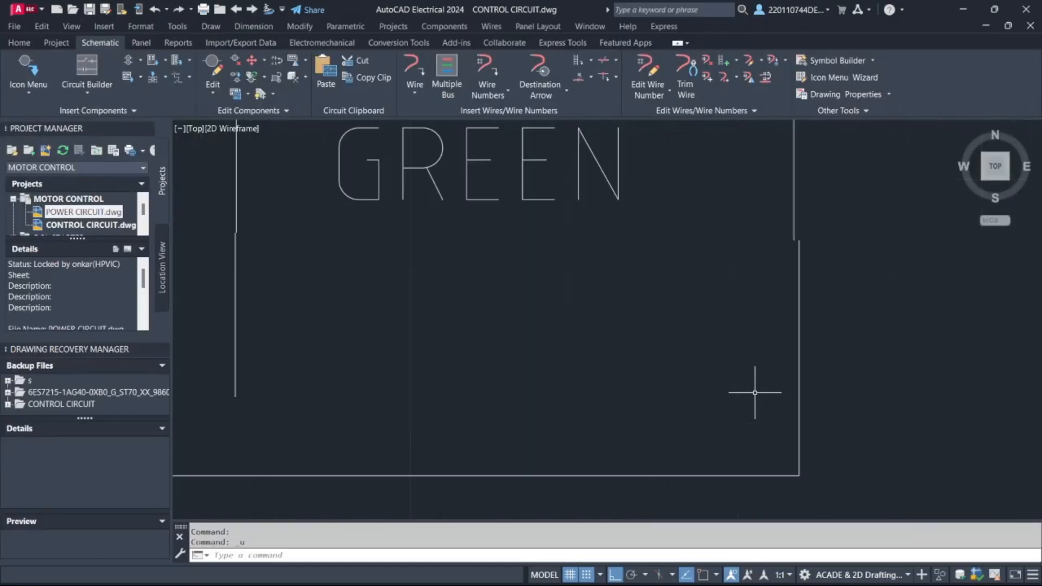
Undo the last wire drawn to the green light and turn on object snap through the object snap settings.
{"action": "key", "text": "ctrl+z"}
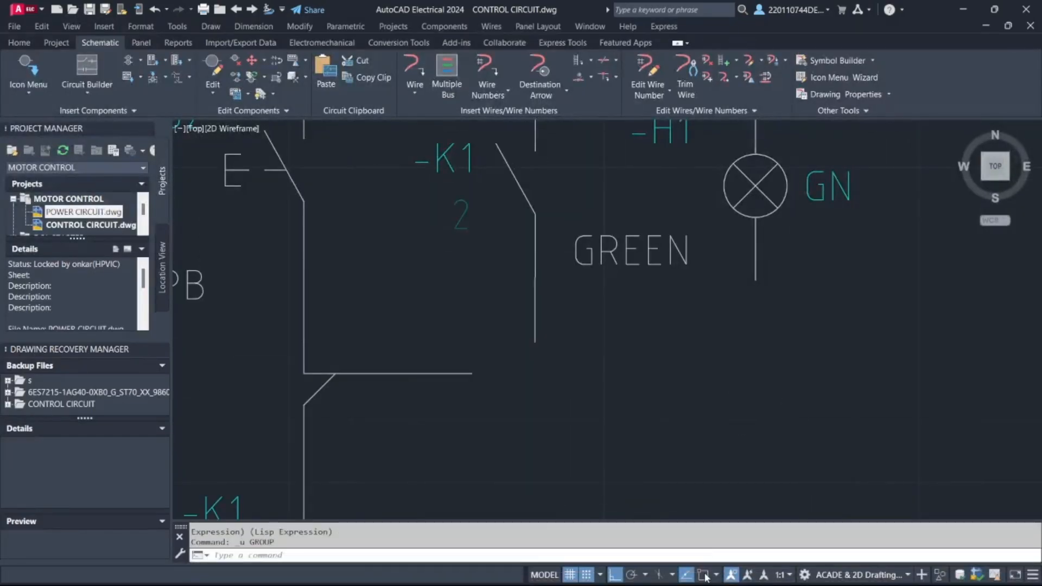
{"action": "right_click", "coordinate": [704, 577]}
{"action": "left_click", "coordinate": [685, 559]}
{"action": "left_click", "coordinate": [543, 430]}
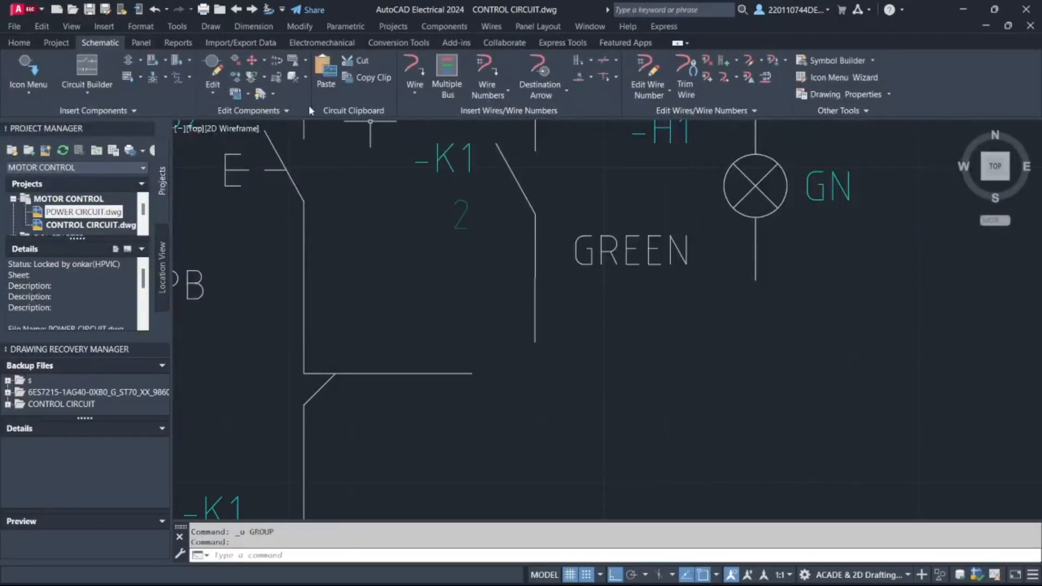
Draw an orthogonal wire from the green light's lower lead to the open end of the lower horizontal branch wire.
{"action": "left_click", "coordinate": [413, 66]}
{"action": "left_click", "coordinate": [755, 280]}
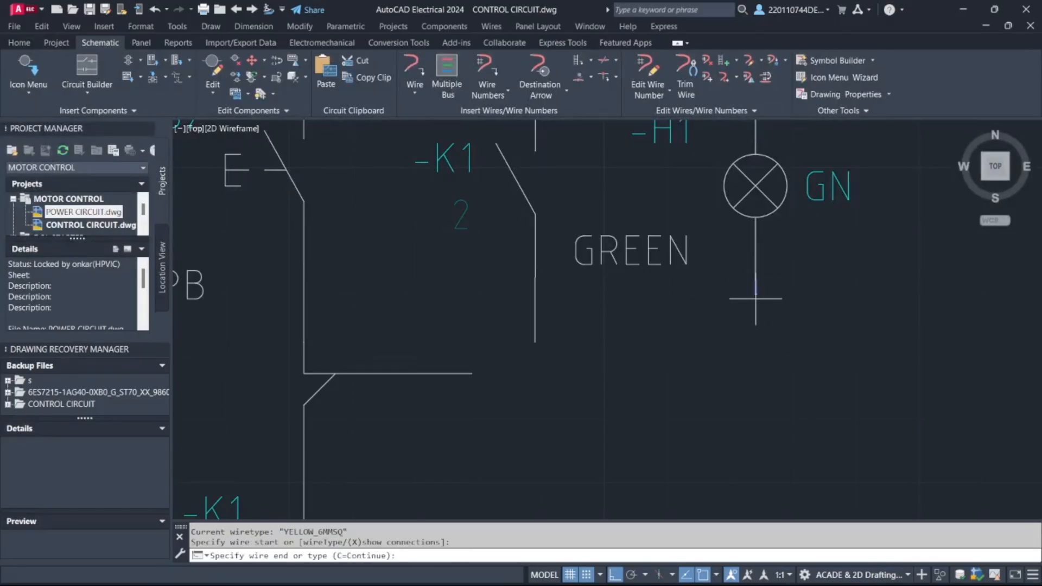
{"action": "scroll", "coordinate": [472, 373], "scroll_direction": "up", "scroll_amount": 5}
{"action": "left_click", "coordinate": [470, 378]}
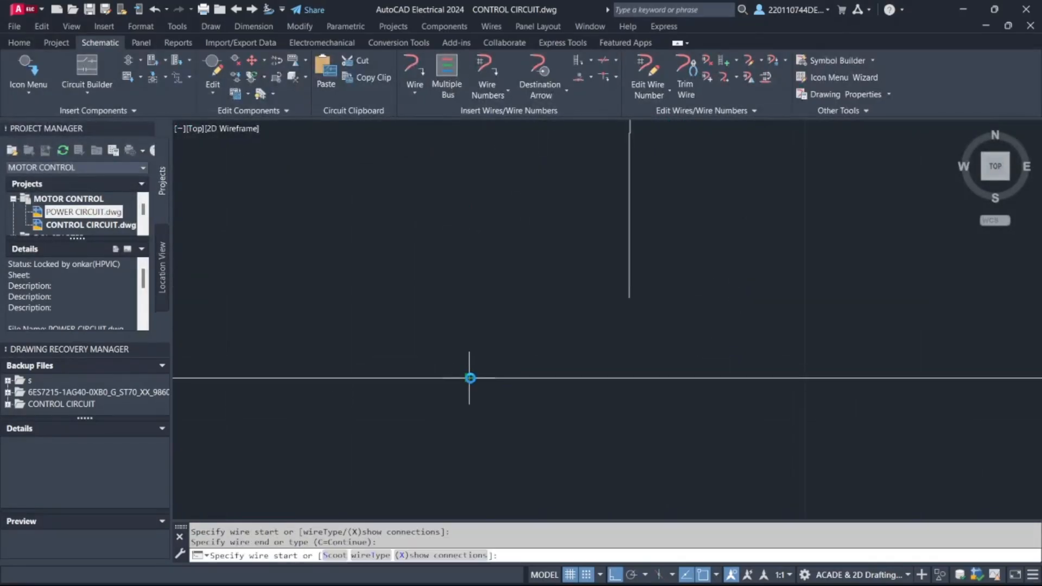
Draw a vertical wire from the lower end of the K1 contact's wire to the horizontal branch wire below it.
{"action": "key", "text": "Escape"}
{"action": "left_click", "coordinate": [413, 66]}
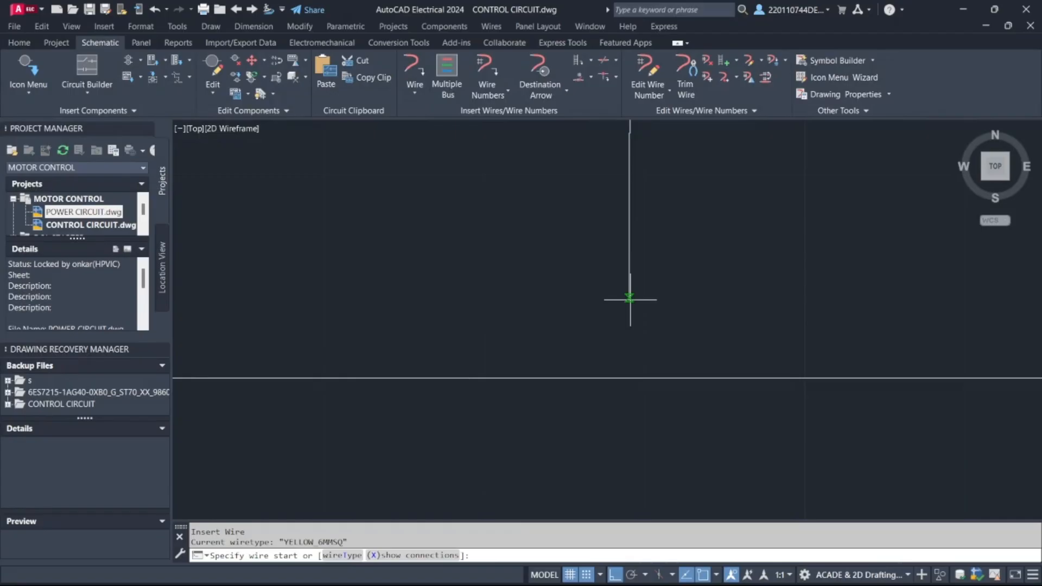
{"action": "left_click", "coordinate": [629, 298]}
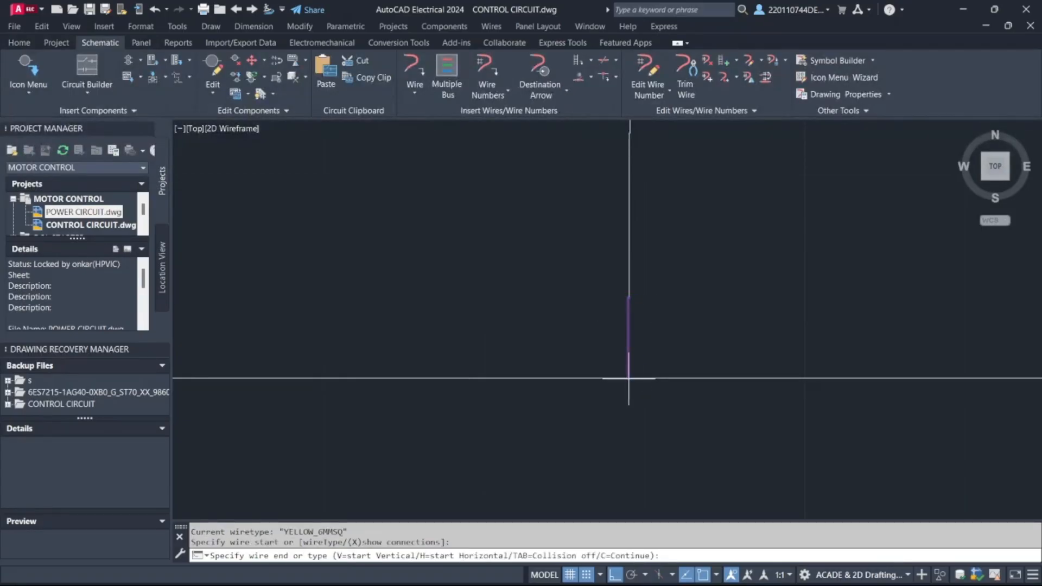
{"action": "scroll", "coordinate": [686, 342], "scroll_direction": "down", "scroll_amount": 6}
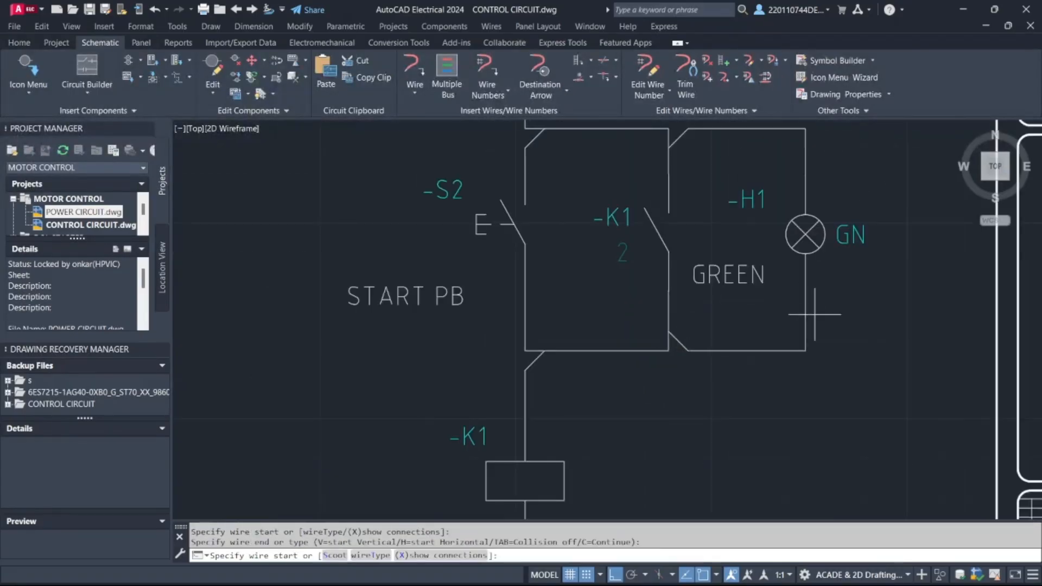
{"action": "key", "text": "Escape"}
{"action": "scroll", "coordinate": [731, 308], "scroll_direction": "up", "scroll_amount": 4}
{"action": "scroll", "coordinate": [731, 308], "scroll_direction": "down", "scroll_amount": 4}
{"action": "scroll", "coordinate": [683, 293], "scroll_direction": "up", "scroll_amount": 3}
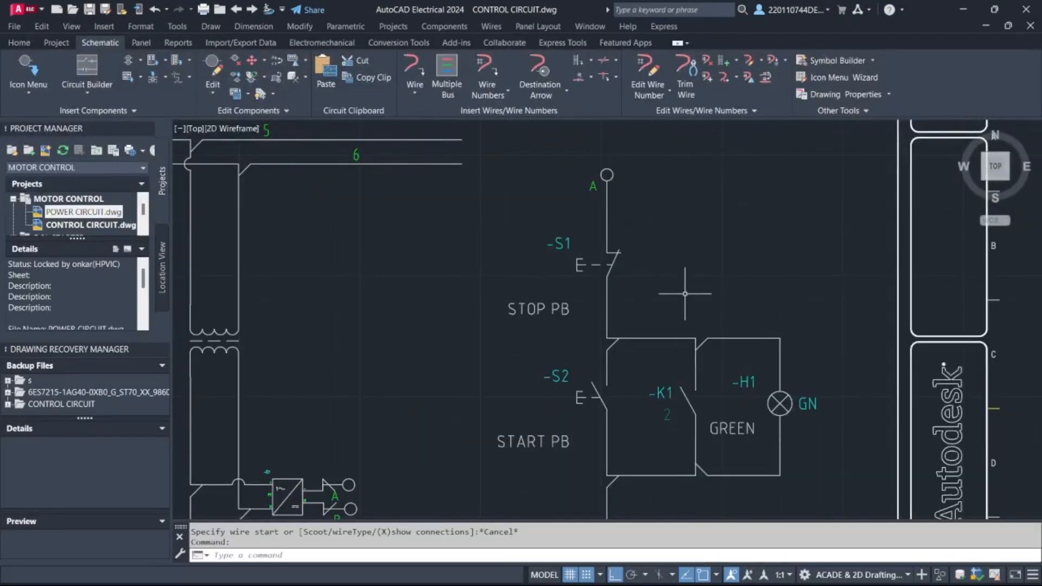
{"action": "scroll", "coordinate": [730, 249], "scroll_direction": "up", "scroll_amount": 2}
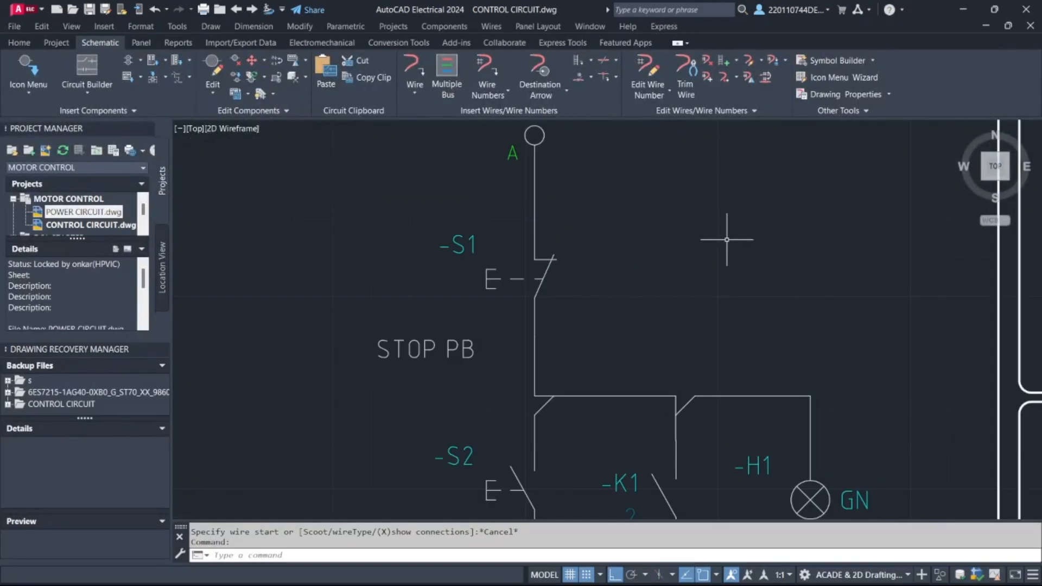
{"action": "scroll", "coordinate": [730, 273], "scroll_direction": "down", "scroll_amount": 4}
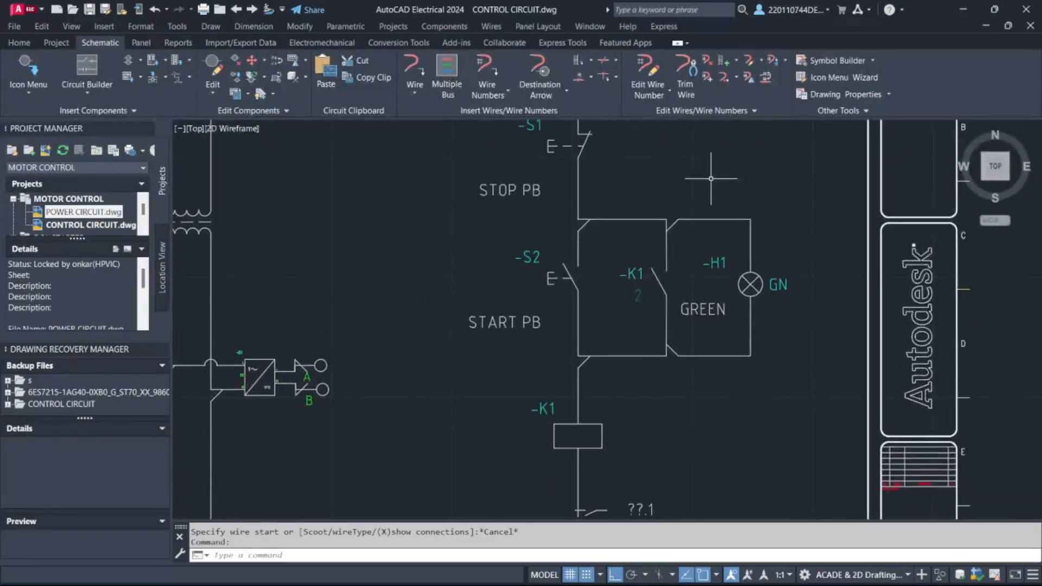
{"action": "scroll", "coordinate": [679, 351], "scroll_direction": "up", "scroll_amount": 4}
{"action": "scroll", "coordinate": [644, 304], "scroll_direction": "down", "scroll_amount": 2}
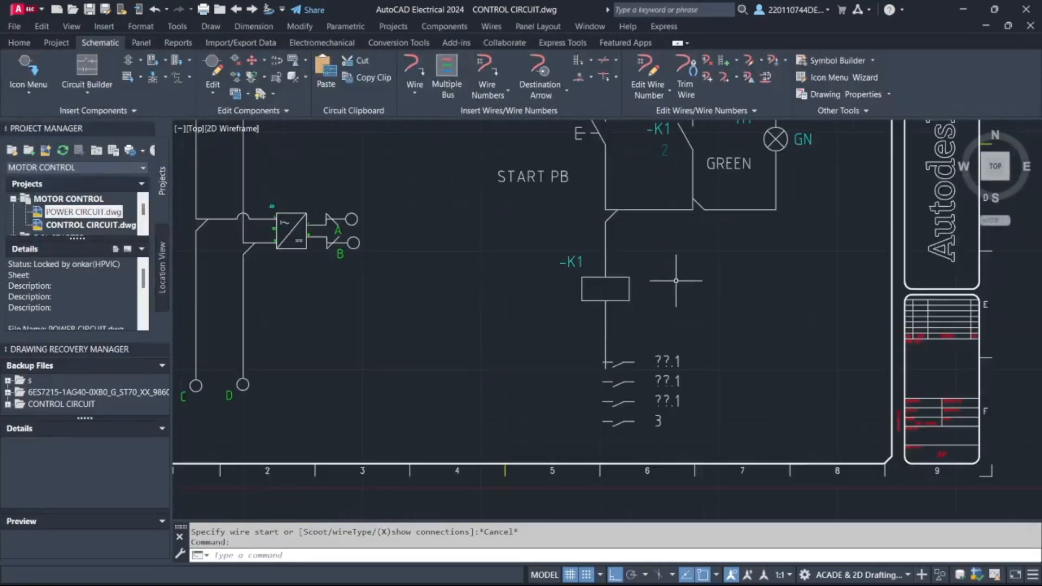
Delete the K1 relay coil with its contact cross-reference list and the leftover wire beneath it.
{"action": "scroll", "coordinate": [651, 277], "scroll_direction": "down", "scroll_amount": 2}
{"action": "left_click", "coordinate": [612, 277]}
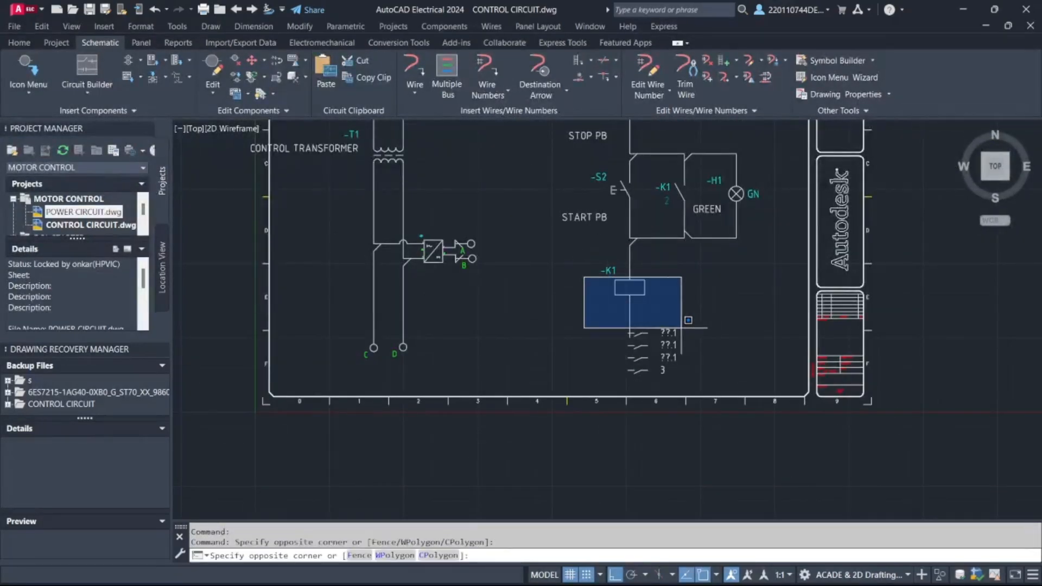
{"action": "left_click", "coordinate": [708, 391]}
{"action": "key", "text": "Delete"}
{"action": "left_click", "coordinate": [635, 303]}
{"action": "key", "text": "Delete"}
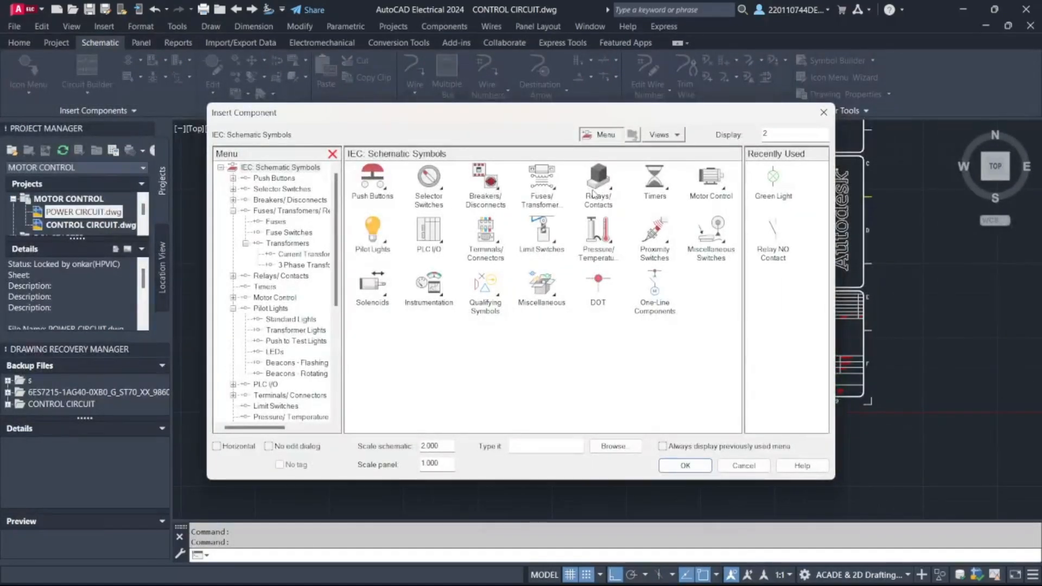
Insert a Relay Coil at the open end of the wire below the start button's lower junction.
{"action": "left_click", "coordinate": [594, 193]}
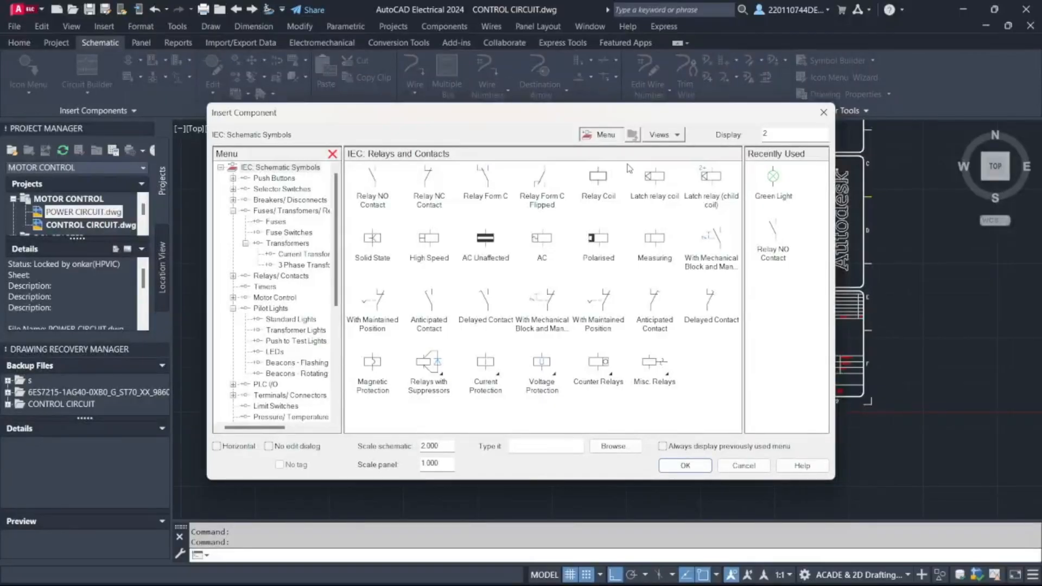
{"action": "left_click", "coordinate": [598, 182]}
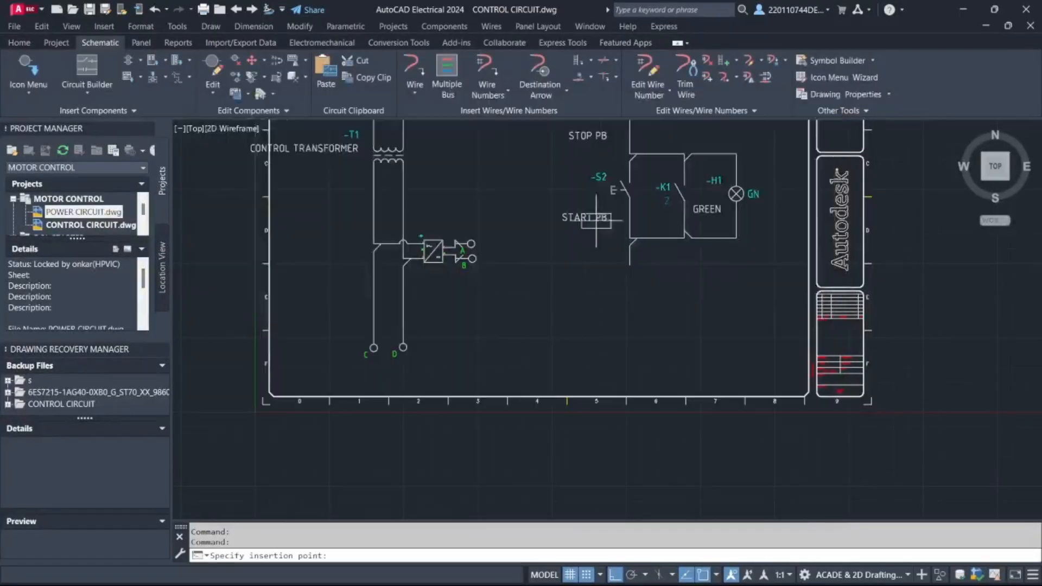
{"action": "left_click", "coordinate": [628, 276]}
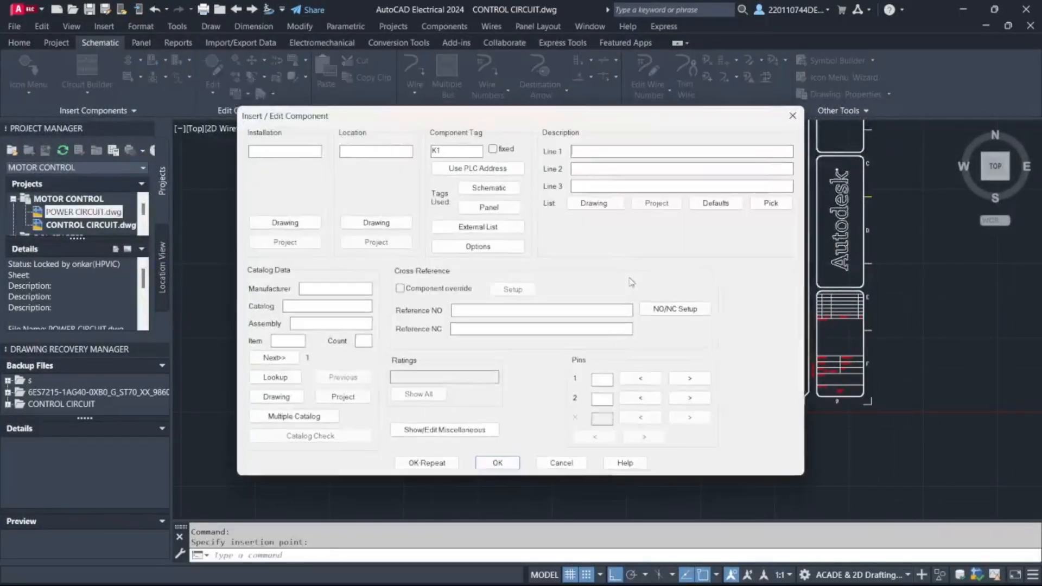
Check the project's location list including the external list, and dismiss the relay coil's component dialog.
{"action": "left_click", "coordinate": [408, 242]}
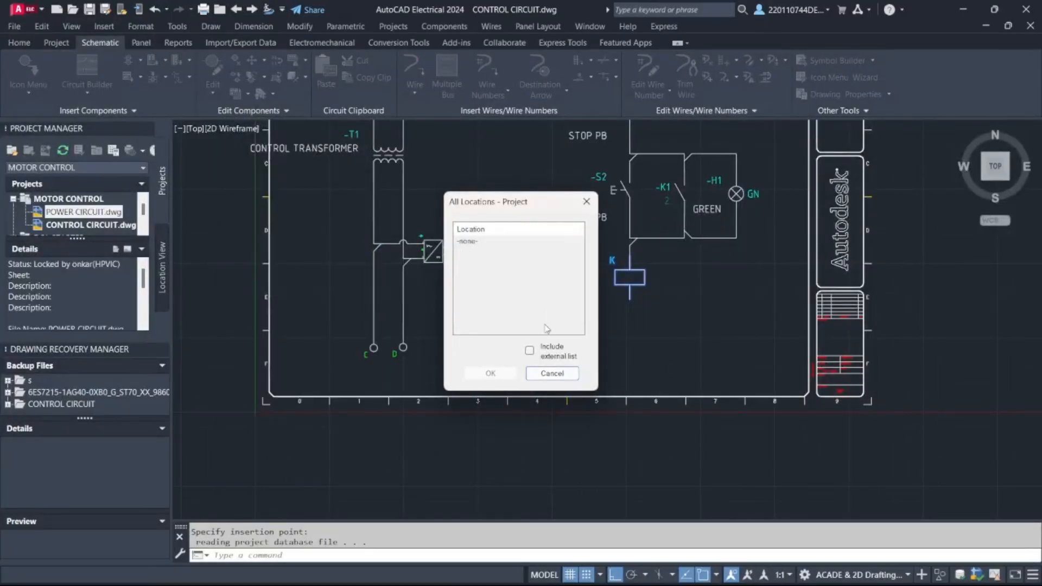
{"action": "left_click", "coordinate": [537, 352]}
{"action": "left_click", "coordinate": [649, 91]}
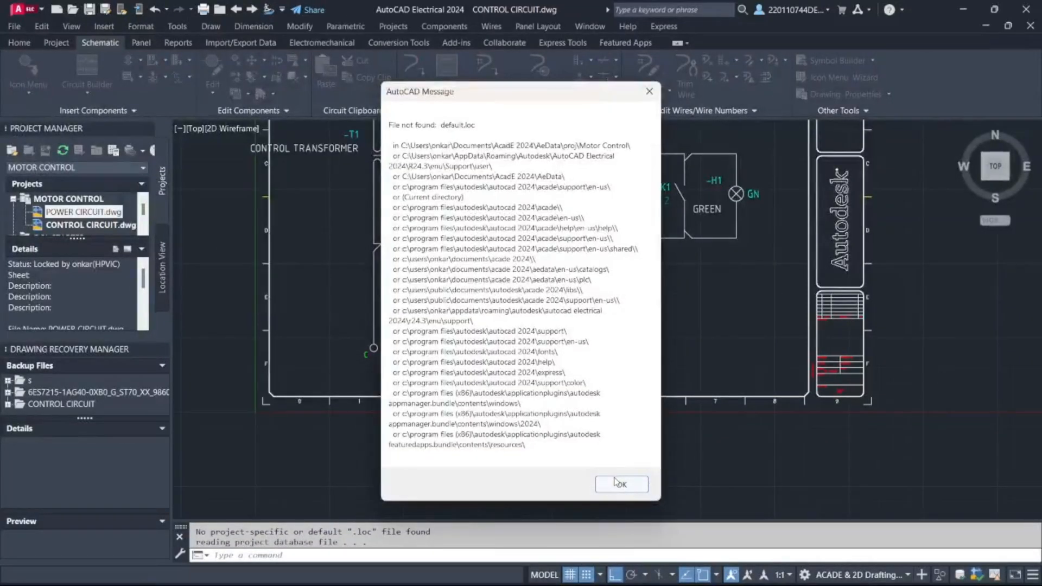
{"action": "left_click", "coordinate": [618, 484]}
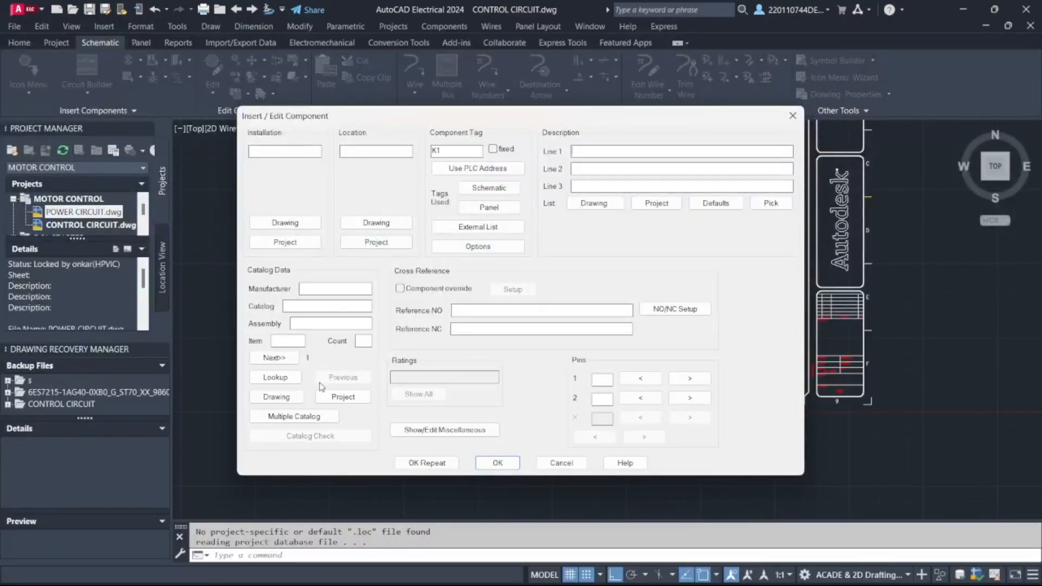
{"action": "left_click", "coordinate": [561, 463]}
Draw a vertical wire straight down from the K1 coil's lower lead to a free end above the drawing border.
{"action": "scroll", "coordinate": [568, 400], "scroll_direction": "up", "scroll_amount": 4}
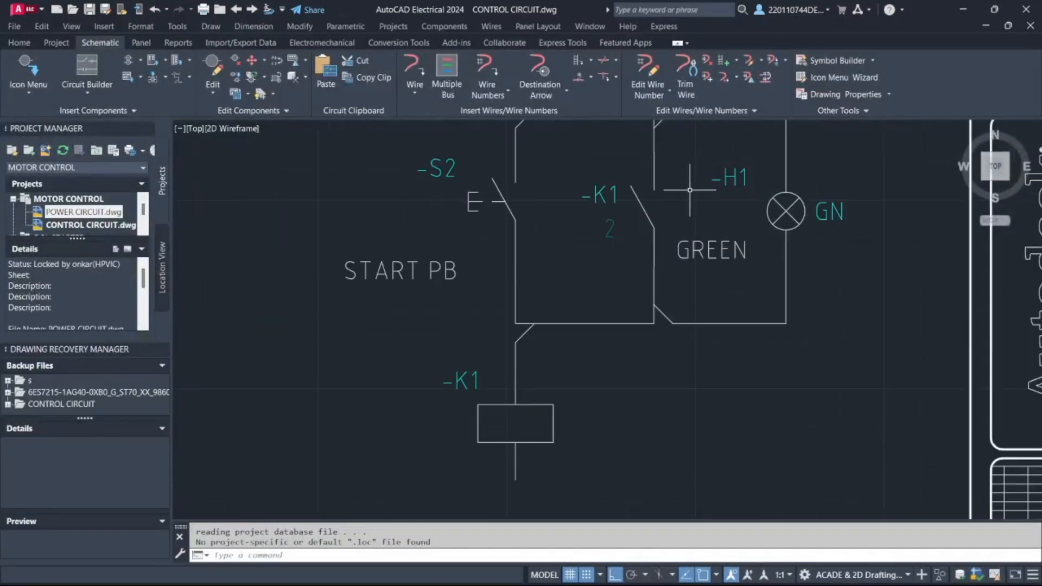
{"action": "scroll", "coordinate": [568, 401], "scroll_direction": "down", "scroll_amount": 5}
{"action": "scroll", "coordinate": [568, 400], "scroll_direction": "up", "scroll_amount": 3}
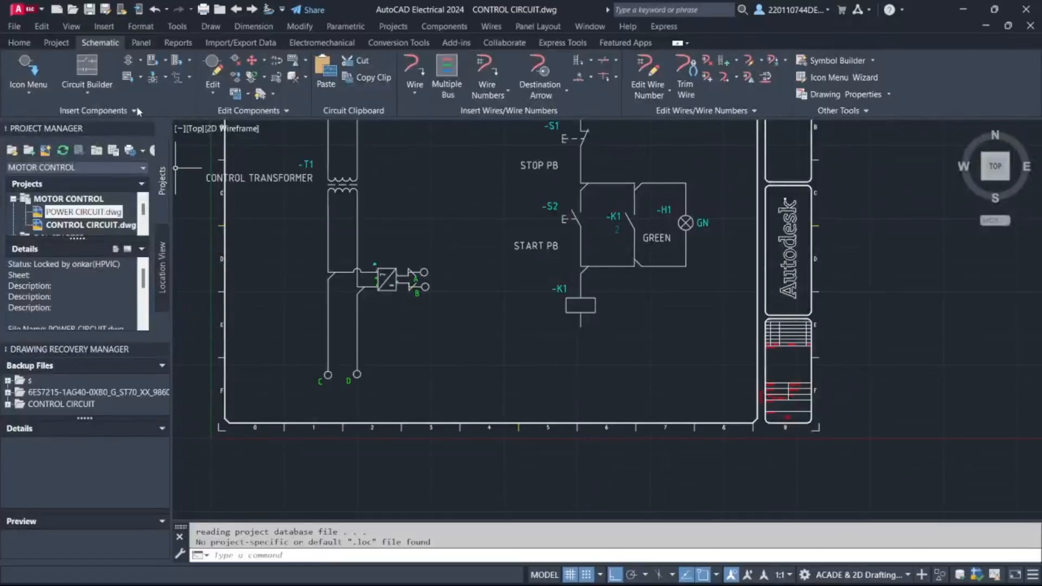
{"action": "left_click", "coordinate": [413, 71]}
{"action": "left_click", "coordinate": [580, 327]}
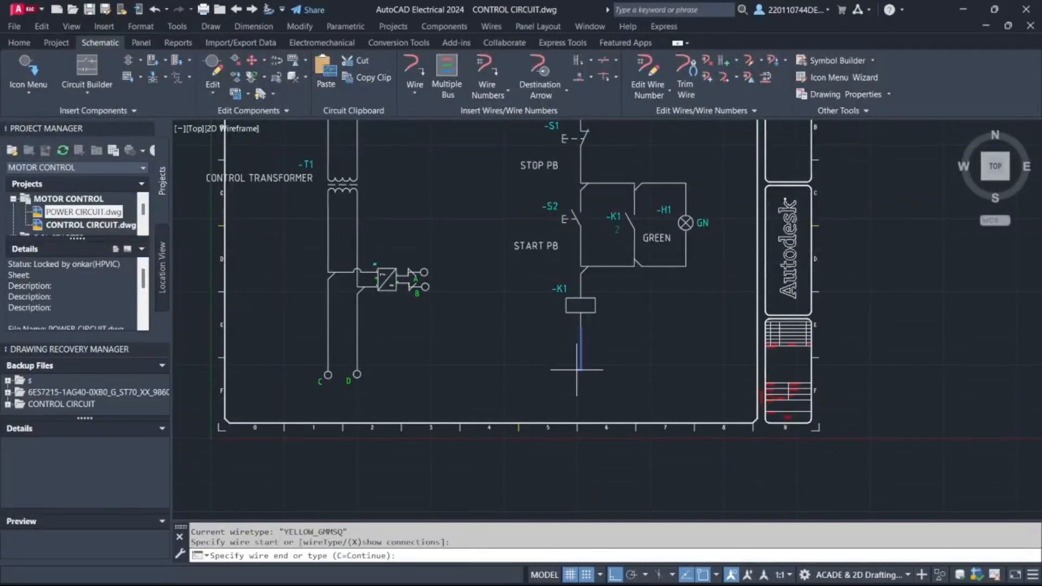
{"action": "key", "text": "Escape"}
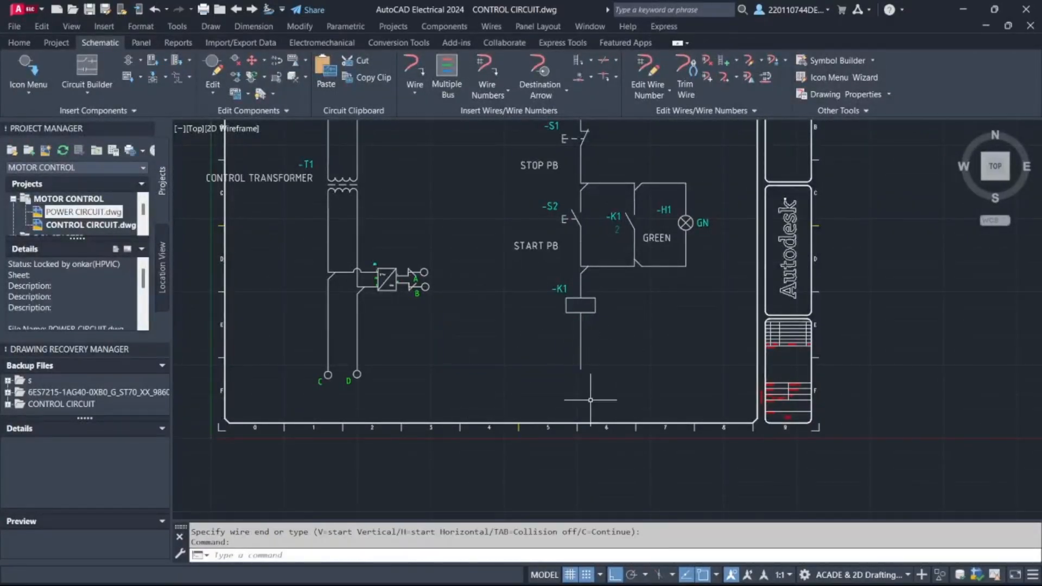
Draw a parallel branch wire around the stop button S1, from the wire above it to the wire below it.
{"action": "scroll", "coordinate": [438, 287], "scroll_direction": "down", "scroll_amount": 3}
{"action": "scroll", "coordinate": [498, 239], "scroll_direction": "up", "scroll_amount": 3}
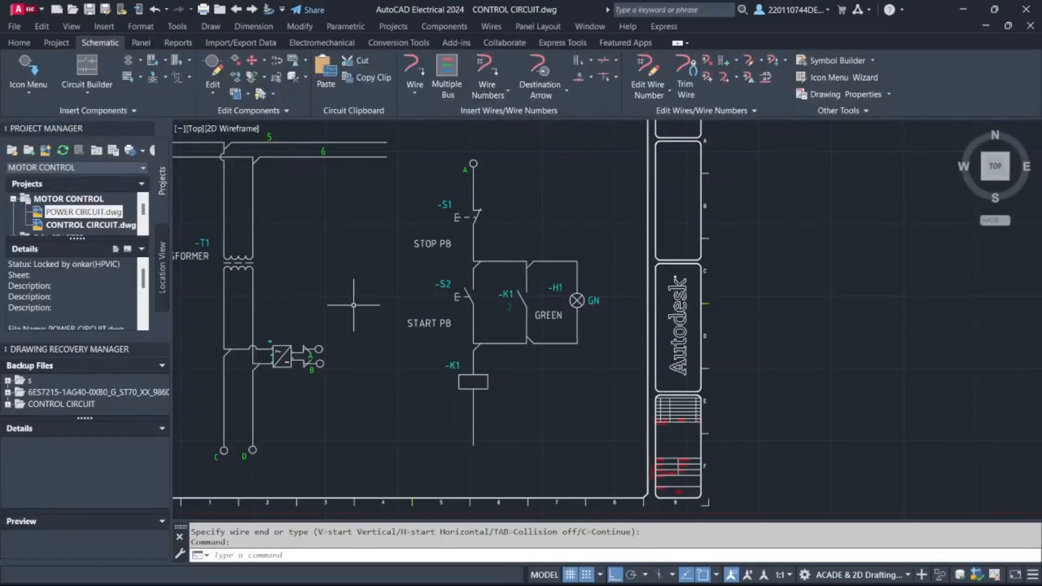
{"action": "scroll", "coordinate": [491, 168], "scroll_direction": "up", "scroll_amount": 5}
{"action": "left_click", "coordinate": [414, 71]}
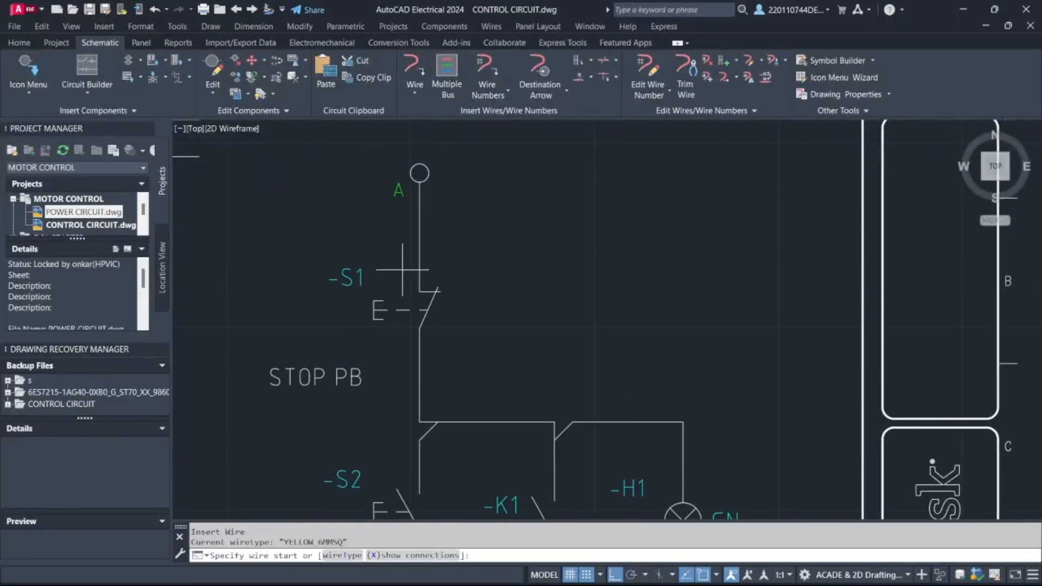
{"action": "left_click", "coordinate": [420, 231]}
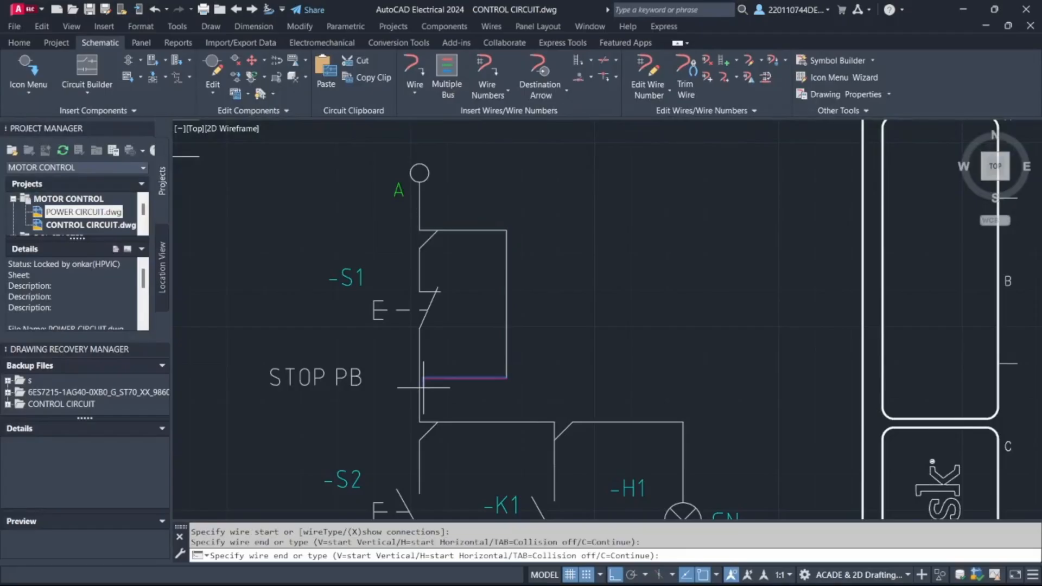
{"action": "key", "text": "Escape"}
{"action": "key", "text": "Escape"}
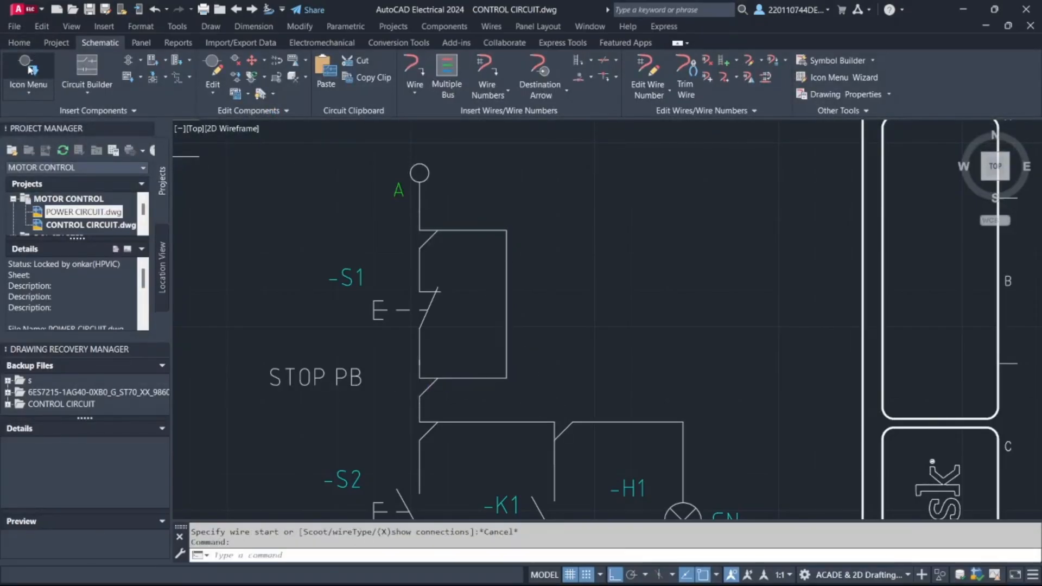
Insert a red standard pilot light tagged H2 with the description RED on the vertical wire parallel to S1.
{"action": "left_click", "coordinate": [29, 70]}
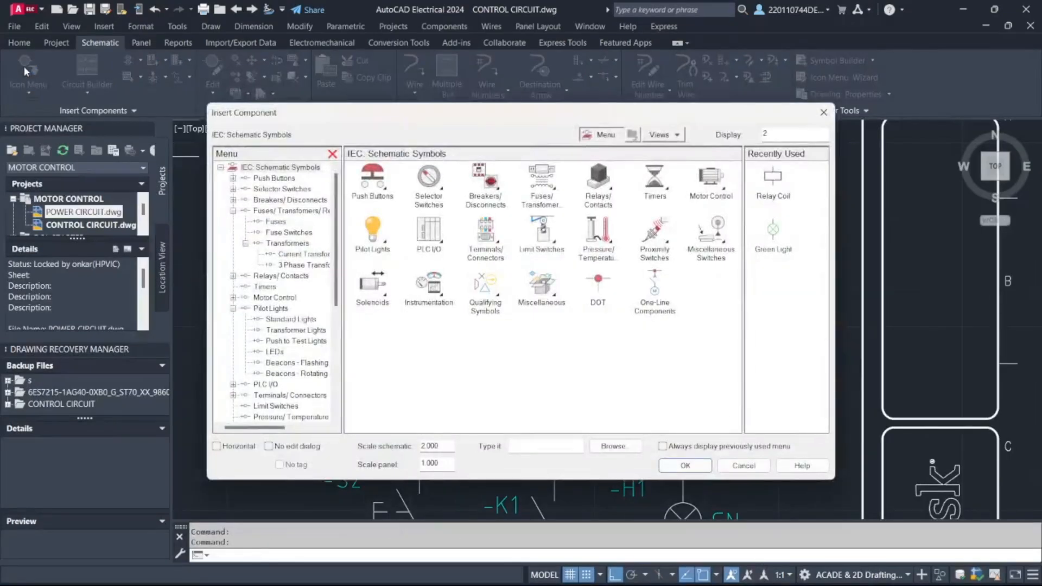
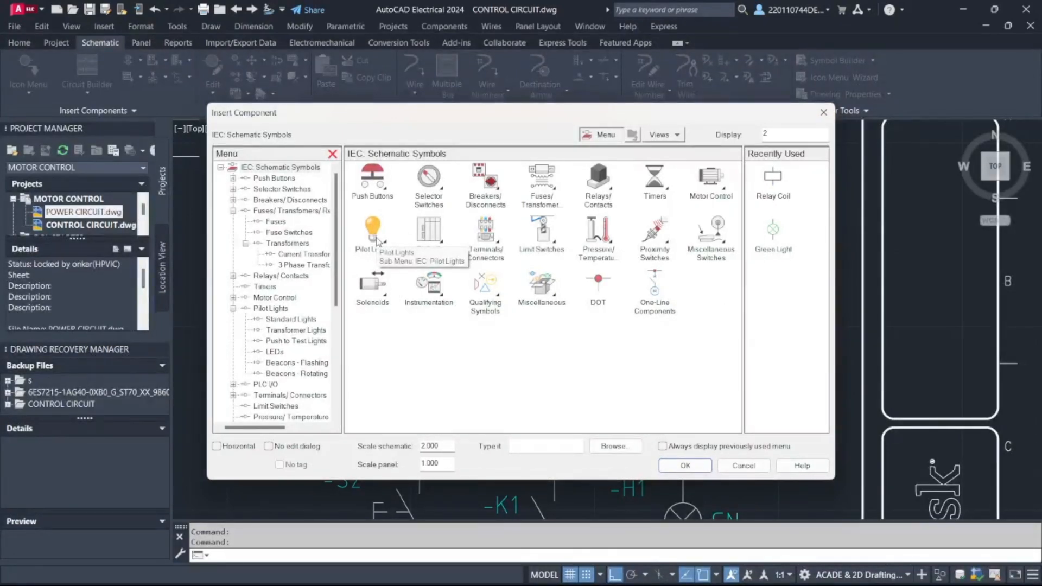
{"action": "left_click", "coordinate": [376, 240]}
{"action": "left_click", "coordinate": [374, 183]}
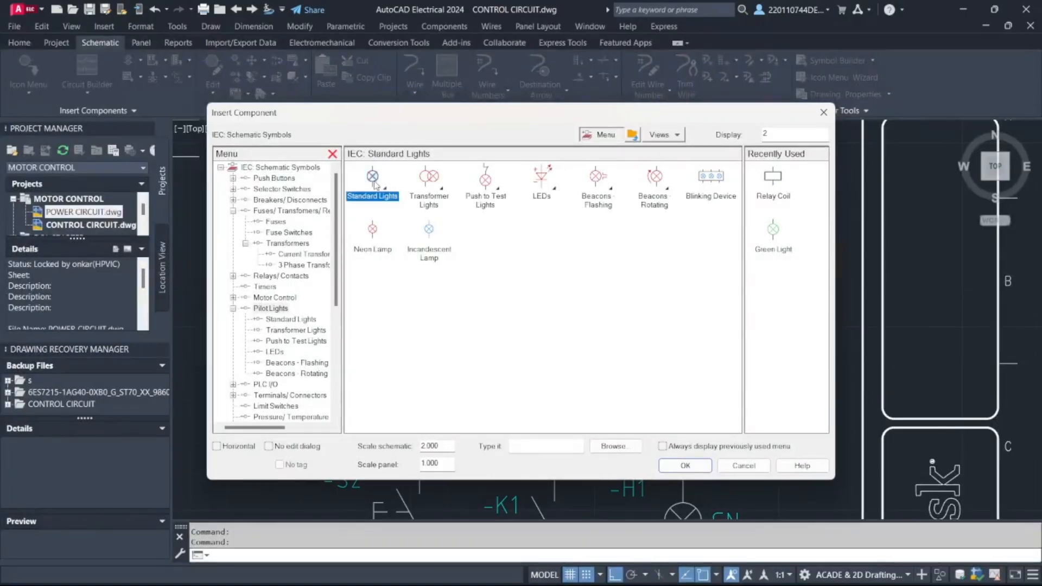
{"action": "left_click", "coordinate": [380, 173]}
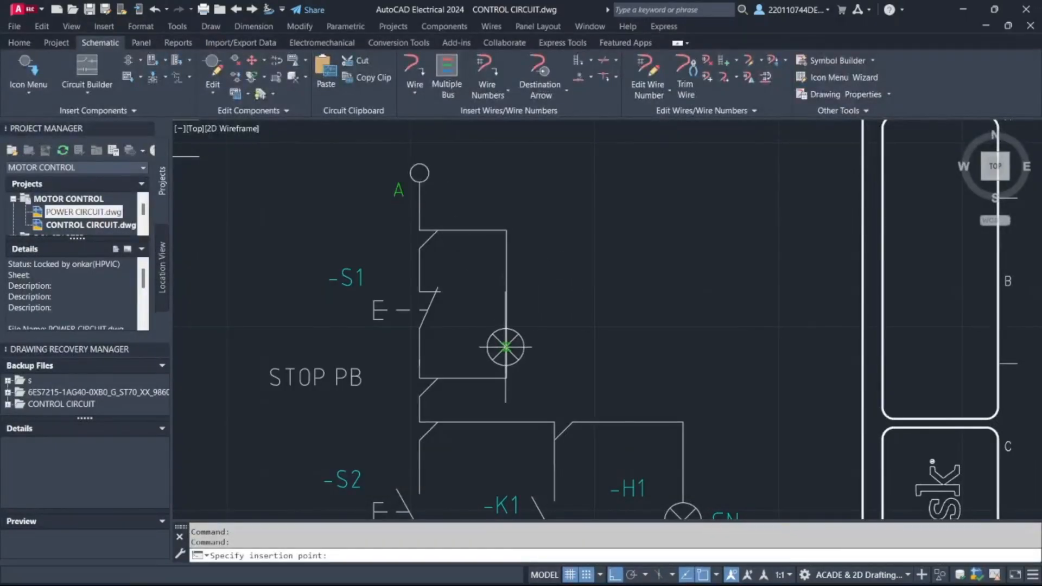
{"action": "left_click", "coordinate": [505, 321]}
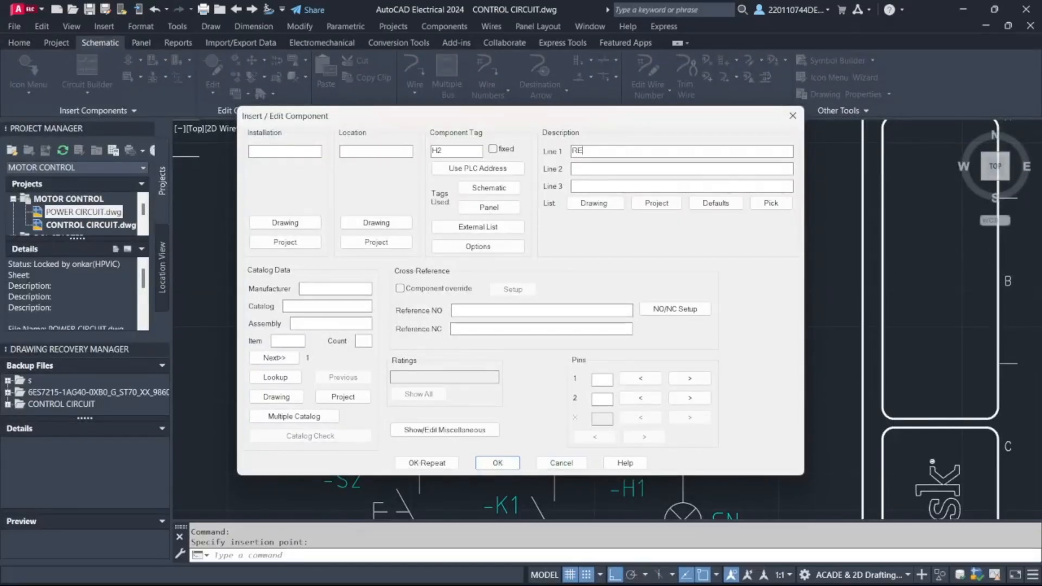
{"action": "left_click", "coordinate": [497, 462]}
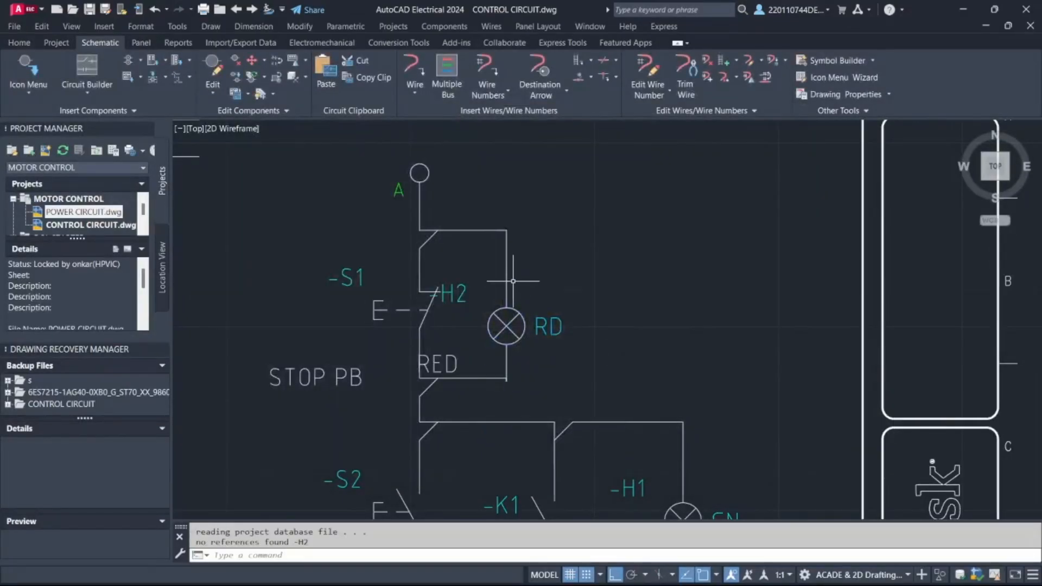
Delete the red pilot light H2 from the branch parallel to the stop button.
{"action": "middle_click_drag", "start_coordinate": [617, 371], "coordinate": [688, 256]}
{"action": "scroll", "coordinate": [548, 372], "scroll_direction": "up", "scroll_amount": 4}
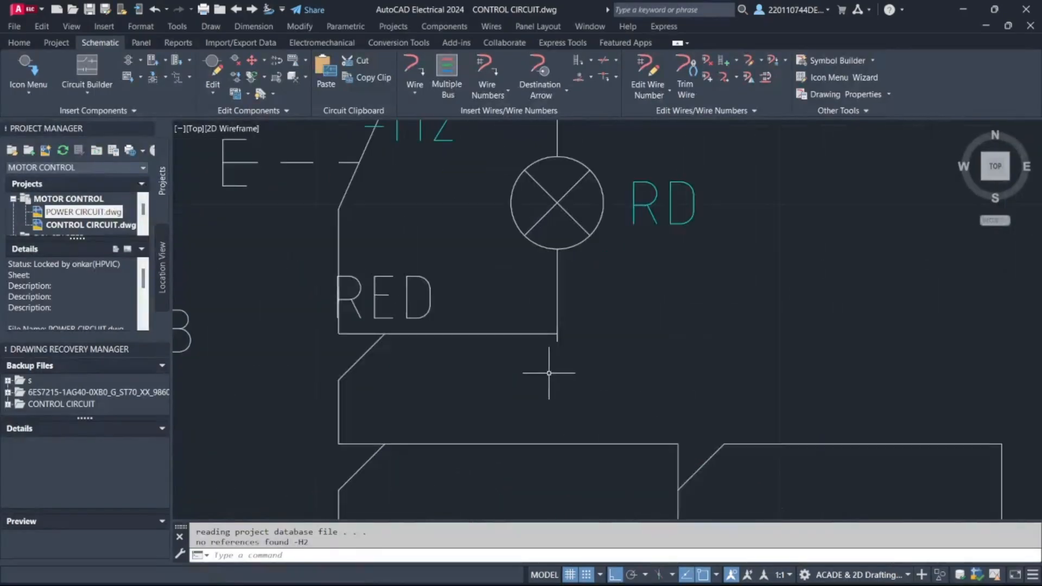
{"action": "scroll", "coordinate": [548, 333], "scroll_direction": "down", "scroll_amount": 6}
{"action": "left_click", "coordinate": [549, 302]}
{"action": "key", "text": "Delete"}
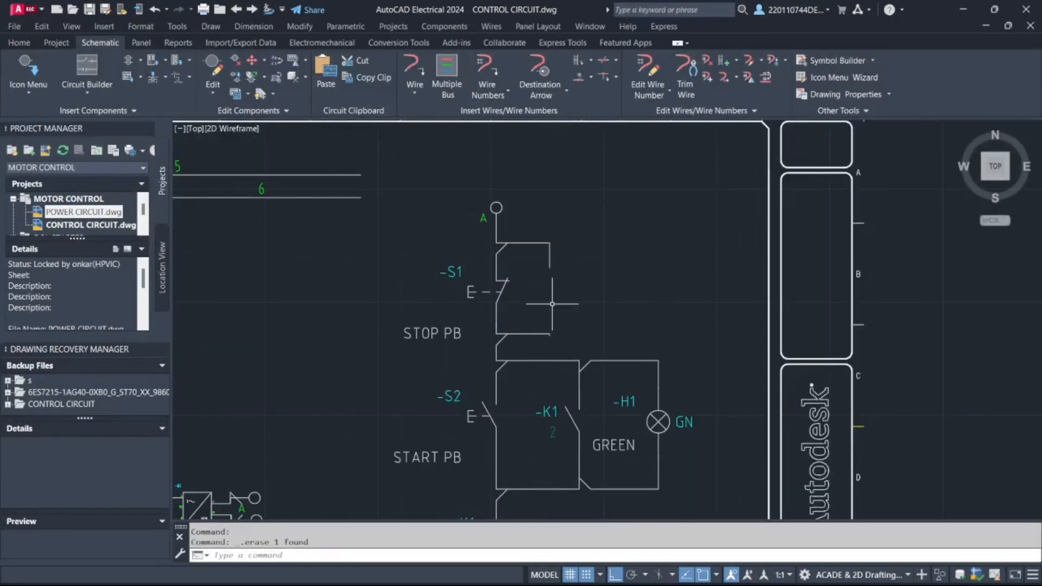
Undo the H2 deletion, the H2 insertion and the parallel branch wire around the stop button S1.
{"action": "left_click", "coordinate": [541, 335]}
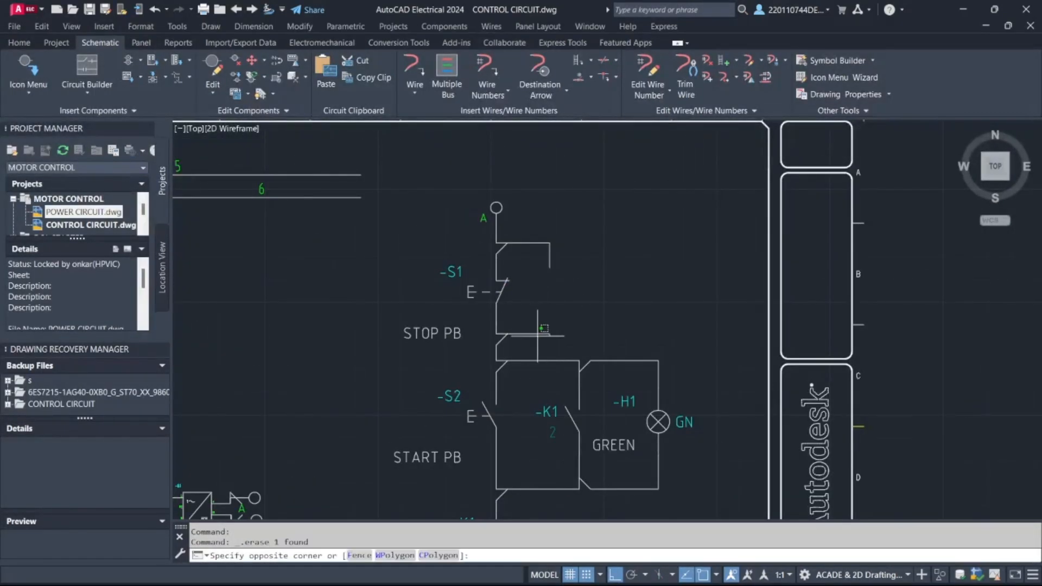
{"action": "key", "text": "ctrl+z"}
{"action": "key", "text": "Escape"}
{"action": "key", "text": "ctrl+z"}
{"action": "key", "text": "ctrl+z"}
{"action": "key", "text": "ctrl+z"}
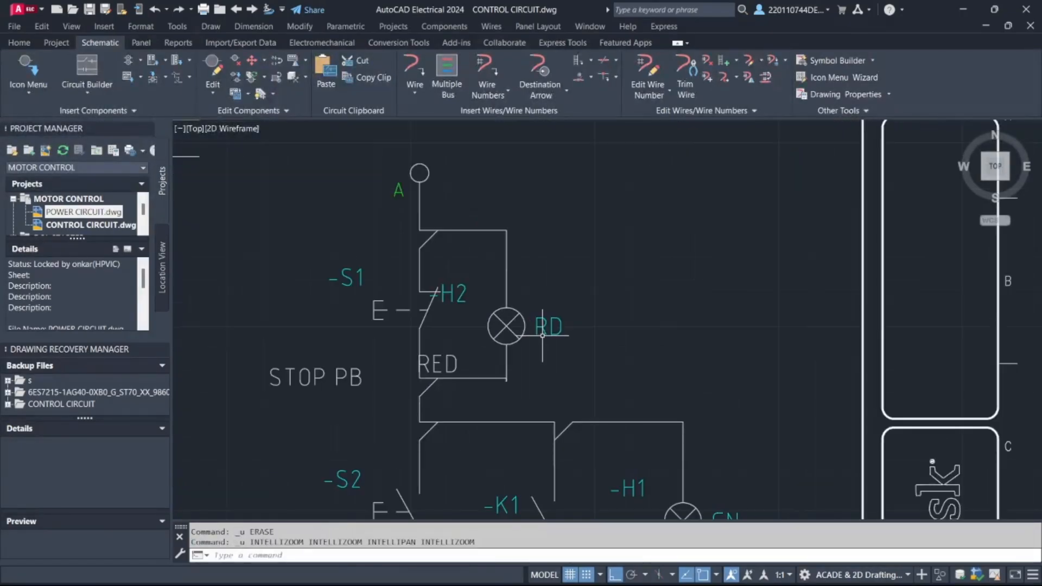
{"action": "key", "text": "ctrl+z"}
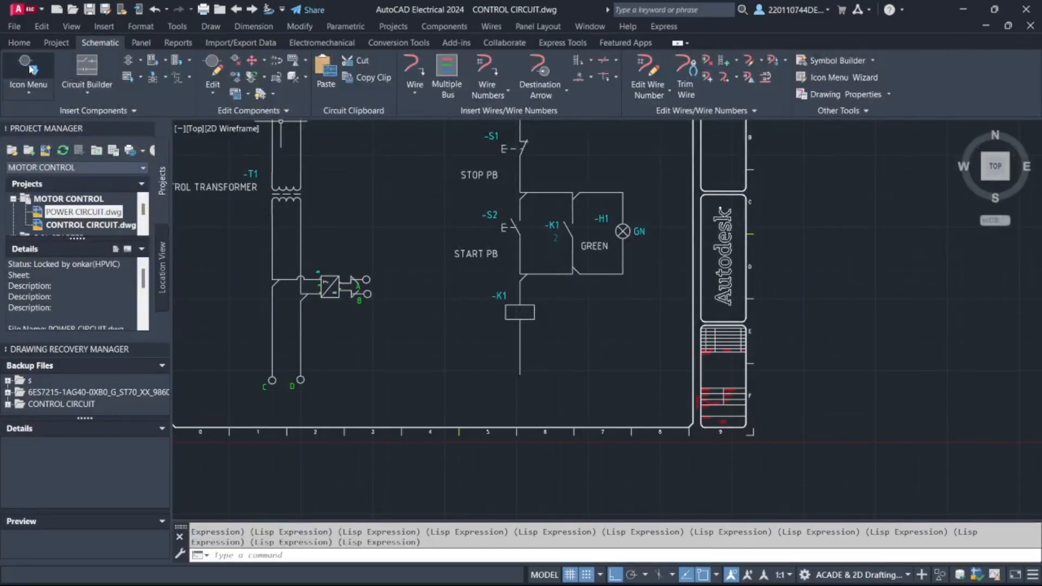
Try a branch wire from the wire below the K1 coil to the wire under pilot light H1, then delete it.
{"action": "left_click", "coordinate": [415, 70]}
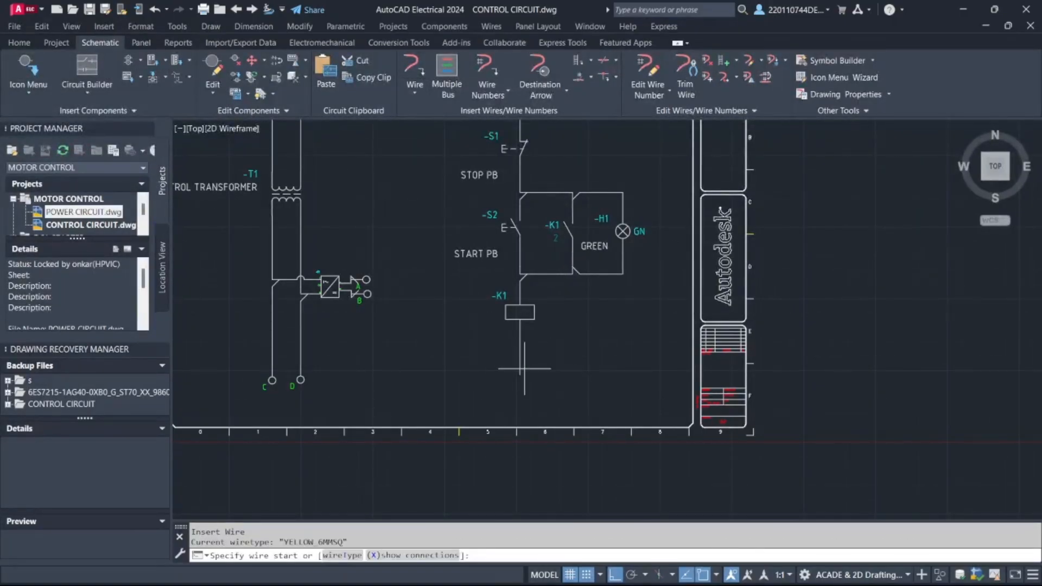
{"action": "left_click", "coordinate": [521, 368]}
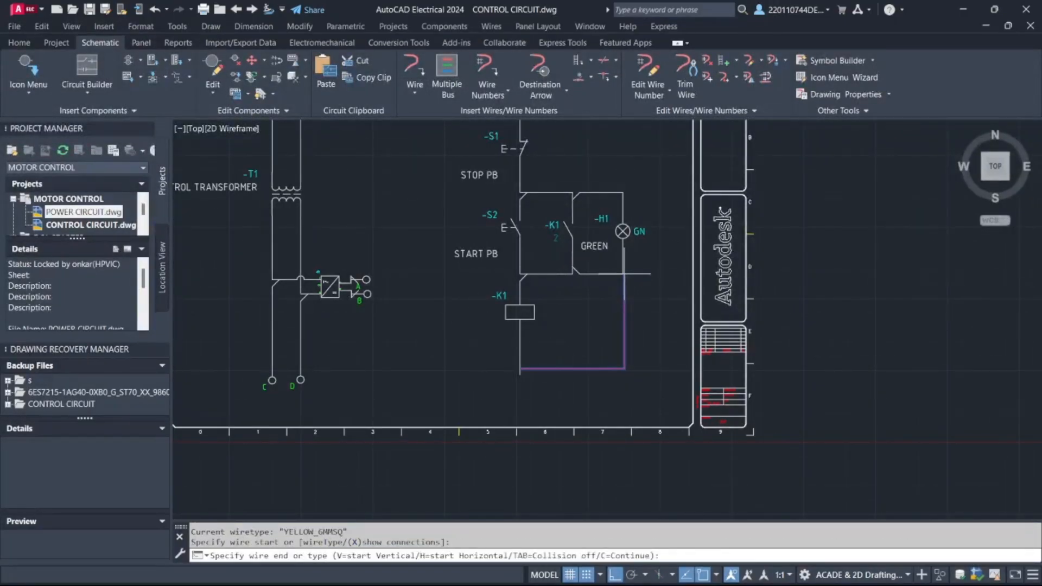
{"action": "left_click", "coordinate": [624, 248]}
{"action": "key", "text": "Escape"}
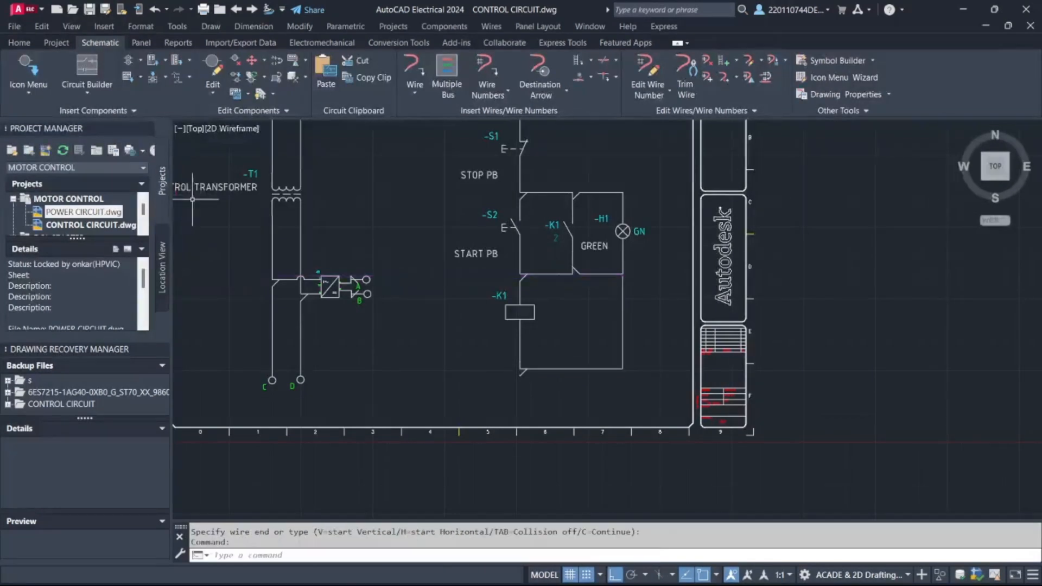
{"action": "left_click", "coordinate": [622, 329]}
{"action": "key", "text": "Delete"}
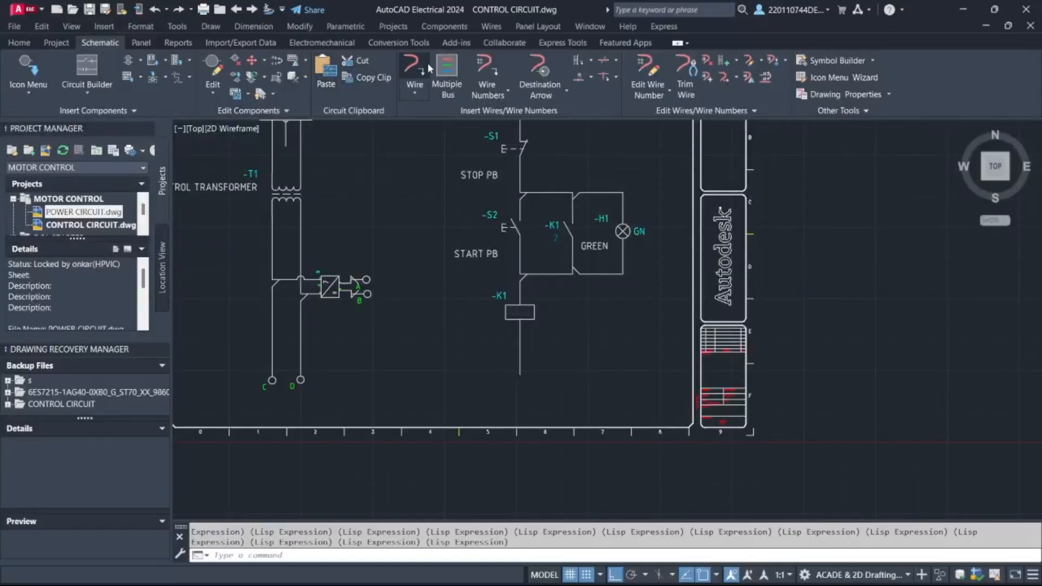
Draw a wire from the lower corner of the H1 branch down and across to the vertical wire below the K1 coil.
{"action": "left_click", "coordinate": [414, 68]}
{"action": "scroll", "coordinate": [632, 302], "scroll_direction": "up", "scroll_amount": 4}
{"action": "left_click", "coordinate": [601, 225]}
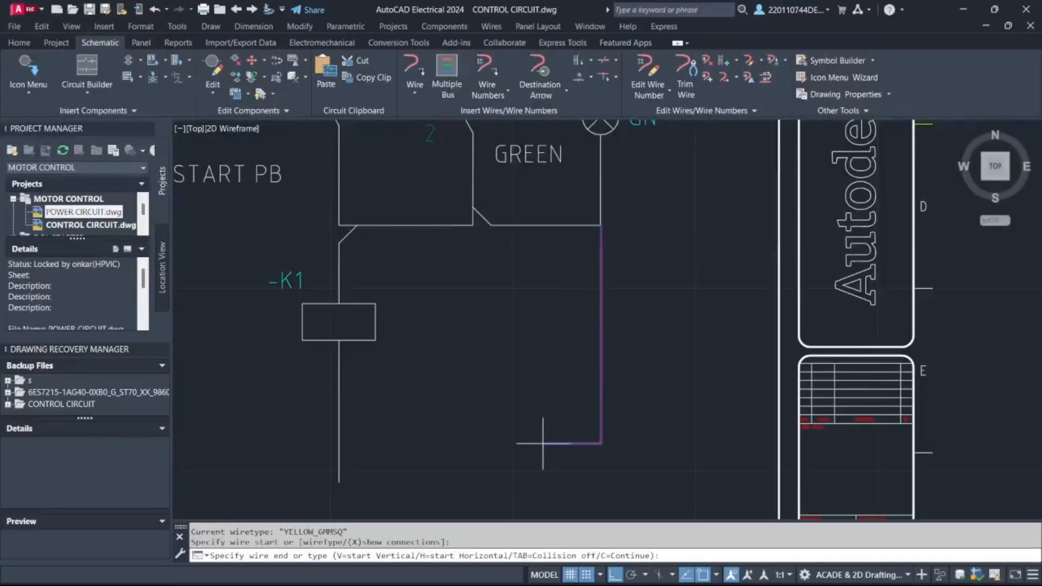
{"action": "left_click", "coordinate": [339, 458]}
{"action": "scroll", "coordinate": [280, 289], "scroll_direction": "down", "scroll_amount": 2}
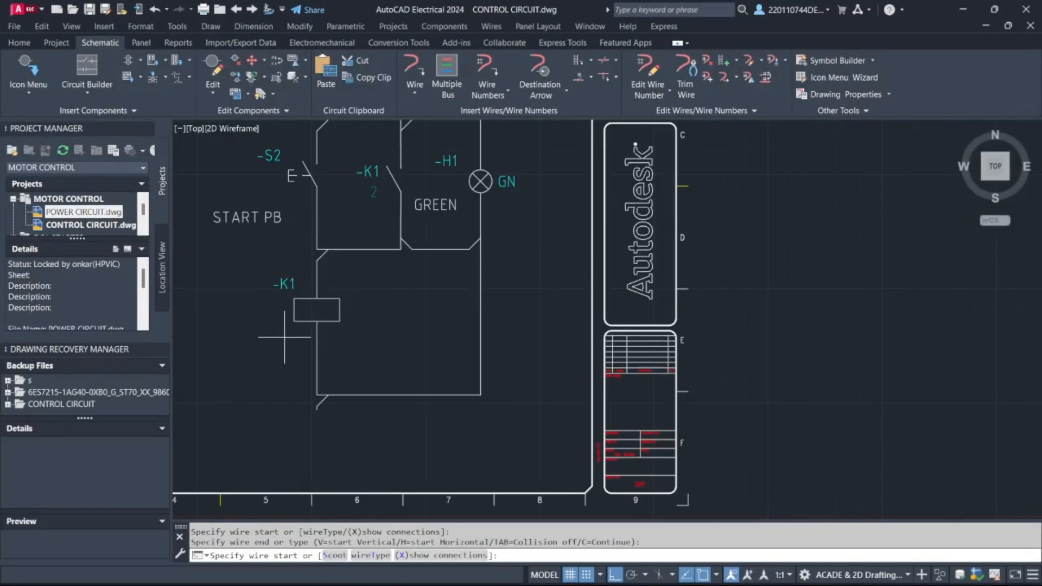
Try to extend the main wire downward from below the K1 branch junction, then delete the added piece.
{"action": "left_click", "coordinate": [316, 429]}
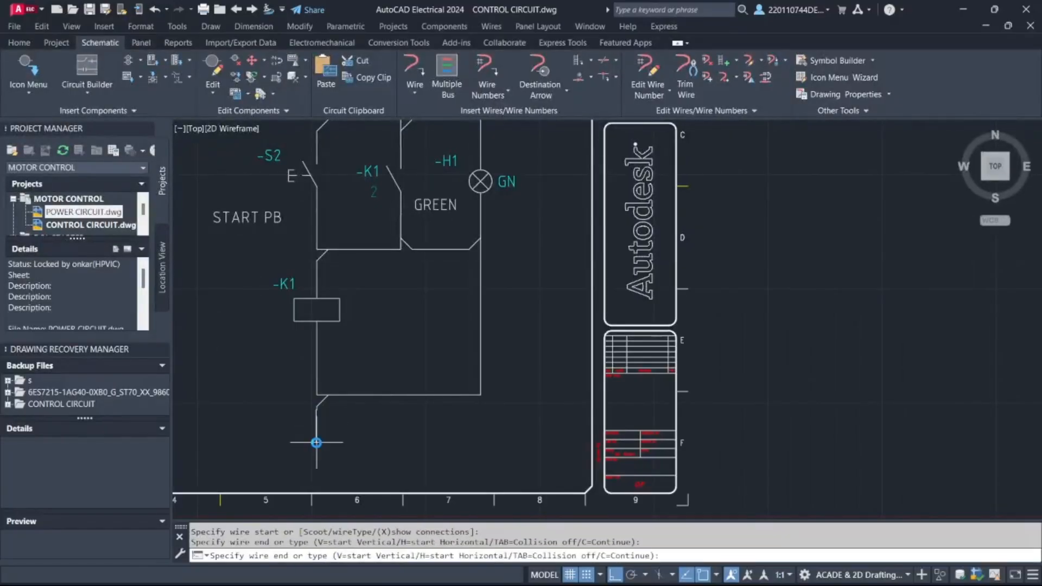
{"action": "key", "text": "Escape"}
{"action": "scroll", "coordinate": [347, 428], "scroll_direction": "up", "scroll_amount": 4}
{"action": "left_click", "coordinate": [270, 419]}
{"action": "key", "text": "Delete"}
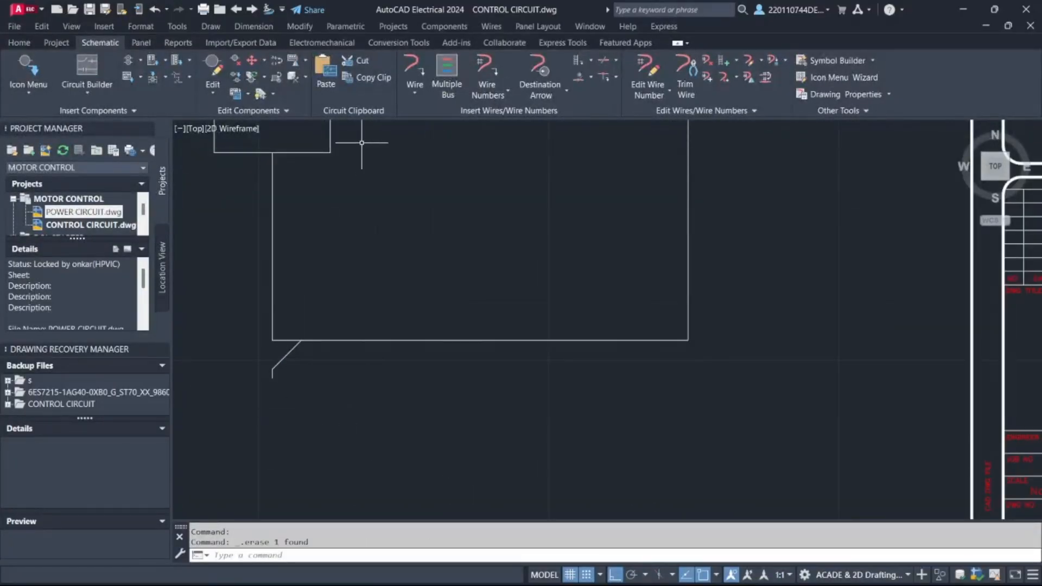
Extend the main wire straight down from the end of the stub below the K1 branch junction.
{"action": "left_click", "coordinate": [414, 70]}
{"action": "left_click", "coordinate": [274, 376]}
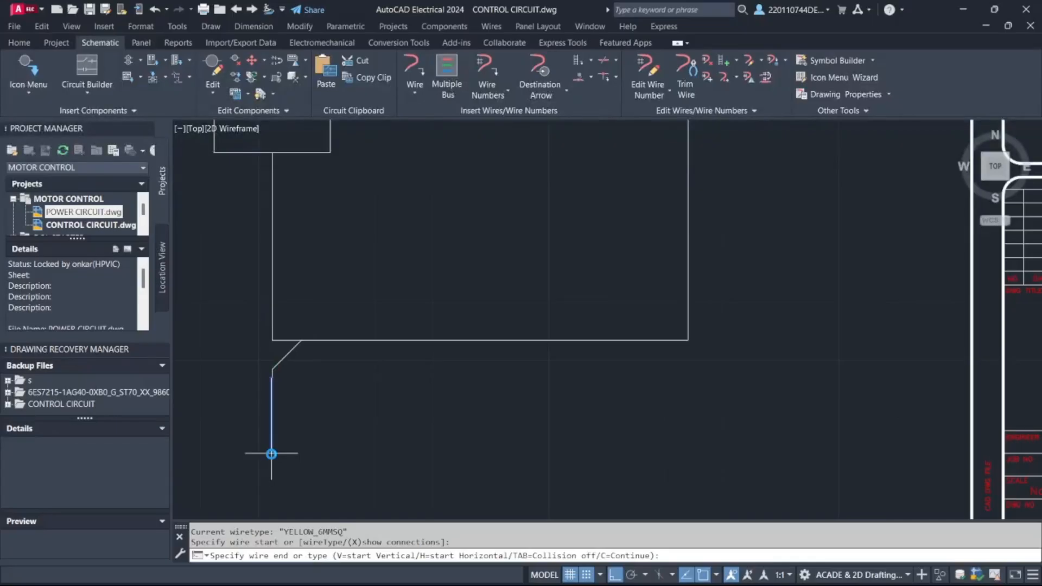
{"action": "key", "text": "Escape"}
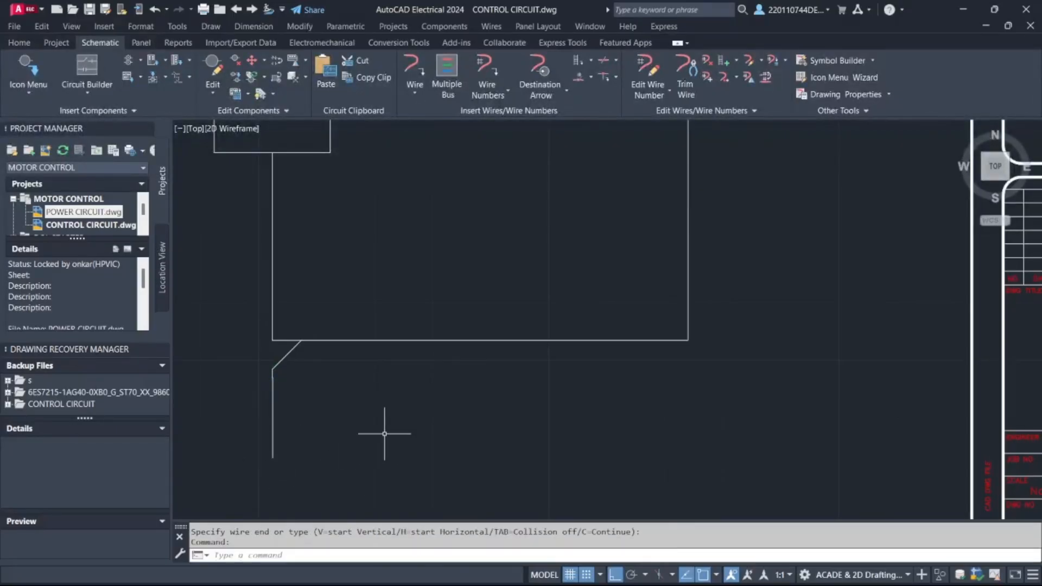
Try to insert a Relay NC Contact on the vertical wire below pilot light H1, then undo the insertion.
{"action": "scroll", "coordinate": [456, 274], "scroll_direction": "down", "scroll_amount": 6}
{"action": "middle_click_drag", "start_coordinate": [376, 272], "coordinate": [447, 263]}
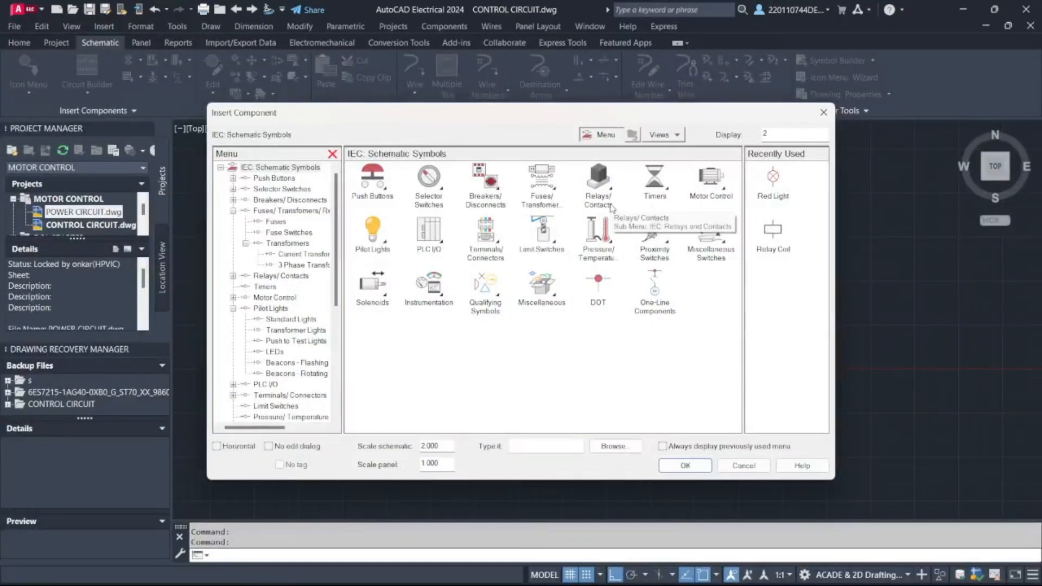
{"action": "left_click", "coordinate": [601, 180]}
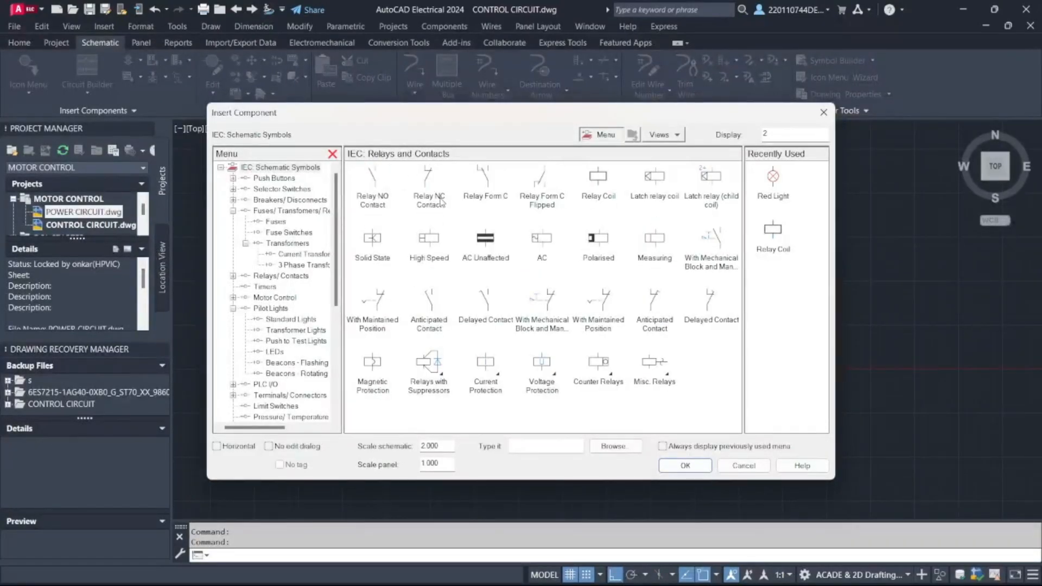
{"action": "left_click", "coordinate": [440, 200]}
{"action": "scroll", "coordinate": [430, 179], "scroll_direction": "up", "scroll_amount": 5}
{"action": "left_click", "coordinate": [540, 252]}
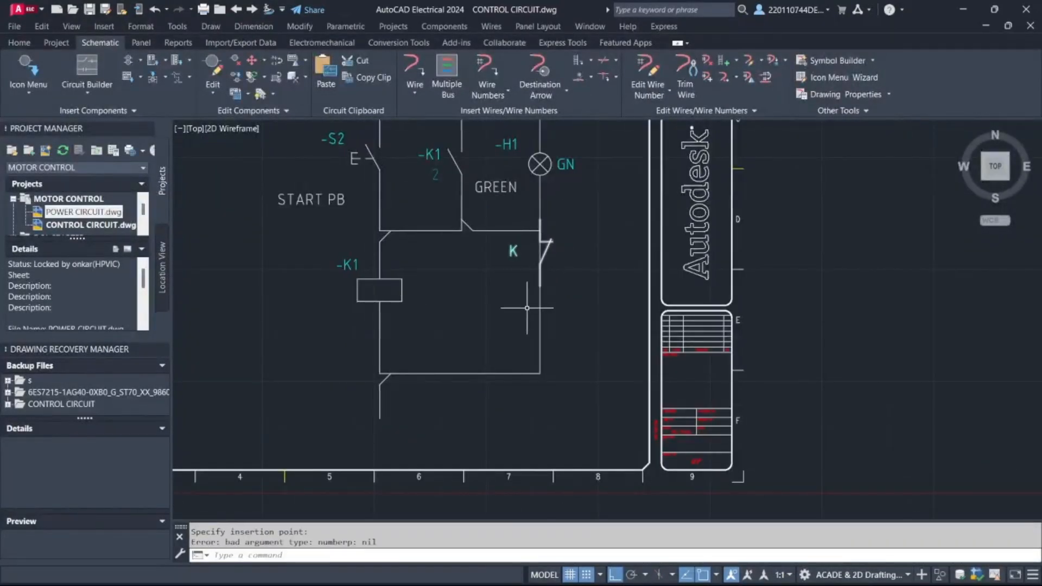
{"action": "scroll", "coordinate": [635, 282], "scroll_direction": "up", "scroll_amount": 4}
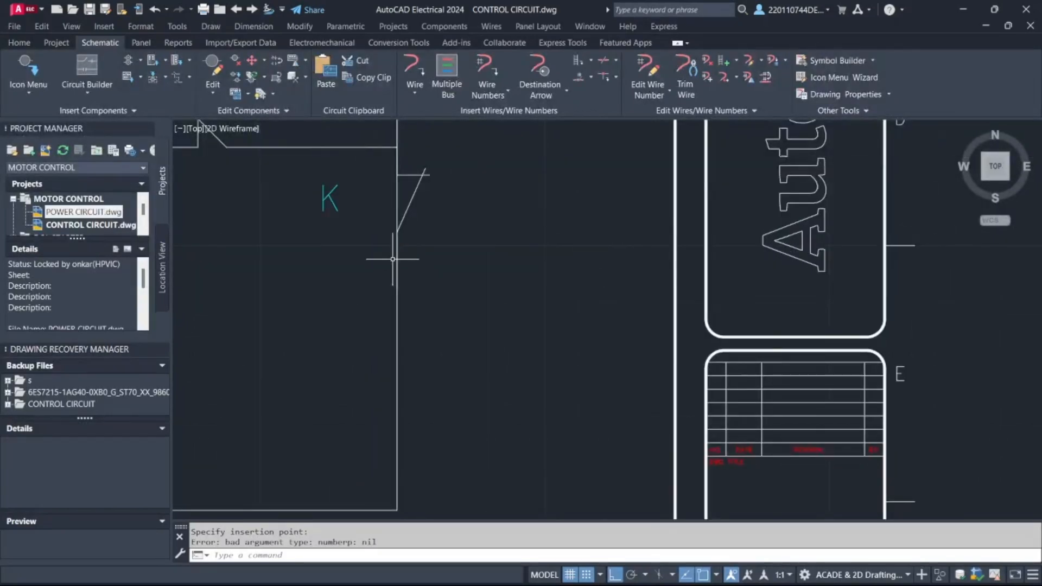
{"action": "key", "text": "ctrl+z"}
{"action": "key", "text": "ctrl+z"}
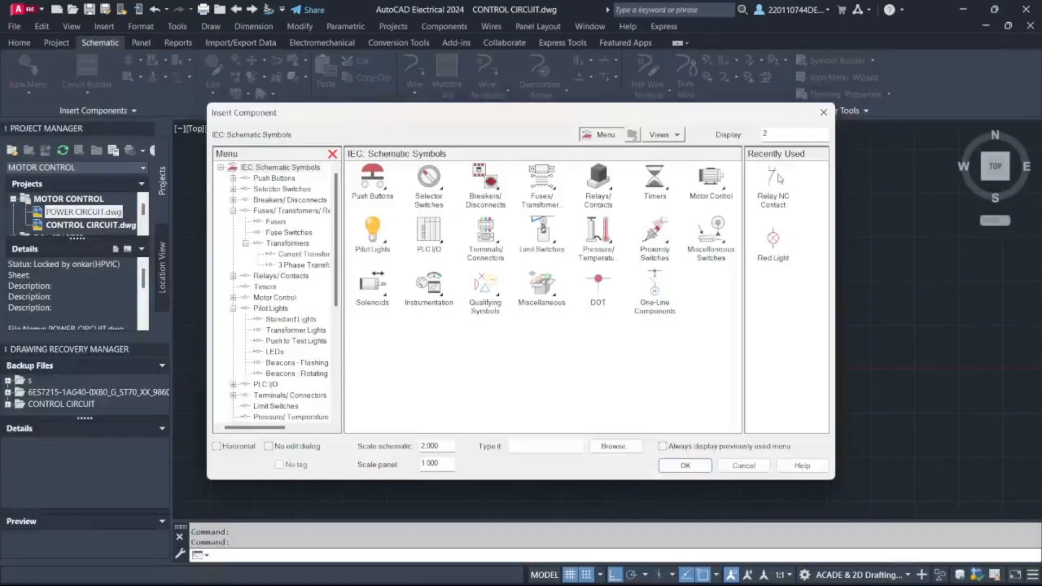
Insert a Relay NC Contact on the vertical wire below pilot light H1 and link it to relay coil tag -K1.
{"action": "left_click", "coordinate": [749, 215]}
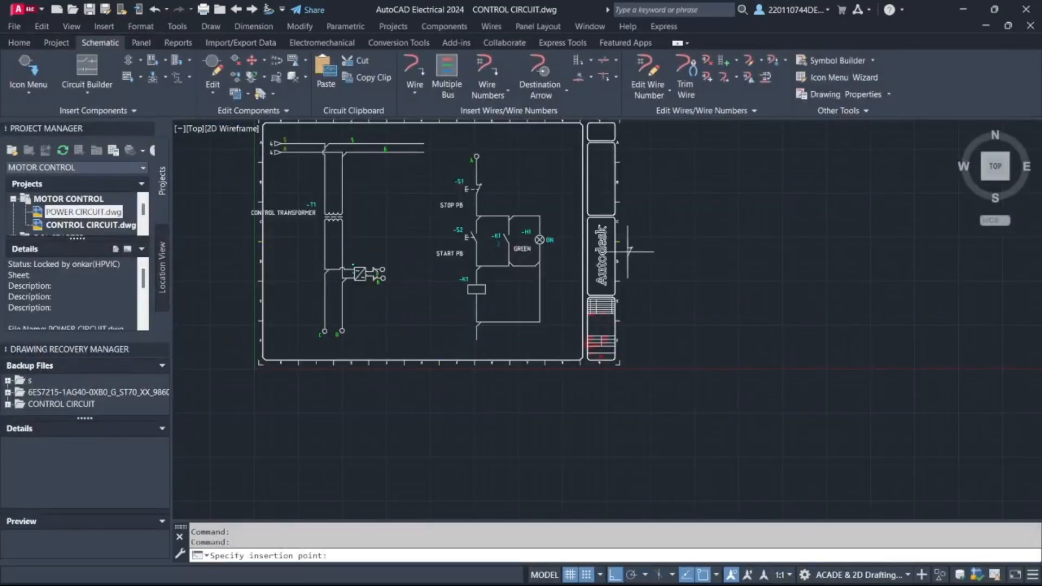
{"action": "scroll", "coordinate": [510, 287], "scroll_direction": "up", "scroll_amount": 6}
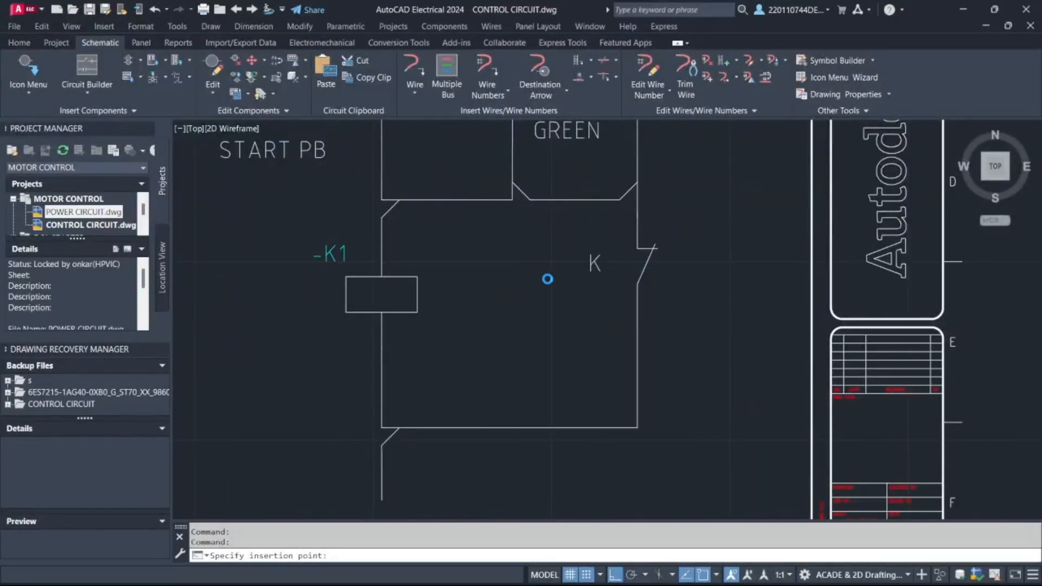
{"action": "left_click", "coordinate": [547, 278]}
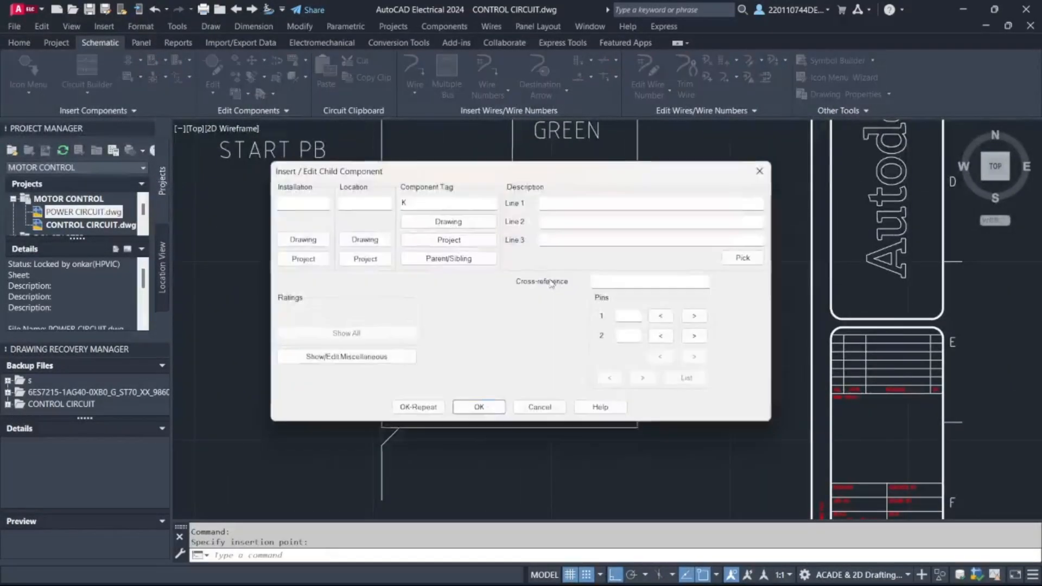
{"action": "left_click", "coordinate": [437, 223]}
{"action": "left_click", "coordinate": [456, 202]}
{"action": "left_click", "coordinate": [501, 407]}
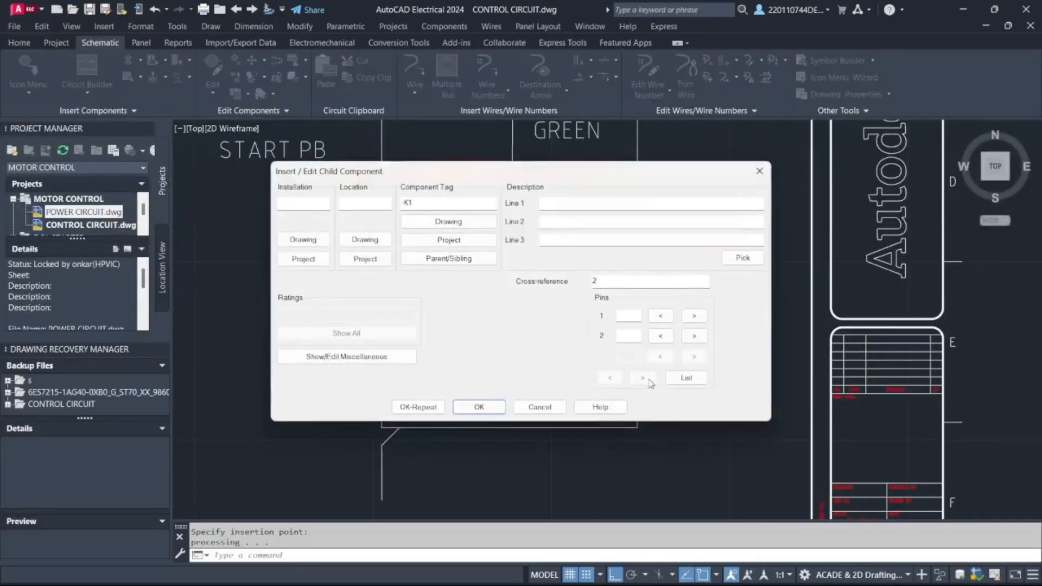
{"action": "left_click", "coordinate": [479, 407]}
{"action": "scroll", "coordinate": [549, 453], "scroll_direction": "down", "scroll_amount": 5}
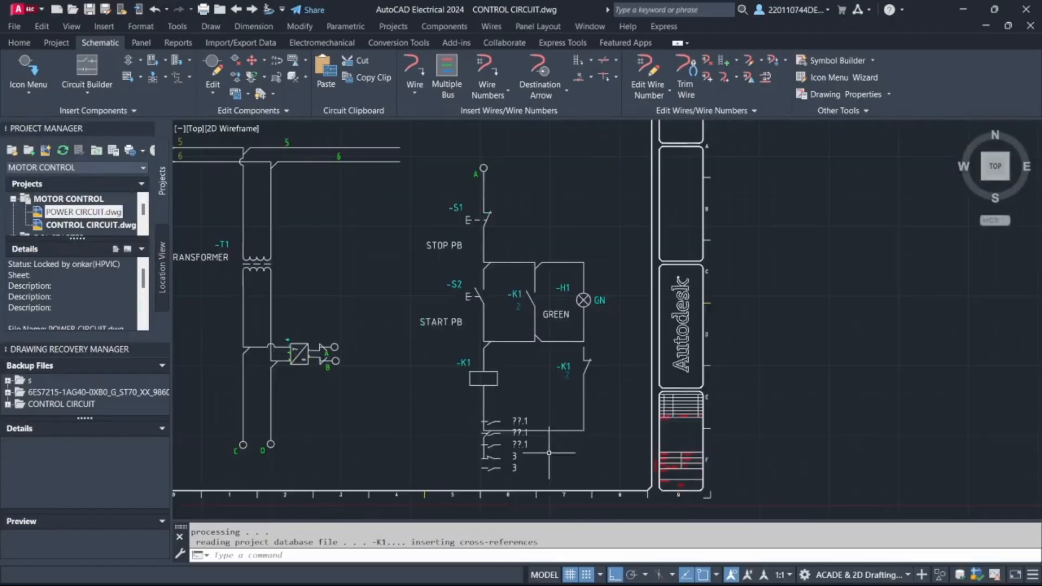
Delete the K1 holding contact from the branch between the start button S2 and pilot light H1.
{"action": "scroll", "coordinate": [541, 324], "scroll_direction": "up", "scroll_amount": 4}
{"action": "left_click", "coordinate": [484, 248]}
{"action": "key", "text": "Escape"}
{"action": "scroll", "coordinate": [482, 276], "scroll_direction": "down", "scroll_amount": 2}
{"action": "mouse_move", "coordinate": [542, 337]}
{"action": "middle_mouse_down"}
{"action": "mouse_move", "coordinate": [546, 363]}
{"action": "mouse_move", "coordinate": [547, 288]}
{"action": "middle_mouse_up"}
{"action": "left_click", "coordinate": [506, 219]}
{"action": "key", "text": "Delete"}
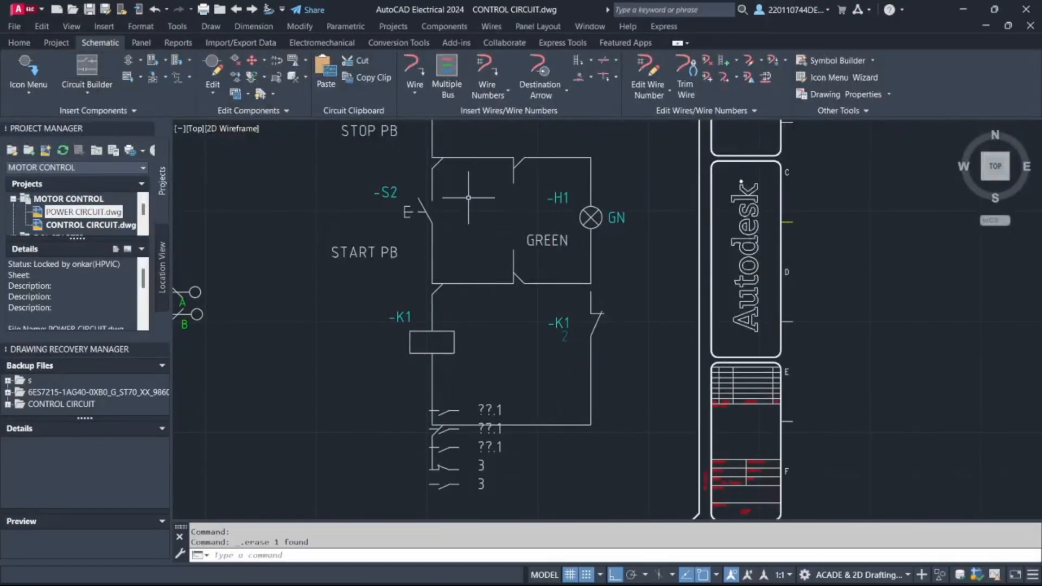
Draw a vertical wire across the gap in the holding branch between S2 and H1.
{"action": "left_click", "coordinate": [421, 66]}
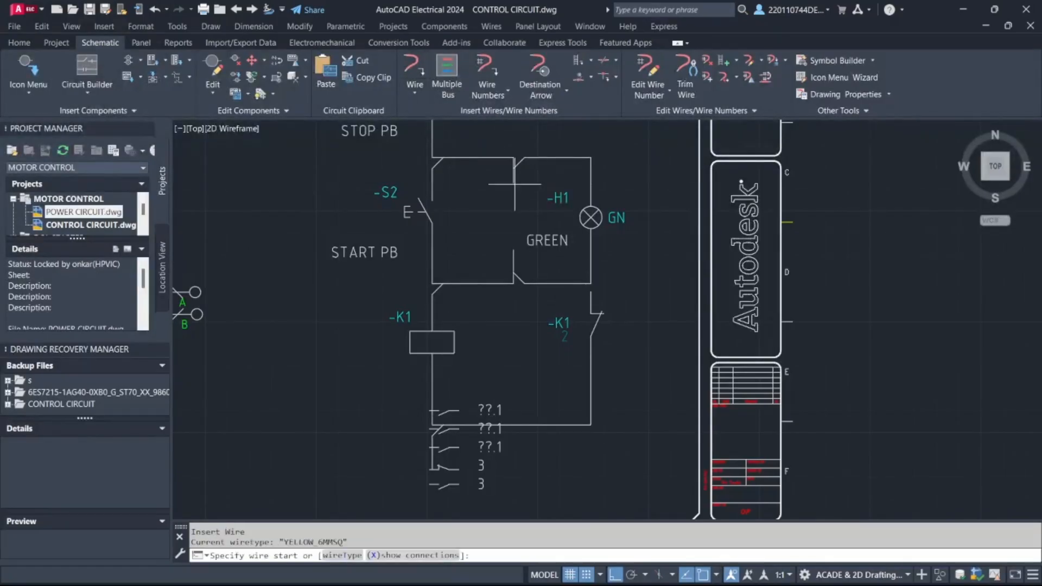
{"action": "left_click", "coordinate": [514, 184]}
{"action": "left_click", "coordinate": [514, 250]}
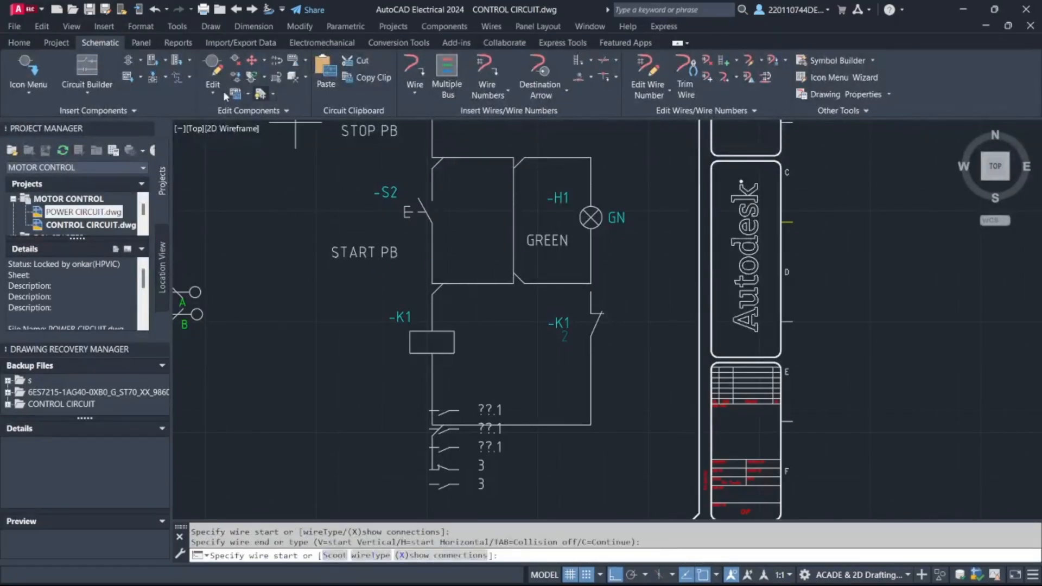
Insert a Relay NO Contact tagged -K1 on the vertical wire between the start button S2 and pilot light H1.
{"action": "left_click", "coordinate": [41, 70]}
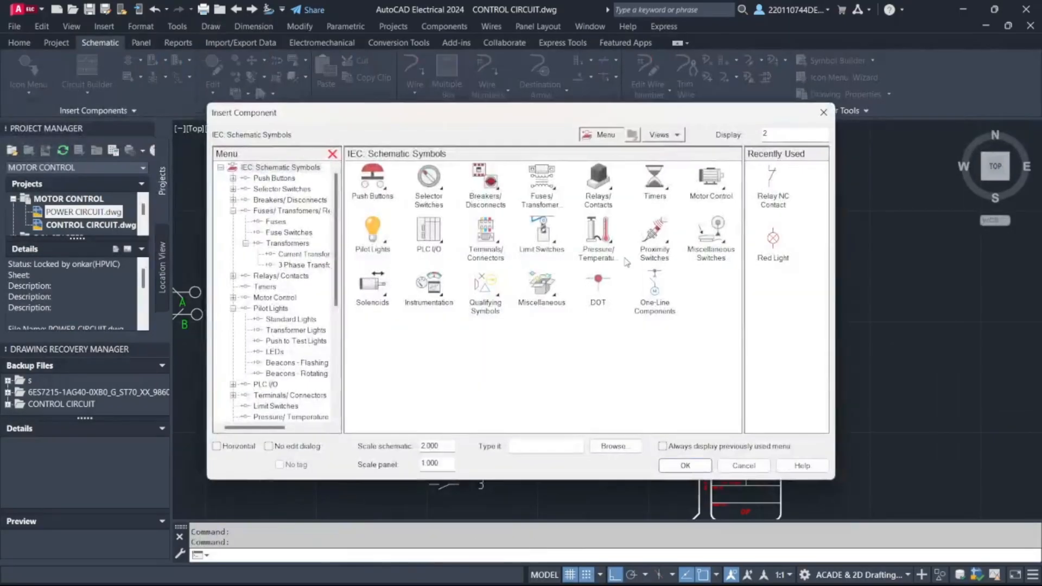
{"action": "left_click", "coordinate": [605, 182]}
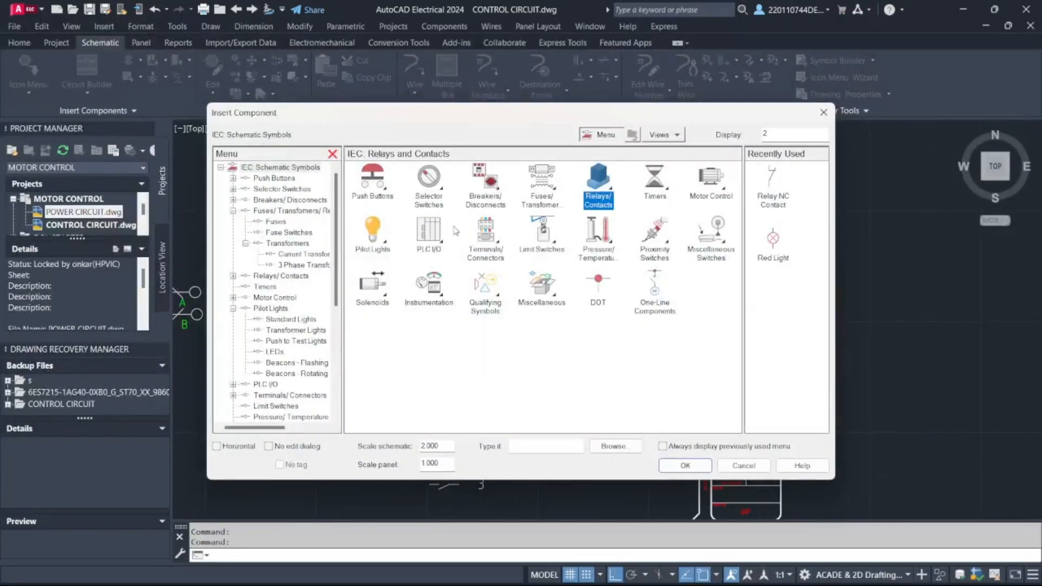
{"action": "left_click", "coordinate": [592, 187]}
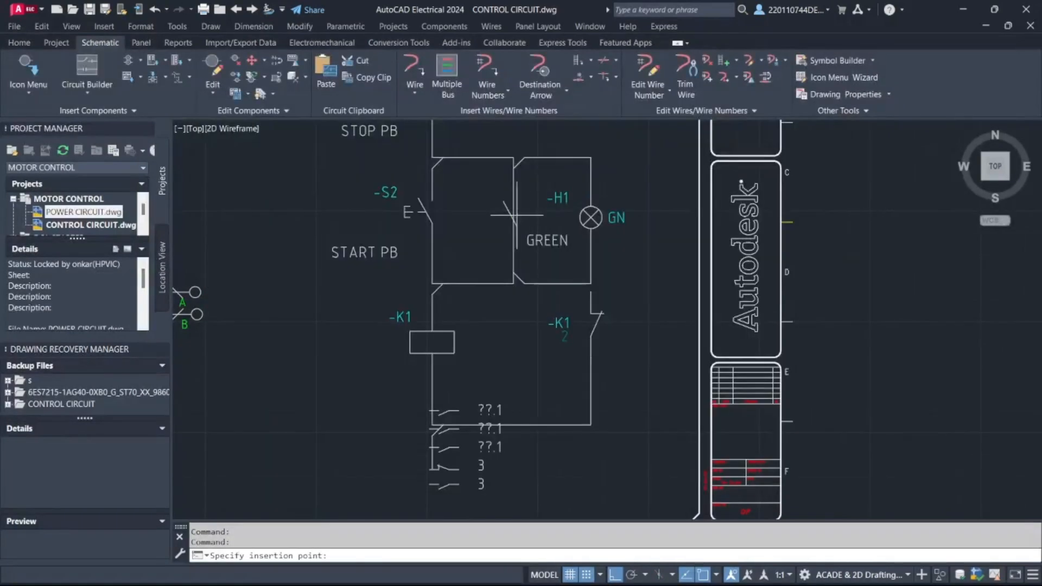
{"action": "left_click", "coordinate": [513, 217]}
{"action": "left_click", "coordinate": [457, 242]}
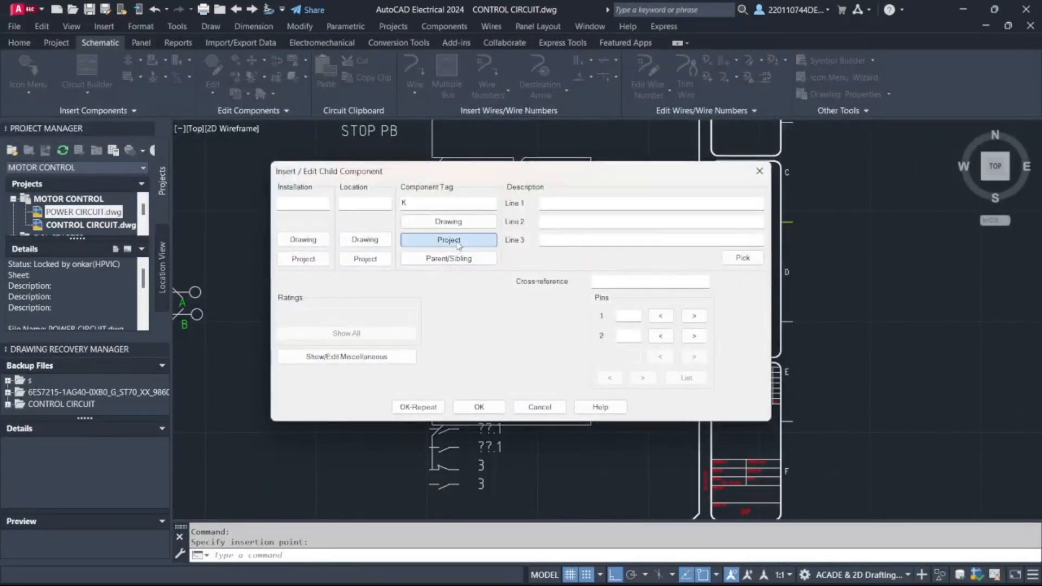
{"action": "left_click", "coordinate": [495, 212]}
{"action": "left_click", "coordinate": [494, 413]}
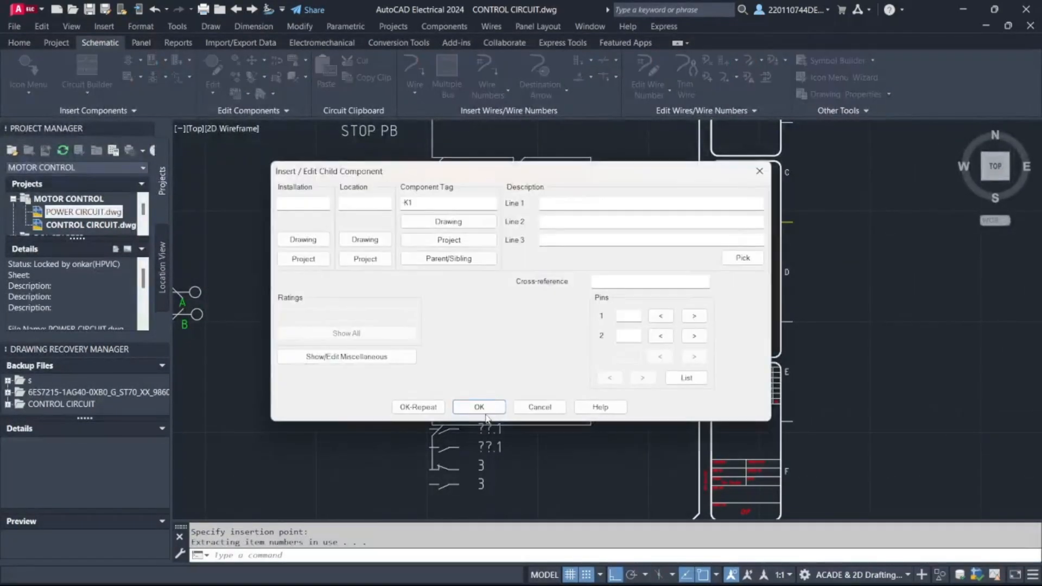
{"action": "left_click", "coordinate": [477, 408]}
Delete the newly inserted NO contact K1 from the wire between S2 and H1.
{"action": "scroll", "coordinate": [495, 205], "scroll_direction": "up", "scroll_amount": 6}
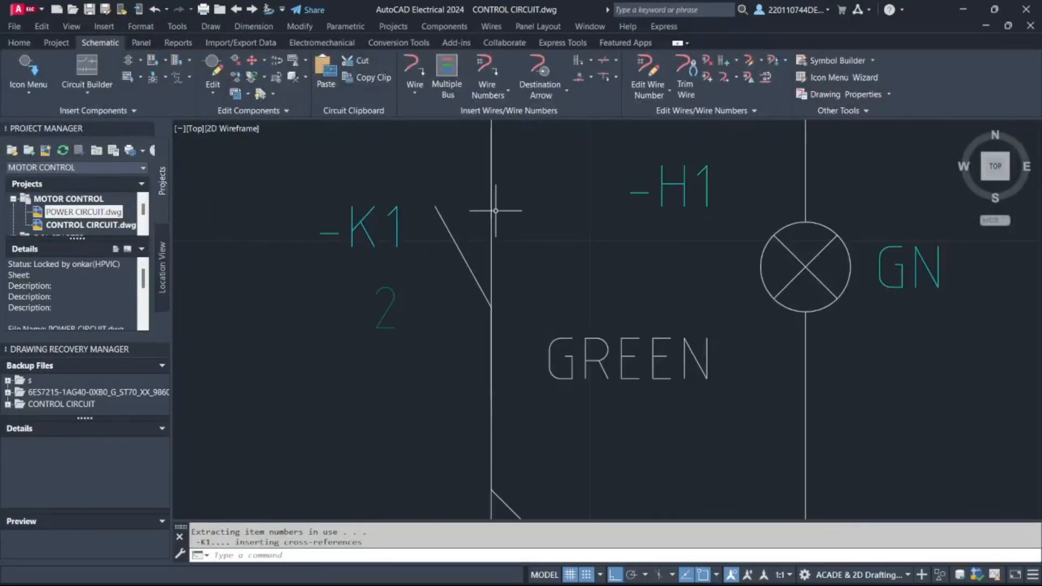
{"action": "left_click", "coordinate": [492, 245]}
{"action": "key", "text": "Delete"}
{"action": "scroll", "coordinate": [493, 274], "scroll_direction": "down", "scroll_amount": 8}
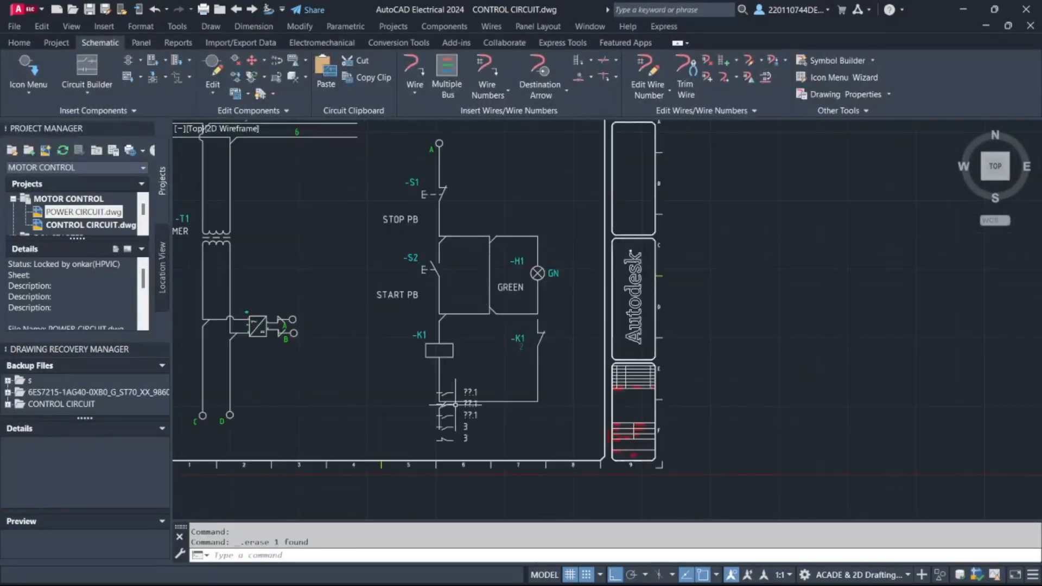
Undo the edits to the holding branch back to before the original K1 holding contact was deleted.
{"action": "key", "text": "ctrl+z"}
{"action": "key", "text": "ctrl+z"}
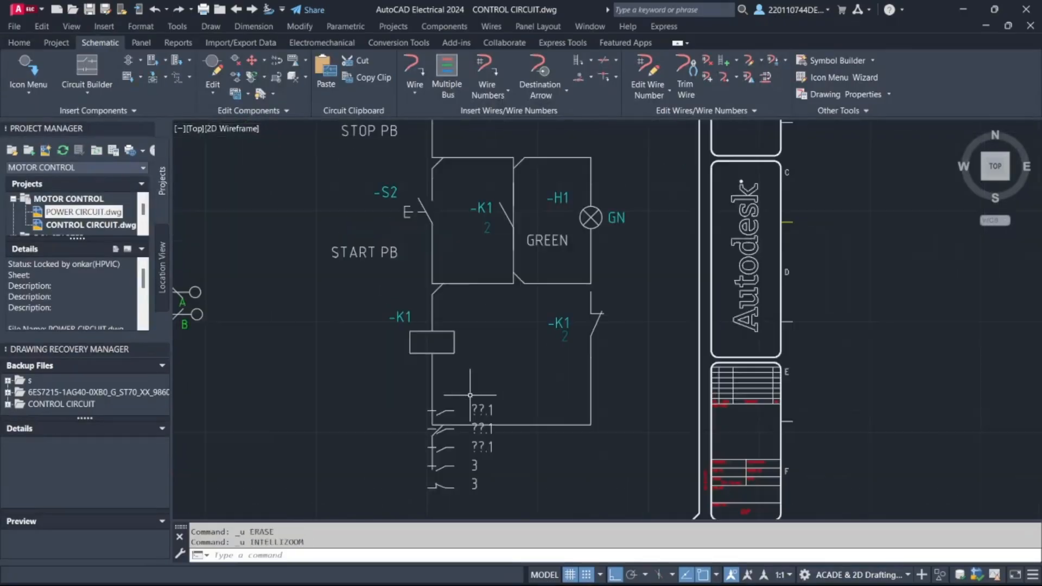
{"action": "key", "text": "ctrl+z"}
{"action": "key", "text": "ctrl+z"}
{"action": "key", "text": "ctrl+z"}
{"action": "key", "text": "ctrl+z"}
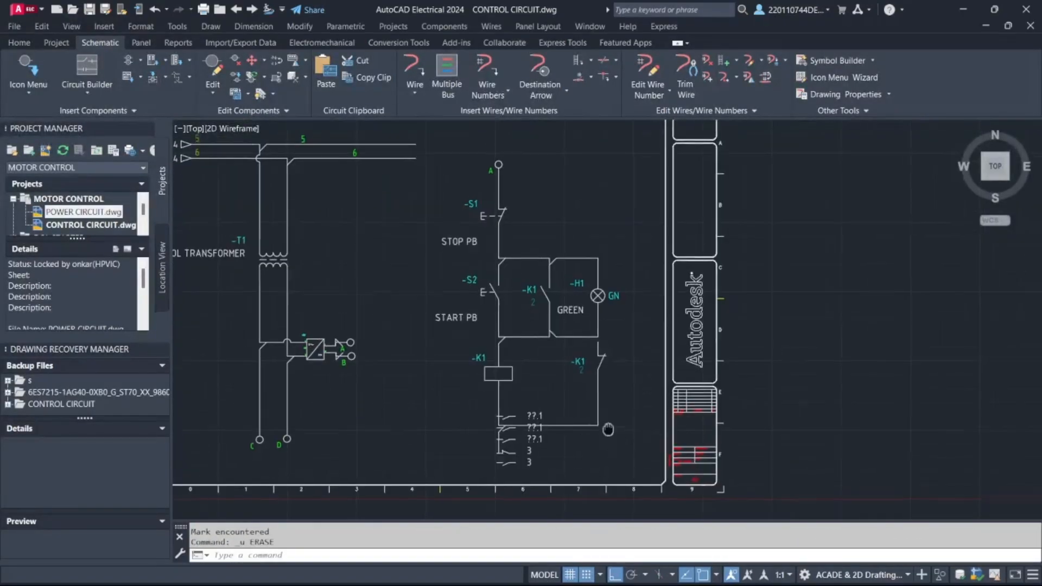
Erase the contact cross-reference listing below coil K1 and wire the lower end of H1's branch to the NC contact K1.
{"action": "key", "text": "Delete"}
{"action": "scroll", "coordinate": [677, 154], "scroll_direction": "up", "scroll_amount": 4}
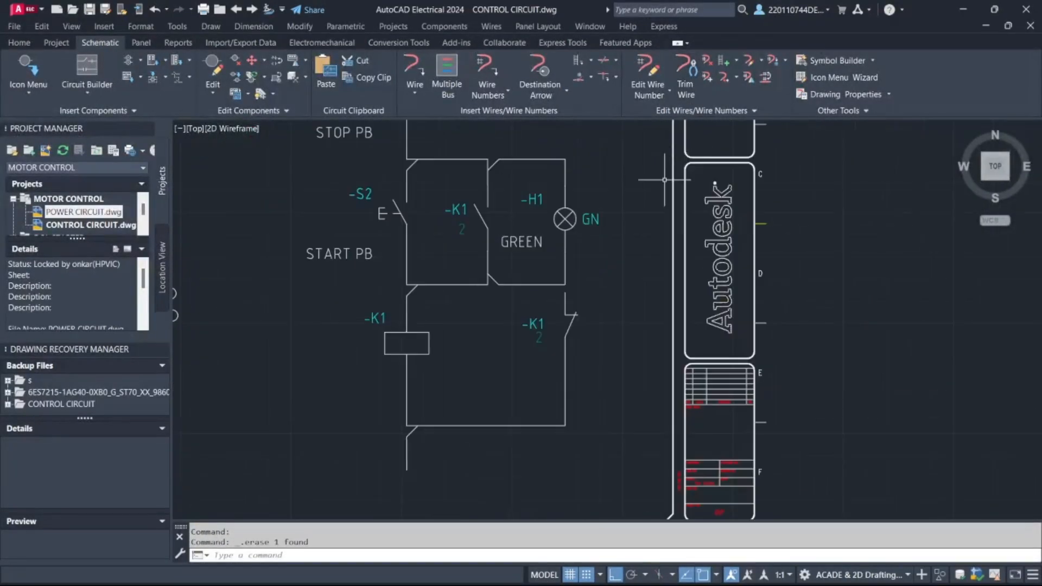
{"action": "scroll", "coordinate": [487, 340], "scroll_direction": "up", "scroll_amount": 4}
{"action": "left_click", "coordinate": [414, 70]}
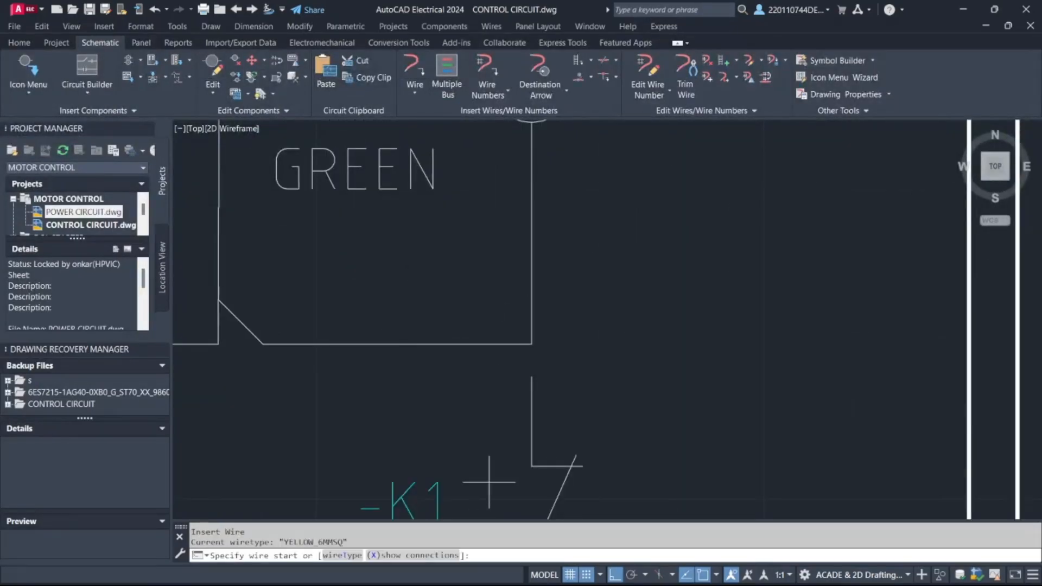
{"action": "left_click", "coordinate": [532, 344]}
{"action": "left_click", "coordinate": [532, 377]}
{"action": "key", "text": "Escape"}
{"action": "scroll", "coordinate": [603, 386], "scroll_direction": "down", "scroll_amount": 5}
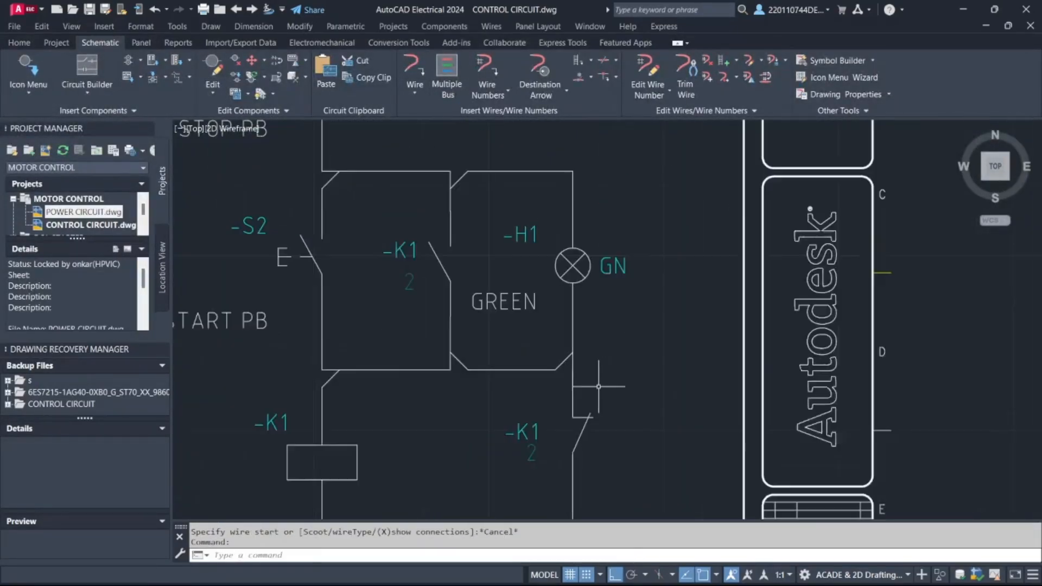
Delete the horizontal return wire below the NC contact K1 and the short wire tail beneath coil K1.
{"action": "middle_click_drag", "start_coordinate": [653, 500], "coordinate": [683, 308]}
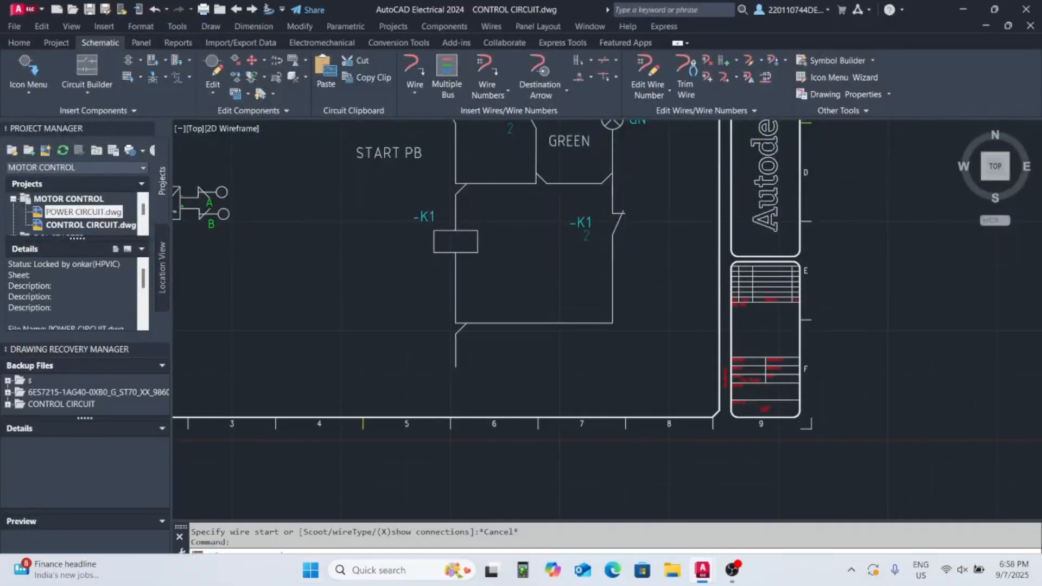
{"action": "key", "text": "Escape"}
{"action": "mouse_move", "coordinate": [414, 318]}
{"action": "left_mouse_down"}
{"action": "mouse_move", "coordinate": [611, 371]}
{"action": "mouse_move", "coordinate": [462, 298]}
{"action": "left_mouse_up"}
{"action": "key", "text": "Delete"}
{"action": "key", "text": "Delete"}
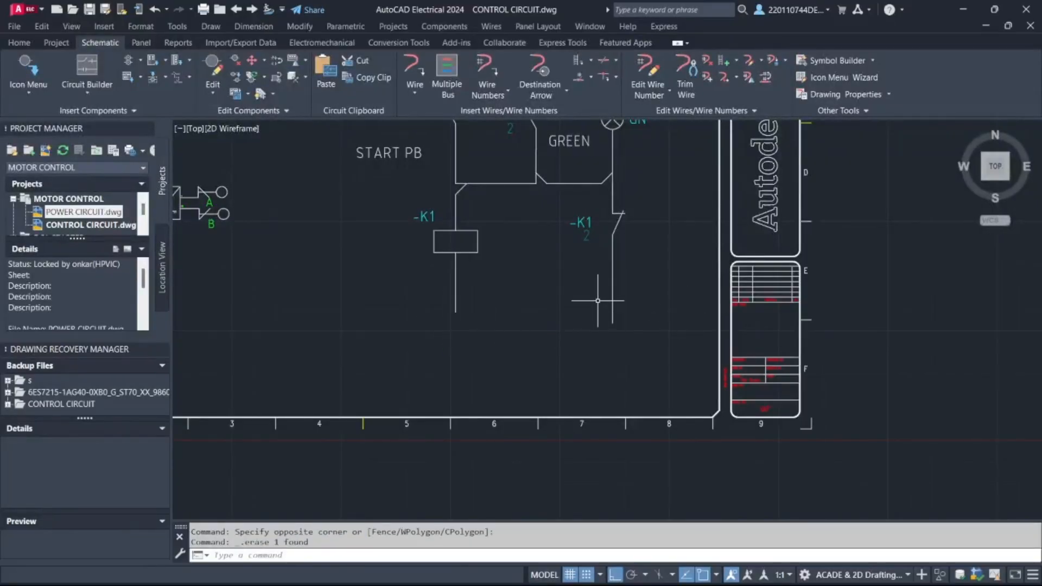
Insert a standard red pilot light tagged H2 on the wire below the NC contact K1.
{"action": "left_click", "coordinate": [34, 102]}
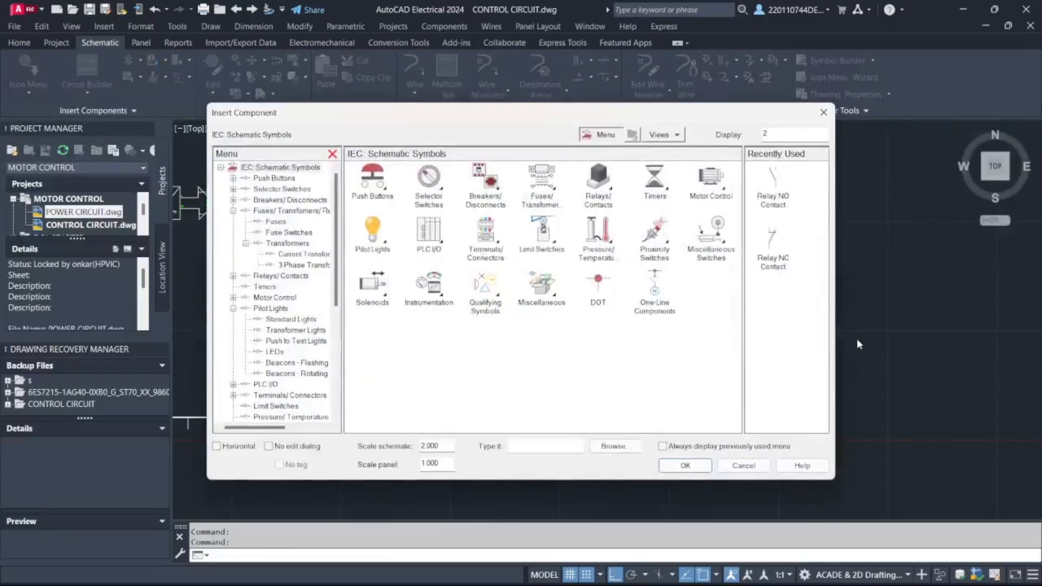
{"action": "left_click", "coordinate": [373, 230]}
{"action": "left_click", "coordinate": [372, 182]}
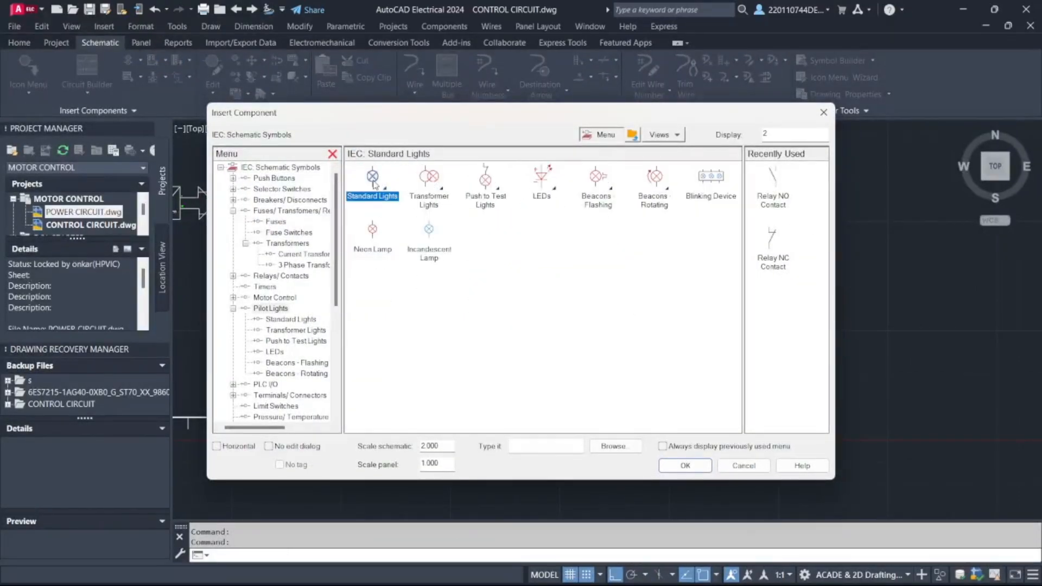
{"action": "left_click", "coordinate": [372, 178]}
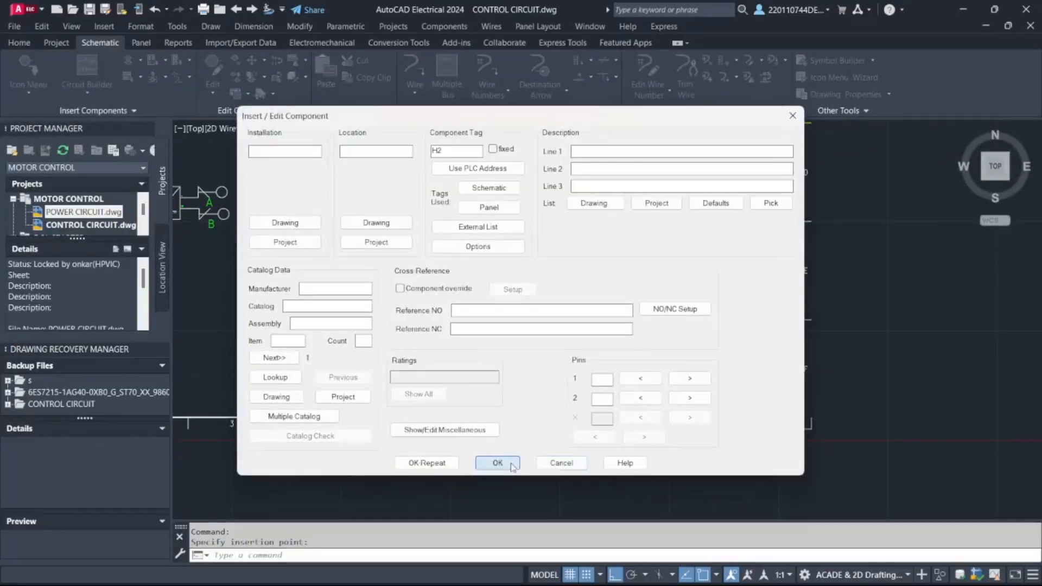
{"action": "left_click", "coordinate": [497, 464]}
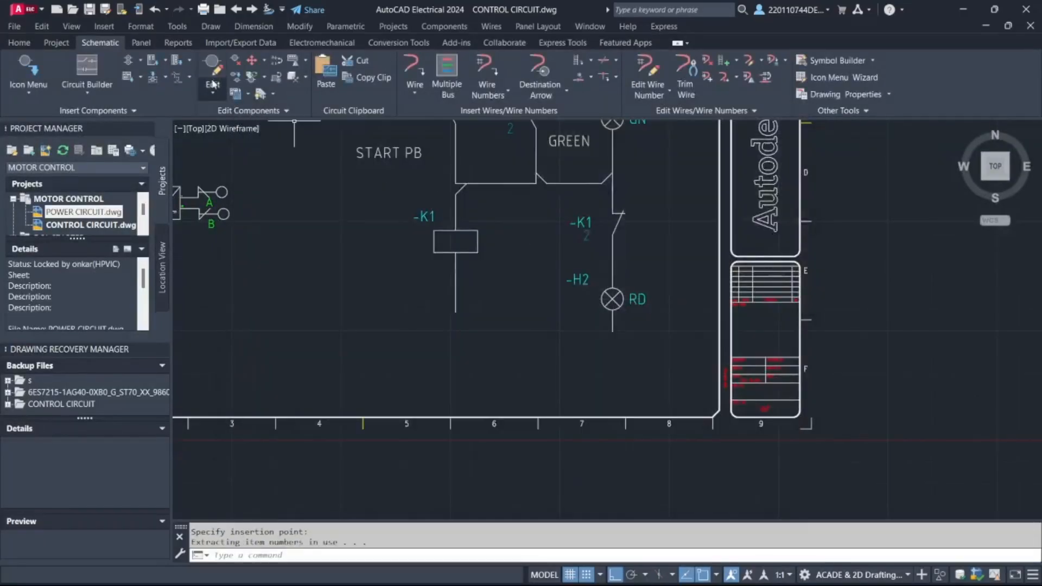
Try to wire the lower end of pilot light H2 across to the wire below coil K1.
{"action": "left_click", "coordinate": [414, 67]}
{"action": "left_click", "coordinate": [614, 331]}
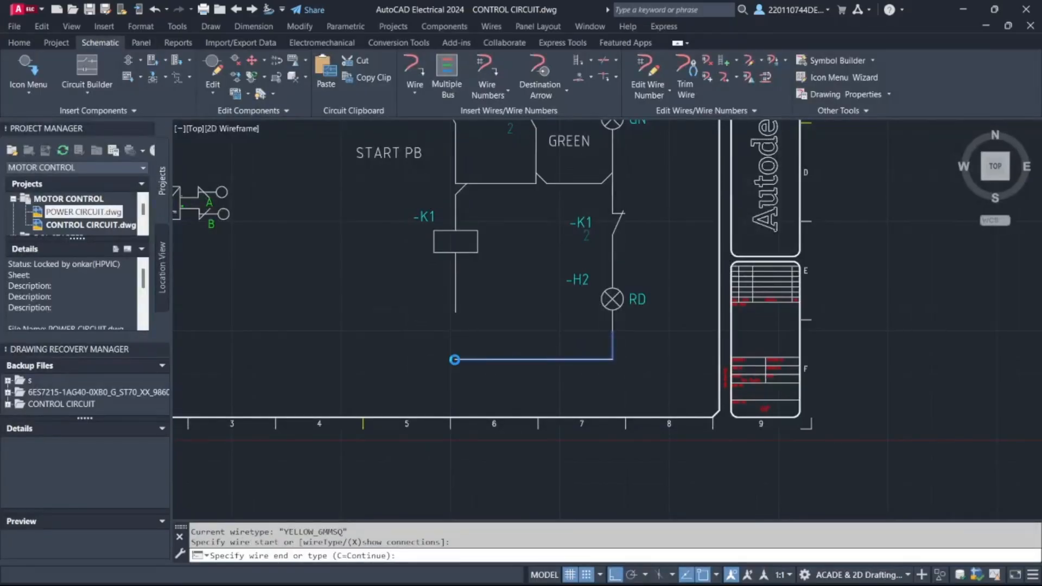
{"action": "left_click", "coordinate": [454, 359]}
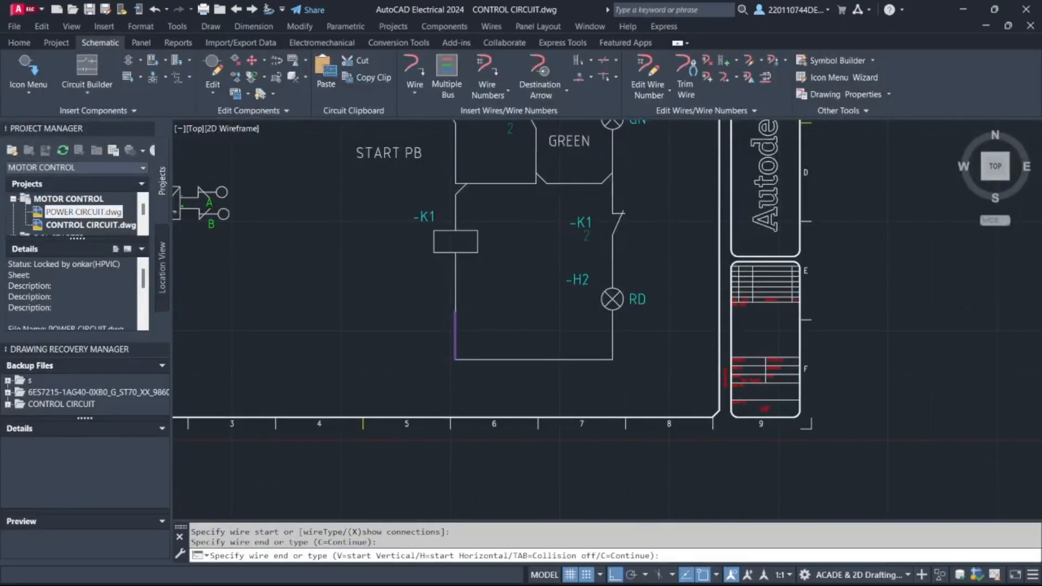
{"action": "scroll", "coordinate": [456, 315], "scroll_direction": "up", "scroll_amount": 6}
{"action": "left_click", "coordinate": [455, 313]}
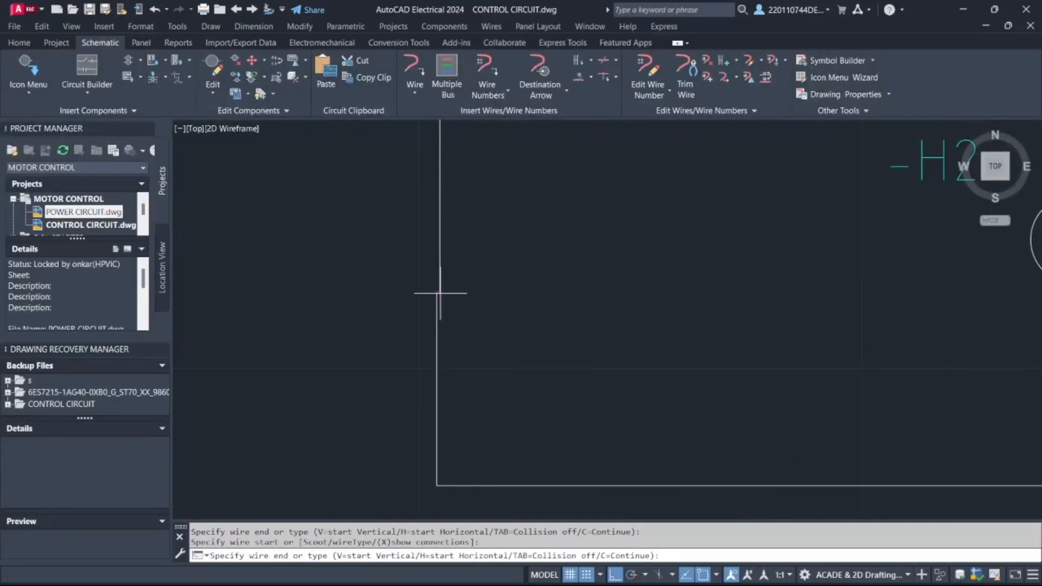
{"action": "key", "text": "Escape"}
{"action": "key", "text": "Escape"}
{"action": "scroll", "coordinate": [510, 326], "scroll_direction": "down", "scroll_amount": 2}
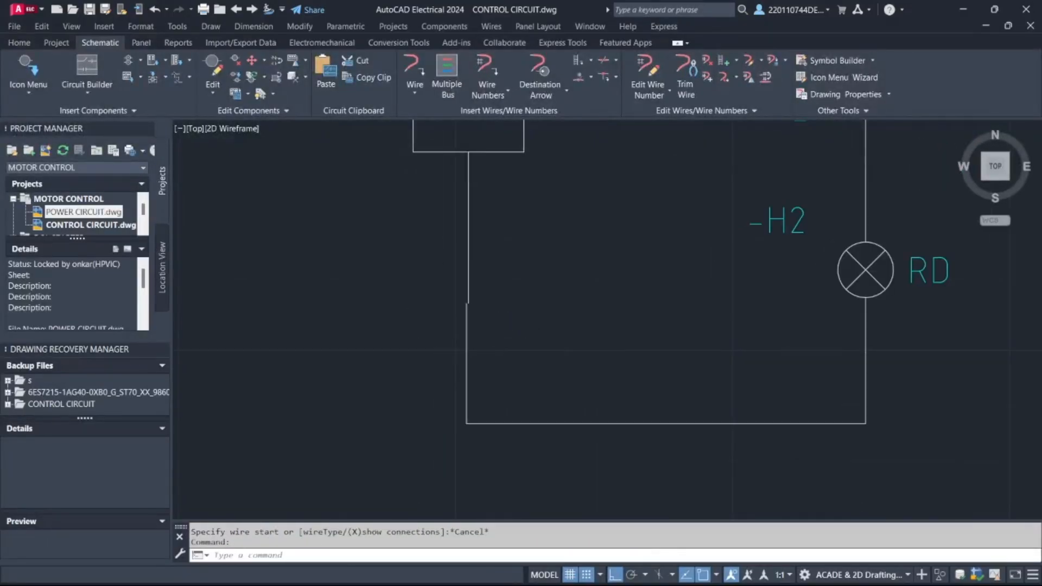
Delete the vertical and horizontal wire segments just drawn between coil K1 and pilot light H2.
{"action": "left_click", "coordinate": [465, 360]}
{"action": "key", "text": "Delete"}
{"action": "left_click", "coordinate": [488, 424]}
{"action": "key", "text": "Delete"}
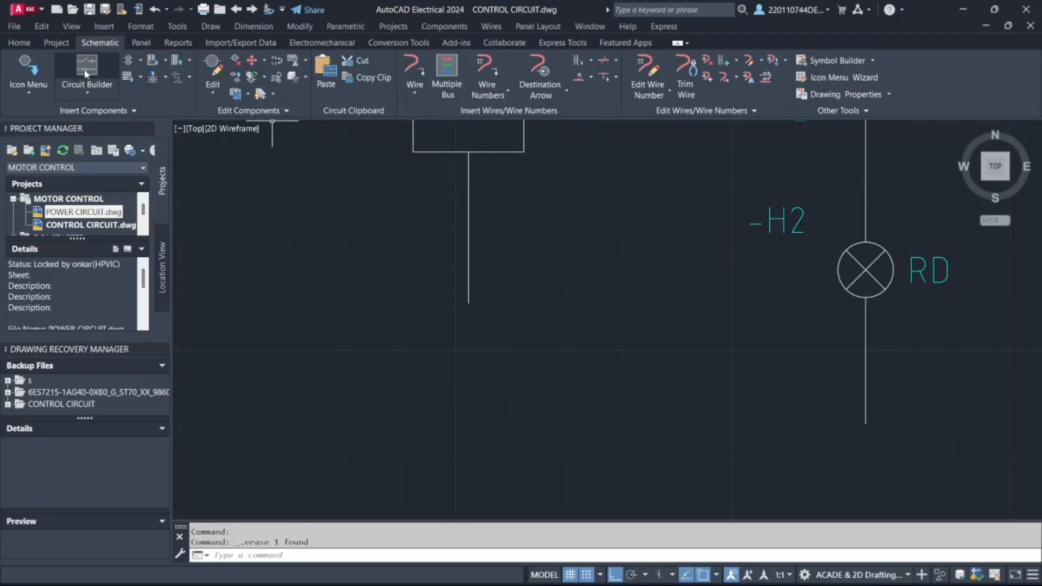
Extend the wire below coil K1 downward and connect it across to the lower end of pilot light H2.
{"action": "left_click", "coordinate": [414, 70]}
{"action": "left_click", "coordinate": [468, 302]}
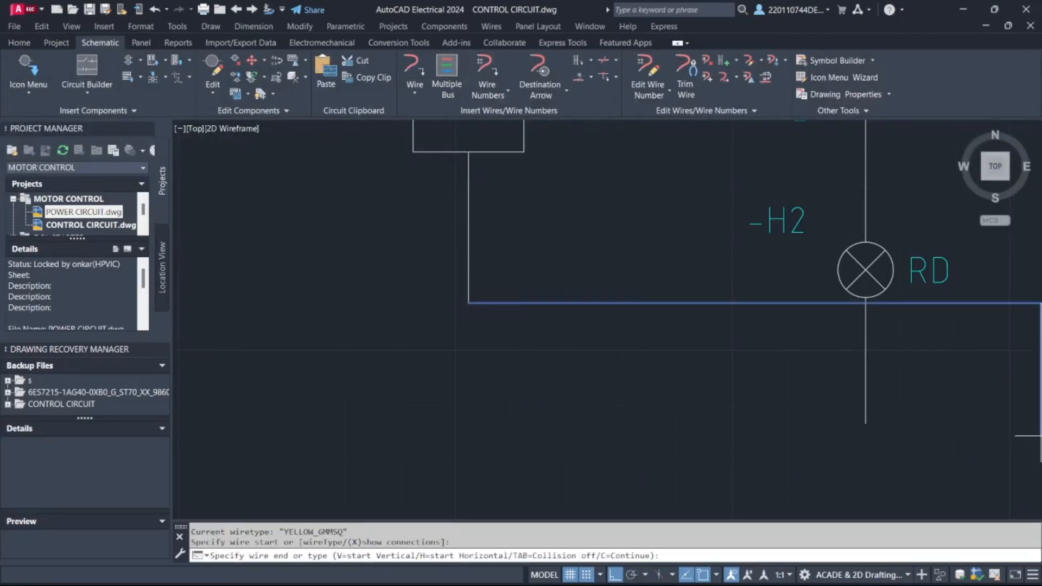
{"action": "left_click", "coordinate": [469, 432]}
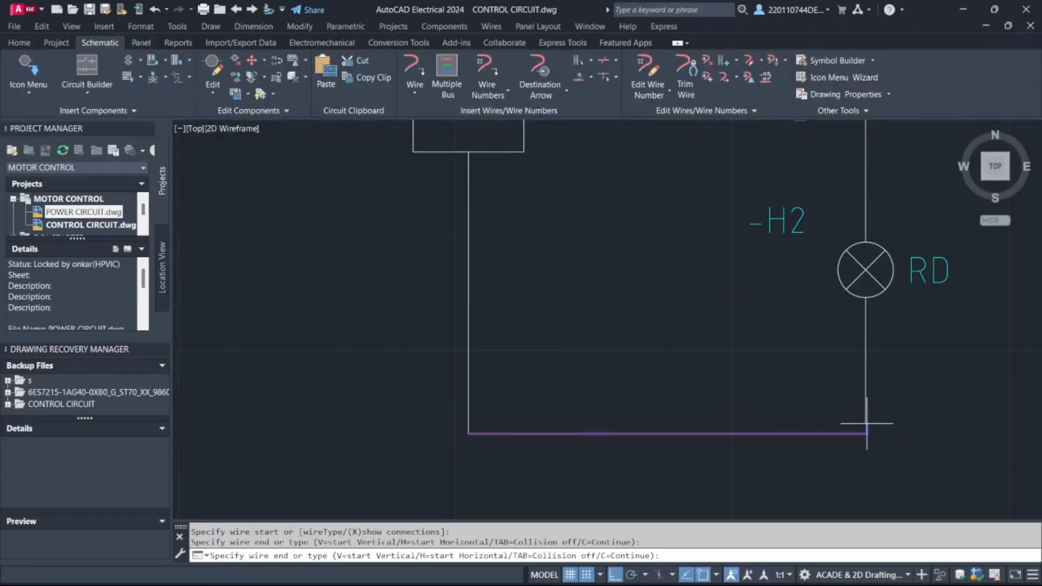
{"action": "scroll", "coordinate": [866, 423], "scroll_direction": "up", "scroll_amount": 4}
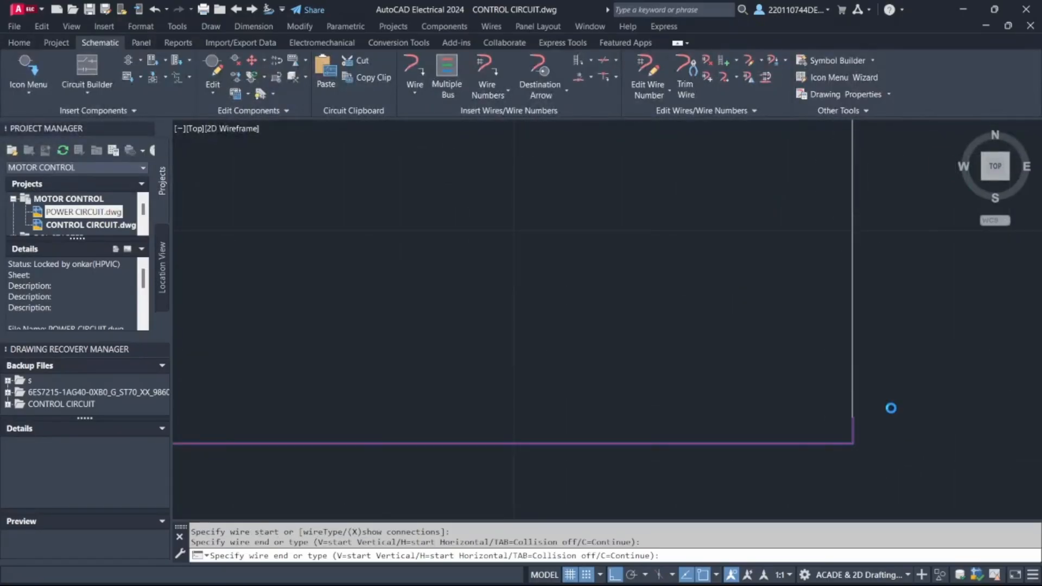
{"action": "left_click", "coordinate": [861, 414]}
{"action": "scroll", "coordinate": [865, 414], "scroll_direction": "down", "scroll_amount": 4}
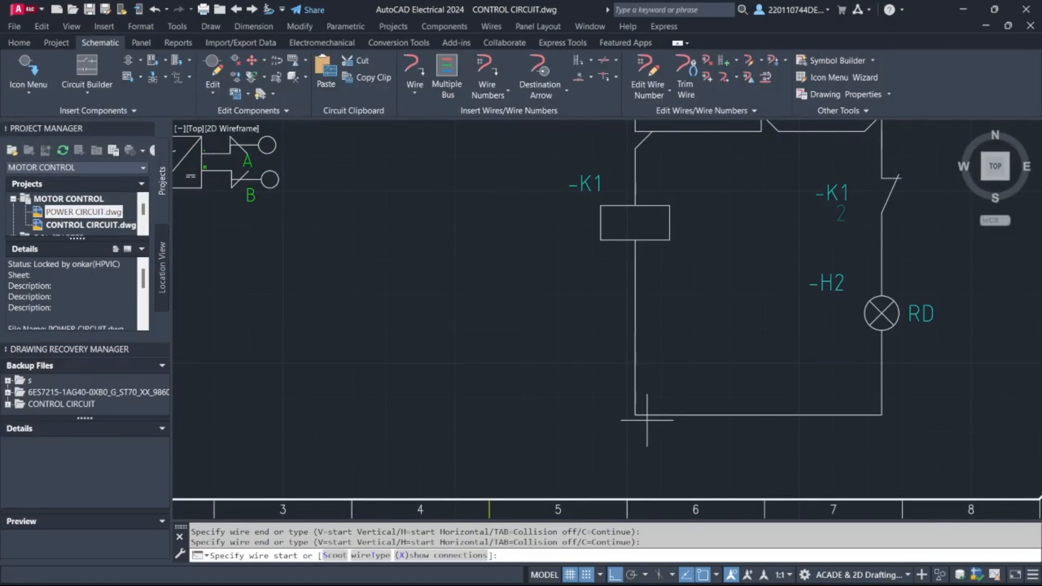
{"action": "key", "text": "Escape"}
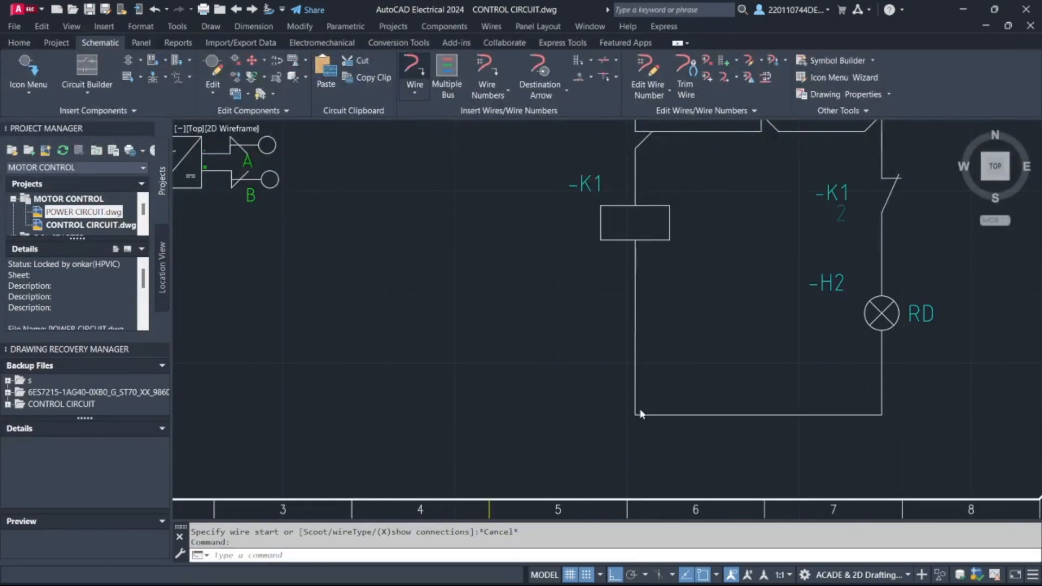
Draw a short vertical wire downward from the corner where the coil K1 and H2 wires meet.
{"action": "key", "text": "Return"}
{"action": "left_click", "coordinate": [635, 414]}
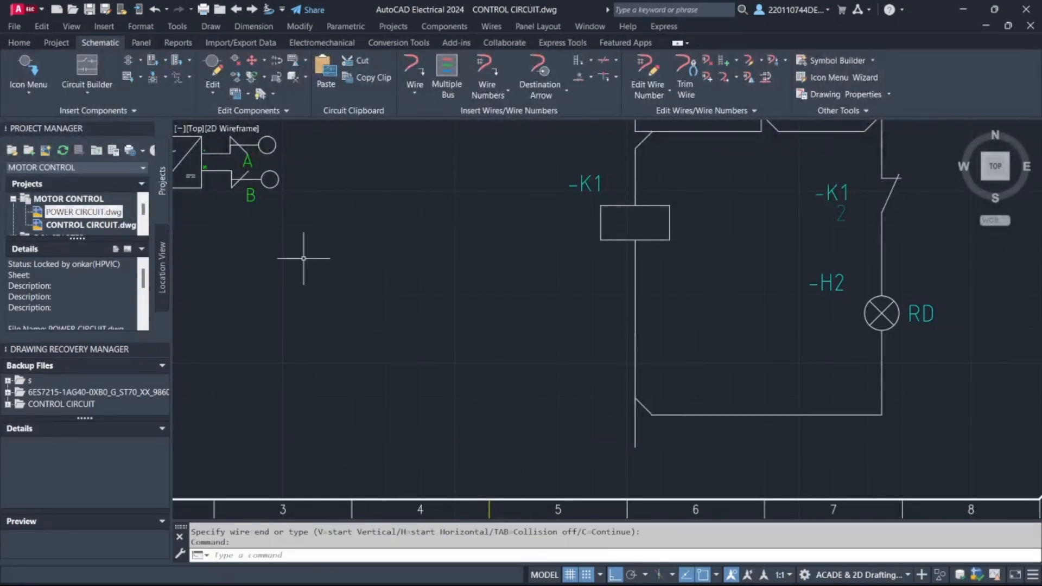
{"action": "scroll", "coordinate": [302, 255], "scroll_direction": "down", "scroll_amount": 5}
{"action": "key", "text": "Return"}
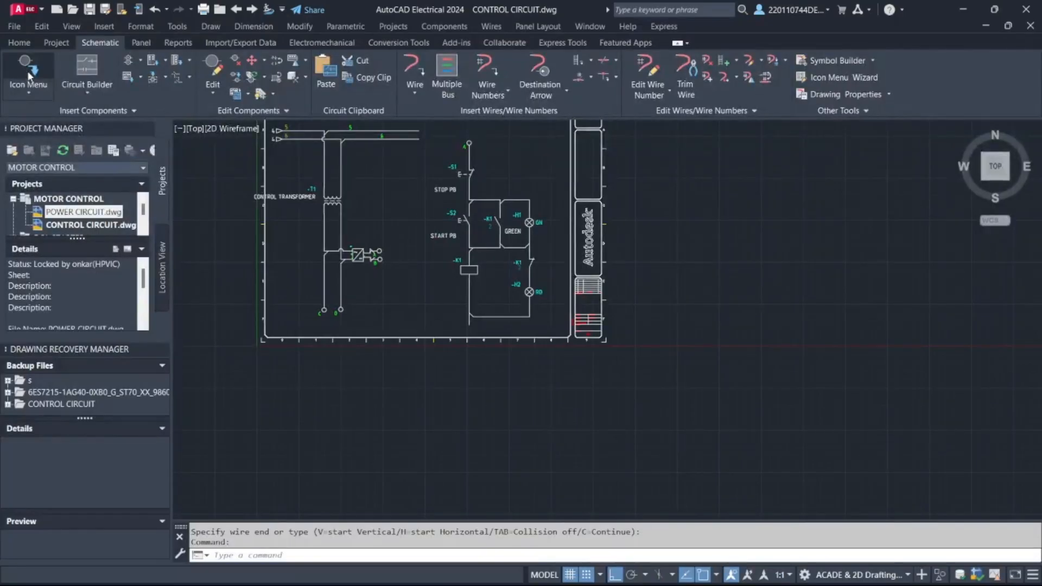
Insert a three-level round terminal with terminal number B at the bottom end of the wire below coil K1.
{"action": "left_click", "coordinate": [29, 73]}
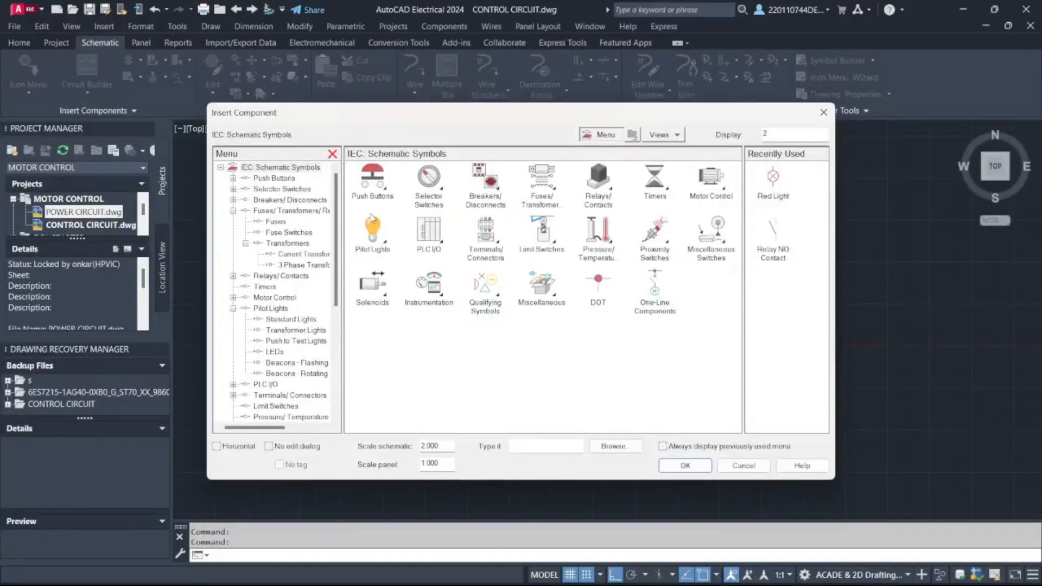
{"action": "left_click", "coordinate": [491, 238]}
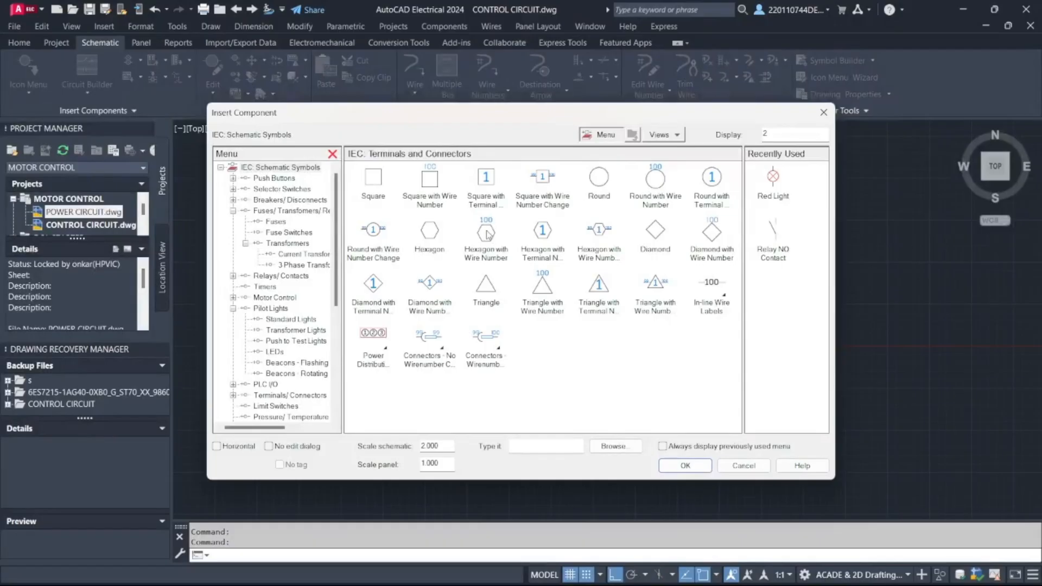
{"action": "left_click", "coordinate": [711, 178]}
{"action": "scroll", "coordinate": [435, 318], "scroll_direction": "up", "scroll_amount": 5}
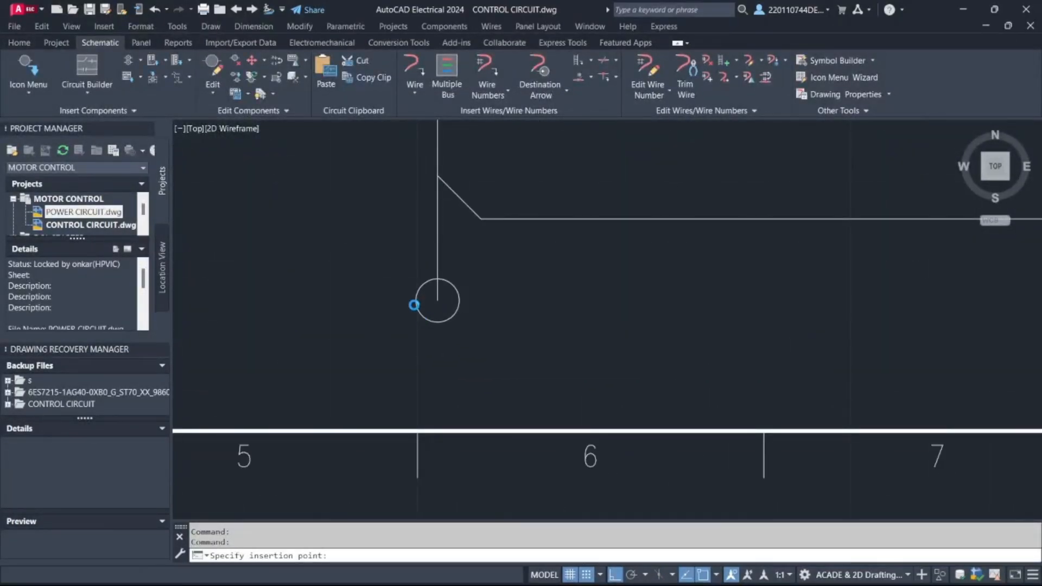
{"action": "left_click", "coordinate": [414, 305]}
{"action": "left_click", "coordinate": [662, 204]}
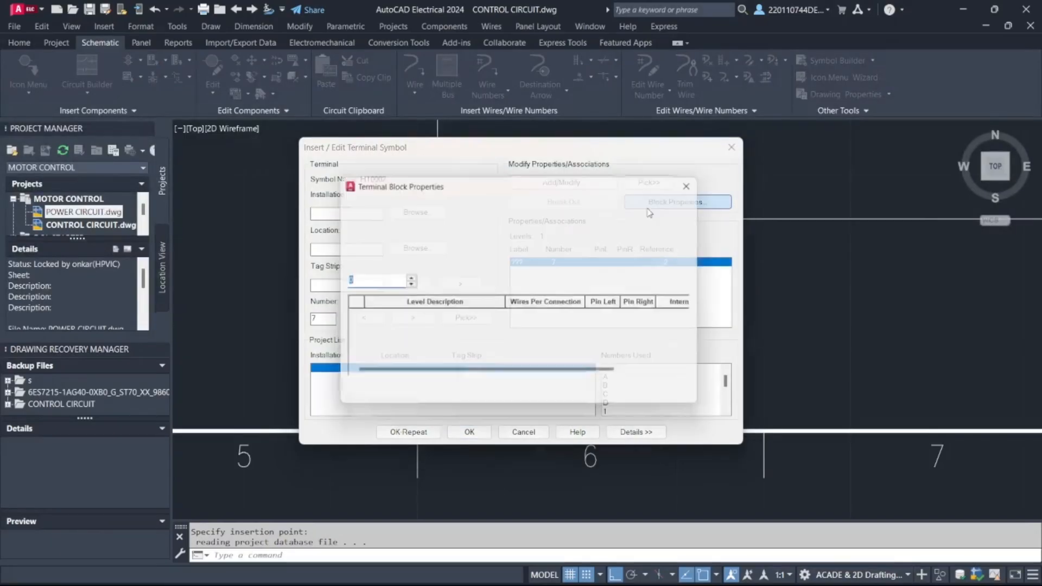
{"action": "left_click", "coordinate": [407, 278]}
{"action": "left_click", "coordinate": [407, 277]}
{"action": "key", "text": "Return"}
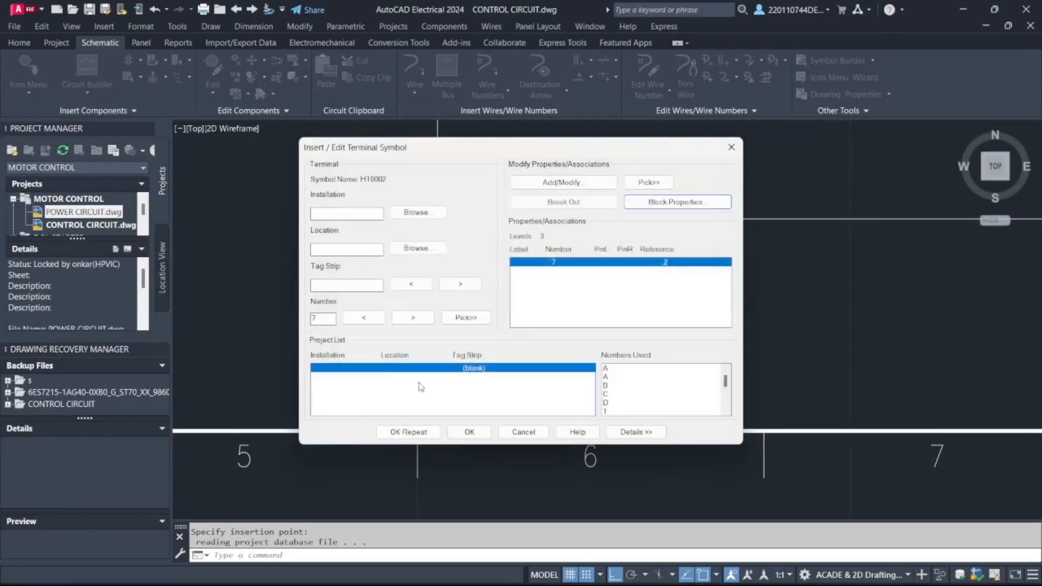
{"action": "left_click", "coordinate": [477, 432]}
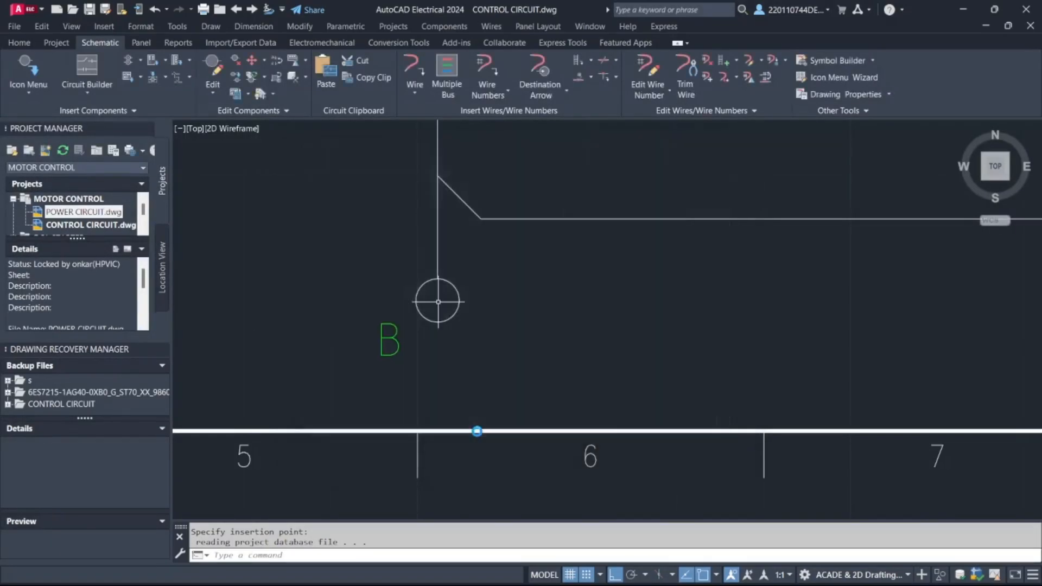
Move the CONTROL TRANSFORMER description attribute to the right side of transformer T1.
{"action": "scroll", "coordinate": [469, 302], "scroll_direction": "down", "scroll_amount": 10}
{"action": "scroll", "coordinate": [496, 234], "scroll_direction": "up", "scroll_amount": 4}
{"action": "scroll", "coordinate": [494, 222], "scroll_direction": "down", "scroll_amount": 4}
{"action": "scroll", "coordinate": [465, 206], "scroll_direction": "up", "scroll_amount": 2}
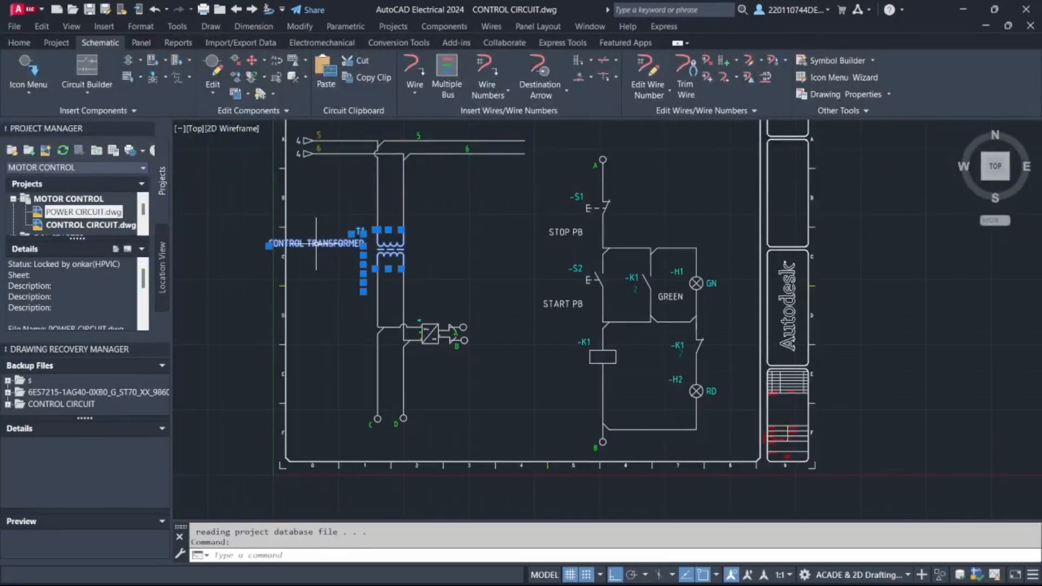
{"action": "key", "text": "Escape"}
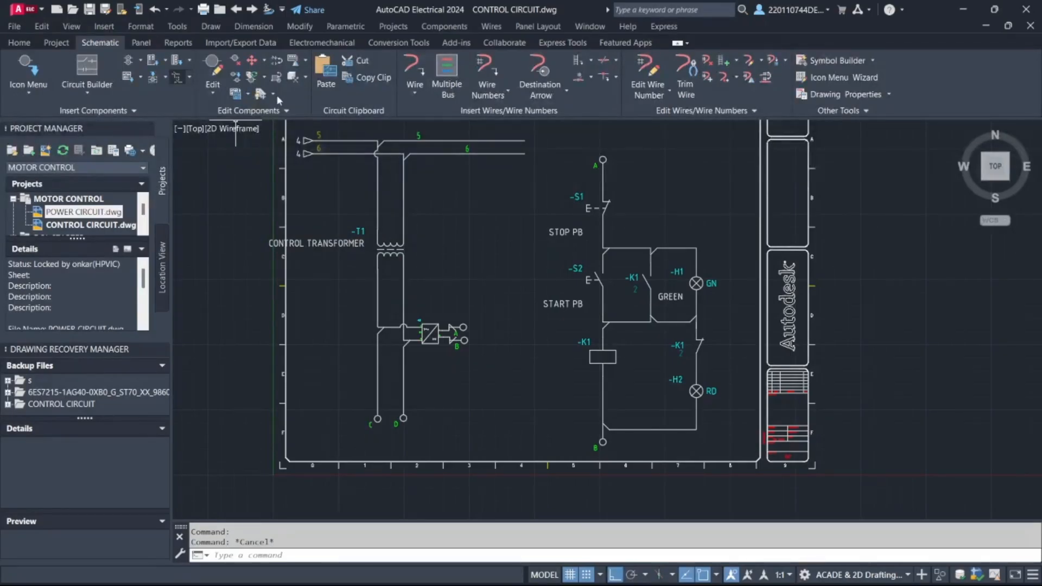
{"action": "left_click", "coordinate": [272, 94]}
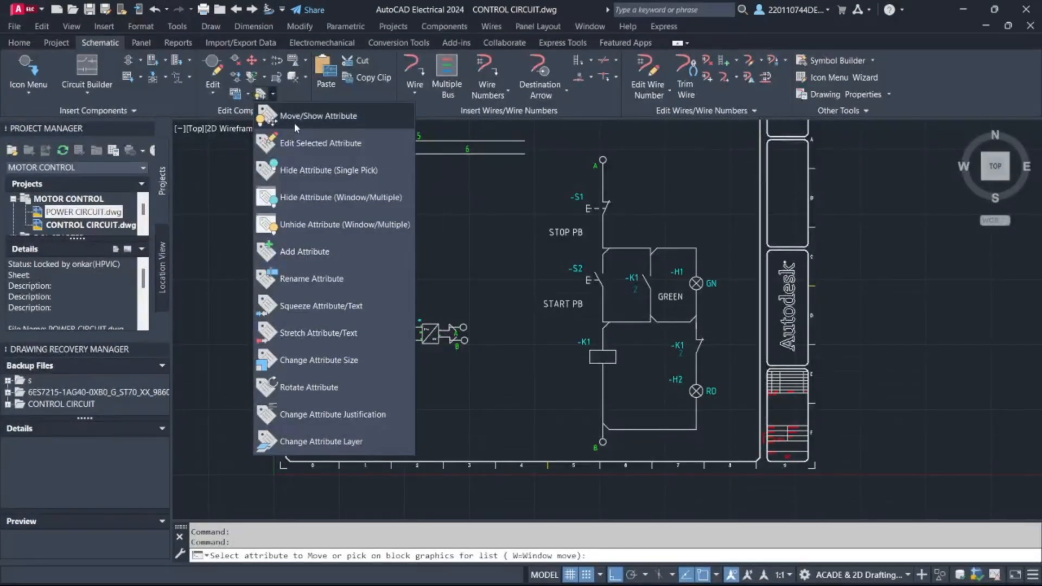
{"action": "key", "text": "Escape"}
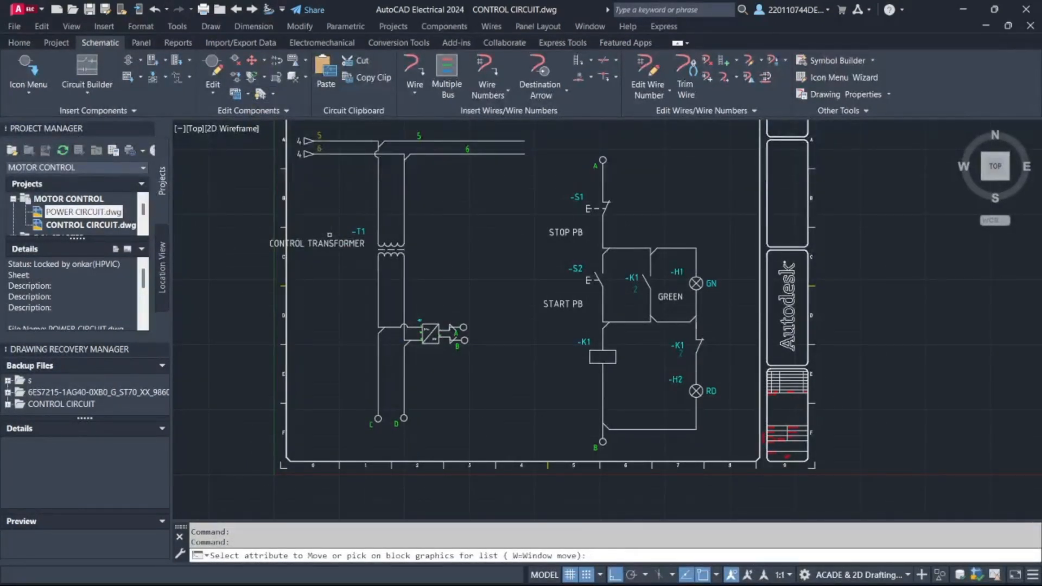
{"action": "left_click", "coordinate": [316, 243]}
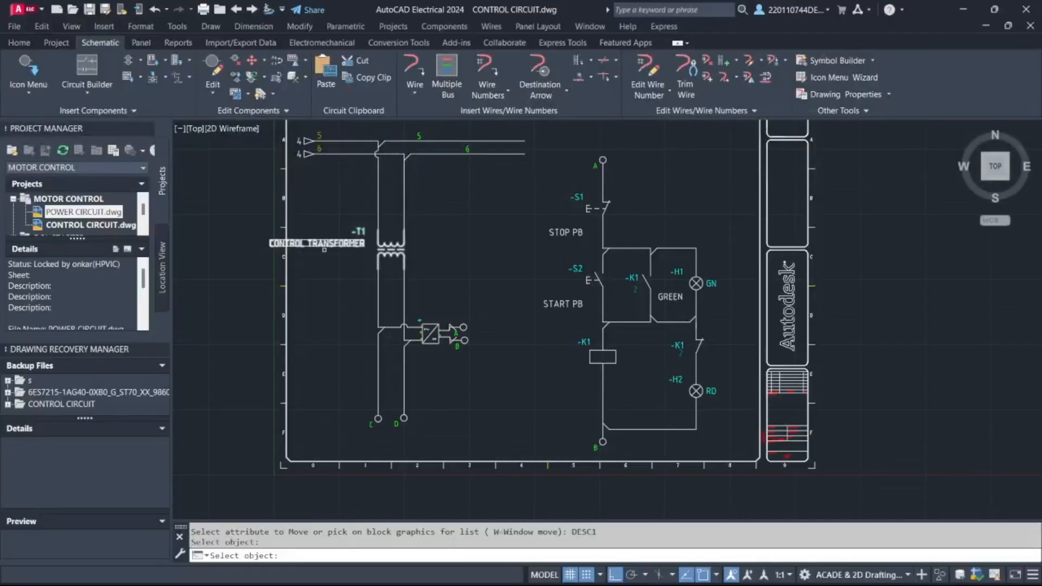
{"action": "key", "text": "Return"}
{"action": "left_click", "coordinate": [324, 250]}
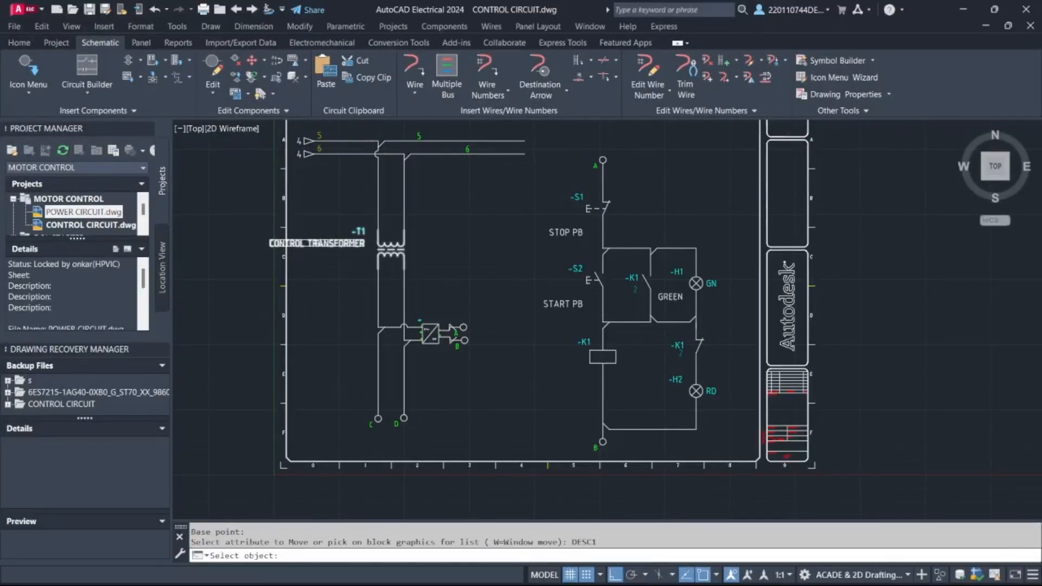
{"action": "key", "text": "Return"}
{"action": "left_click", "coordinate": [373, 267]}
{"action": "left_click", "coordinate": [513, 267]}
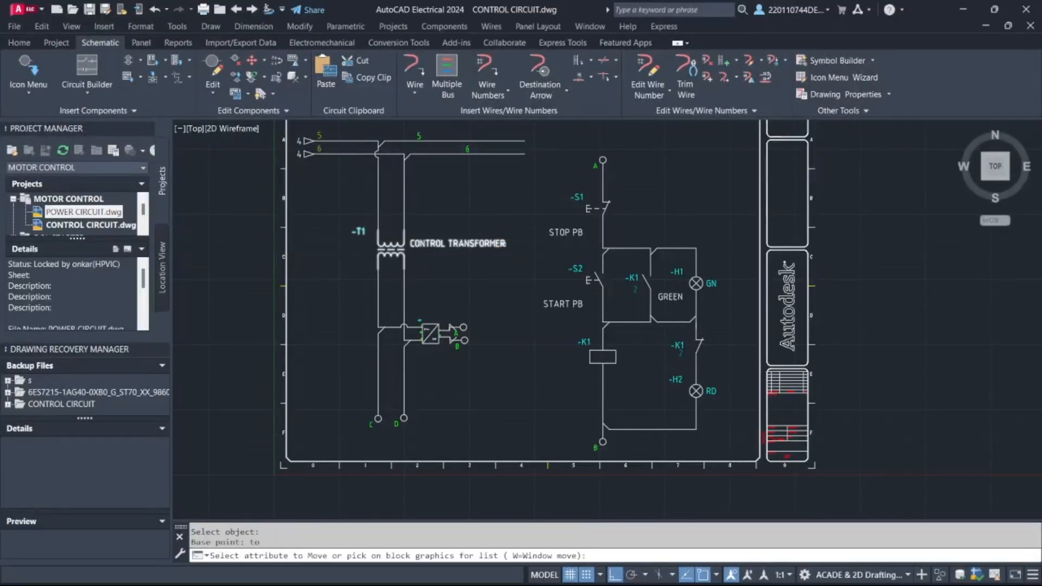
{"action": "key", "text": "Escape"}
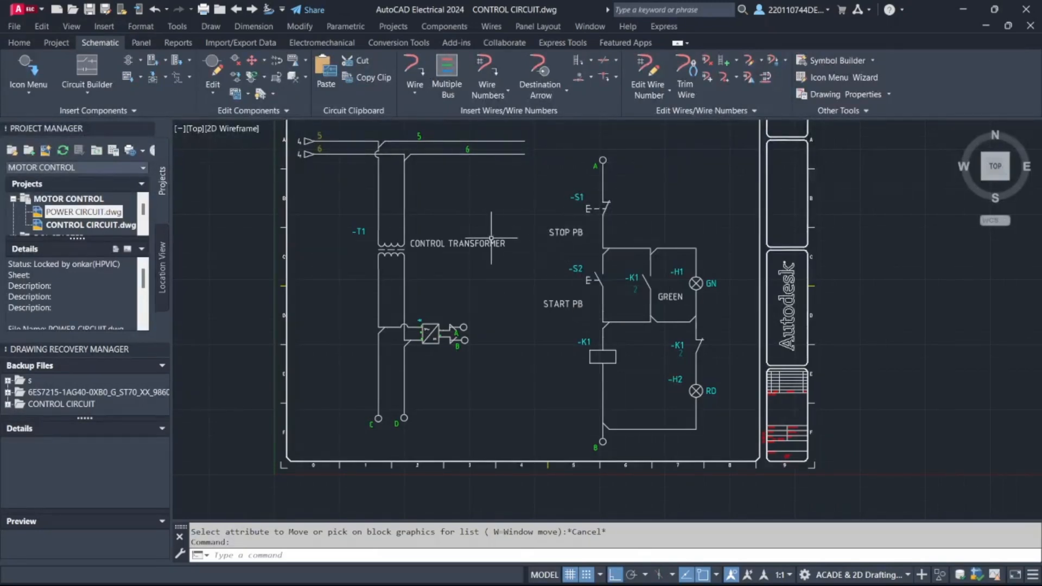
Move relay coil K1 lower on its vertical wire, closer to the junction with the H2 wire.
{"action": "left_click", "coordinate": [272, 95]}
{"action": "left_click", "coordinate": [271, 96]}
{"action": "left_click", "coordinate": [264, 61]}
{"action": "left_click", "coordinate": [263, 63]}
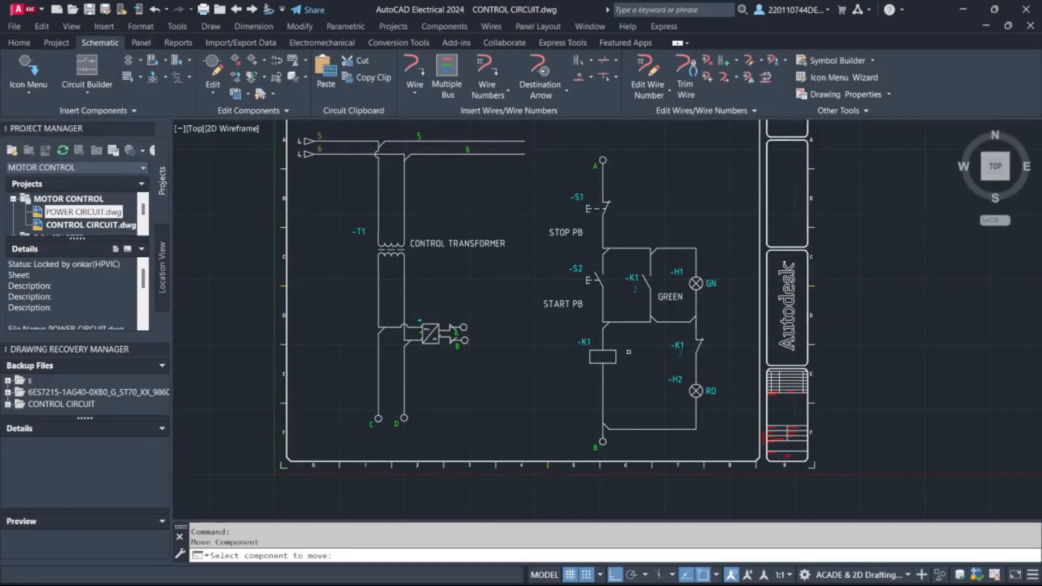
{"action": "scroll", "coordinate": [624, 368], "scroll_direction": "up", "scroll_amount": 2}
{"action": "left_click", "coordinate": [590, 353]}
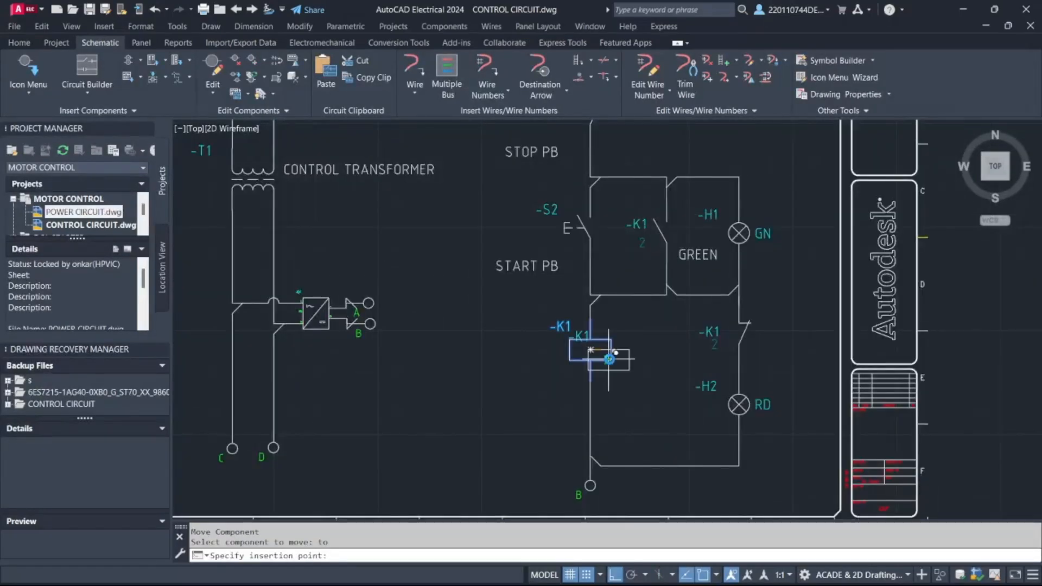
{"action": "left_click", "coordinate": [588, 398]}
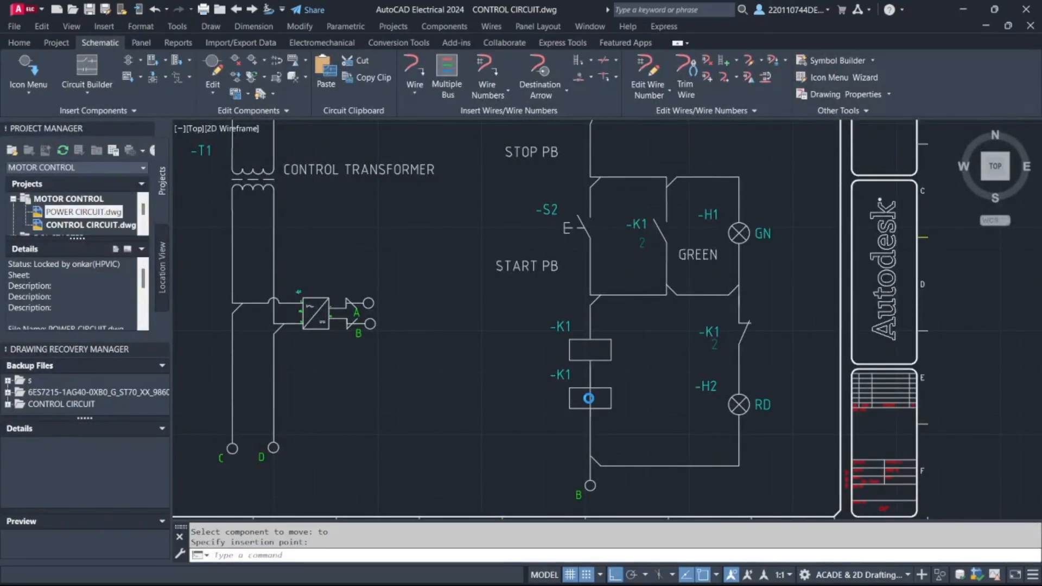
Batch-update the components related to relay K1 in the project's other drawings.
{"action": "left_click", "coordinate": [478, 328]}
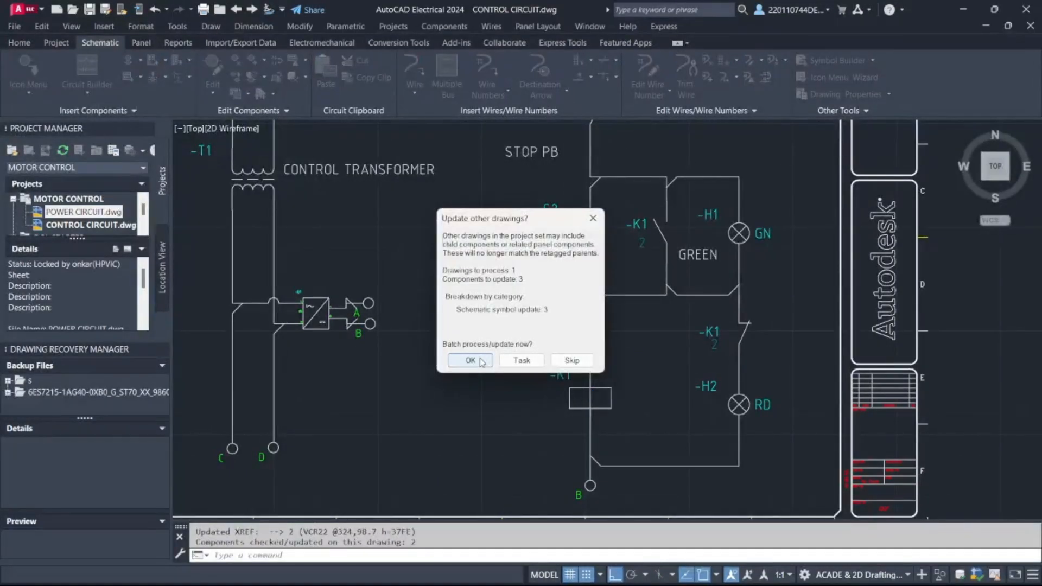
{"action": "left_click", "coordinate": [471, 360]}
{"action": "left_click", "coordinate": [485, 306]}
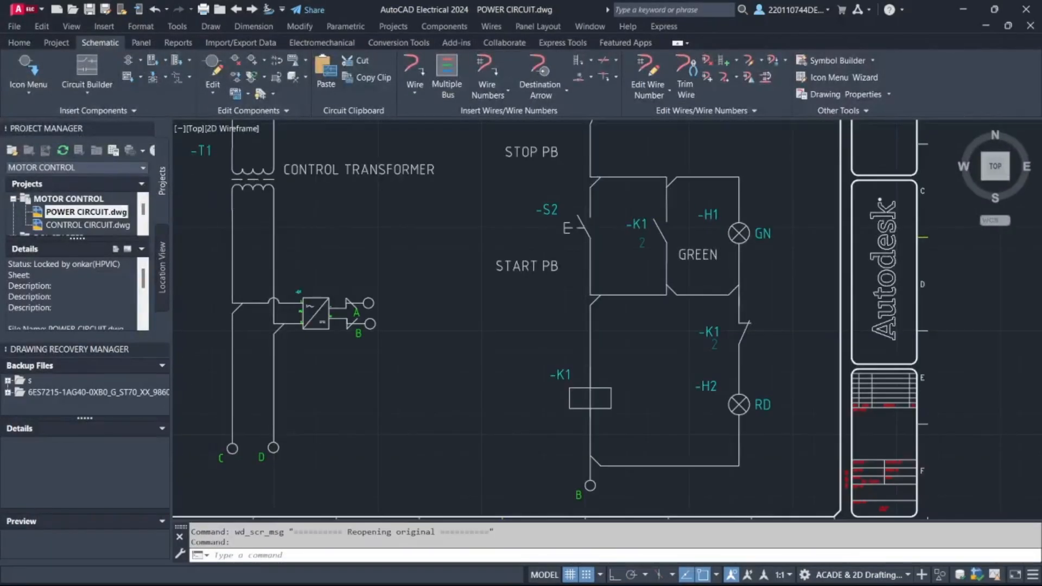
Examine the moved K1 coil symbol and the wire passing through it up close.
{"action": "scroll", "coordinate": [601, 422], "scroll_direction": "up", "scroll_amount": 5}
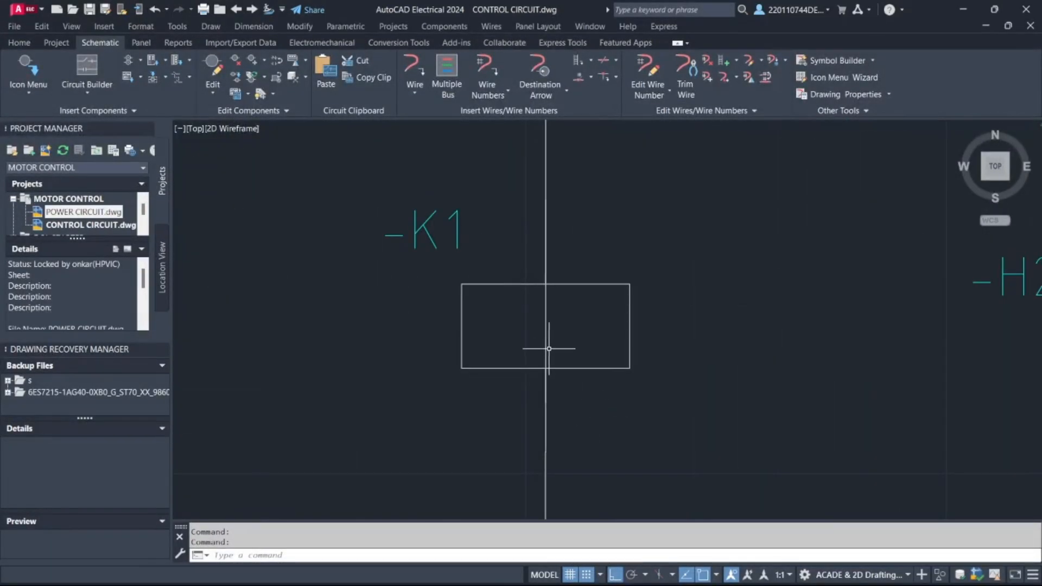
{"action": "scroll", "coordinate": [551, 375], "scroll_direction": "up", "scroll_amount": 4}
{"action": "scroll", "coordinate": [548, 396], "scroll_direction": "up", "scroll_amount": 3}
{"action": "scroll", "coordinate": [537, 388], "scroll_direction": "down", "scroll_amount": 6}
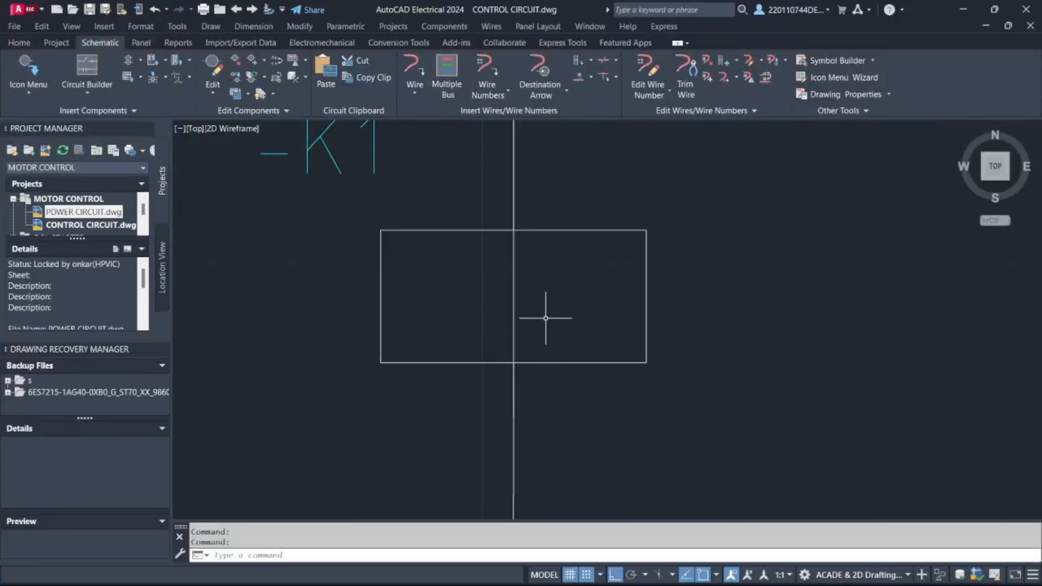
{"action": "left_click", "coordinate": [264, 60]}
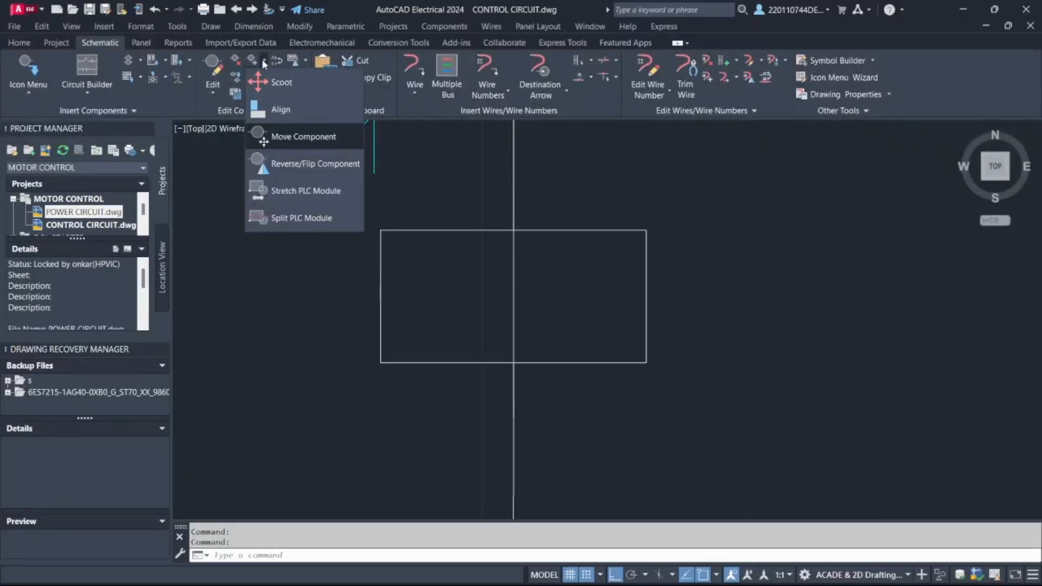
{"action": "left_click", "coordinate": [262, 59]}
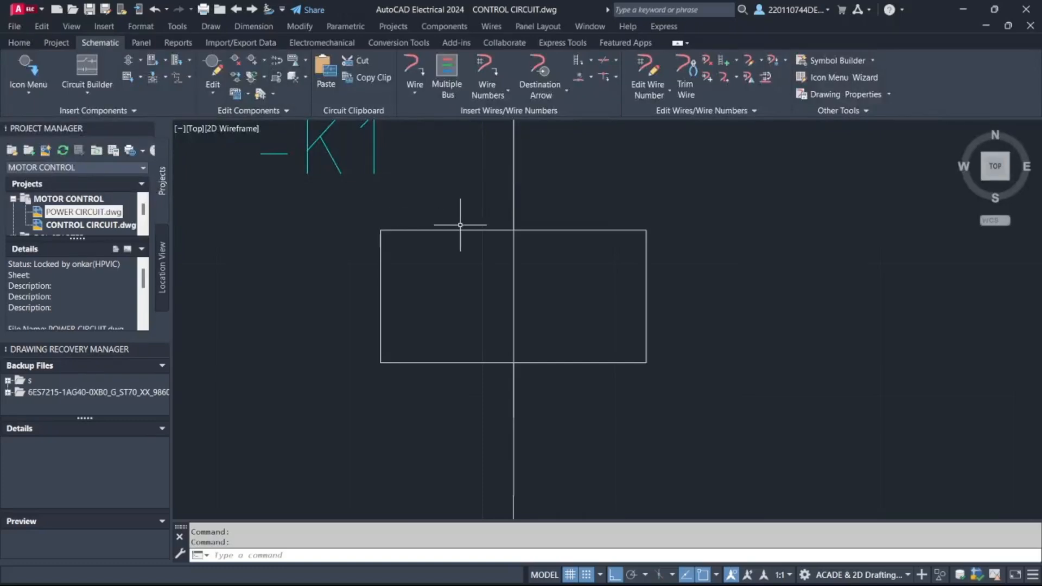
{"action": "scroll", "coordinate": [461, 220], "scroll_direction": "down", "scroll_amount": 5}
{"action": "scroll", "coordinate": [466, 220], "scroll_direction": "down", "scroll_amount": 5}
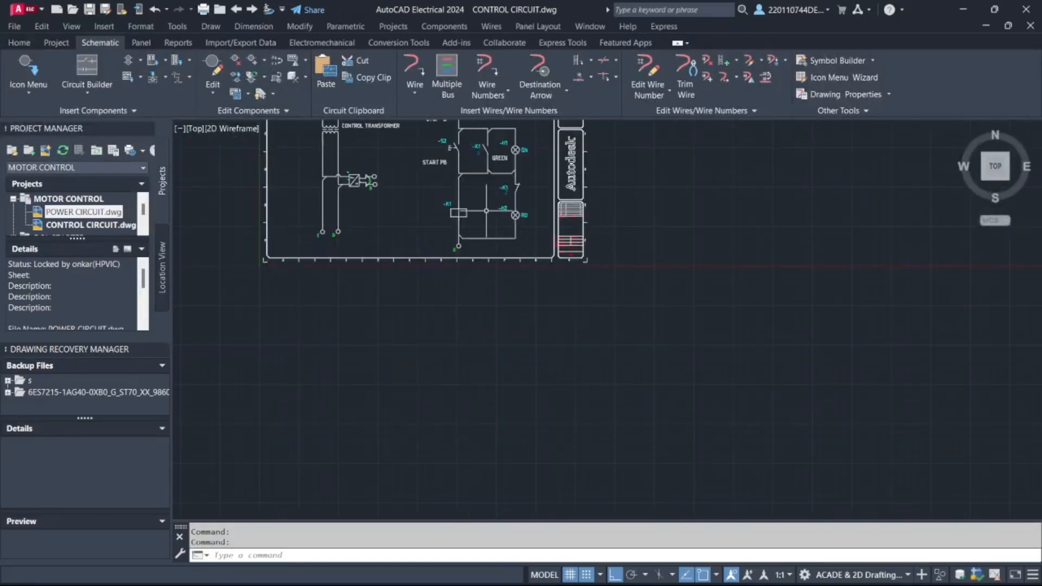
Save the control circuit drawing.
{"action": "mouse_move", "coordinate": [428, 239]}
{"action": "middle_mouse_down"}
{"action": "mouse_move", "coordinate": [489, 243]}
{"action": "mouse_move", "coordinate": [542, 352]}
{"action": "middle_mouse_up"}
{"action": "scroll", "coordinate": [617, 405], "scroll_direction": "up", "scroll_amount": 5}
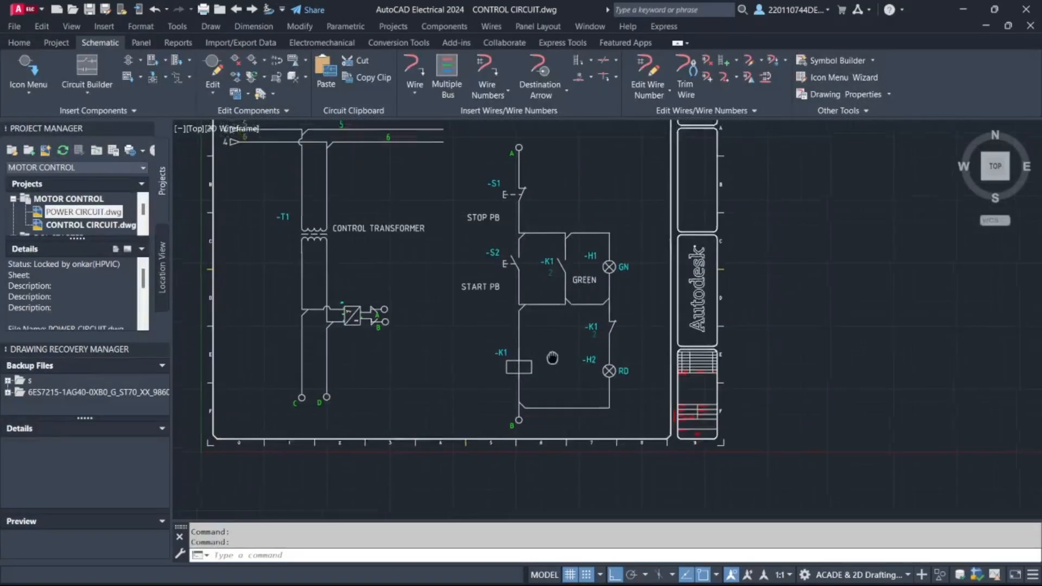
{"action": "key", "text": "ctrl+s"}
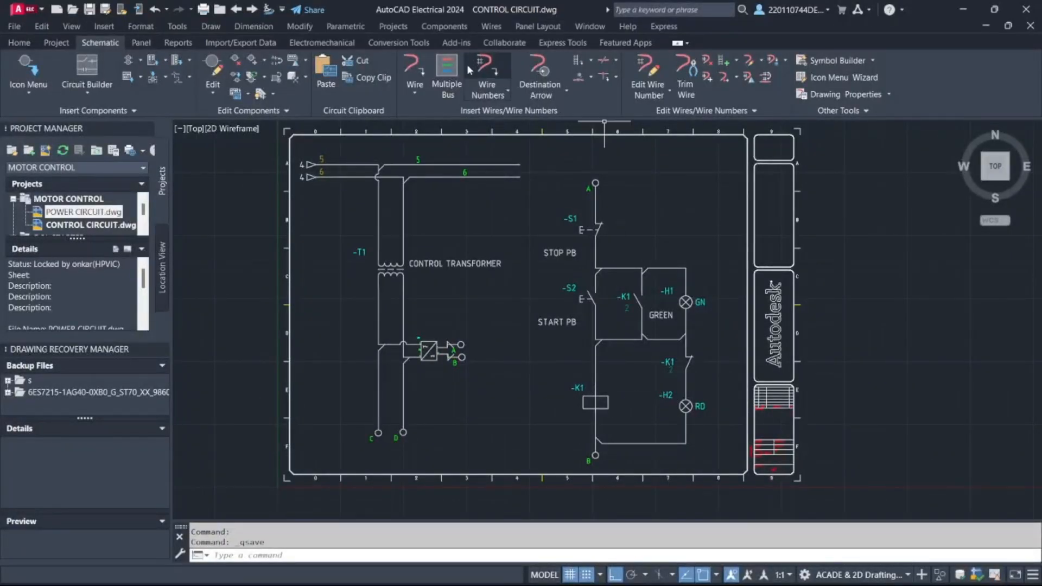
Set sequential wire numbering to start at 200 and try tagging individually picked wires.
{"action": "left_click", "coordinate": [486, 93]}
{"action": "left_click", "coordinate": [491, 117]}
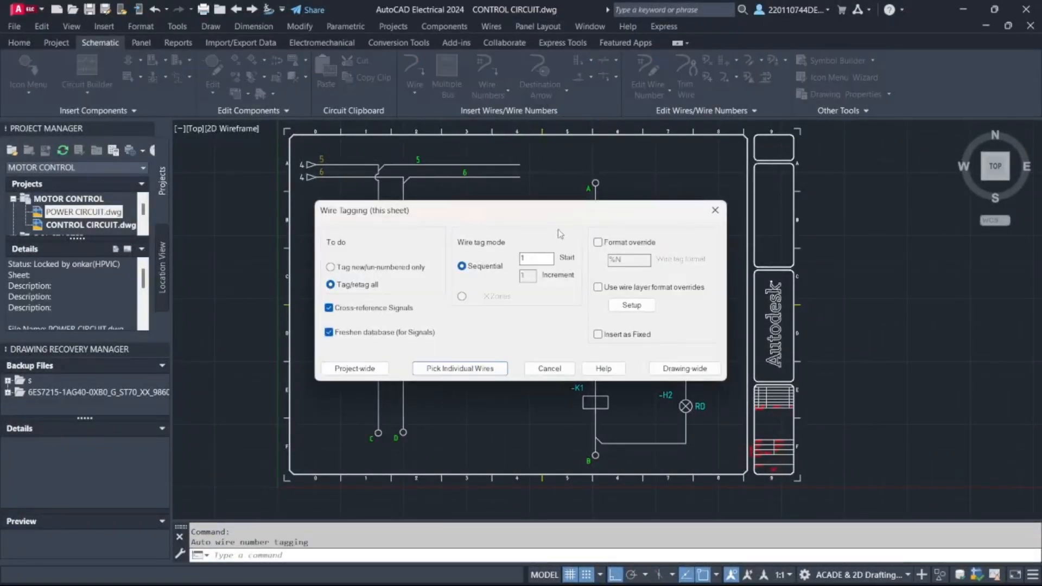
{"action": "type", "text": "200"}
{"action": "left_click", "coordinate": [434, 369]}
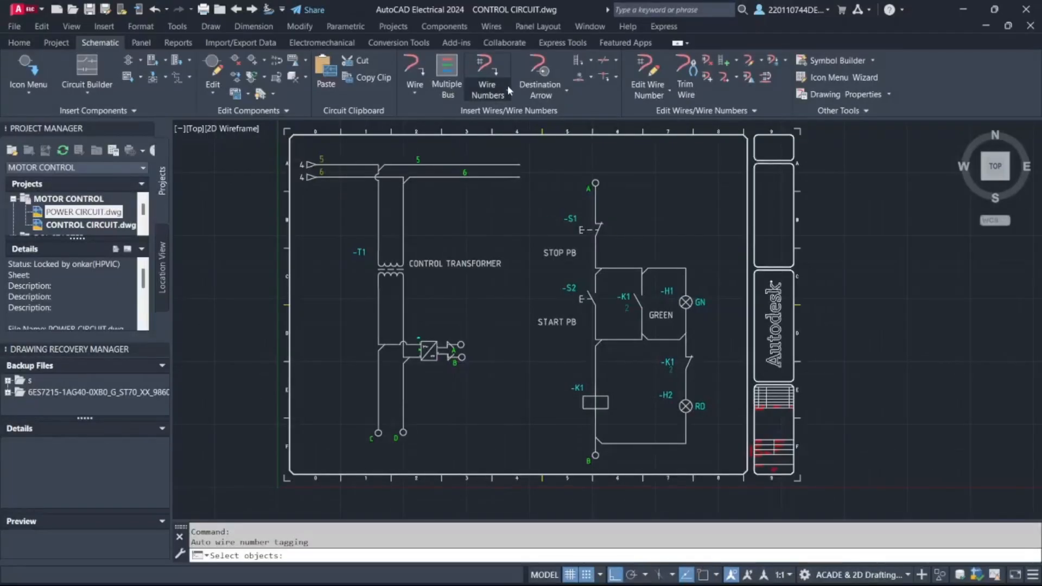
{"action": "key", "text": "Escape"}
Retag all wires in CONTROL CIRCUIT.dwg with project-wide wire tagging, numbered sequentially from drawing to drawing starting at 200.
{"action": "left_click", "coordinate": [488, 78]}
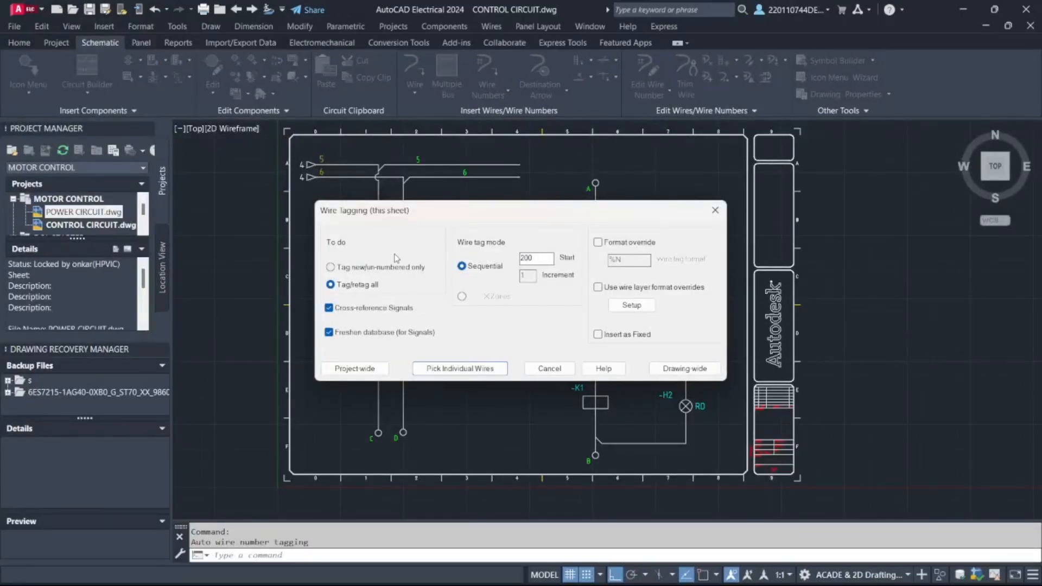
{"action": "left_click", "coordinate": [377, 371]}
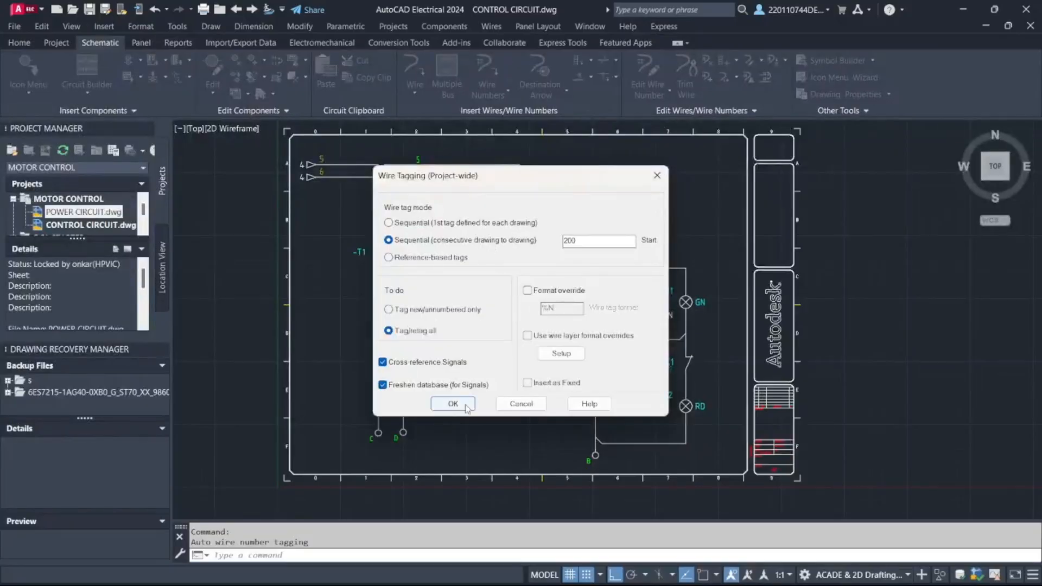
{"action": "left_click", "coordinate": [454, 404]}
{"action": "left_click", "coordinate": [564, 208]}
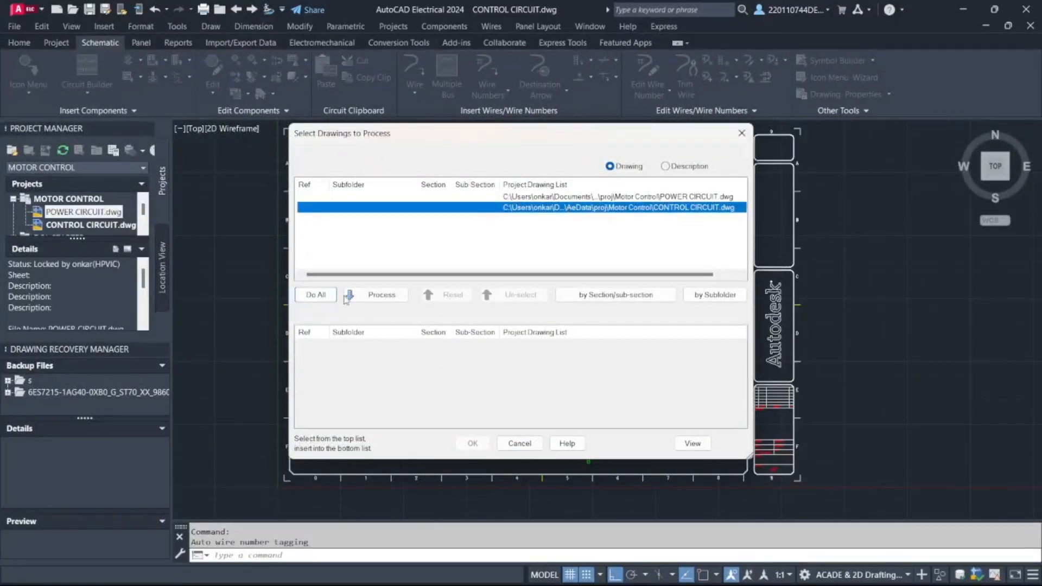
{"action": "left_click", "coordinate": [348, 296]}
{"action": "left_click", "coordinate": [472, 443]}
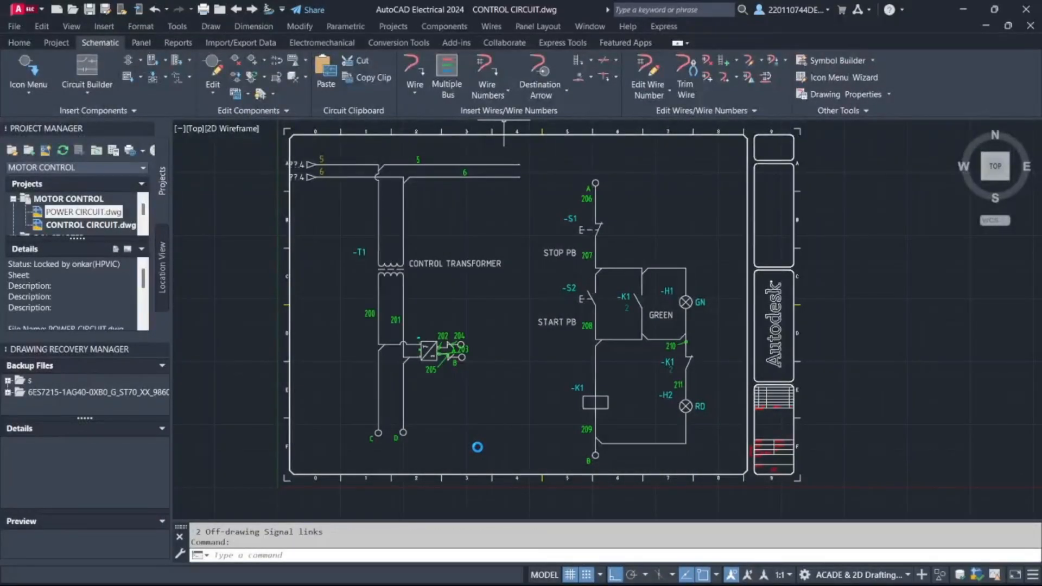
{"action": "scroll", "coordinate": [462, 367], "scroll_direction": "up", "scroll_amount": 7}
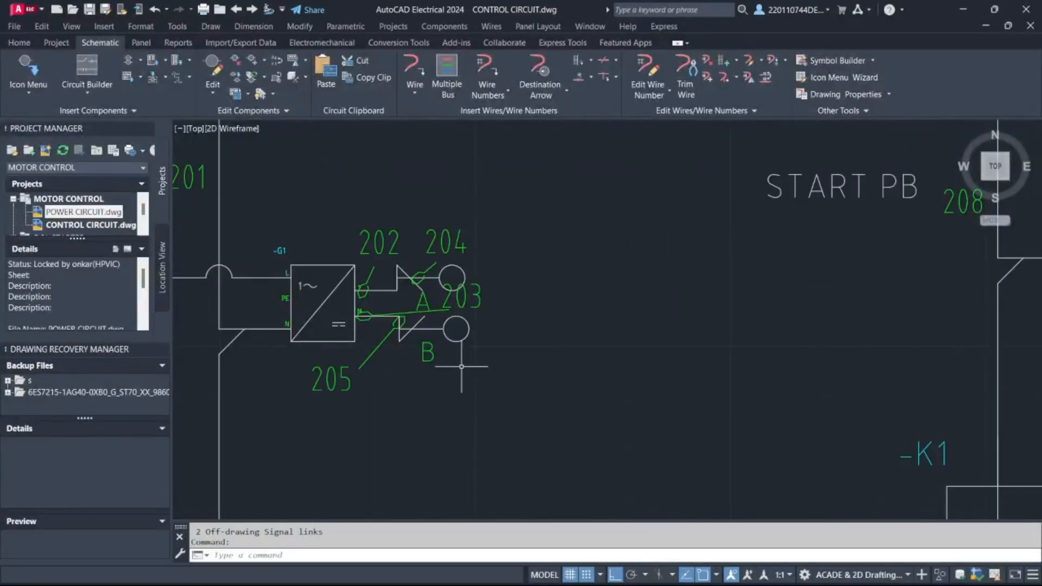
{"action": "scroll", "coordinate": [462, 367], "scroll_direction": "down", "scroll_amount": 5}
{"action": "scroll", "coordinate": [461, 366], "scroll_direction": "down", "scroll_amount": 3}
{"action": "scroll", "coordinate": [494, 364], "scroll_direction": "up", "scroll_amount": 1}
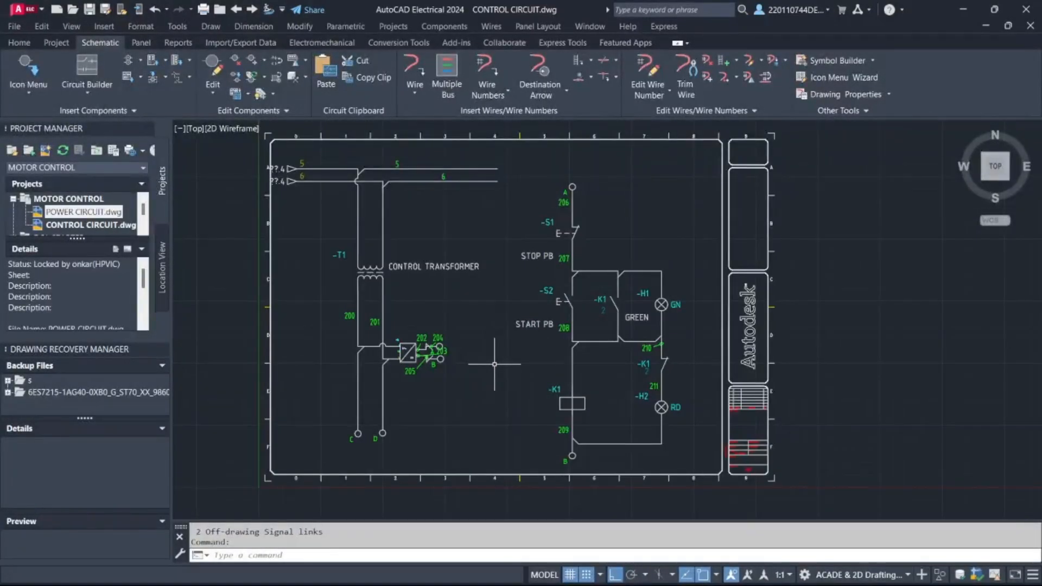